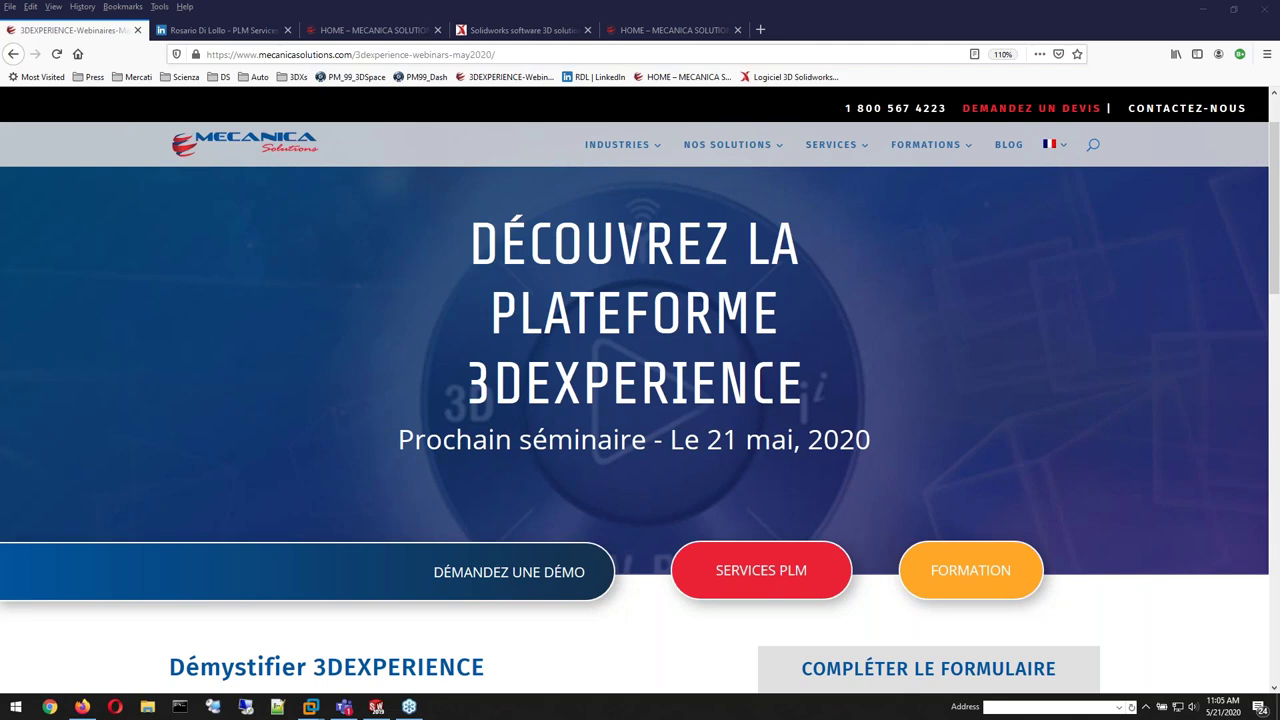
Step: Read down the 3DEXPERIENCE webinar page to its registration form, then switch to the presenter's LinkedIn tab
{"action": "scroll", "coordinate": [640, 400], "scroll_direction": "down", "scroll_amount": 2}
{"action": "scroll", "coordinate": [640, 400], "scroll_direction": "down", "scroll_amount": 2}
{"action": "scroll", "coordinate": [640, 400], "scroll_direction": "down", "scroll_amount": 1}
{"action": "scroll", "coordinate": [640, 400], "scroll_direction": "down", "scroll_amount": 2}
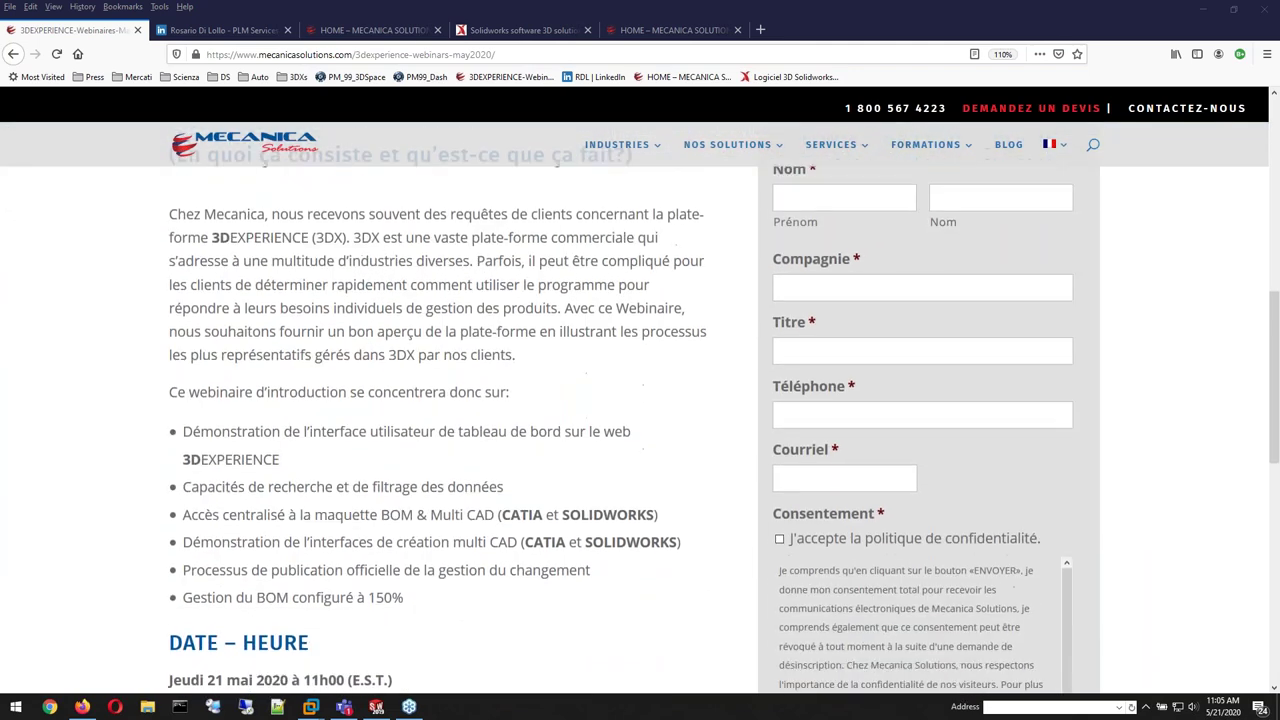
{"action": "scroll", "coordinate": [640, 400], "scroll_direction": "down", "scroll_amount": 2}
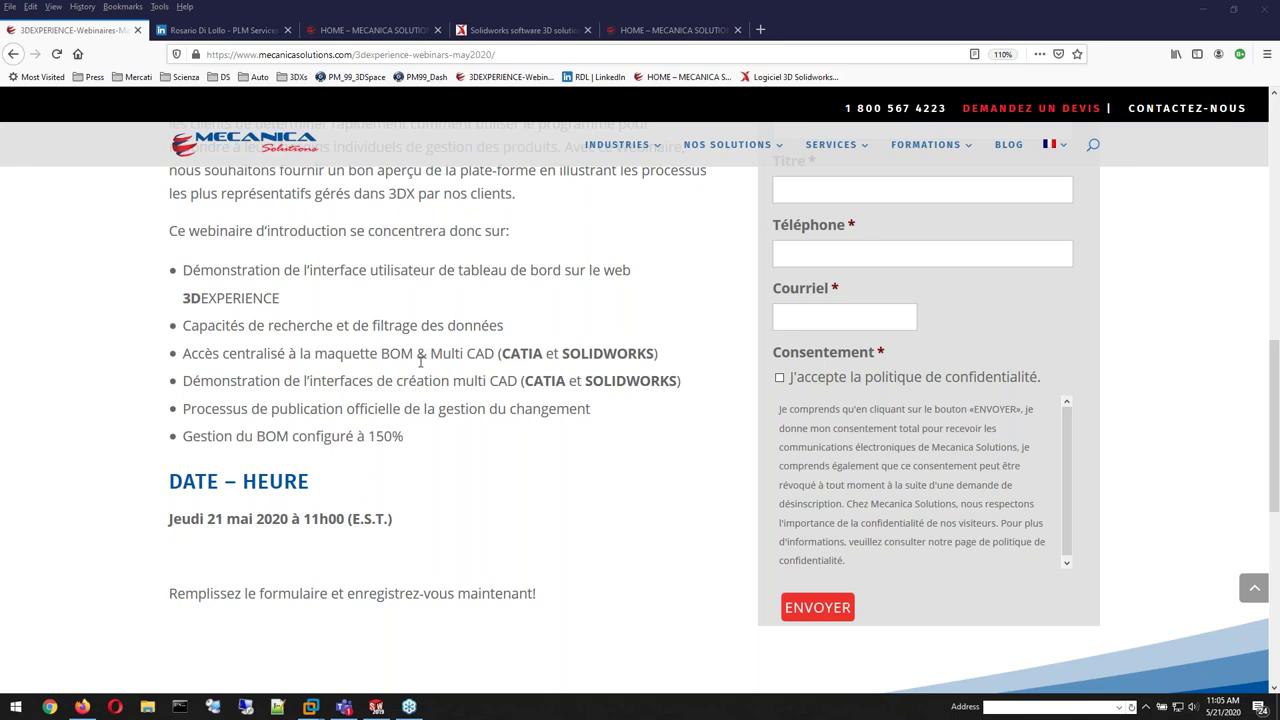
{"action": "left_click", "coordinate": [207, 27]}
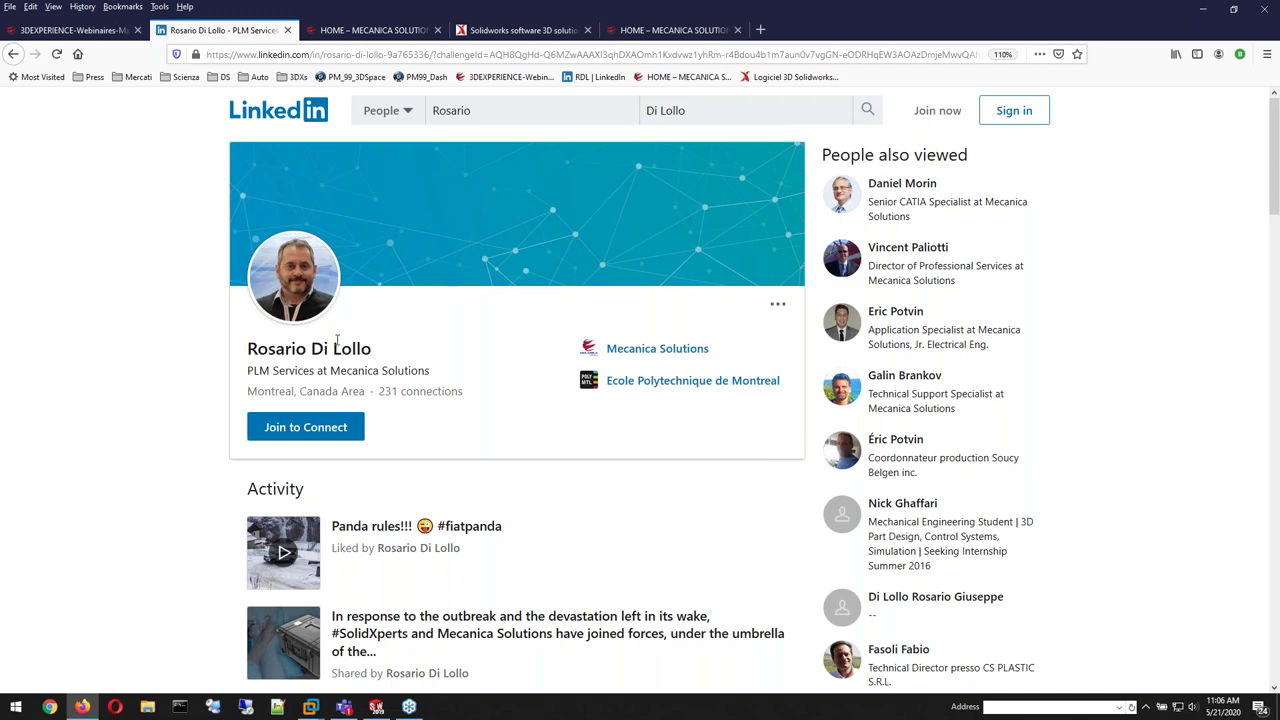
Step: Switch to the 'HOME – MECANICA SOLUTIONS' tab showing the company footer
{"action": "left_click", "coordinate": [370, 30]}
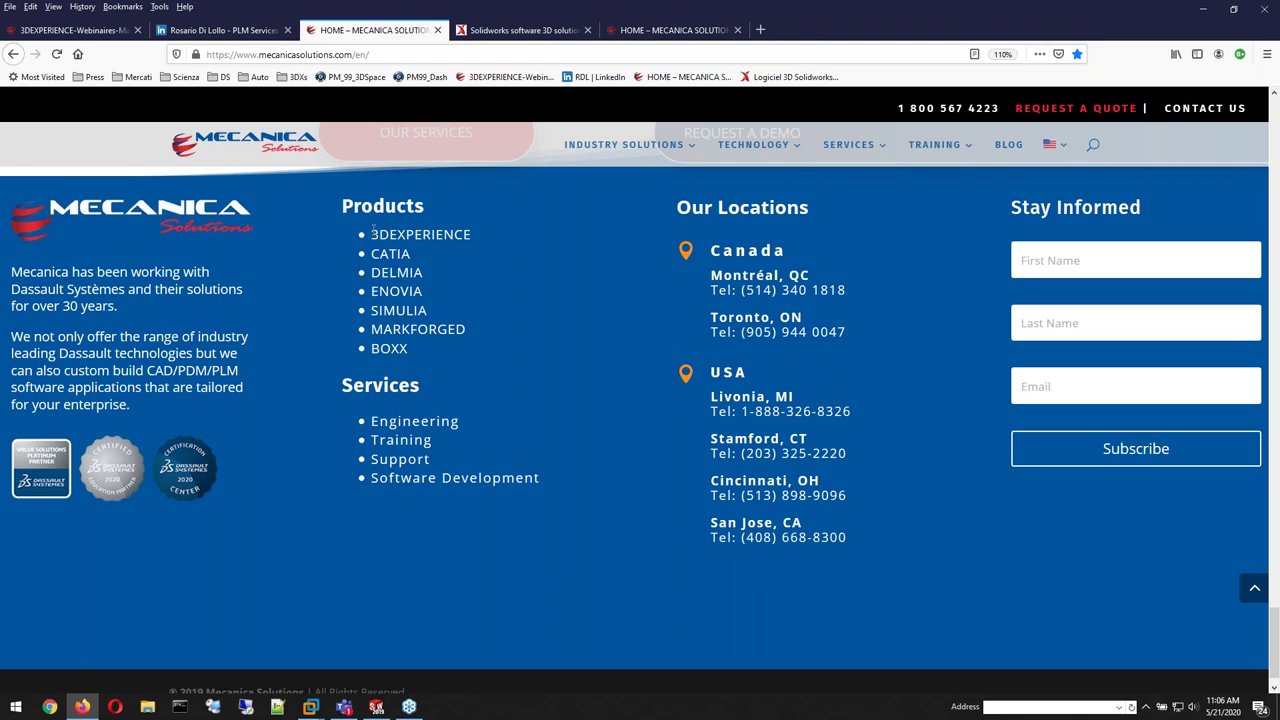
Step: Highlight the products 3DEXPERIENCE through SIMULIA, then switch to the SolidXperts SOLIDWORKS 3D solutions tab
{"action": "left_click_drag", "start_coordinate": [375, 238], "coordinate": [438, 318]}
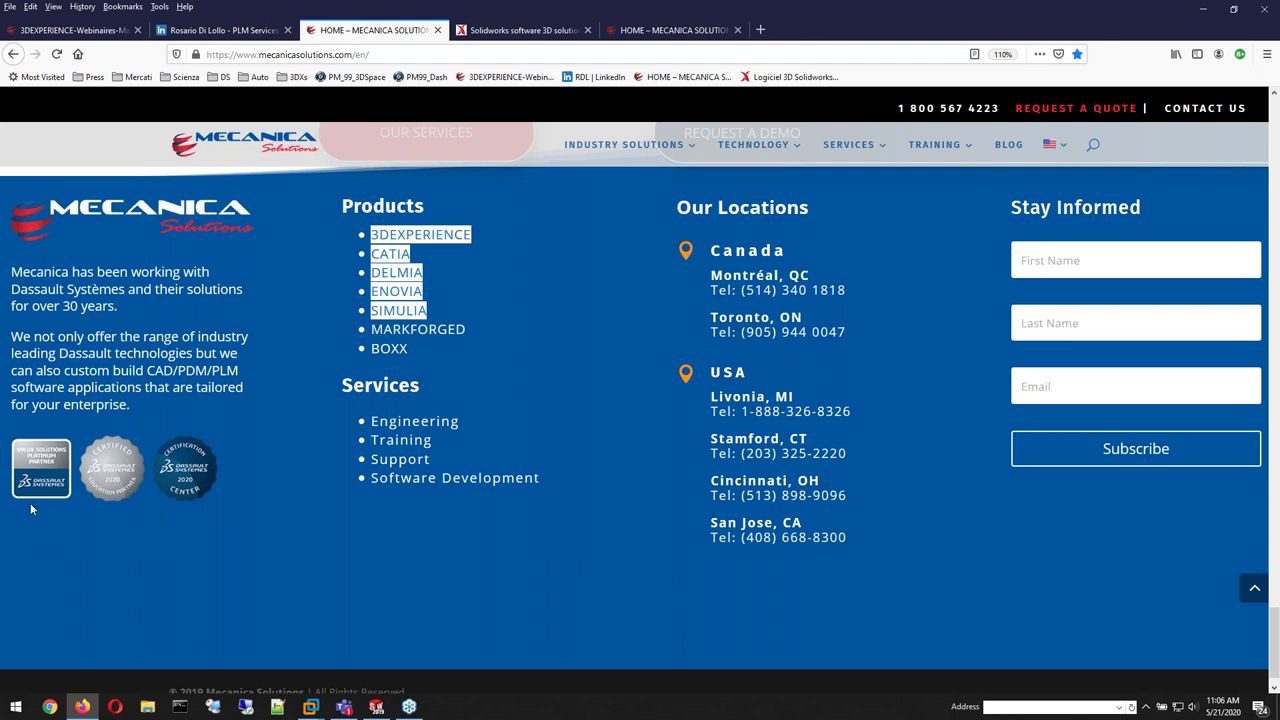
{"action": "left_click", "coordinate": [279, 519]}
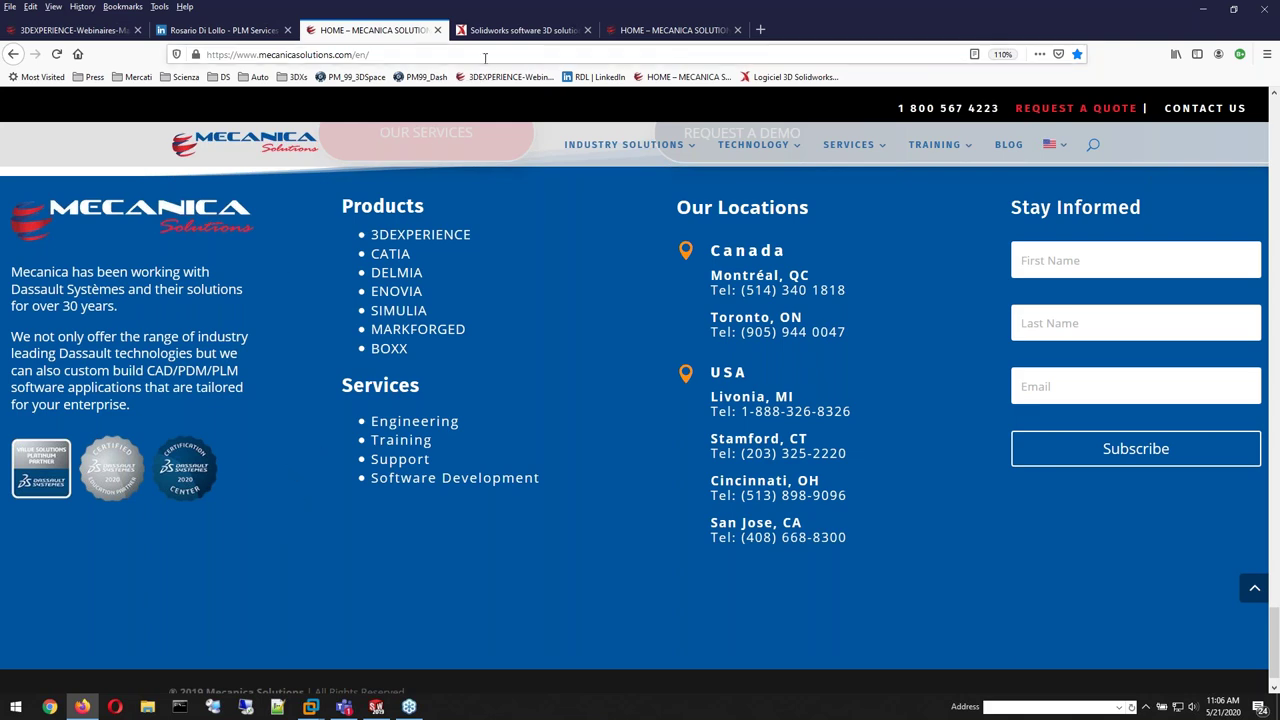
{"action": "left_click", "coordinate": [520, 30]}
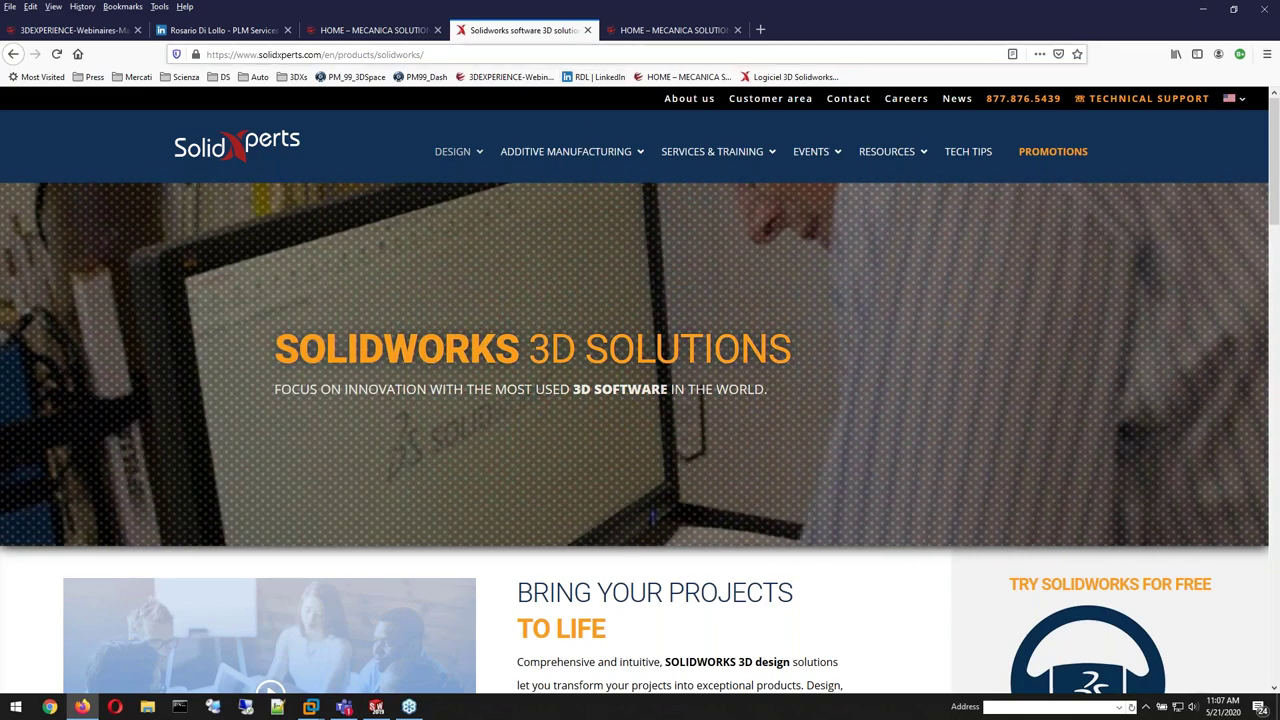
Step: Switch to the second Mecanica Solutions home page tab with the cloud platform headline
{"action": "left_click", "coordinate": [660, 30]}
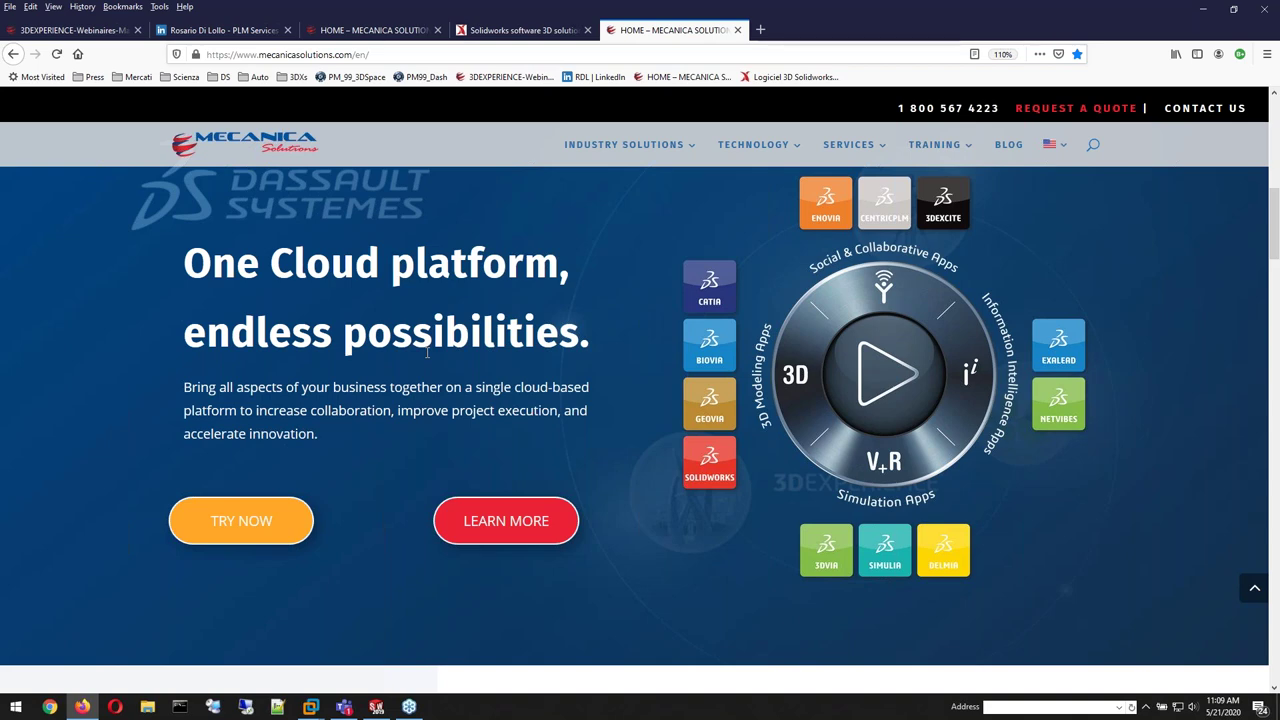
Step: Open a new empty tab and close the five other Mecanica, SolidXperts, LinkedIn and webinar tabs
{"action": "left_click", "coordinate": [758, 32]}
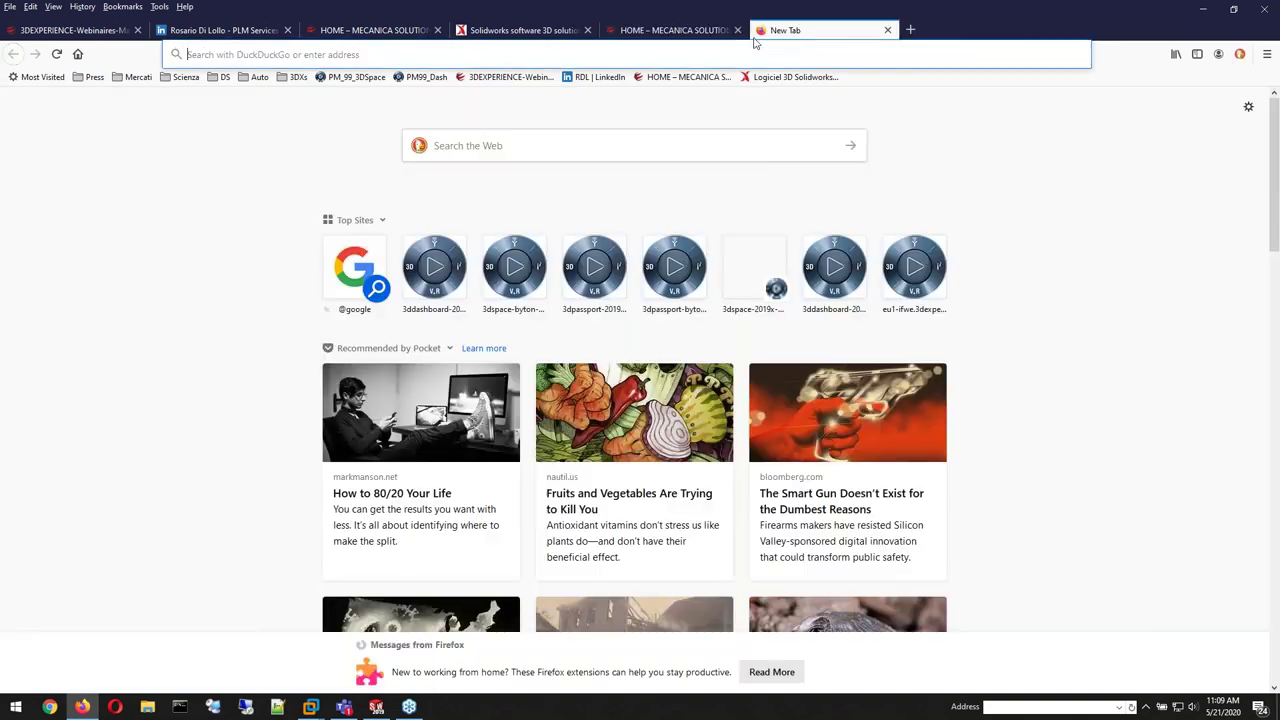
{"action": "left_click", "coordinate": [737, 30]}
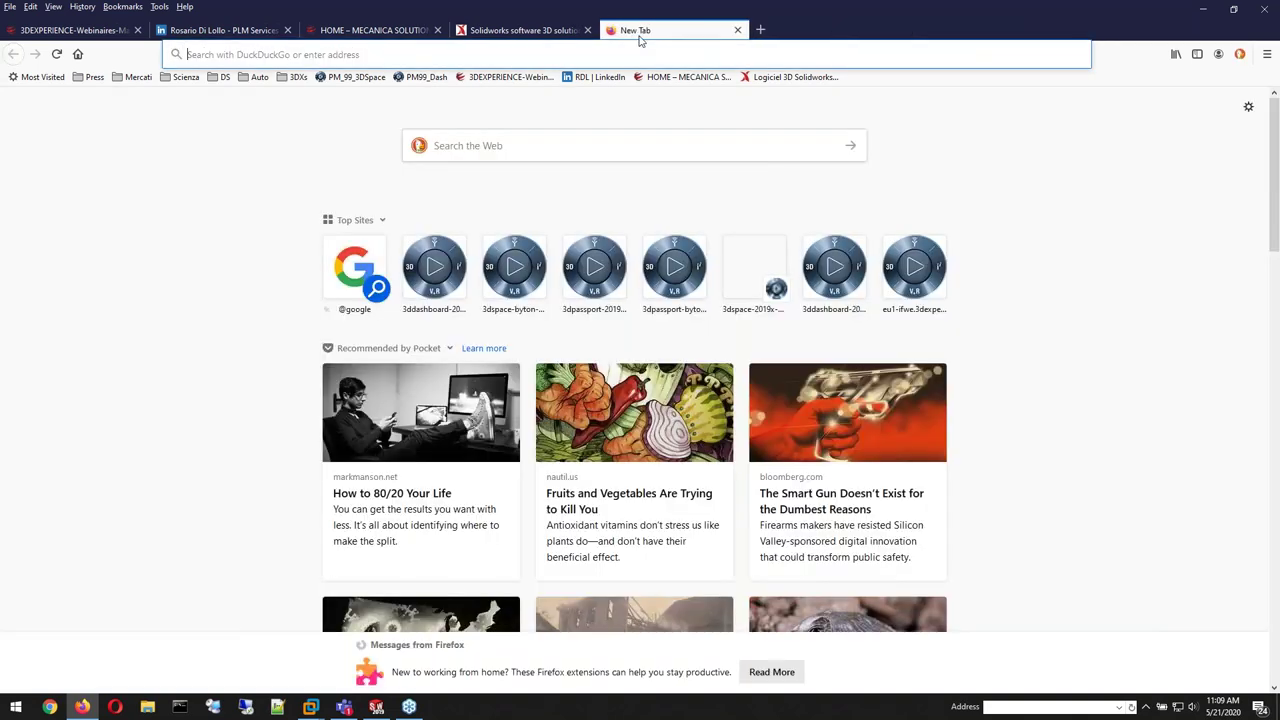
{"action": "left_click", "coordinate": [587, 30]}
{"action": "left_click", "coordinate": [437, 30]}
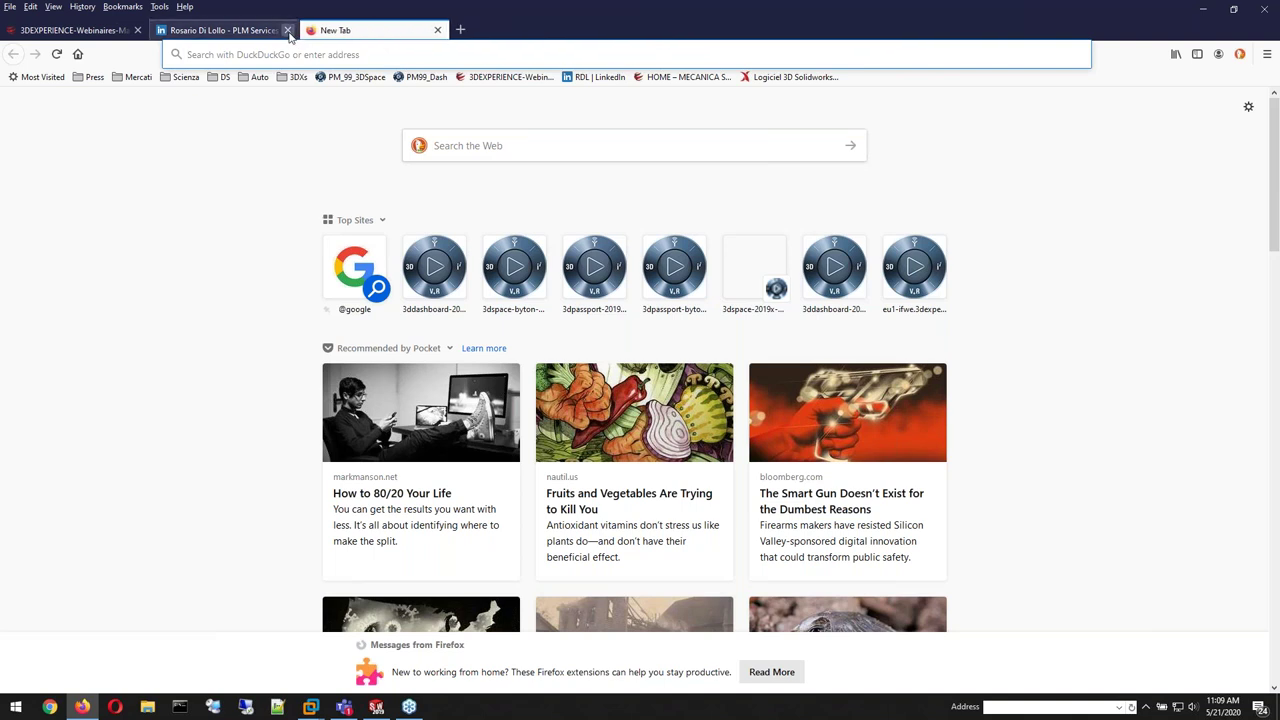
{"action": "left_click", "coordinate": [287, 31]}
{"action": "left_click", "coordinate": [138, 32]}
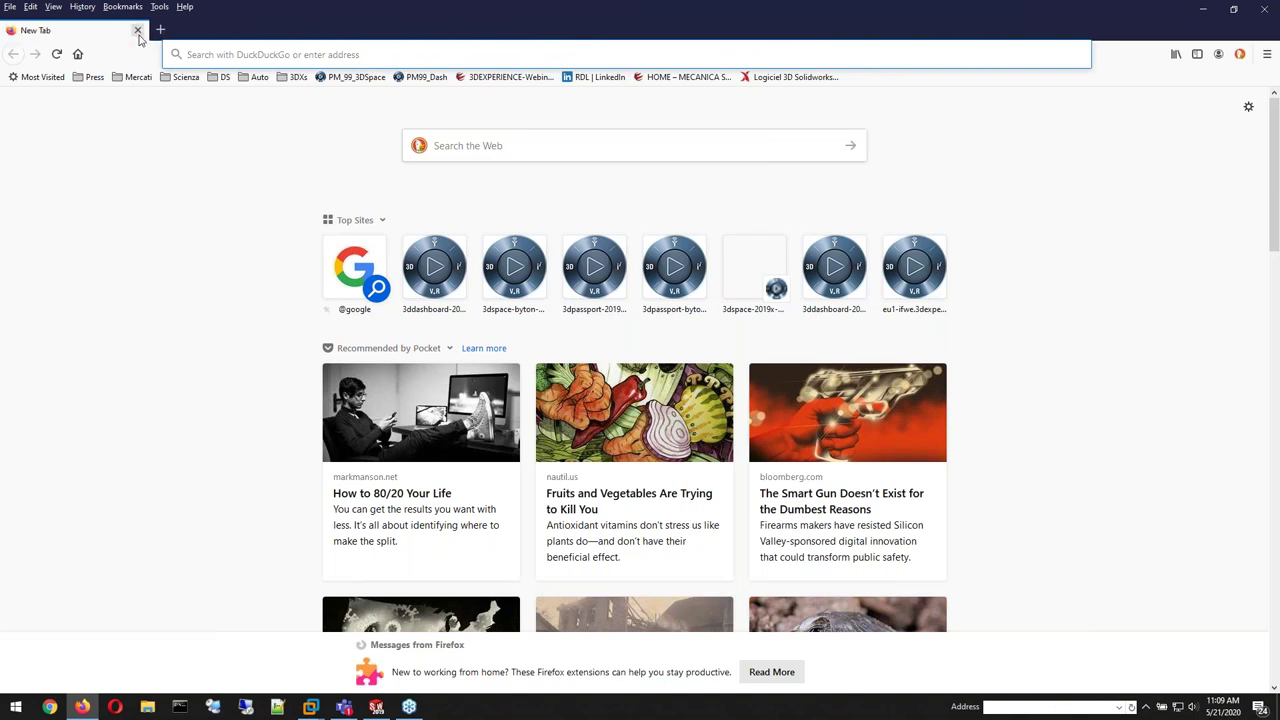
Step: Open the PM99_Dash login page and sign in with the saved 3DEXPERIENCE username and password
{"action": "left_click", "coordinate": [411, 85]}
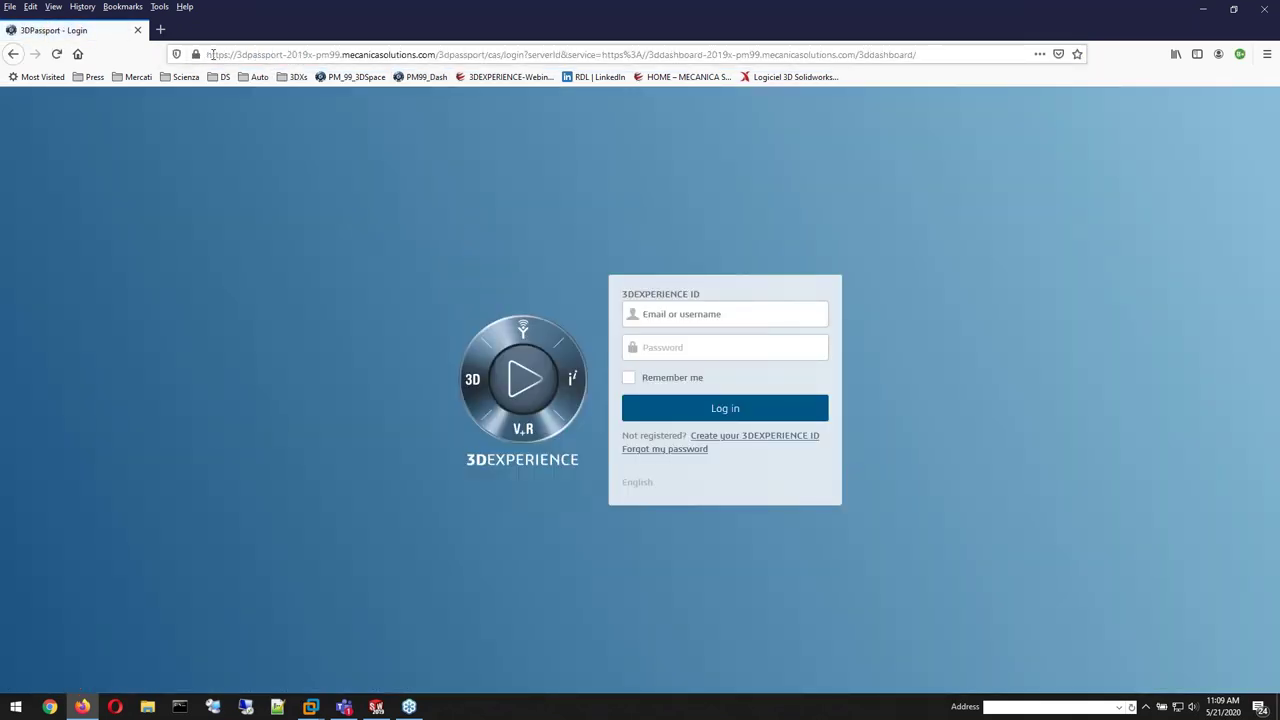
{"action": "left_click_drag", "start_coordinate": [208, 54], "coordinate": [436, 54]}
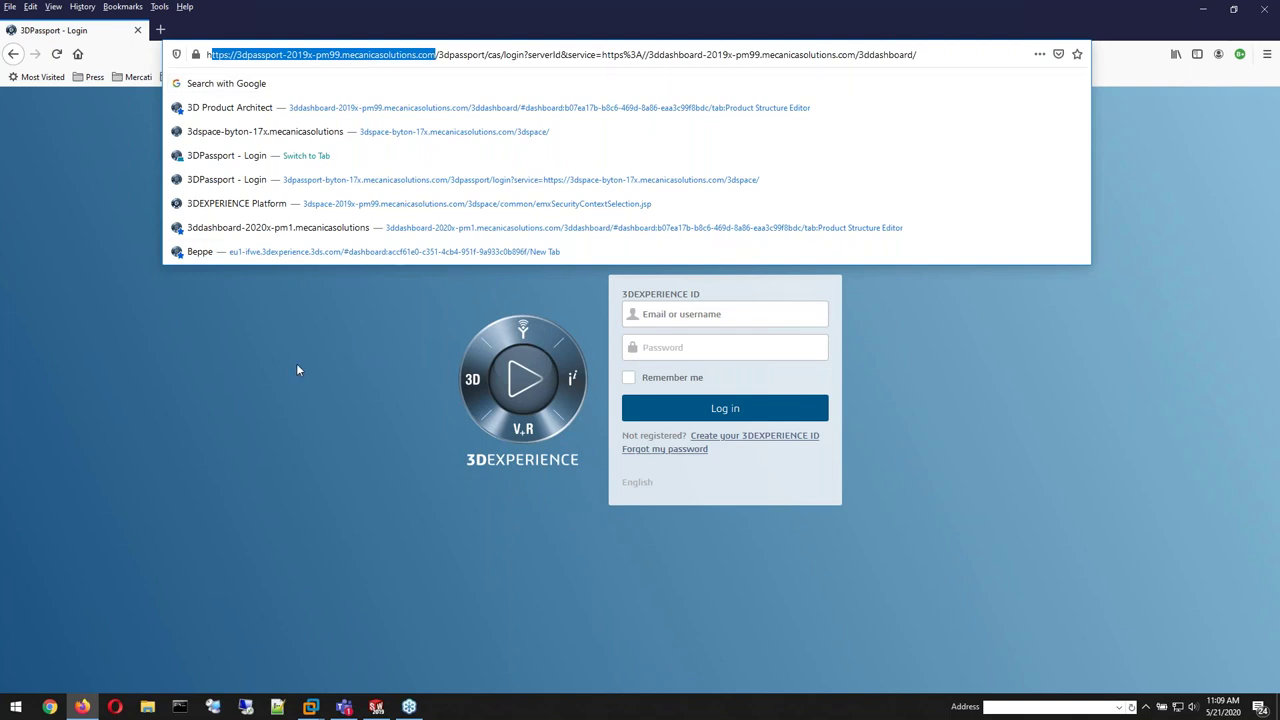
{"action": "left_click", "coordinate": [317, 360]}
{"action": "left_click", "coordinate": [708, 316]}
{"action": "left_click", "coordinate": [708, 316]}
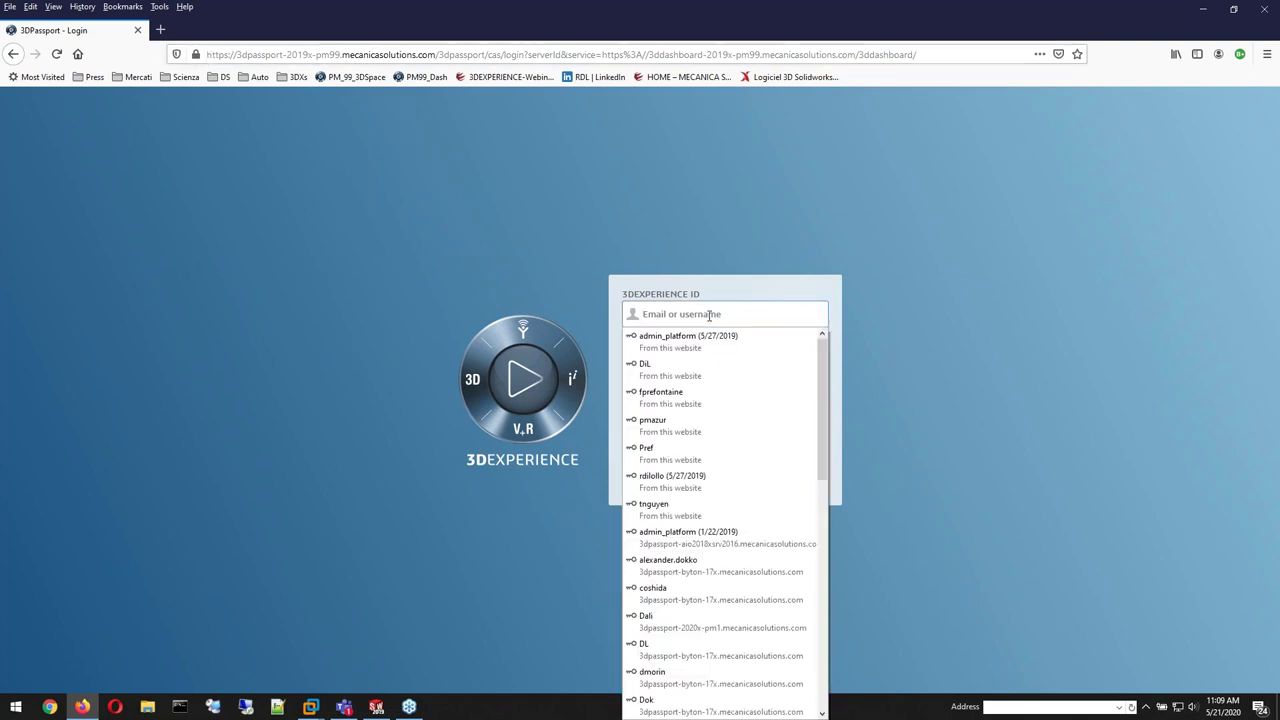
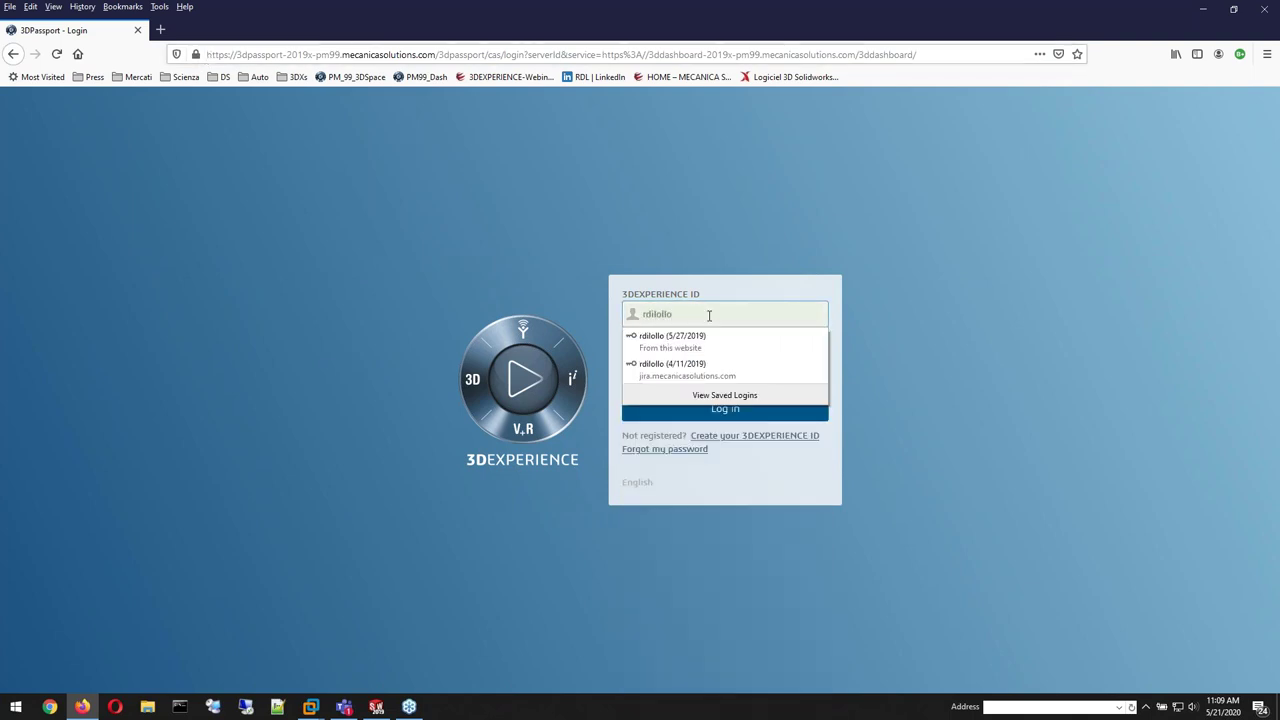
{"action": "key", "text": "Tab"}
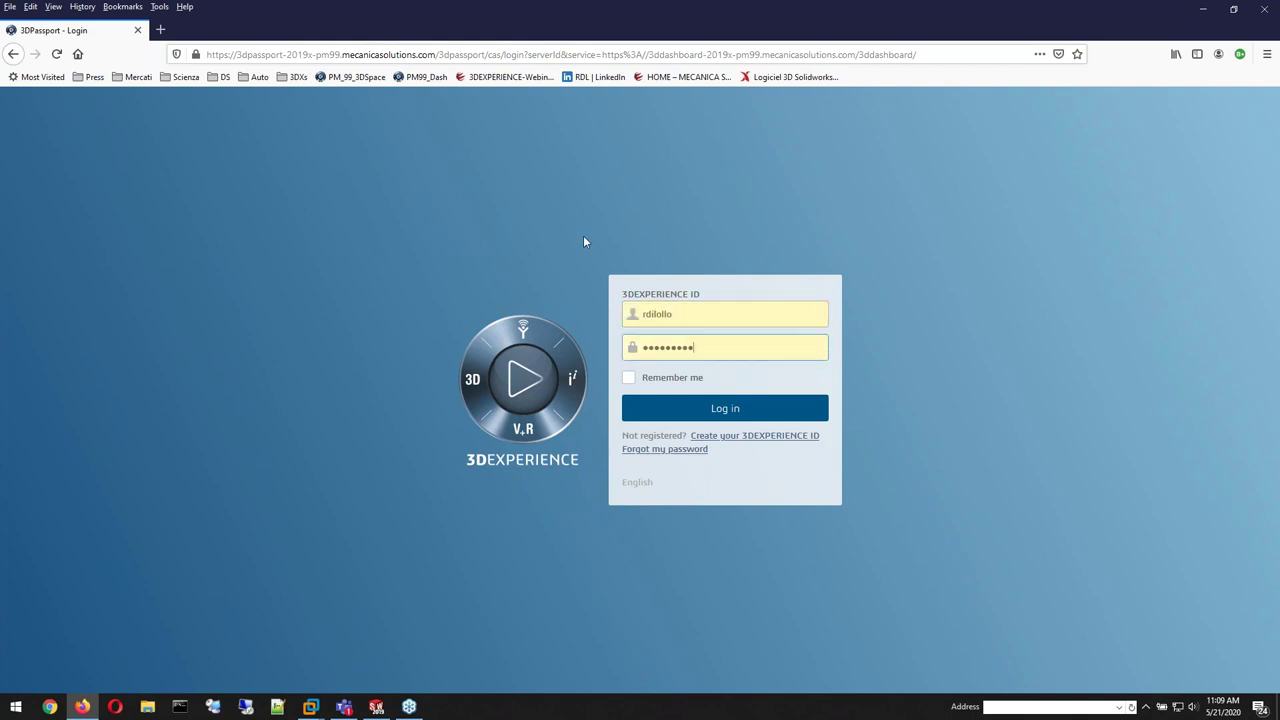
{"action": "left_click", "coordinate": [704, 412]}
Step: Enter the dashboard and scroll through My 3D Modeling Apps in the Roles & Apps list
{"action": "left_click", "coordinate": [704, 412]}
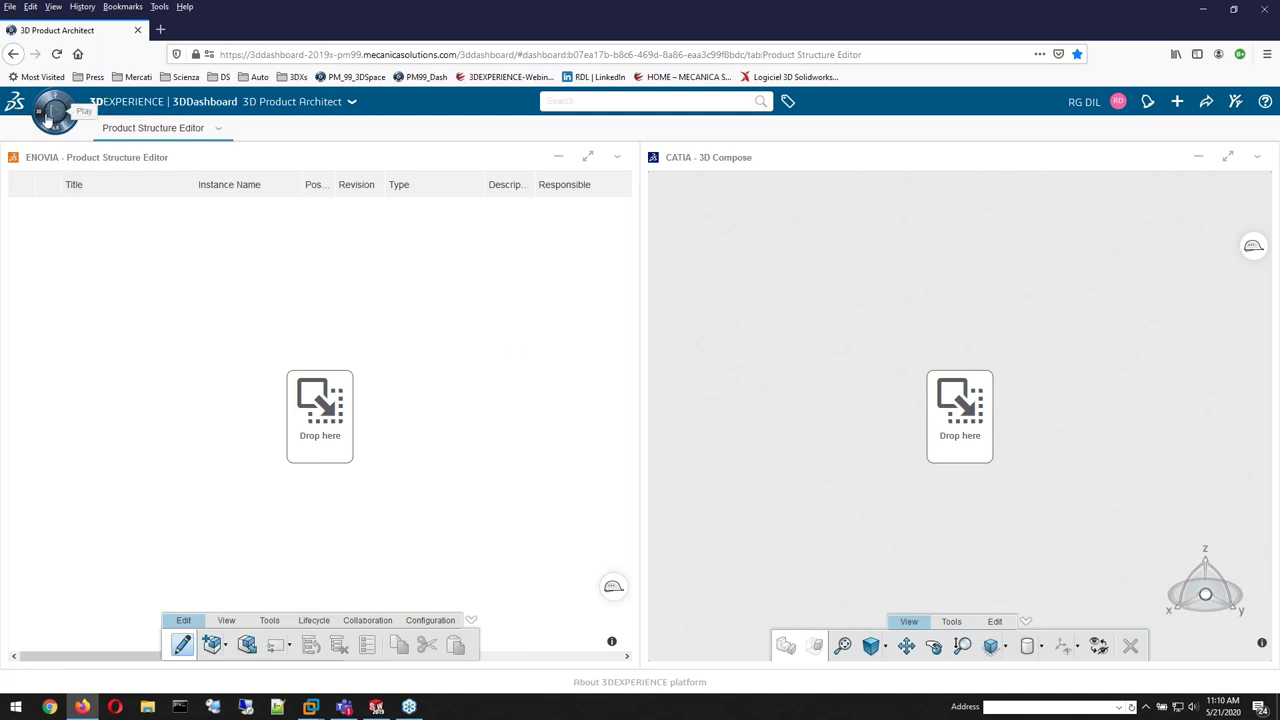
{"action": "left_click", "coordinate": [40, 117]}
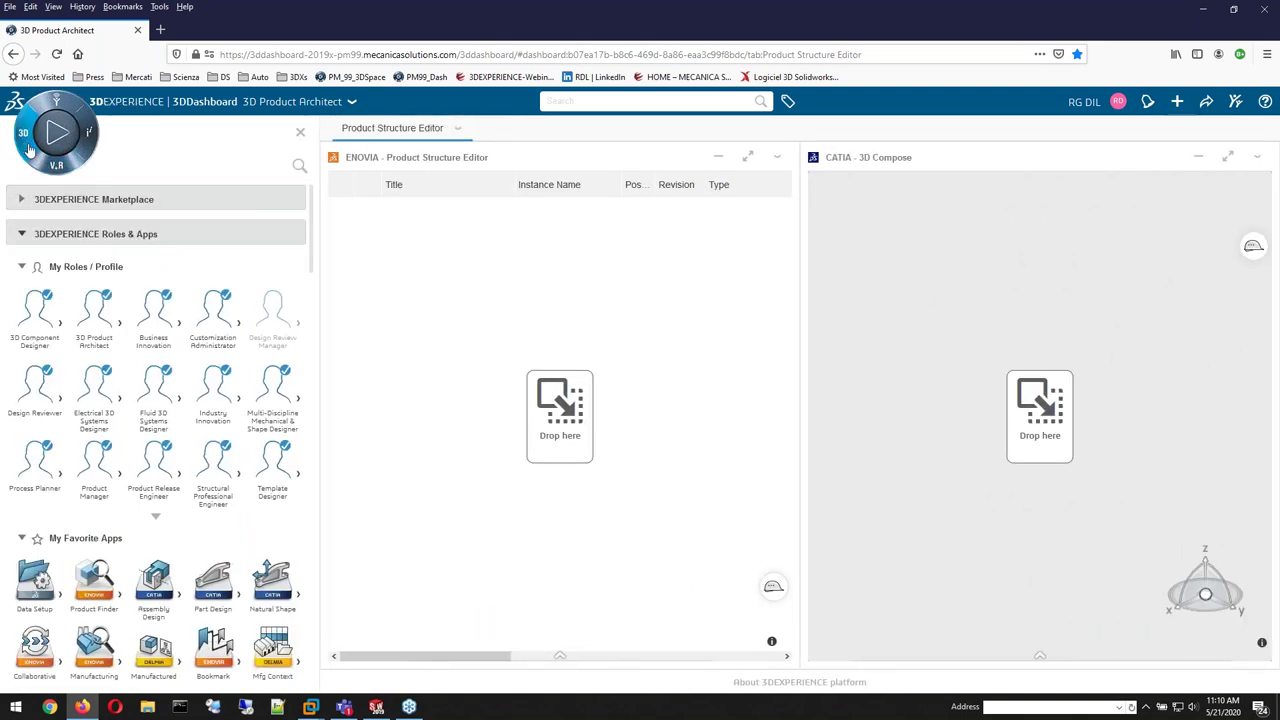
{"action": "scroll", "coordinate": [110, 292], "scroll_direction": "down", "scroll_amount": 3}
{"action": "scroll", "coordinate": [115, 295], "scroll_direction": "down", "scroll_amount": 2}
{"action": "scroll", "coordinate": [115, 295], "scroll_direction": "down", "scroll_amount": 2}
{"action": "scroll", "coordinate": [115, 295], "scroll_direction": "down", "scroll_amount": 1}
{"action": "scroll", "coordinate": [163, 390], "scroll_direction": "down", "scroll_amount": 1}
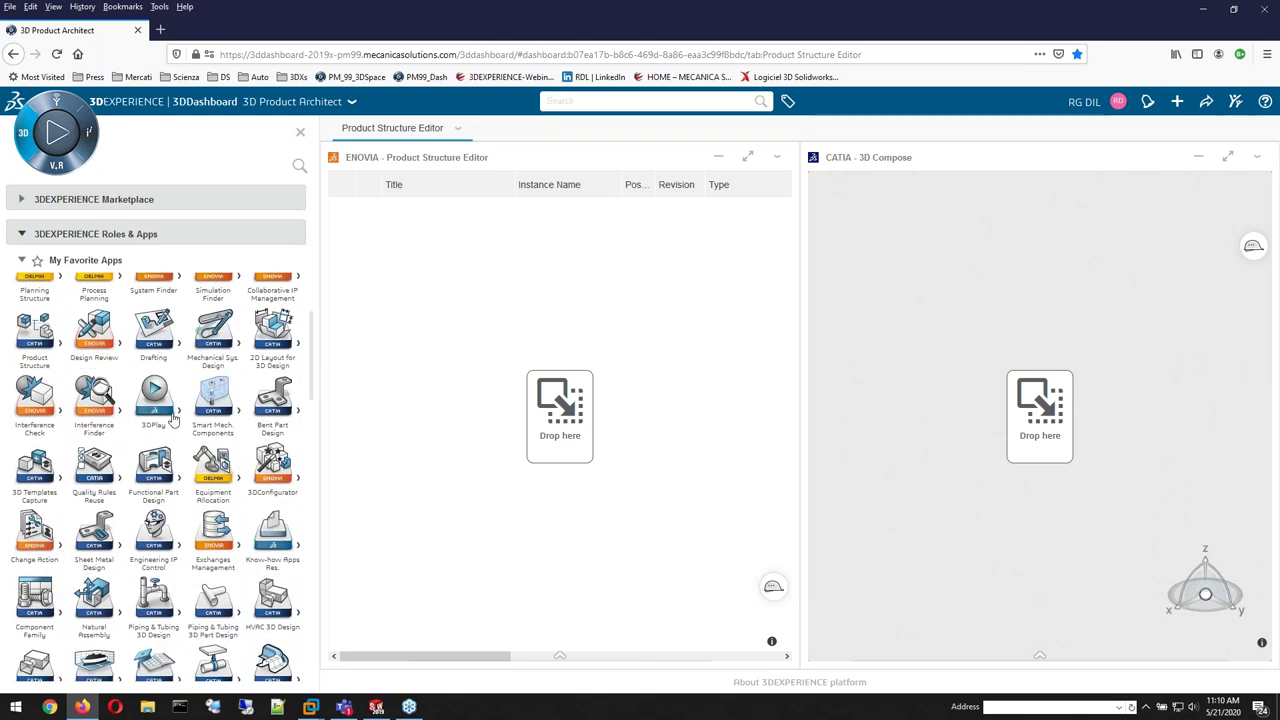
{"action": "scroll", "coordinate": [172, 418], "scroll_direction": "down", "scroll_amount": 1}
{"action": "scroll", "coordinate": [172, 418], "scroll_direction": "down", "scroll_amount": 1}
{"action": "scroll", "coordinate": [172, 418], "scroll_direction": "down", "scroll_amount": 1}
{"action": "scroll", "coordinate": [175, 415], "scroll_direction": "down", "scroll_amount": 3}
{"action": "scroll", "coordinate": [175, 415], "scroll_direction": "down", "scroll_amount": 2}
{"action": "scroll", "coordinate": [178, 412], "scroll_direction": "down", "scroll_amount": 2}
Step: Scroll back and forth through the Roles & Apps list to review the simulation apps and favourites
{"action": "scroll", "coordinate": [180, 415], "scroll_direction": "up", "scroll_amount": 1}
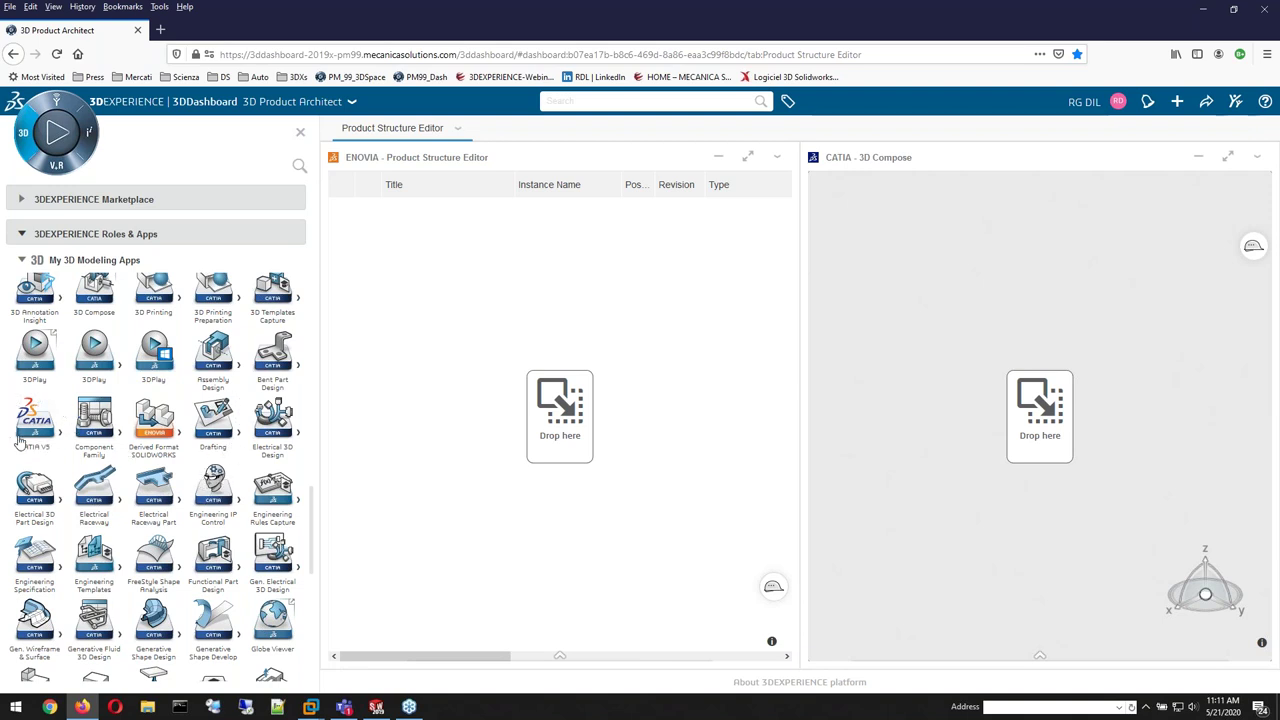
{"action": "scroll", "coordinate": [187, 487], "scroll_direction": "down", "scroll_amount": 3}
{"action": "scroll", "coordinate": [187, 487], "scroll_direction": "down", "scroll_amount": 4}
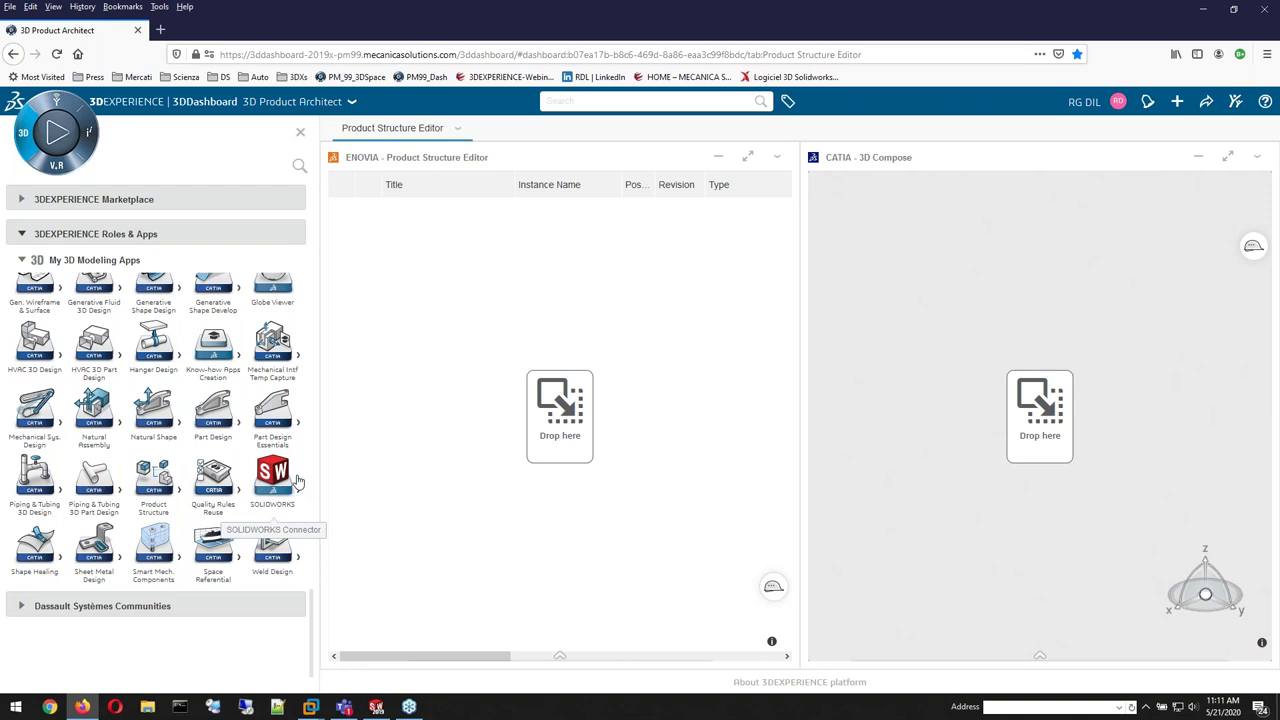
{"action": "scroll", "coordinate": [260, 470], "scroll_direction": "up", "scroll_amount": 1}
{"action": "scroll", "coordinate": [191, 440], "scroll_direction": "up", "scroll_amount": 1}
{"action": "scroll", "coordinate": [197, 475], "scroll_direction": "up", "scroll_amount": 1}
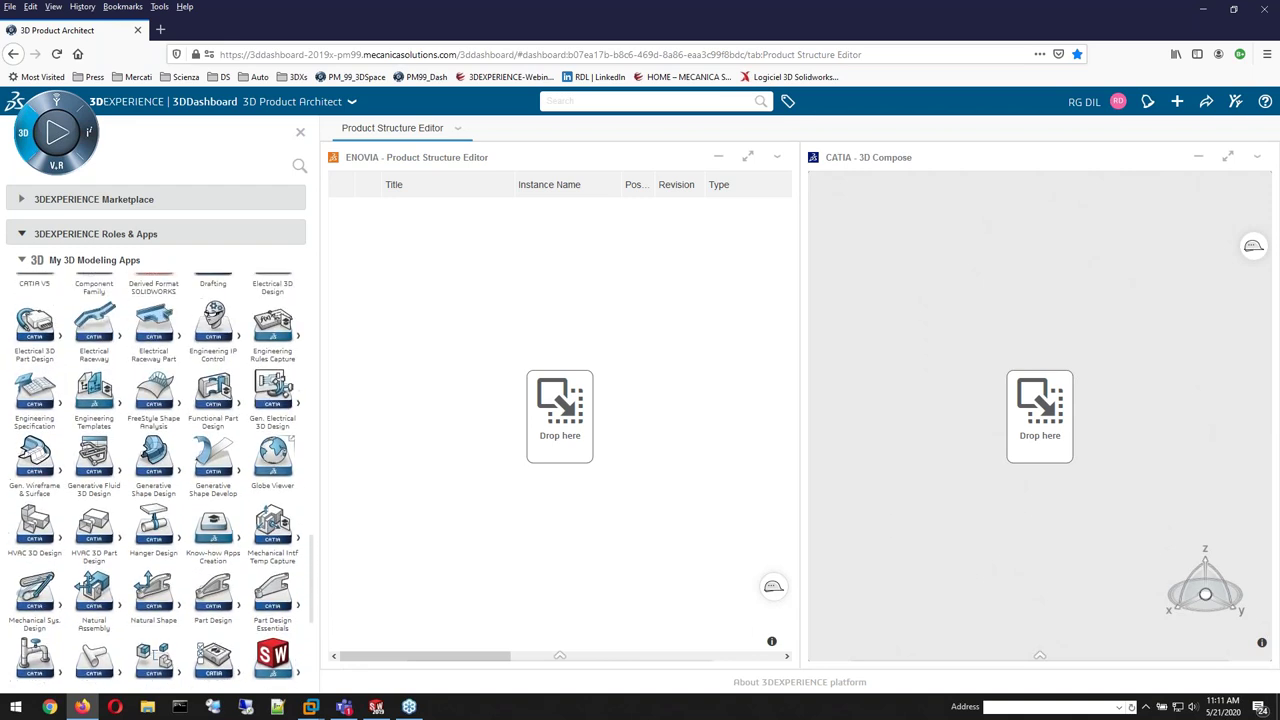
{"action": "scroll", "coordinate": [150, 475], "scroll_direction": "up", "scroll_amount": 1}
{"action": "scroll", "coordinate": [108, 440], "scroll_direction": "up", "scroll_amount": 1}
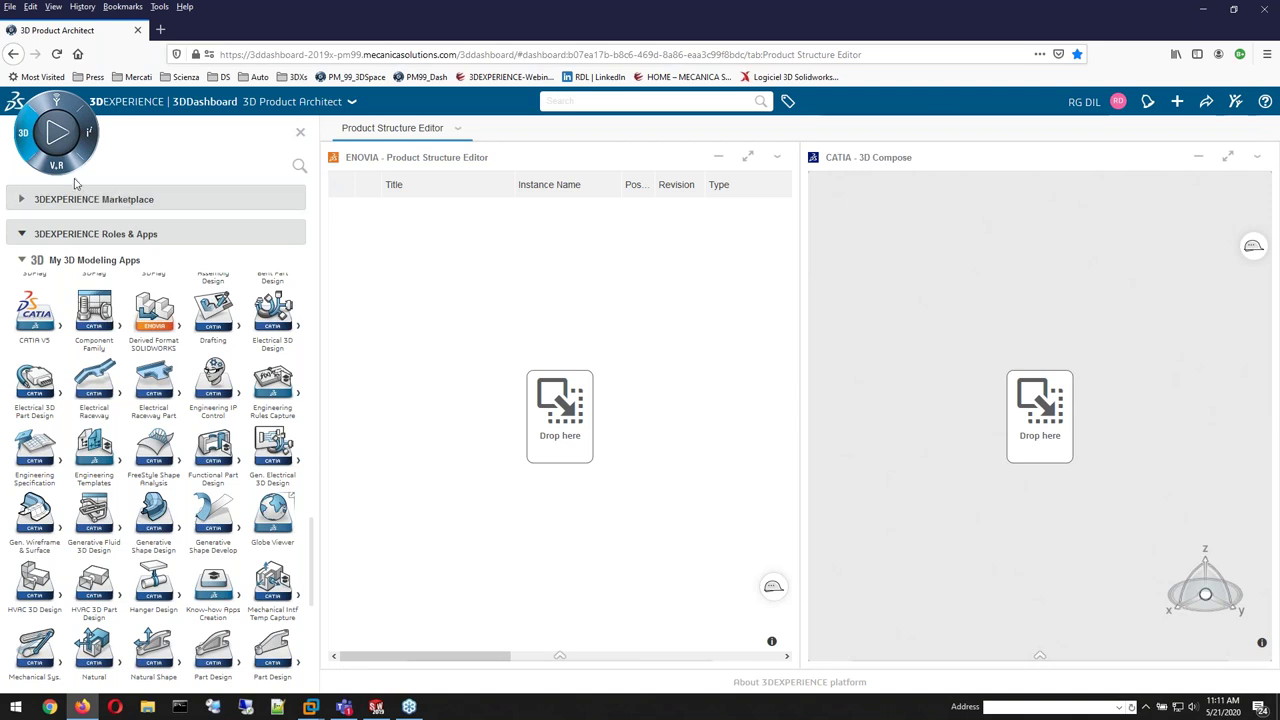
{"action": "scroll", "coordinate": [114, 257], "scroll_direction": "down", "scroll_amount": 10}
{"action": "scroll", "coordinate": [120, 330], "scroll_direction": "up", "scroll_amount": 3}
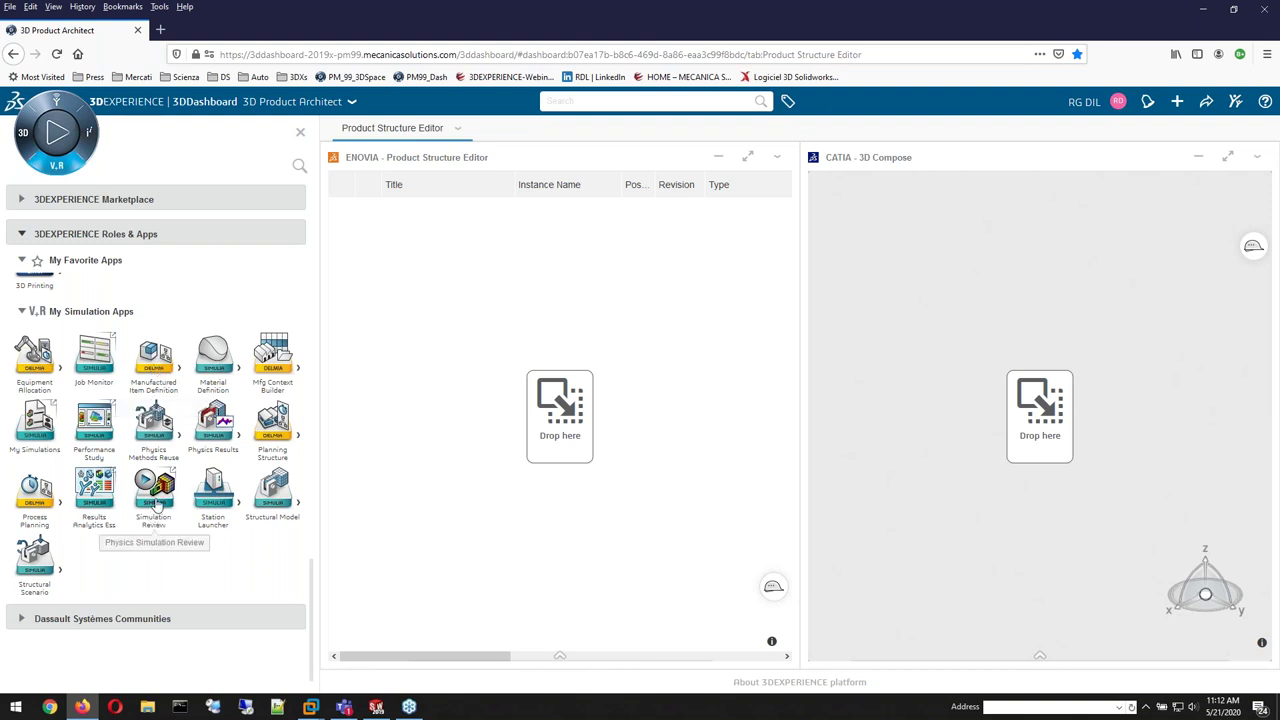
{"action": "left_click", "coordinate": [91, 133]}
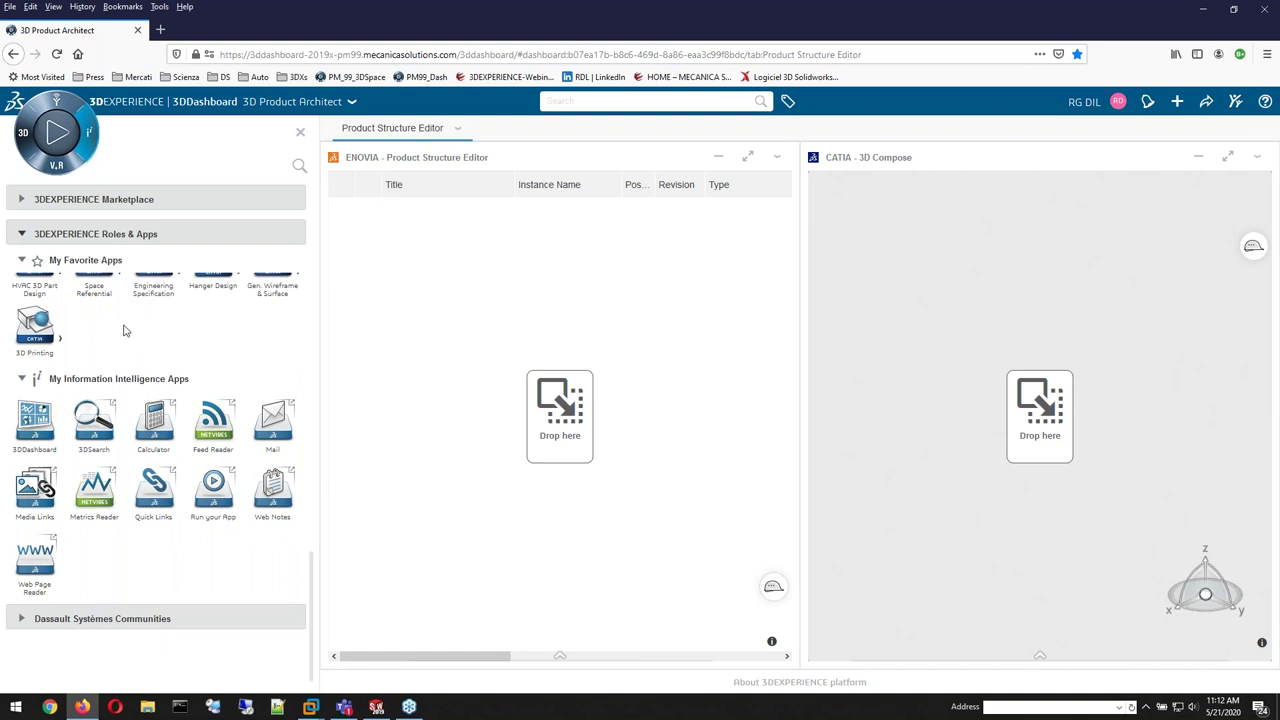
{"action": "left_click", "coordinate": [56, 101]}
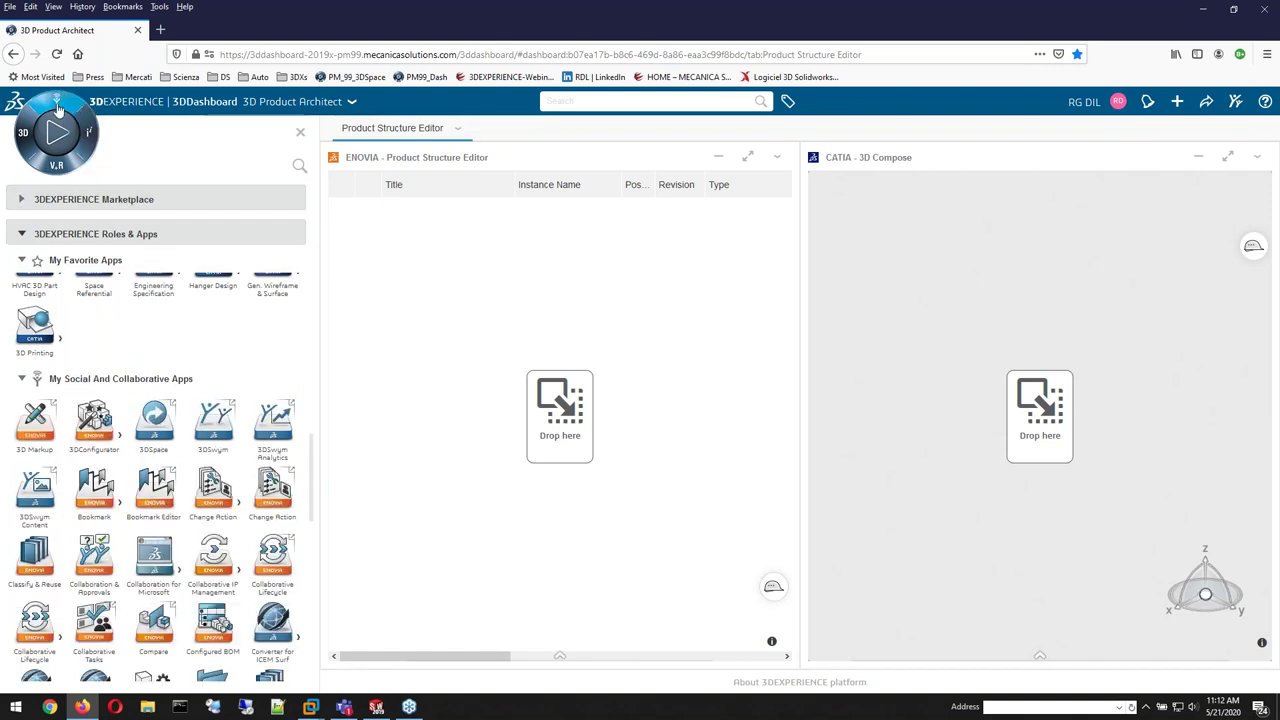
{"action": "scroll", "coordinate": [145, 355], "scroll_direction": "down", "scroll_amount": 3}
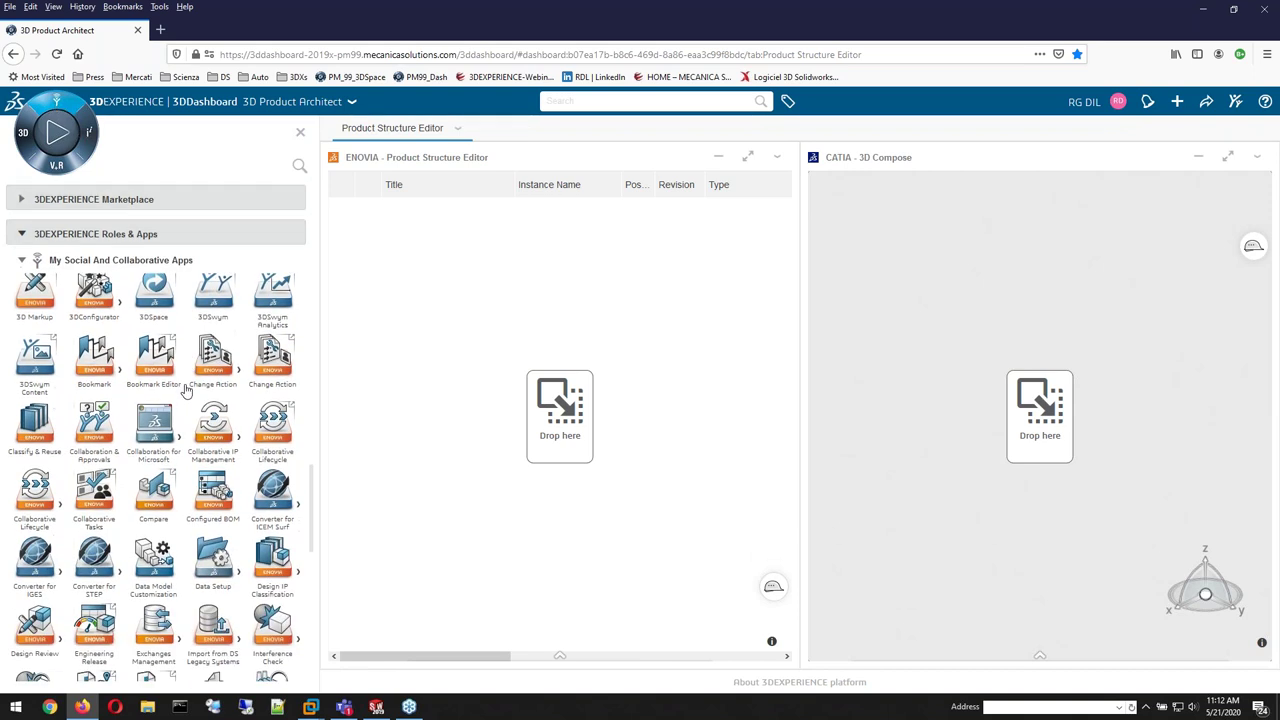
{"action": "scroll", "coordinate": [214, 400], "scroll_direction": "down", "scroll_amount": 2}
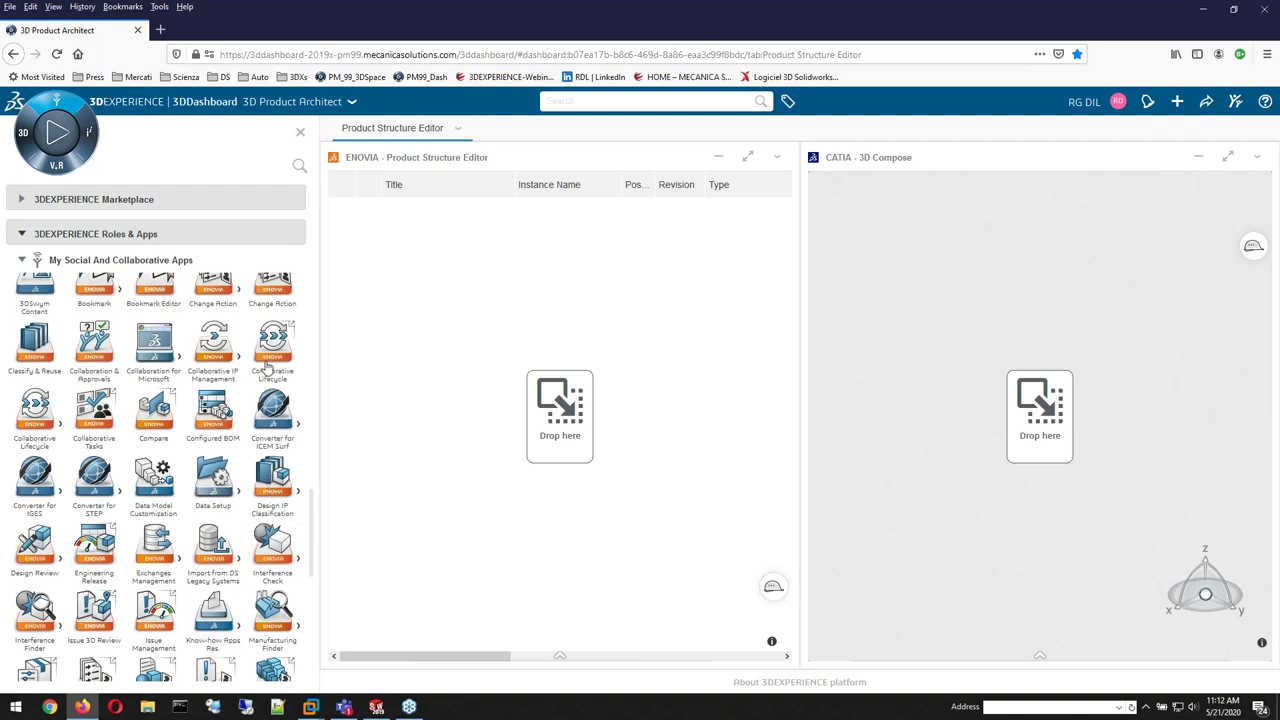
Step: Close the compass Roles & Apps panel to leave the two empty widgets on the dashboard
{"action": "left_click", "coordinate": [301, 134]}
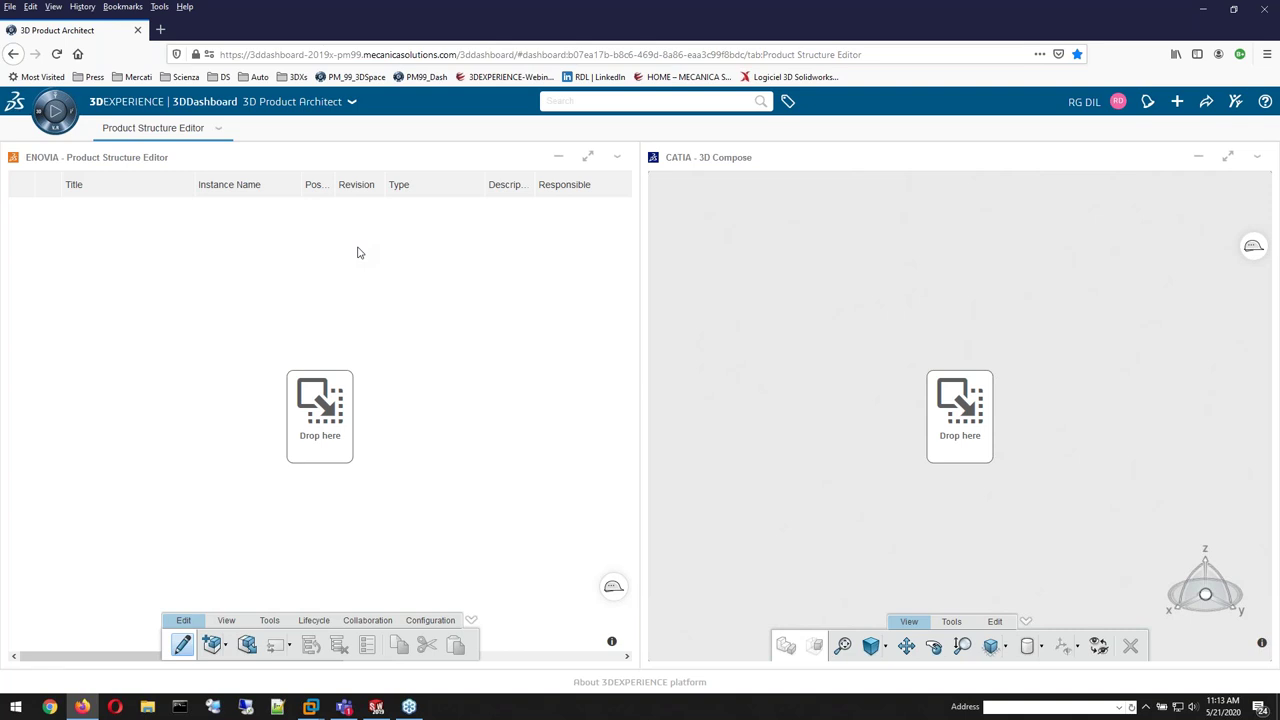
Step: Search the platform for 'prd' and show all 6WTags filter categories for the 1125 results
{"action": "left_click", "coordinate": [557, 100]}
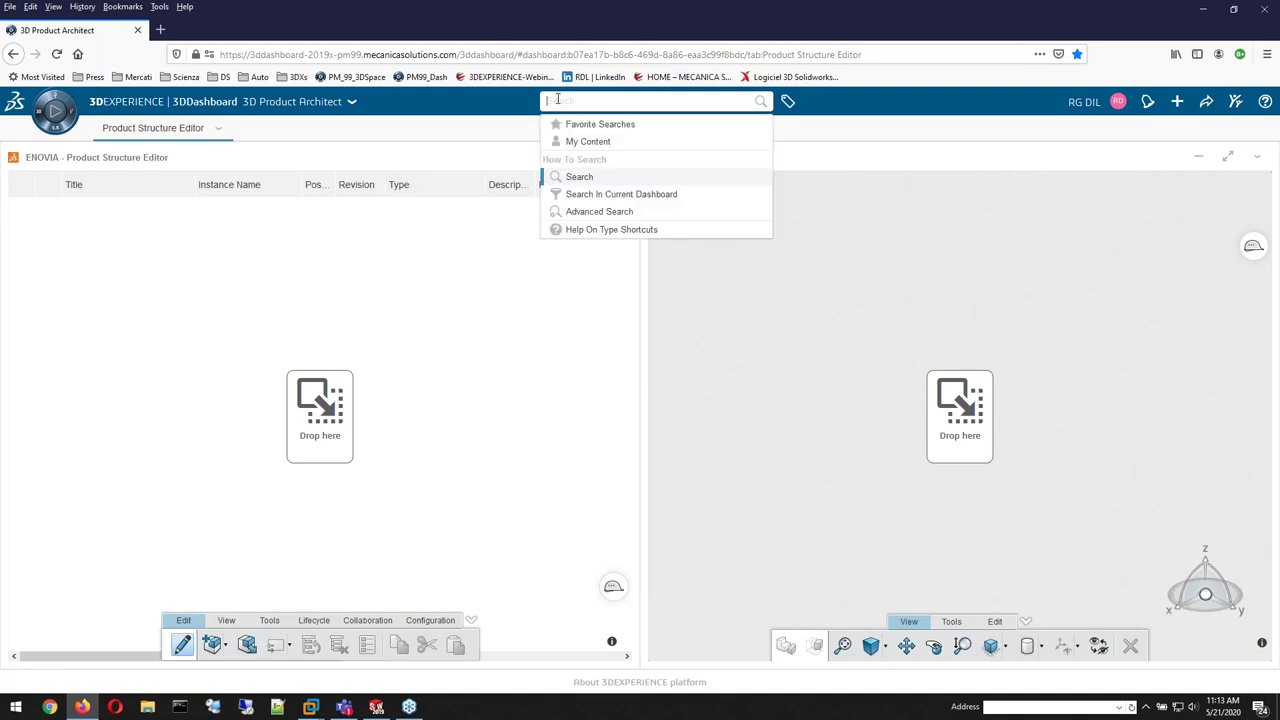
{"action": "type", "text": "prd"}
{"action": "key", "text": "Return"}
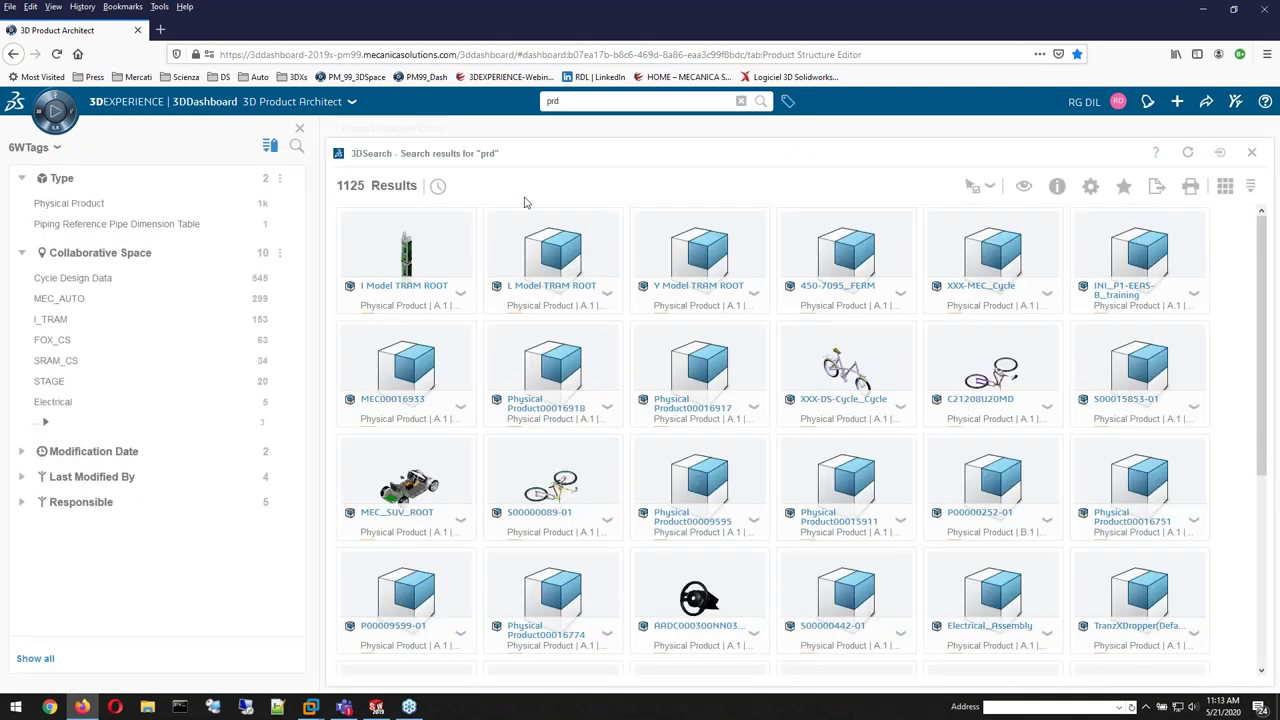
{"action": "left_click", "coordinate": [34, 660]}
{"action": "mouse_move", "coordinate": [406, 488]}
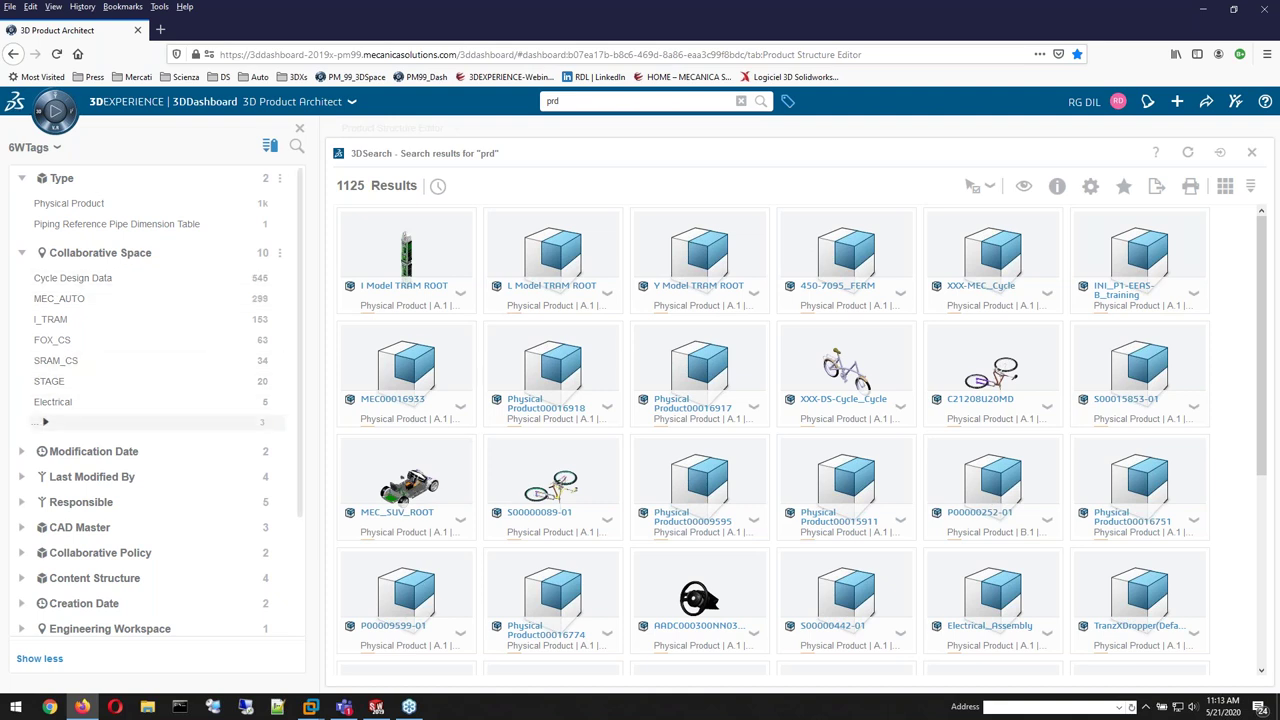
{"action": "left_click", "coordinate": [573, 104]}
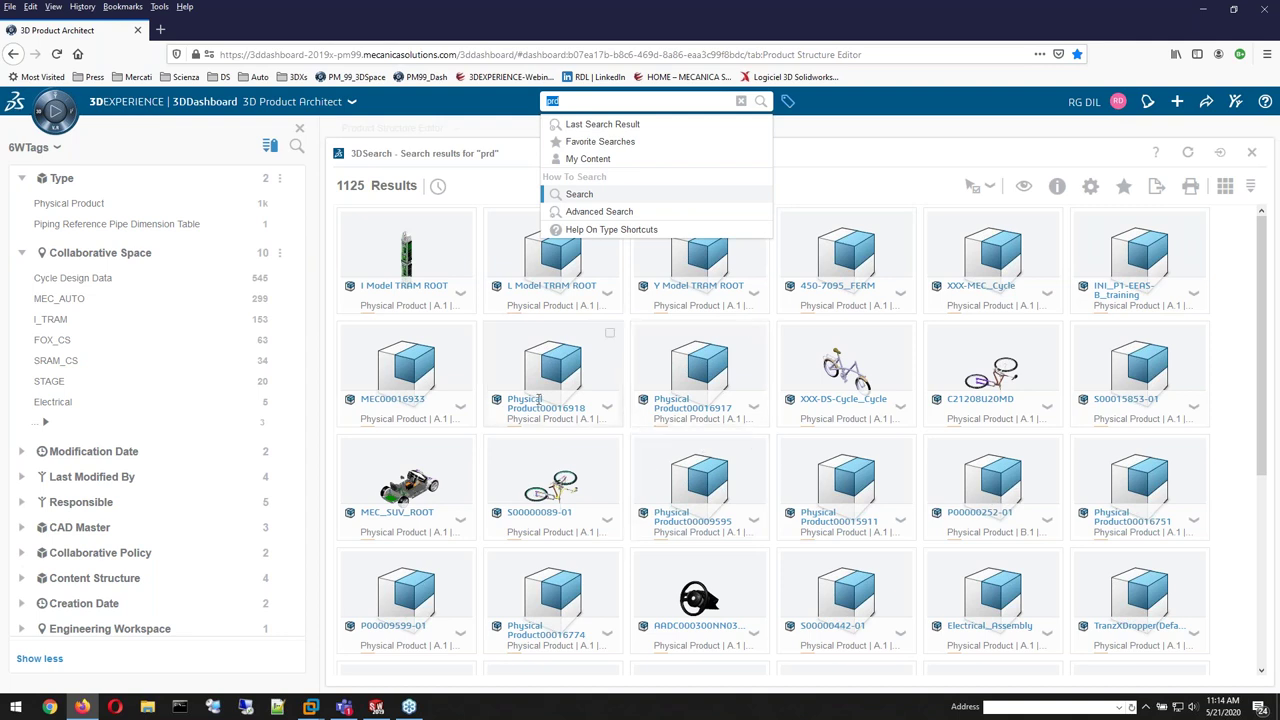
{"action": "mouse_move", "coordinate": [50, 319]}
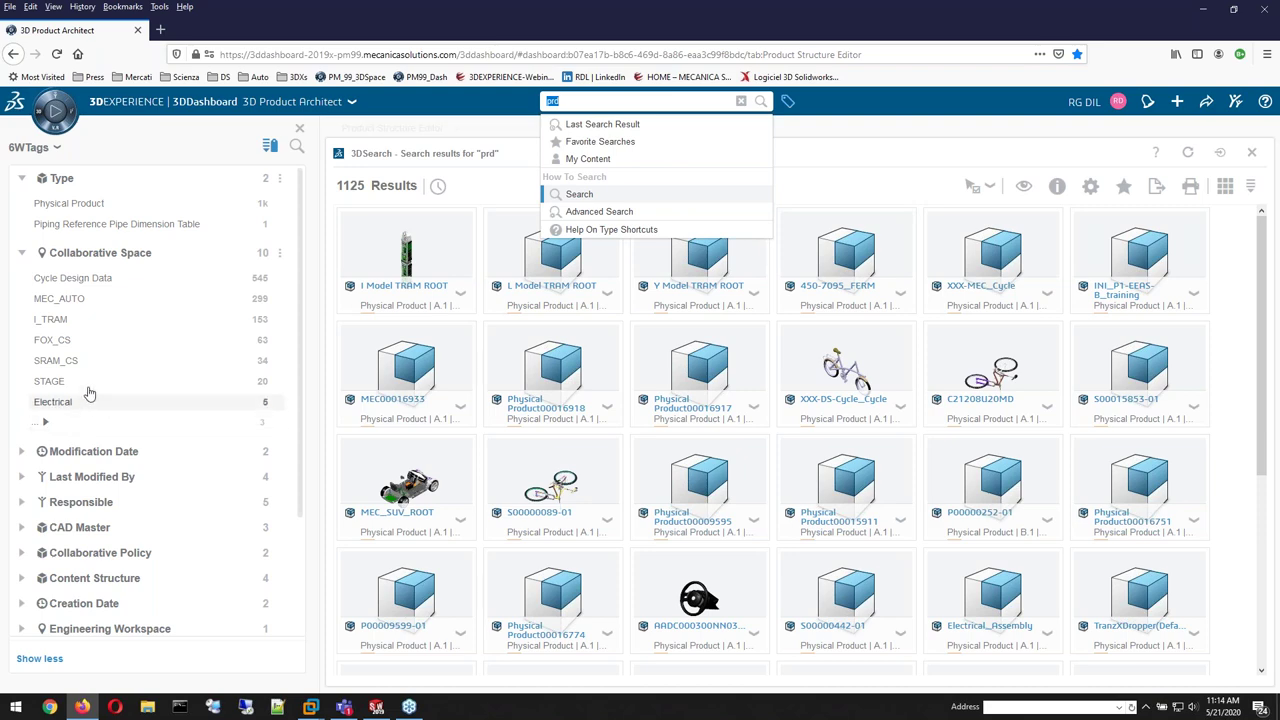
Step: Filter the prd results by I_TRAM space, In Work maturity and SOLIDWORKS CAD master, leaving 2 products
{"action": "left_click", "coordinate": [60, 324]}
{"action": "left_click", "coordinate": [60, 321]}
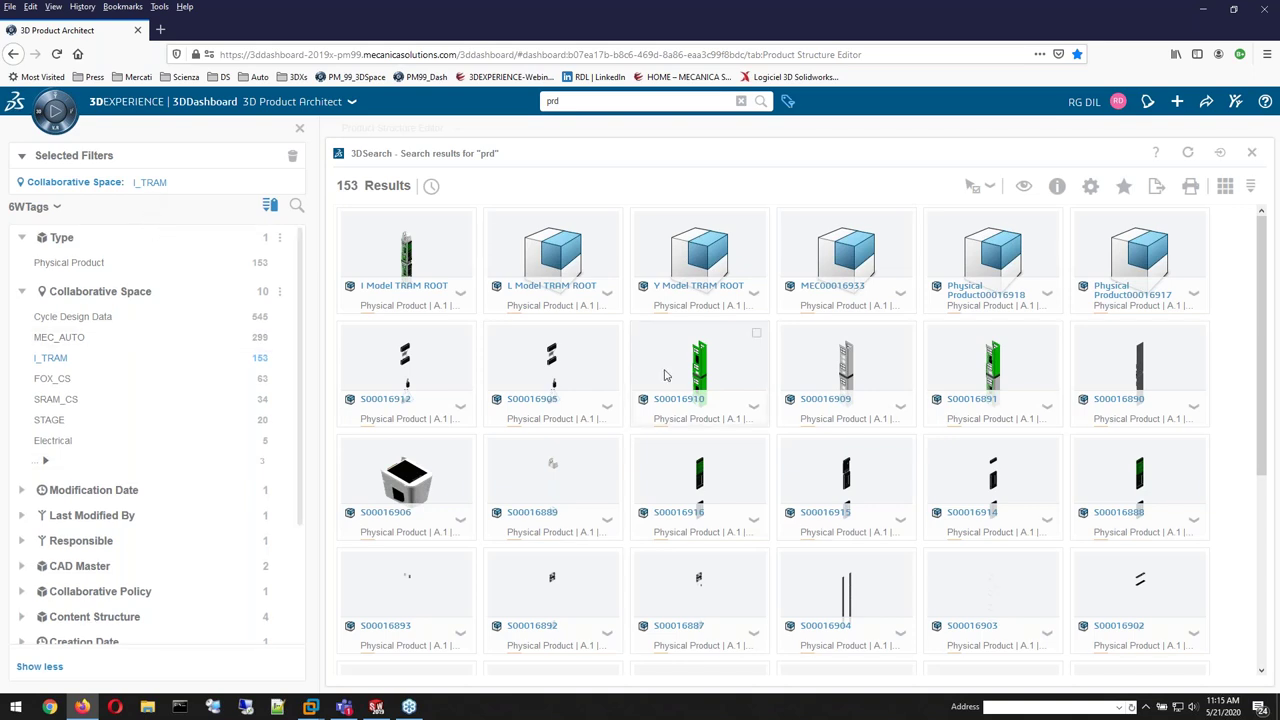
{"action": "scroll", "coordinate": [668, 380], "scroll_direction": "down", "scroll_amount": 3}
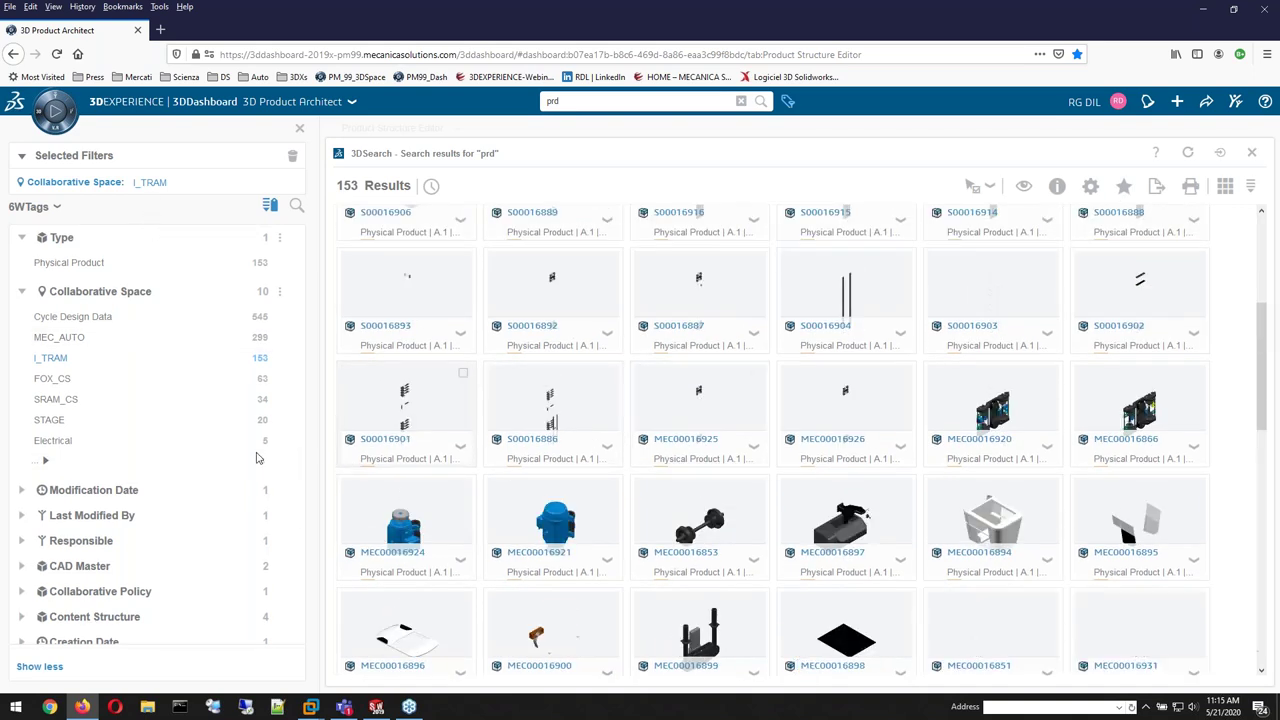
{"action": "scroll", "coordinate": [120, 540], "scroll_direction": "down", "scroll_amount": 2}
{"action": "scroll", "coordinate": [110, 560], "scroll_direction": "down", "scroll_amount": 1}
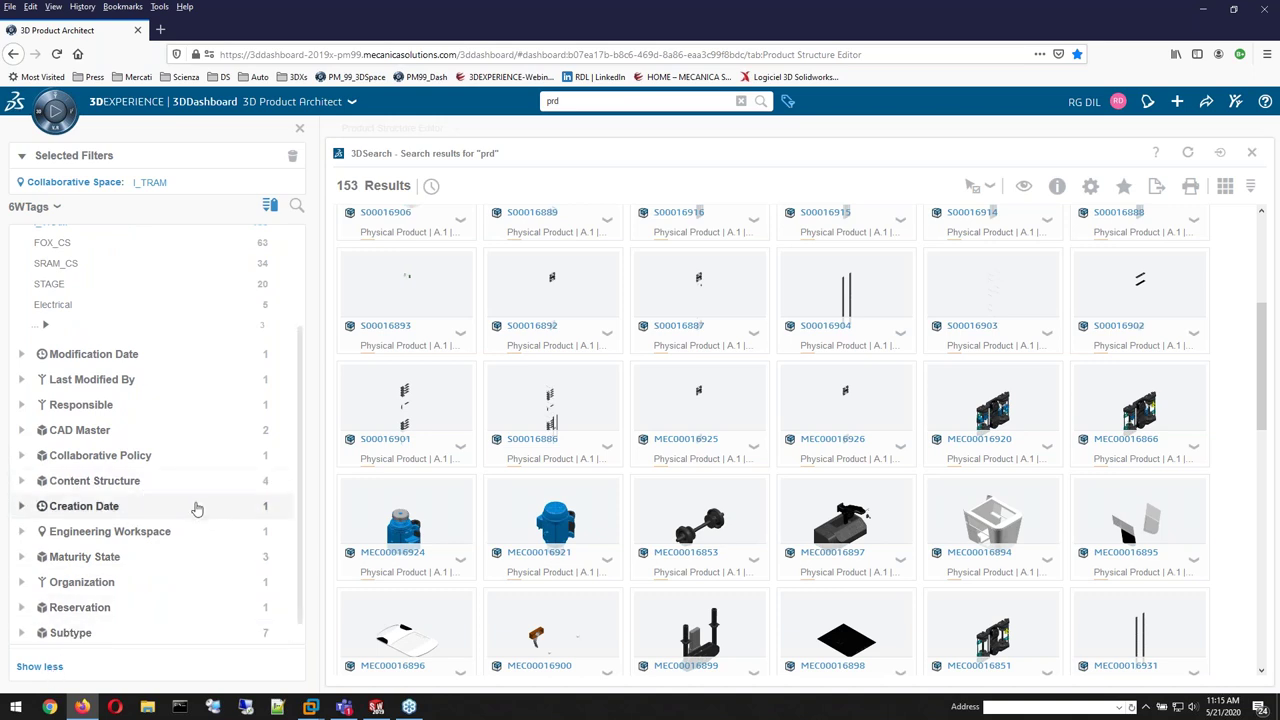
{"action": "left_click", "coordinate": [143, 556]}
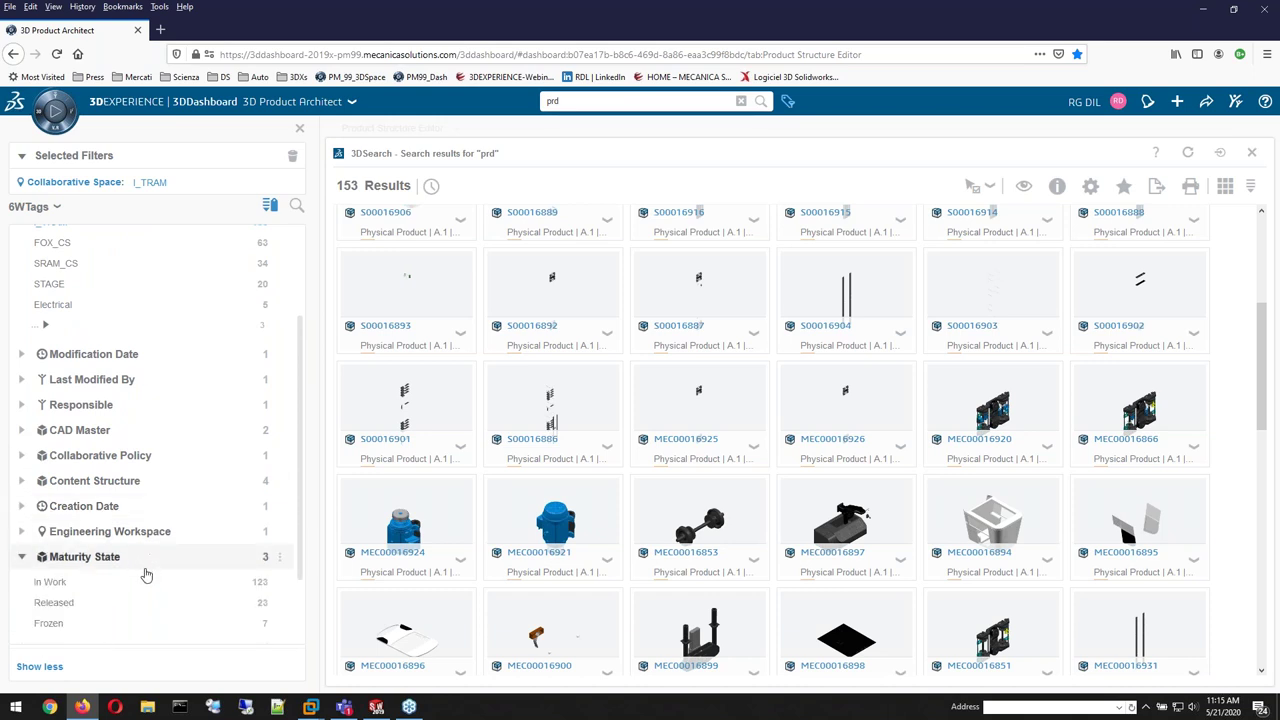
{"action": "left_click", "coordinate": [148, 583]}
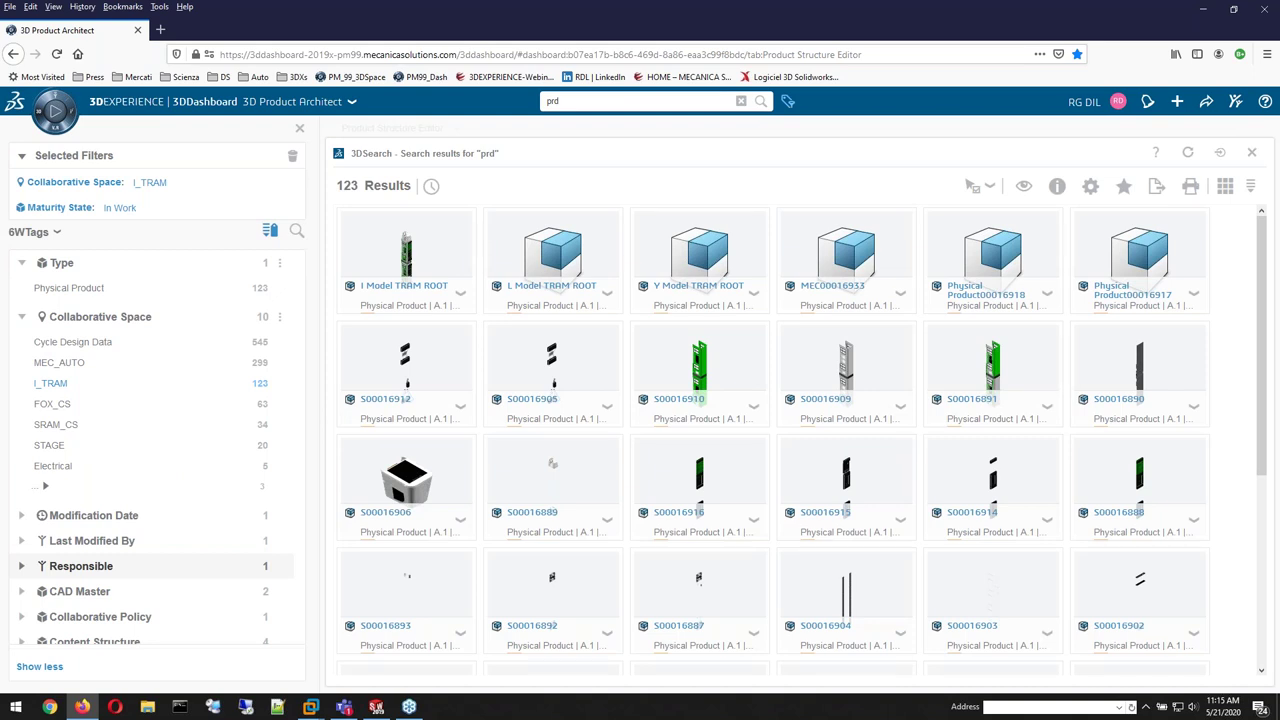
{"action": "scroll", "coordinate": [180, 488], "scroll_direction": "down", "scroll_amount": 2}
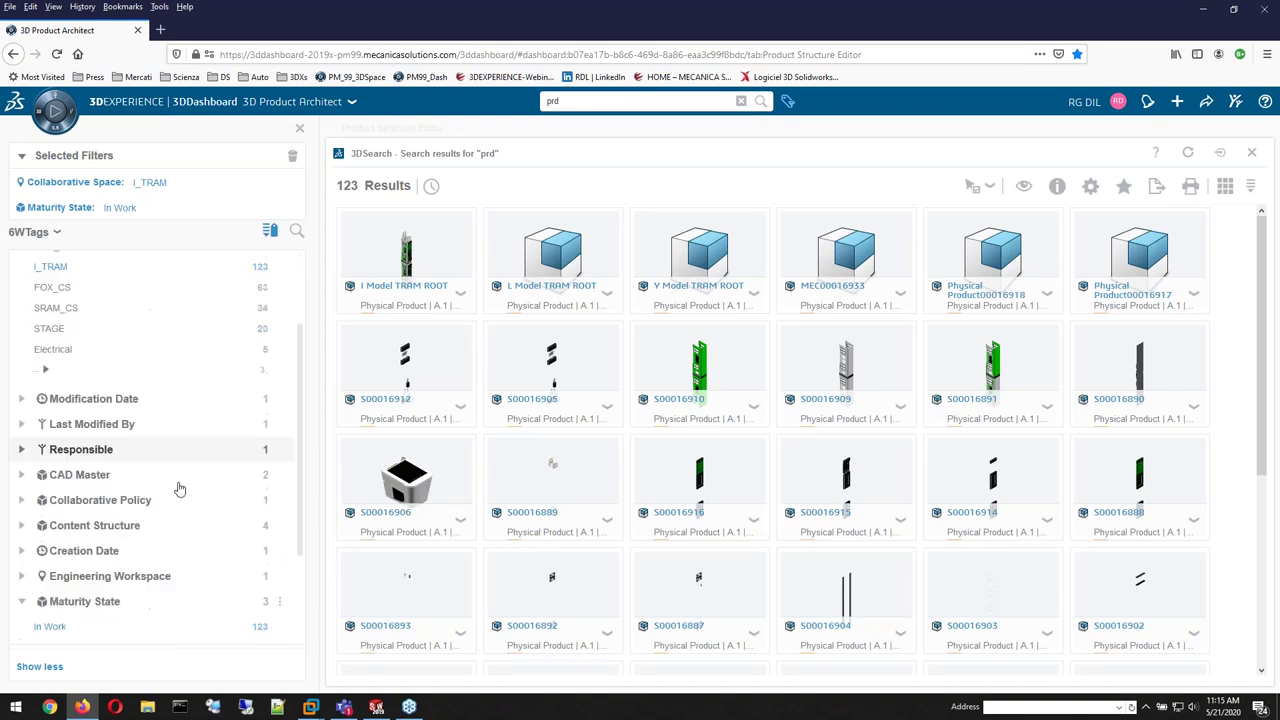
{"action": "left_click", "coordinate": [114, 463]}
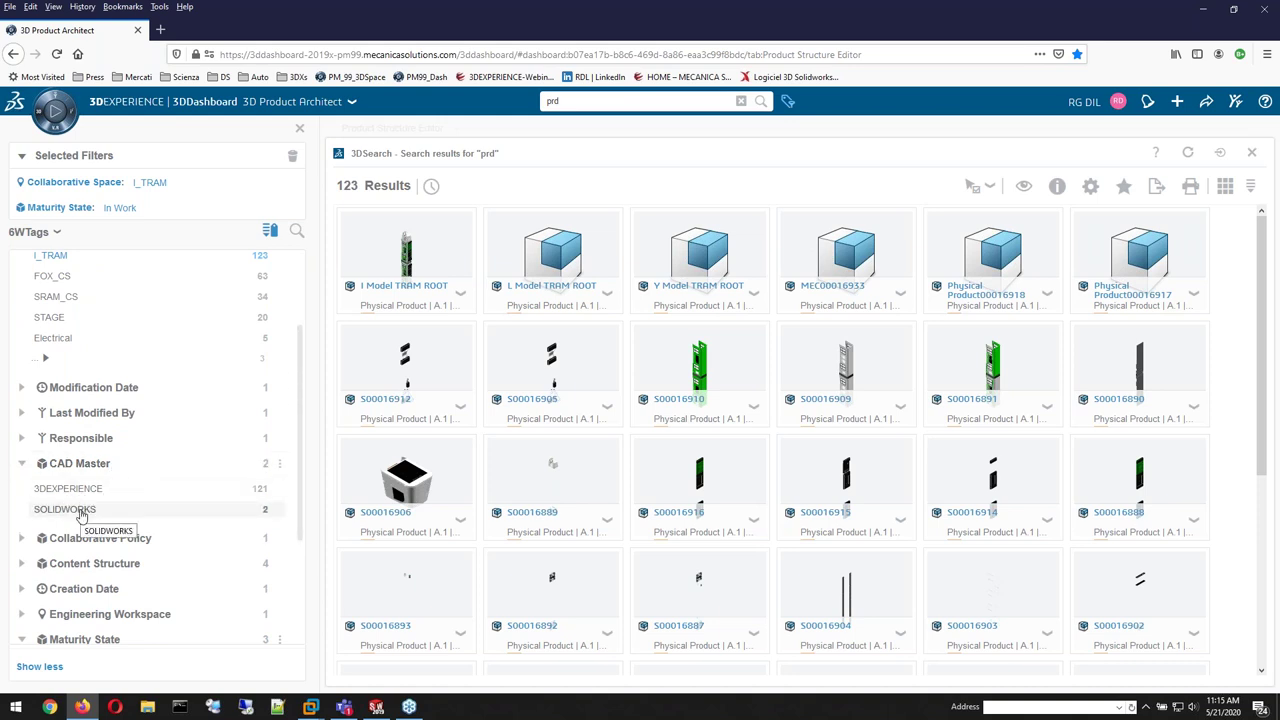
{"action": "left_click", "coordinate": [82, 511]}
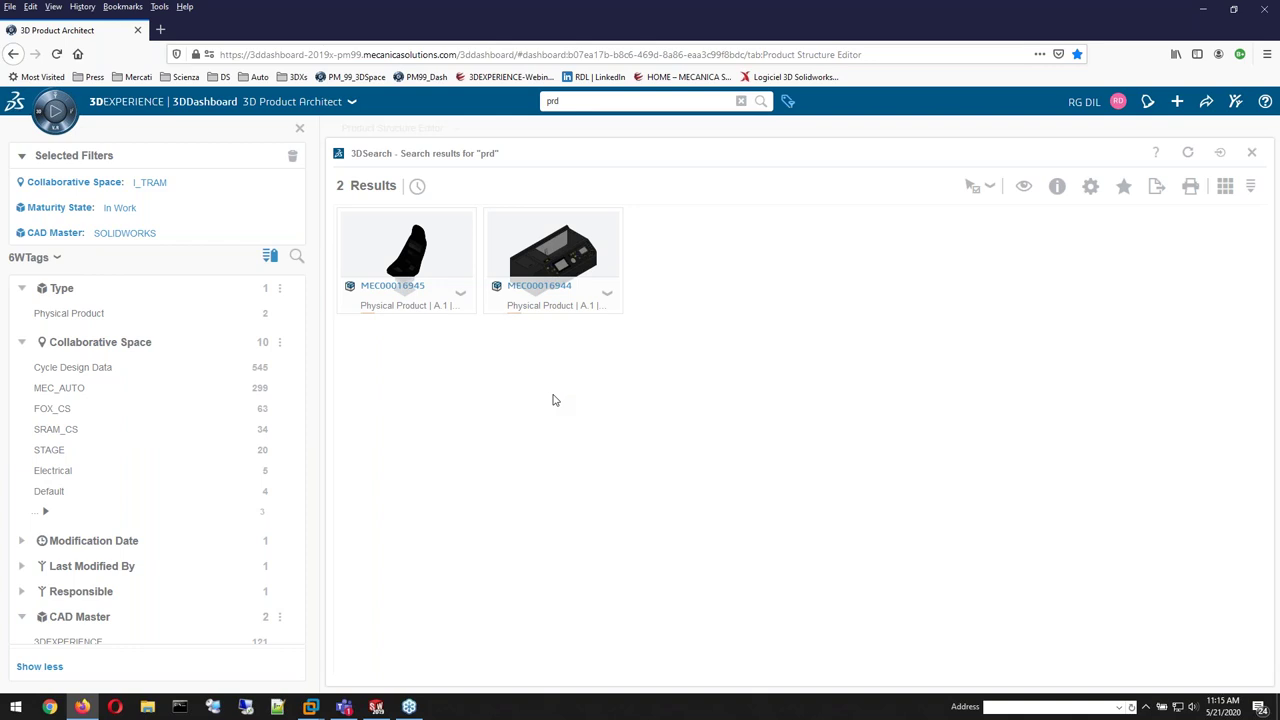
Step: Clear the filters, search for 'root', and drag I Model TRAM ROOT into the Product Structure Editor
{"action": "left_click", "coordinate": [292, 160]}
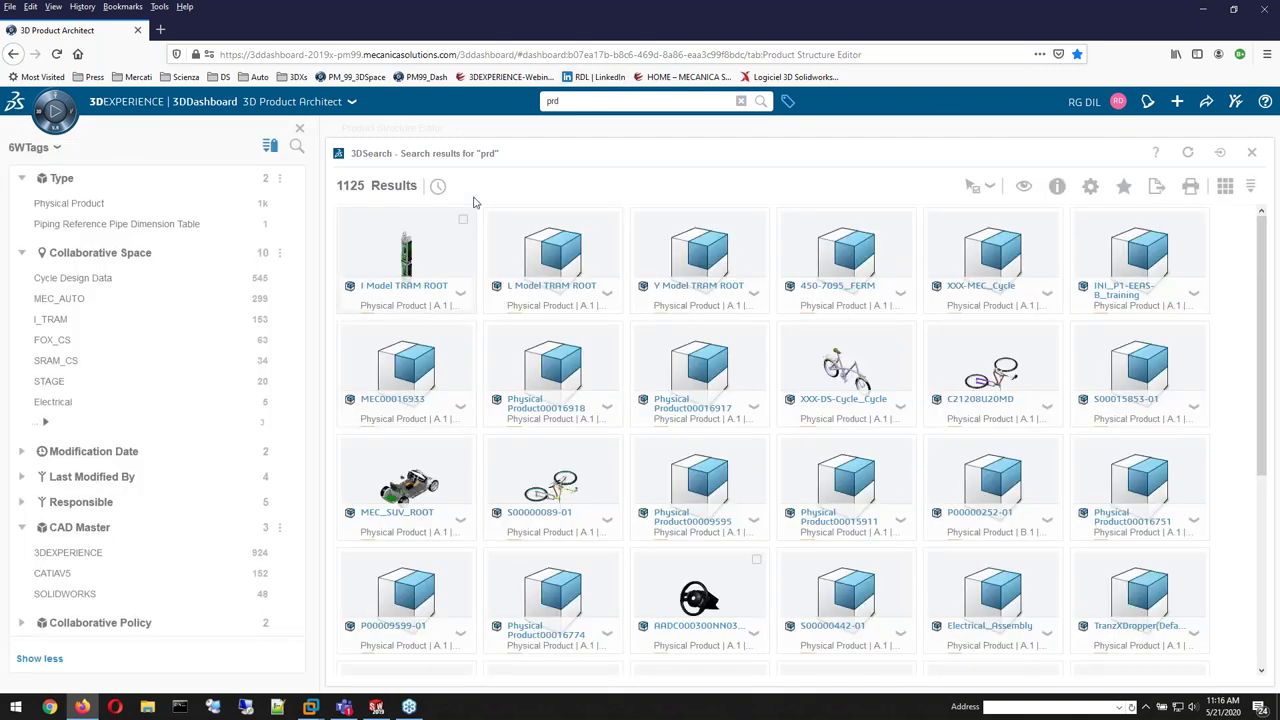
{"action": "left_click_drag", "start_coordinate": [572, 103], "coordinate": [513, 98]}
{"action": "type", "text": "root"}
{"action": "key", "text": "Return"}
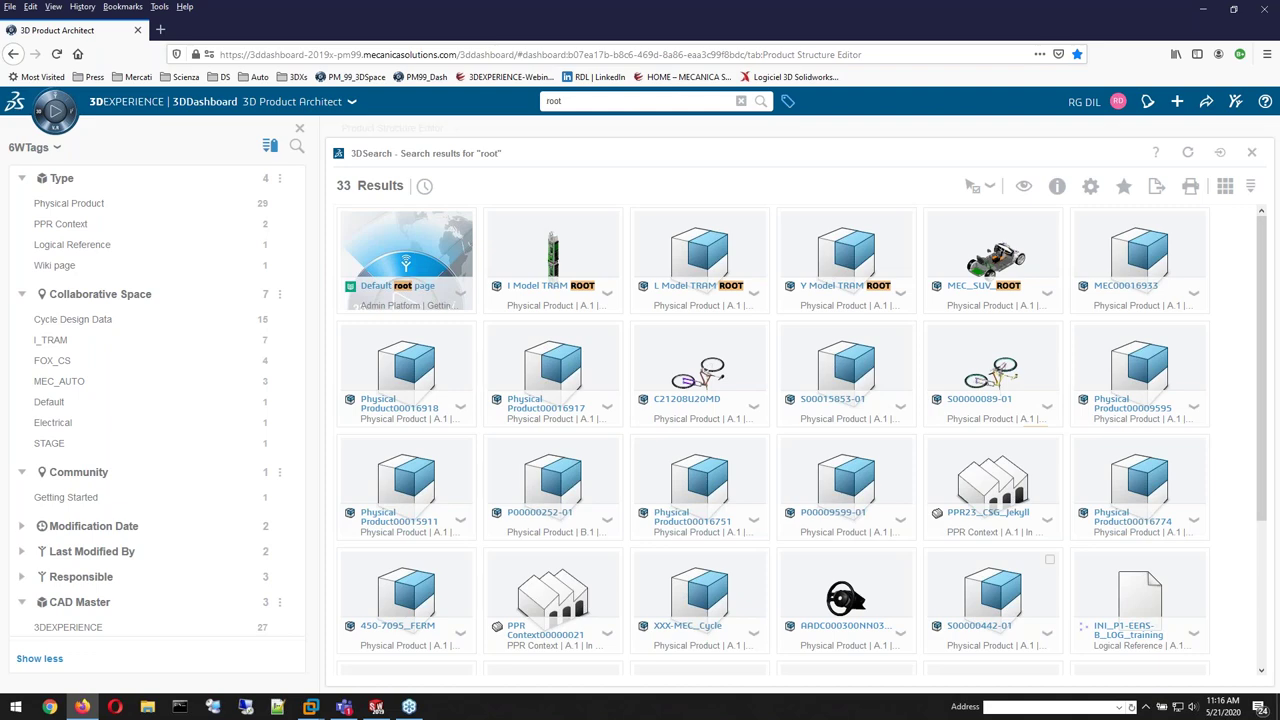
{"action": "mouse_move", "coordinate": [553, 258]}
{"action": "left_click_drag", "start_coordinate": [553, 258], "coordinate": [322, 412]}
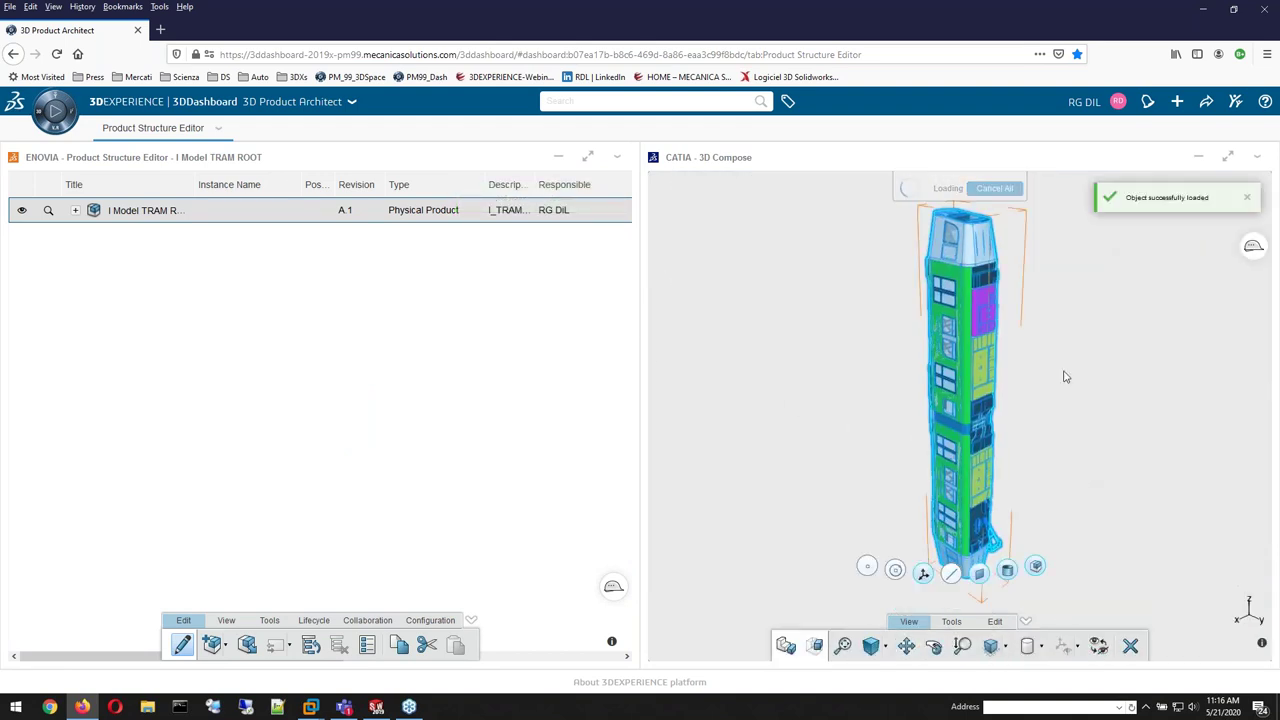
Step: Orbit the tram to a front three-quarter view, expand I Model TRAM ROOT and widen the Title column
{"action": "middle_click_drag", "start_coordinate": [1083, 528], "coordinate": [803, 241]}
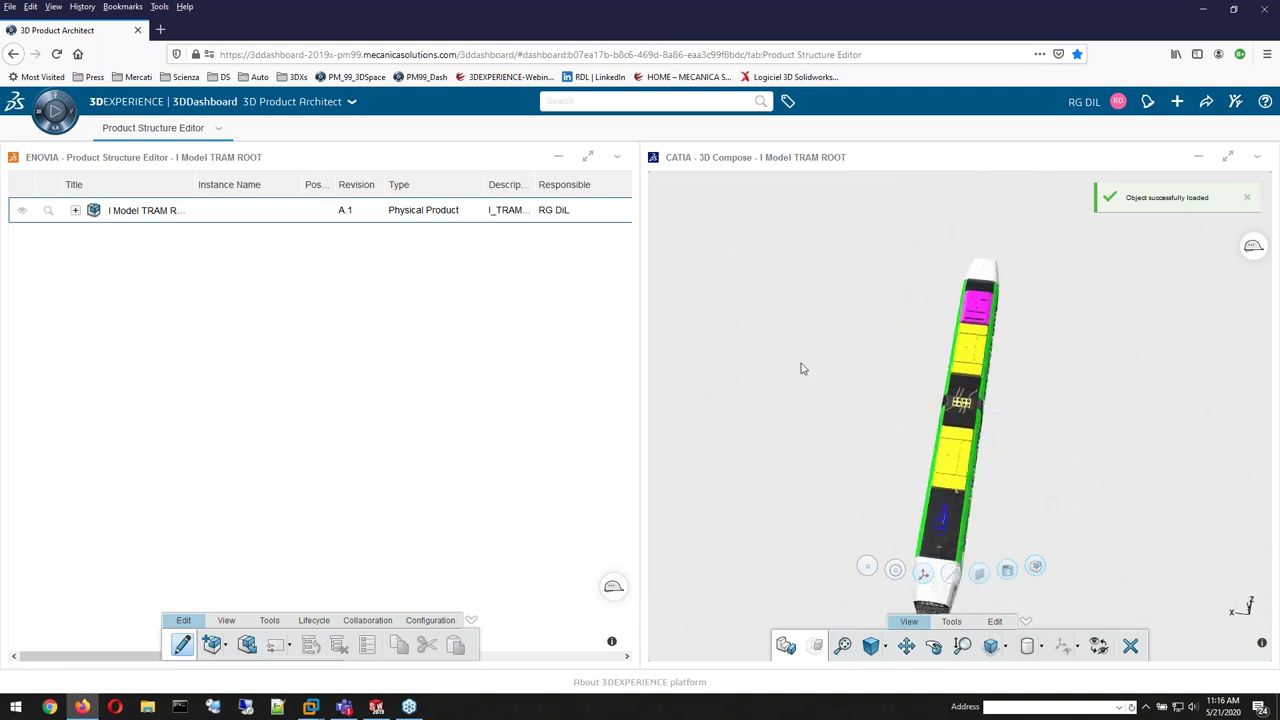
{"action": "middle_click_drag", "start_coordinate": [945, 324], "coordinate": [880, 300]}
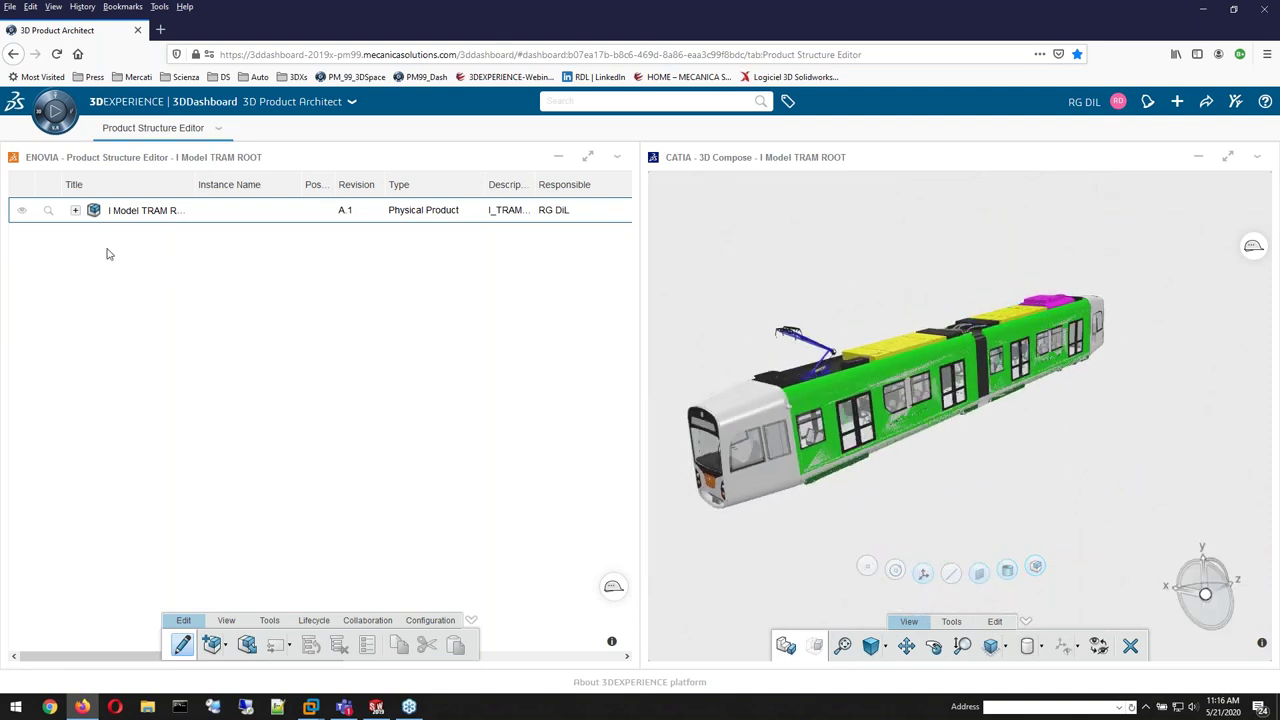
{"action": "left_click", "coordinate": [76, 212]}
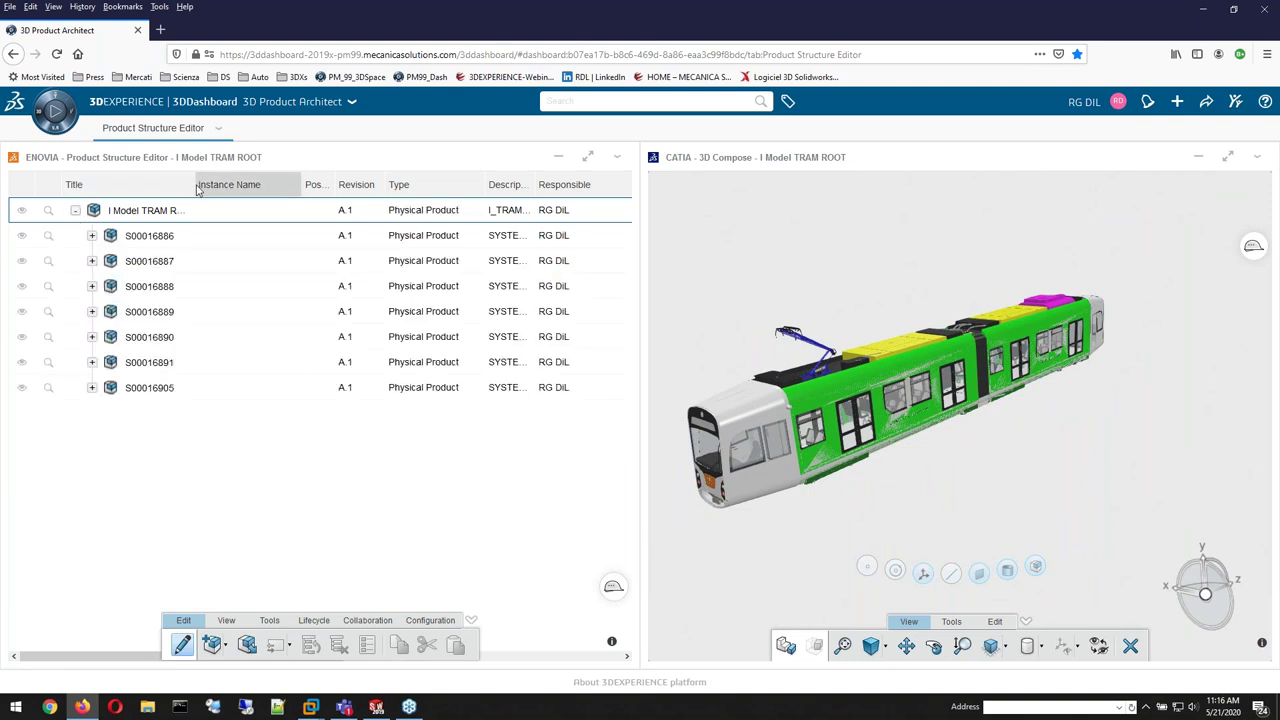
{"action": "left_click_drag", "start_coordinate": [197, 190], "coordinate": [268, 190]}
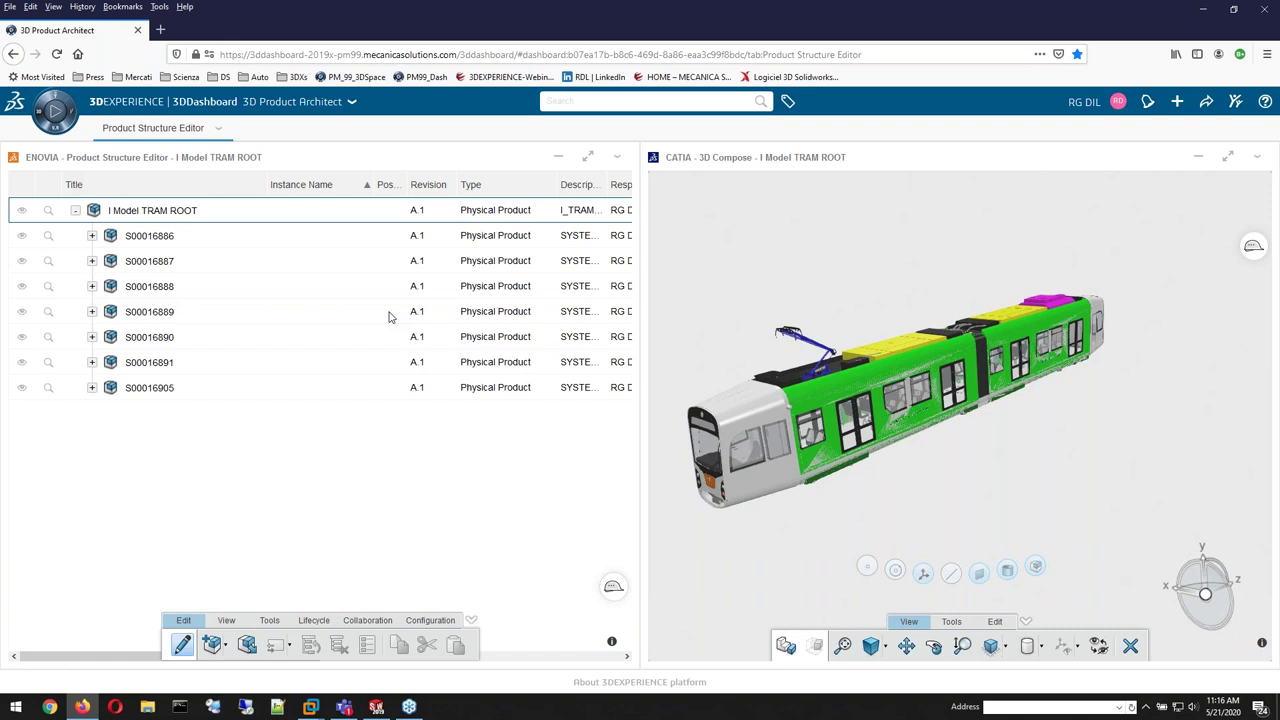
Step: Highlight children S00016886 through S00016890 in 3D, then maximize the Product Structure Editor
{"action": "left_click", "coordinate": [163, 242]}
{"action": "left_click", "coordinate": [163, 266]}
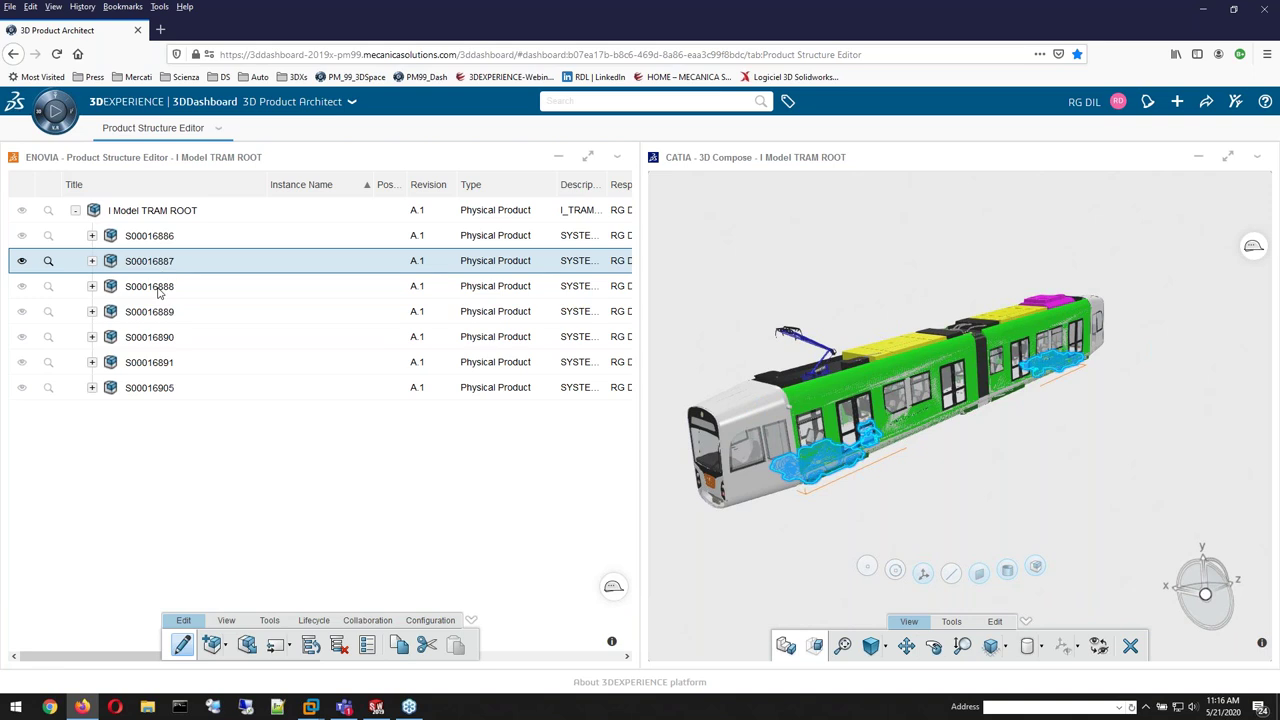
{"action": "left_click", "coordinate": [161, 292]}
{"action": "left_click", "coordinate": [163, 316]}
{"action": "left_click", "coordinate": [159, 344]}
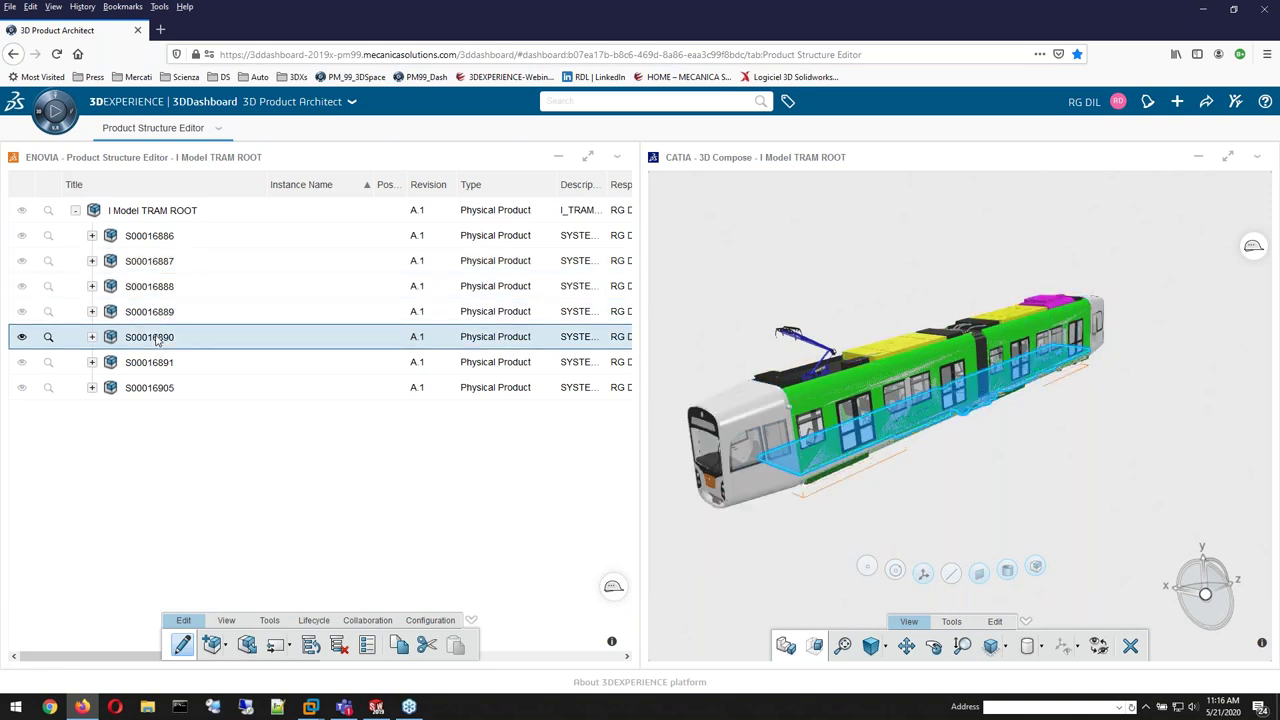
{"action": "left_click", "coordinate": [588, 157]}
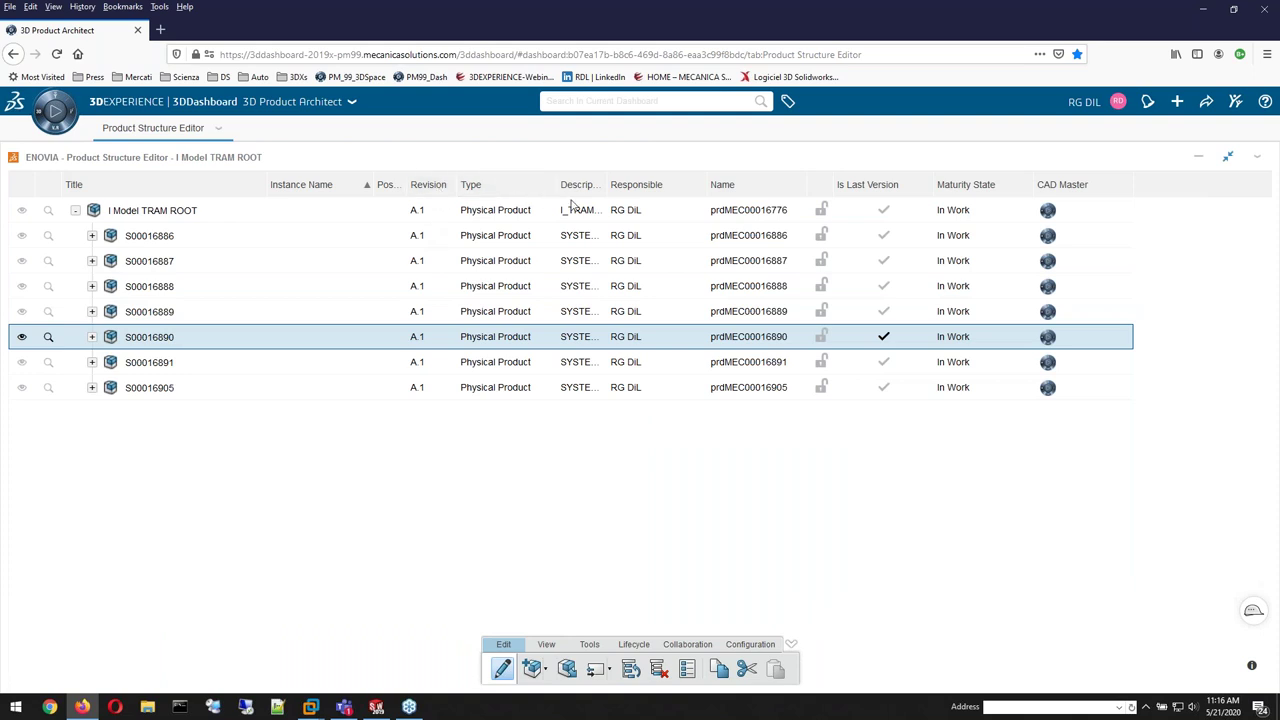
Step: Place Description, Revision, Maturity State and CAD Master right after Title, then widen Description
{"action": "left_click_drag", "start_coordinate": [578, 186], "coordinate": [272, 191]}
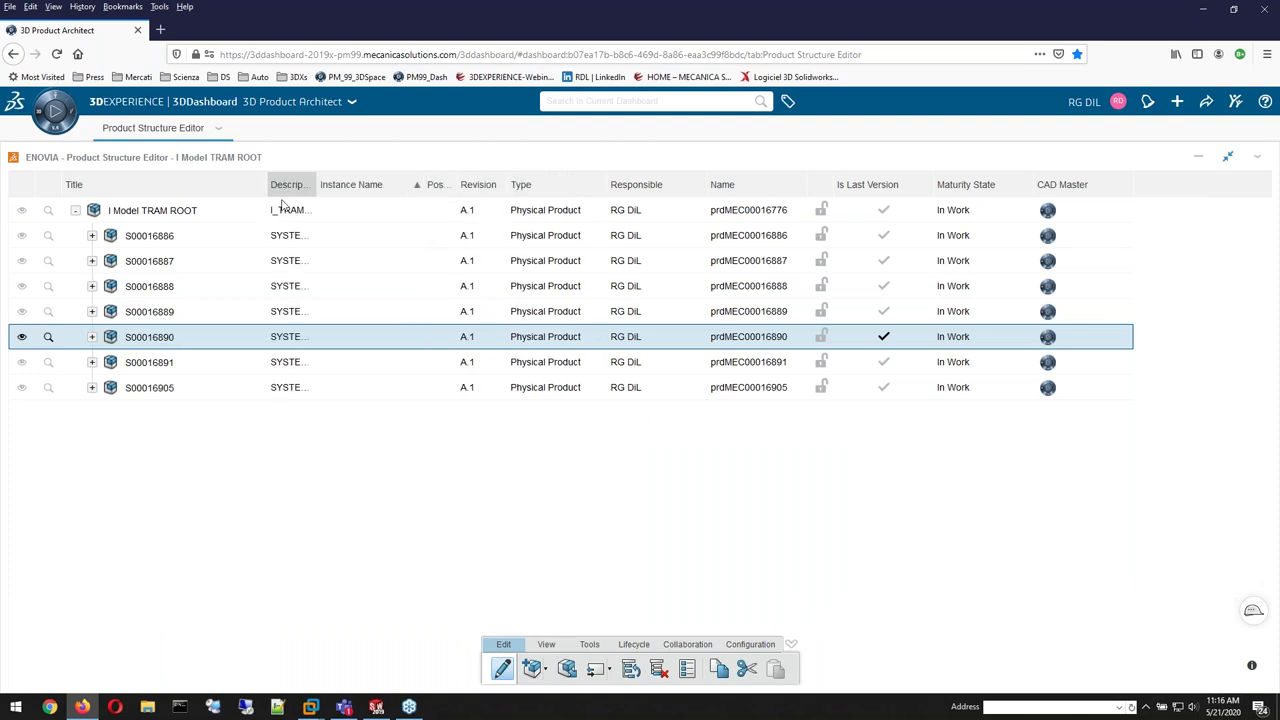
{"action": "left_click_drag", "start_coordinate": [488, 192], "coordinate": [340, 188]}
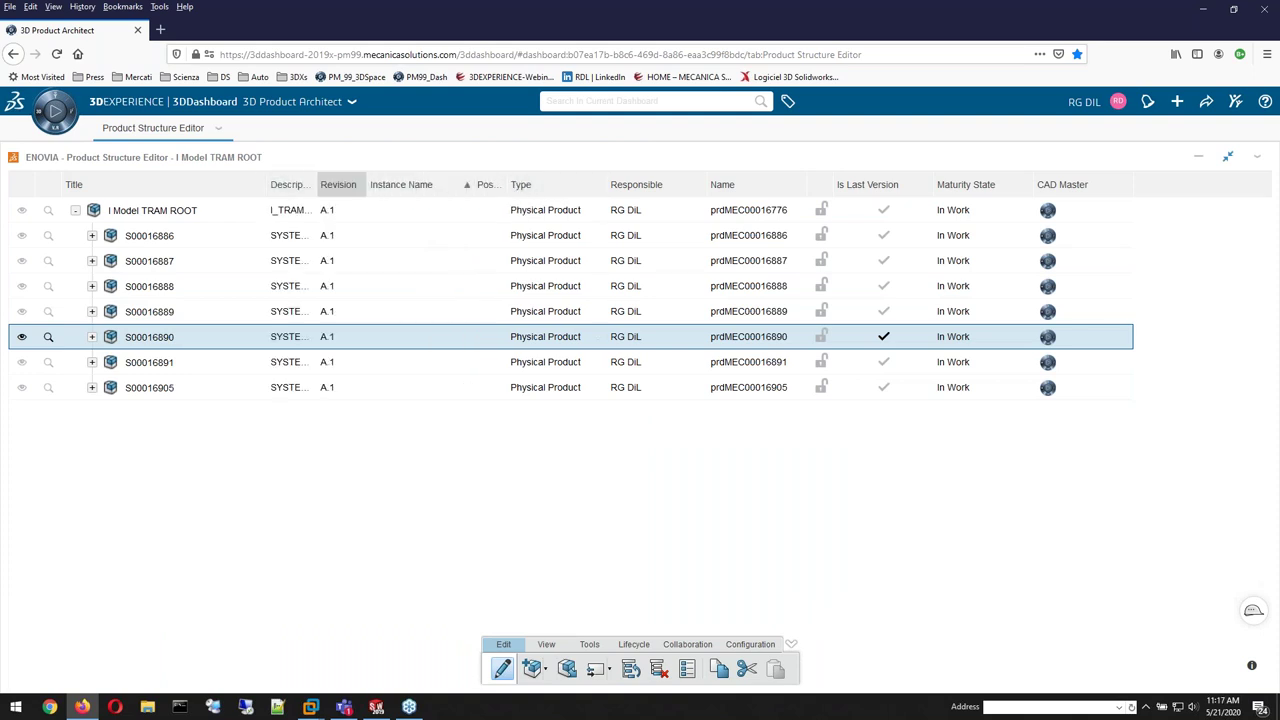
{"action": "left_click_drag", "start_coordinate": [965, 186], "coordinate": [388, 186]}
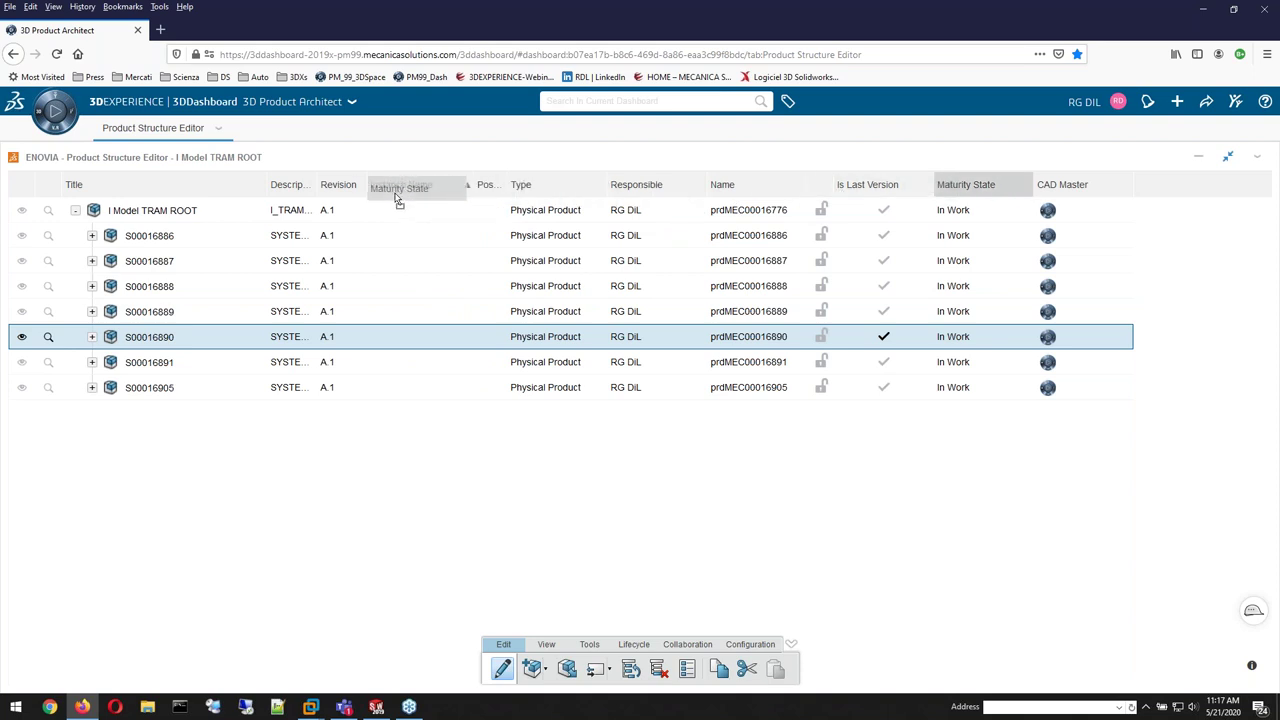
{"action": "left_click_drag", "start_coordinate": [1062, 186], "coordinate": [483, 195]}
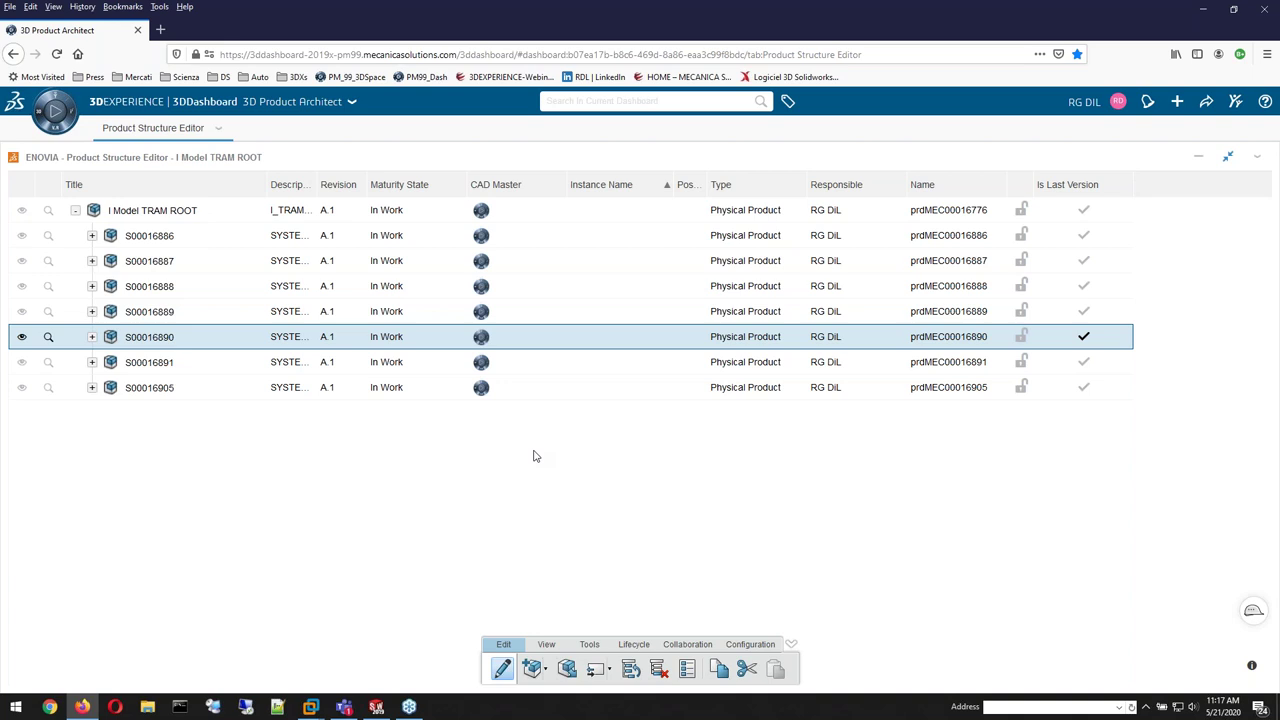
{"action": "left_click_drag", "start_coordinate": [316, 177], "coordinate": [391, 185]}
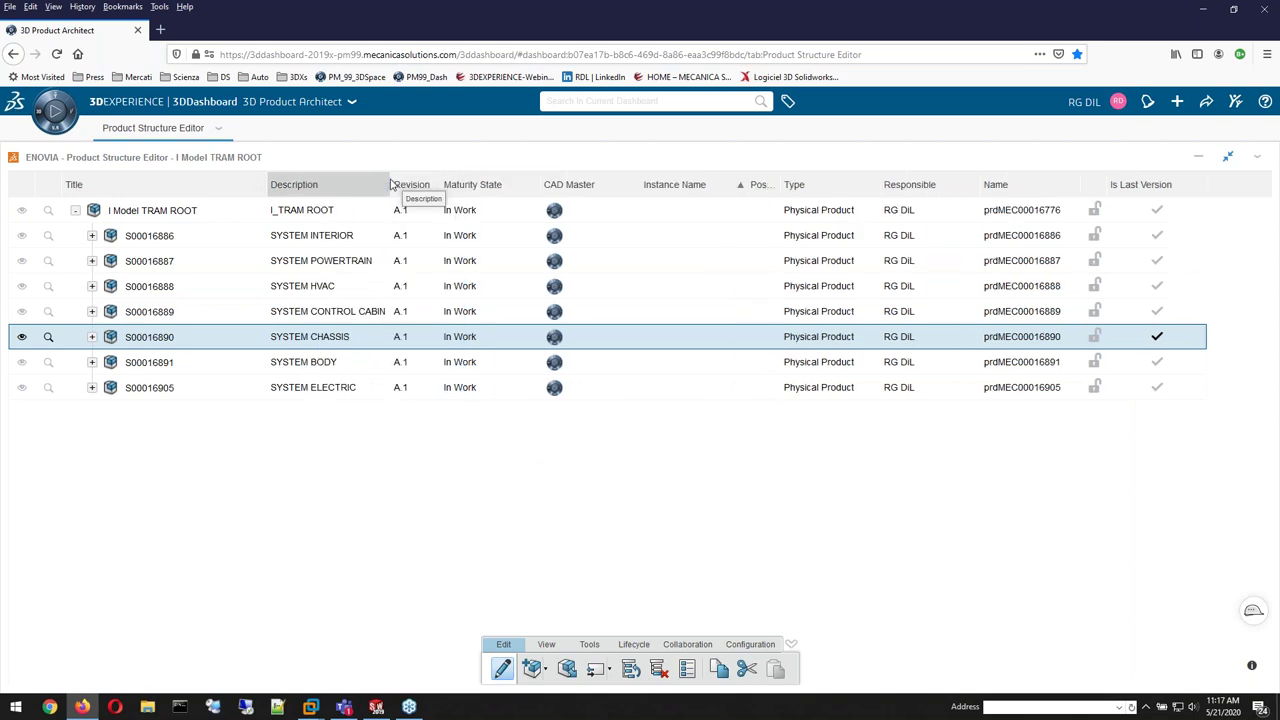
{"action": "left_click", "coordinate": [1228, 157]}
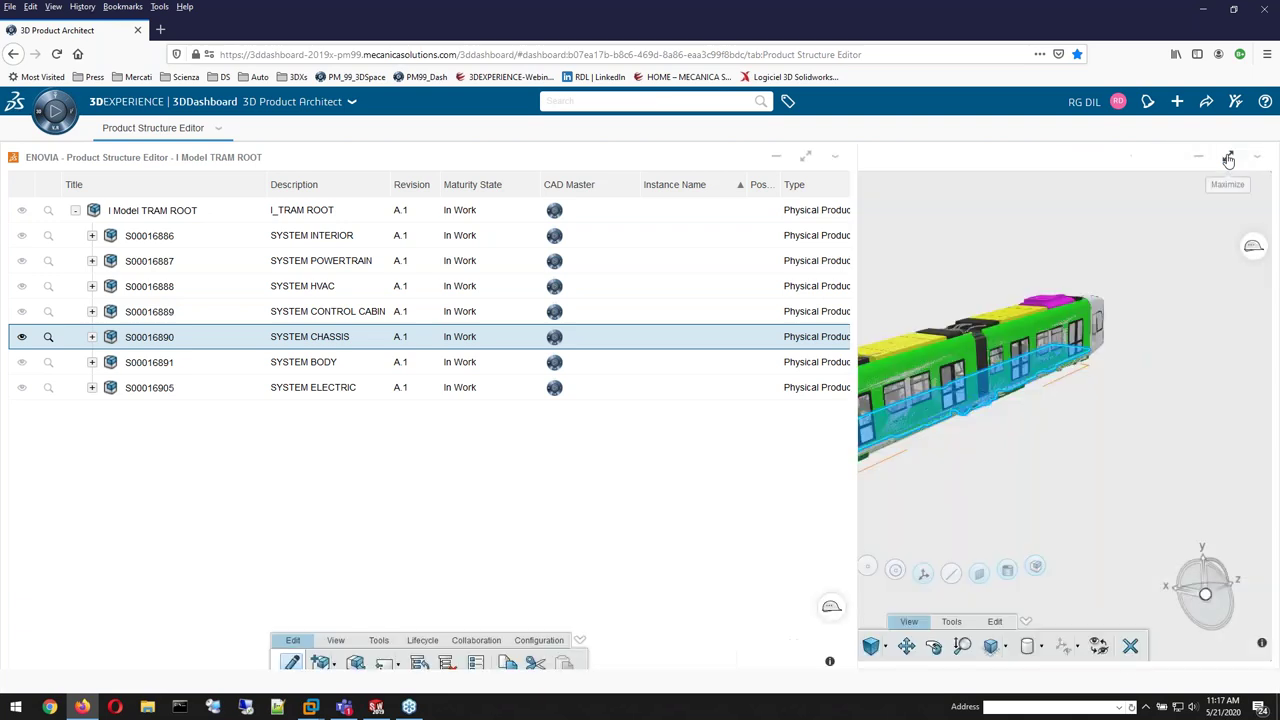
{"action": "left_click", "coordinate": [290, 241]}
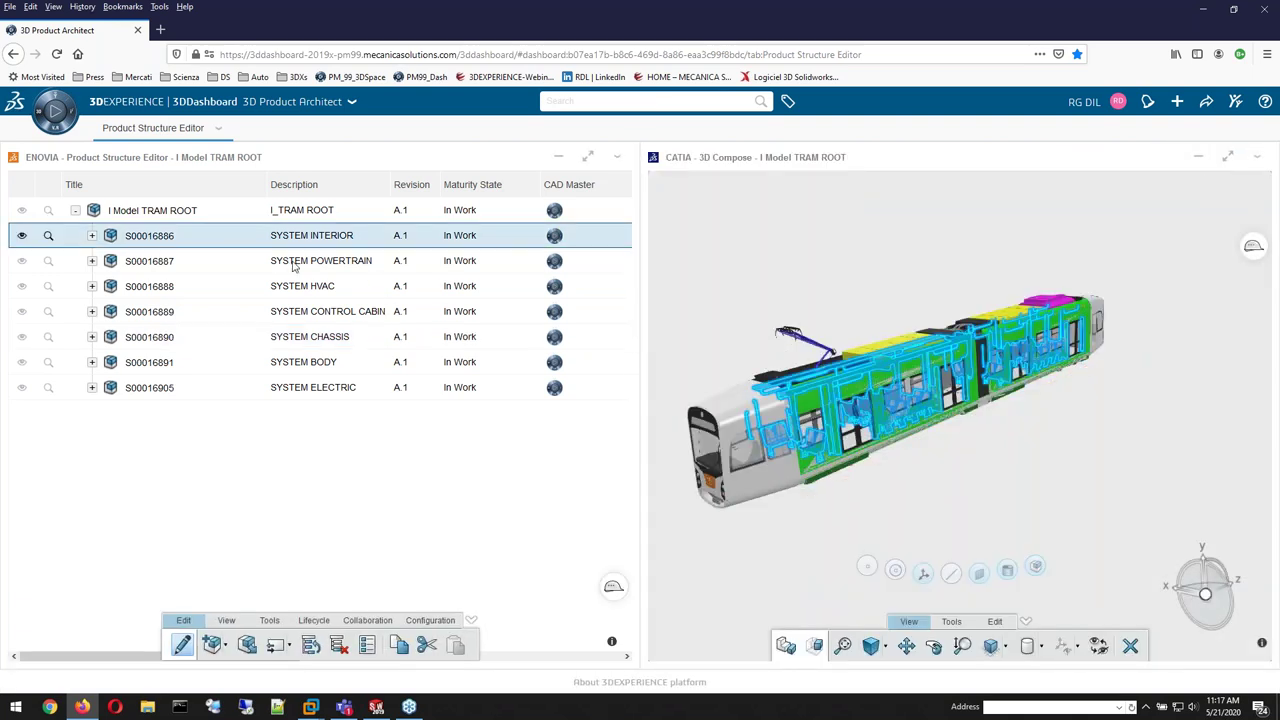
{"action": "left_click", "coordinate": [295, 266]}
{"action": "left_click", "coordinate": [297, 294]}
{"action": "left_click", "coordinate": [296, 317]}
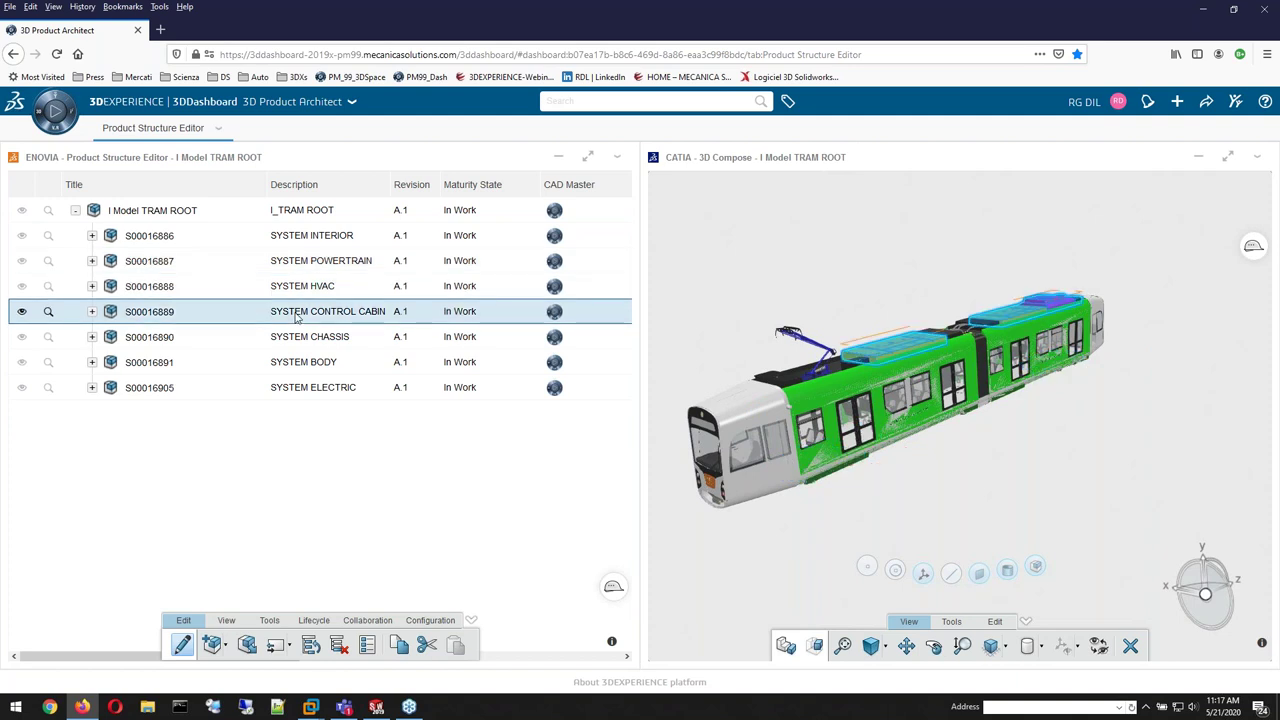
{"action": "left_click", "coordinate": [297, 341]}
{"action": "left_click", "coordinate": [297, 367]}
{"action": "left_click", "coordinate": [294, 390]}
{"action": "left_click", "coordinate": [295, 366]}
{"action": "left_click", "coordinate": [296, 340]}
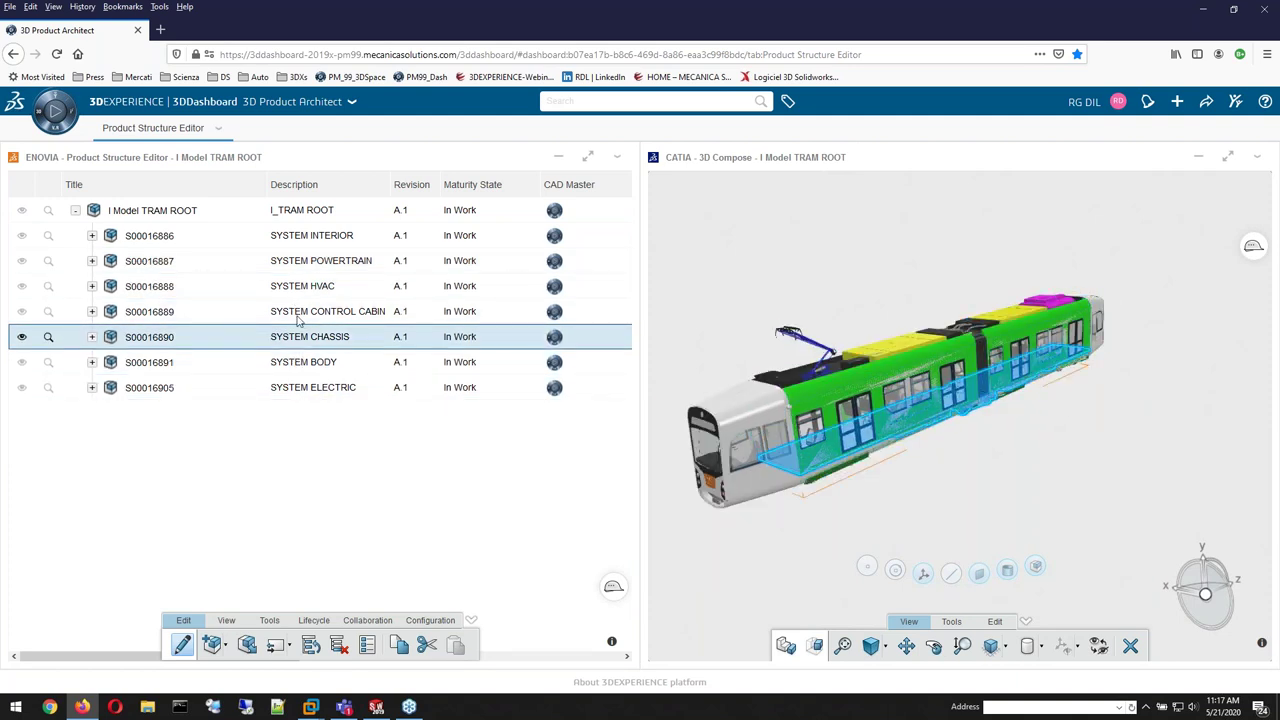
{"action": "left_click", "coordinate": [297, 318]}
{"action": "left_click", "coordinate": [305, 218]}
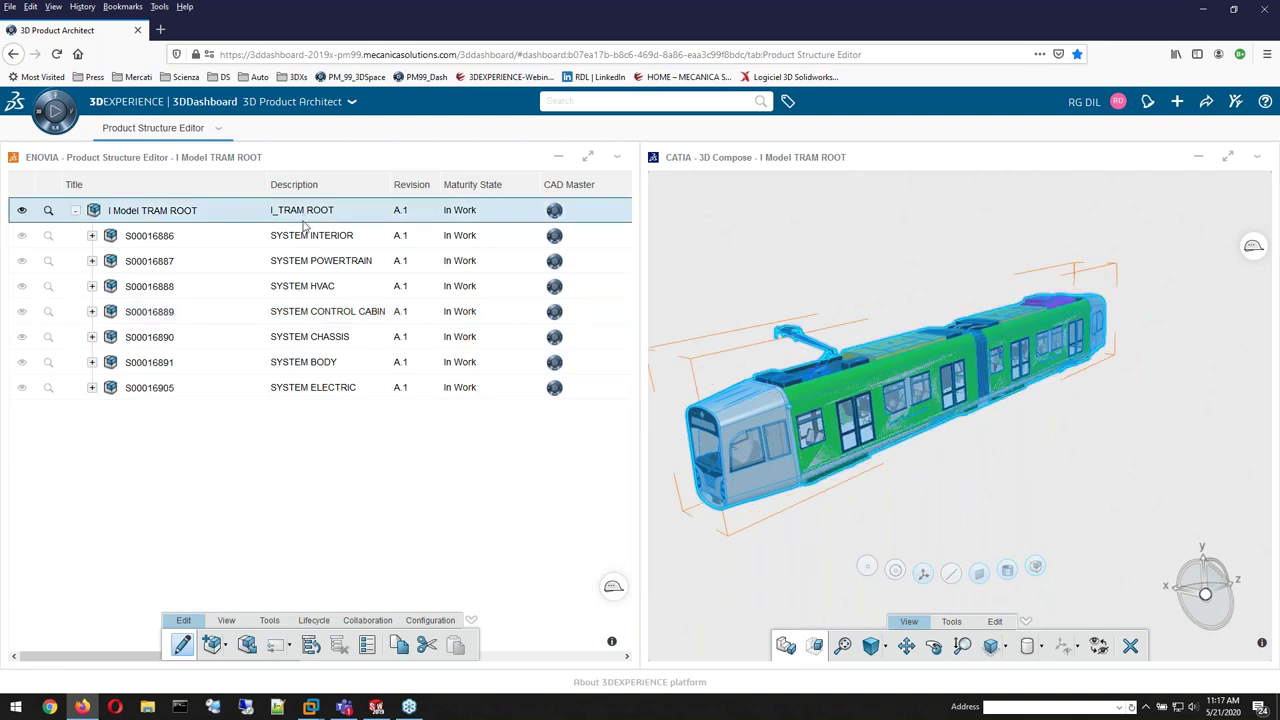
{"action": "left_click", "coordinate": [312, 240]}
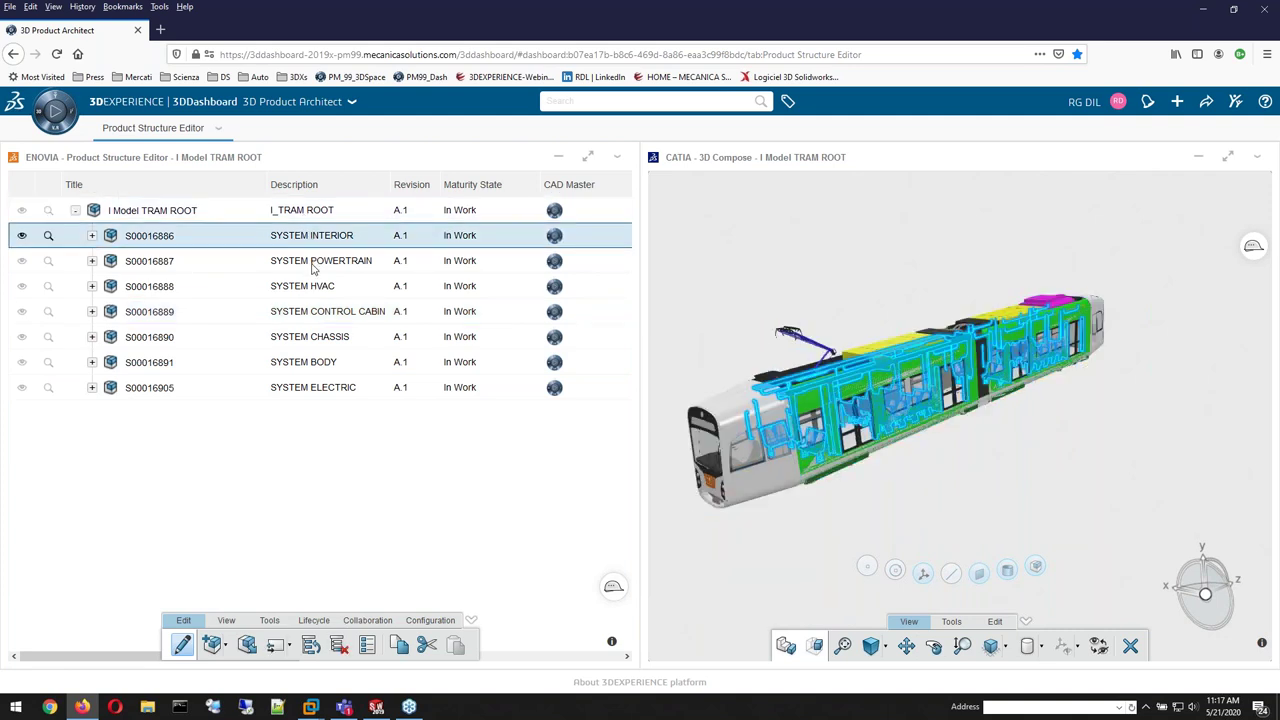
{"action": "left_click", "coordinate": [313, 266]}
{"action": "left_click", "coordinate": [313, 289]}
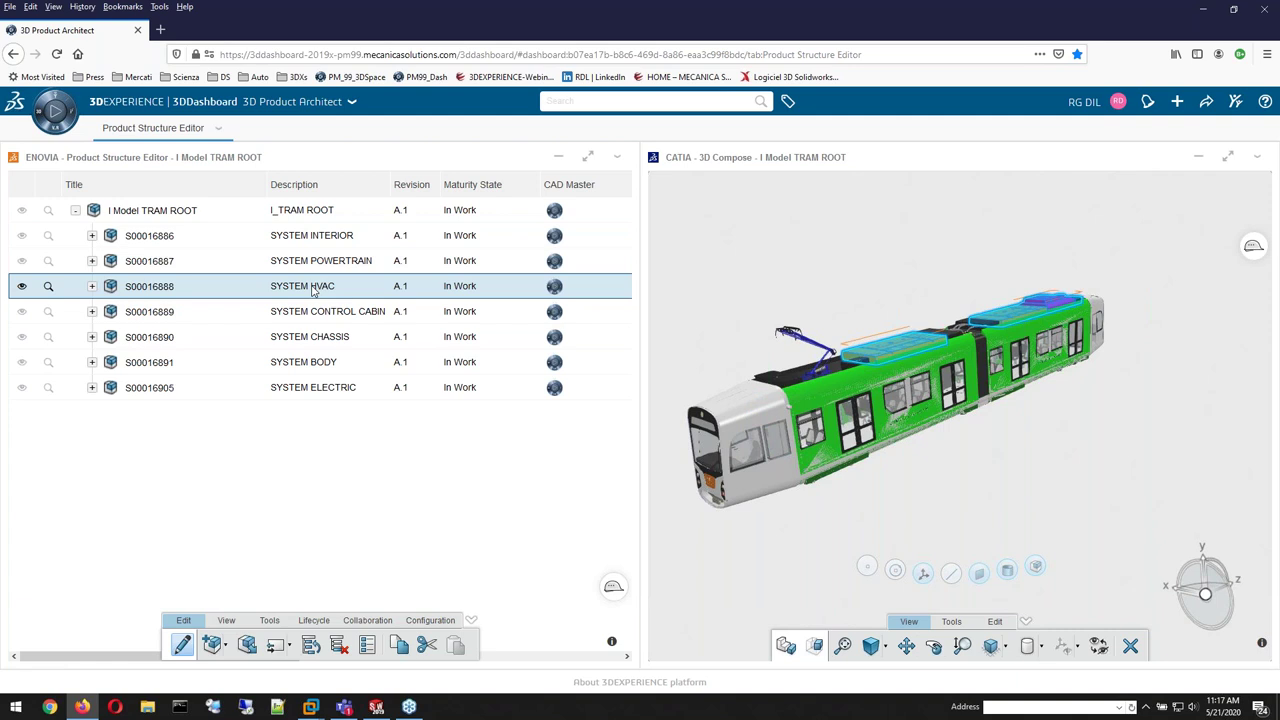
{"action": "left_click", "coordinate": [318, 313]}
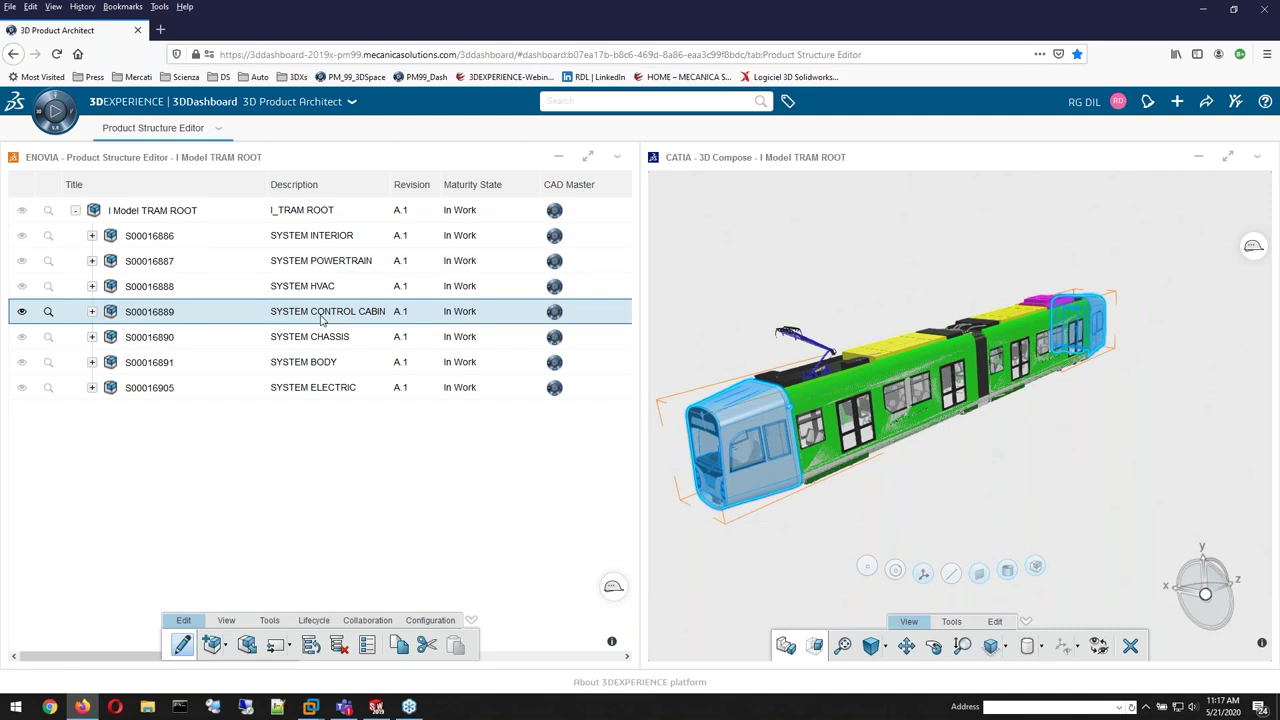
{"action": "left_click", "coordinate": [331, 289]}
{"action": "left_click", "coordinate": [339, 240]}
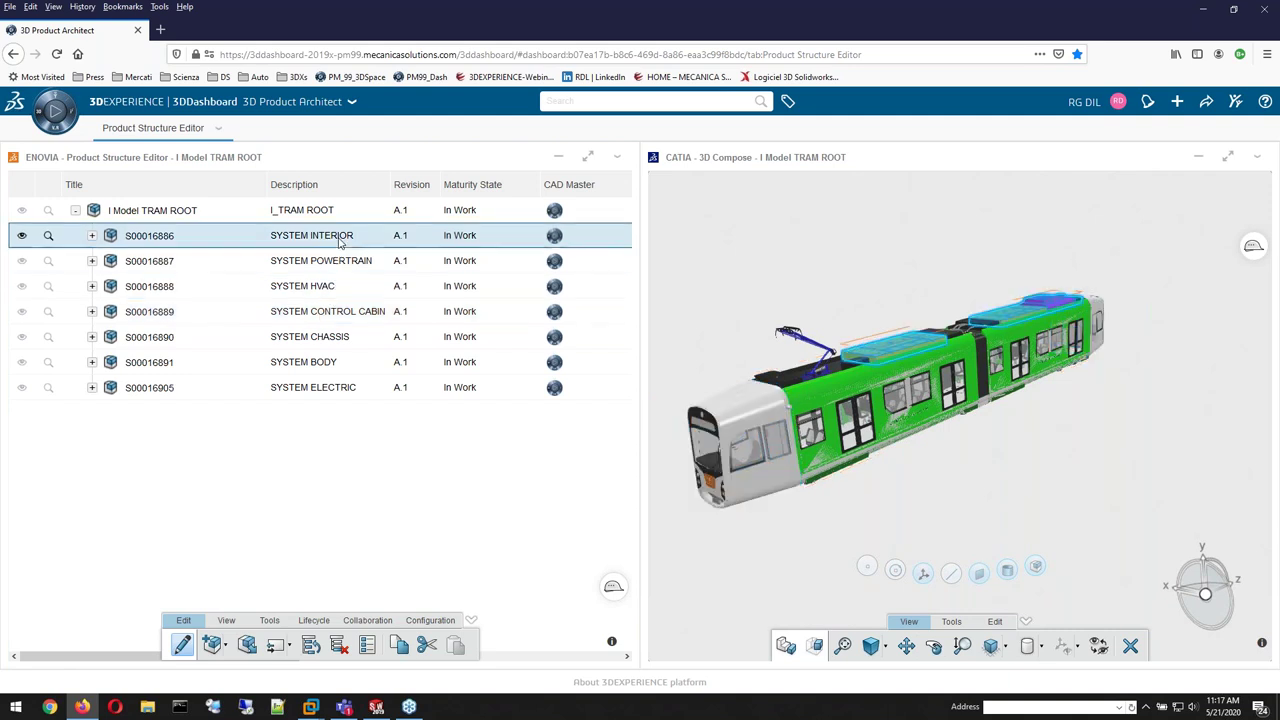
{"action": "left_click", "coordinate": [359, 262]}
{"action": "left_click", "coordinate": [345, 290]}
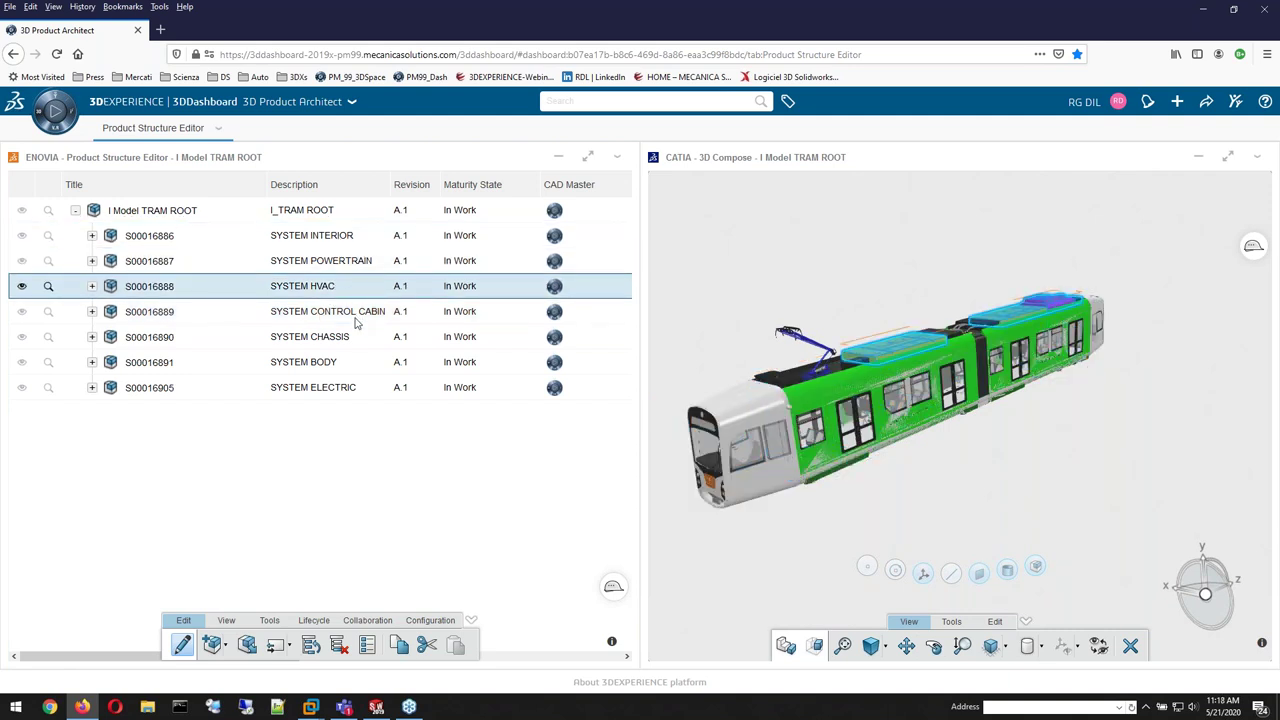
{"action": "left_click", "coordinate": [338, 340]}
{"action": "left_click", "coordinate": [329, 370]}
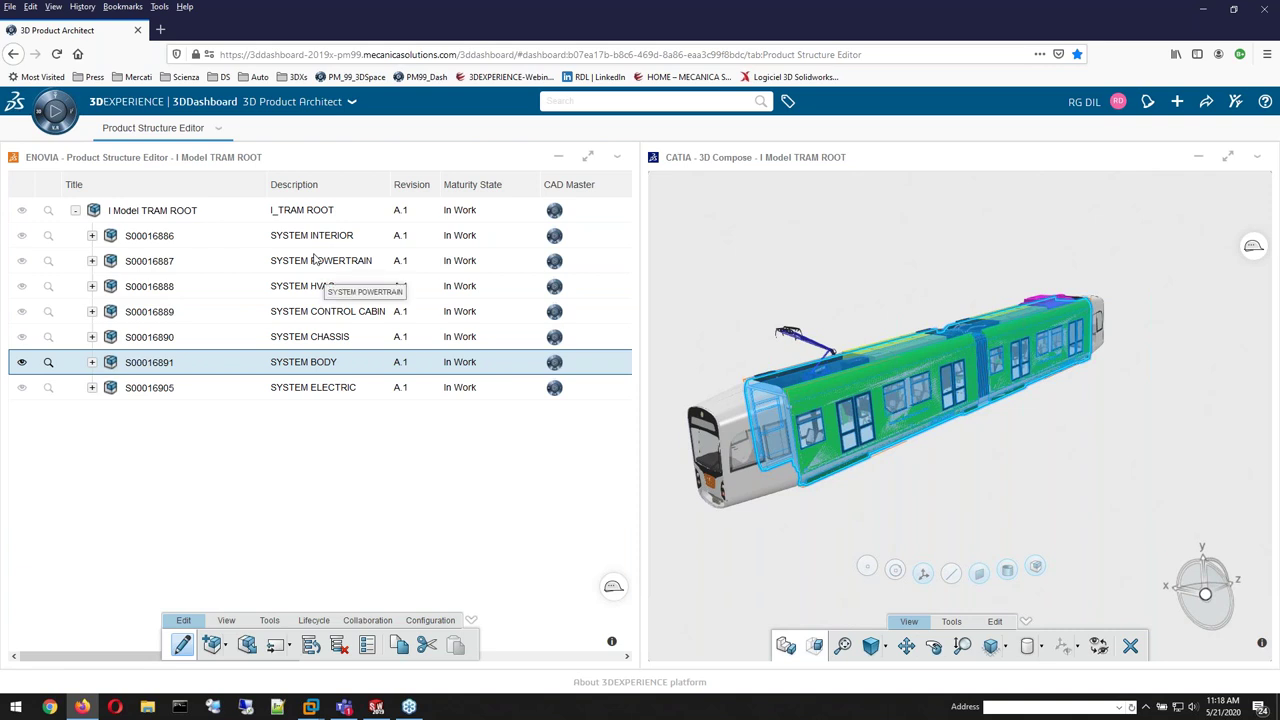
{"action": "left_click", "coordinate": [880, 522]}
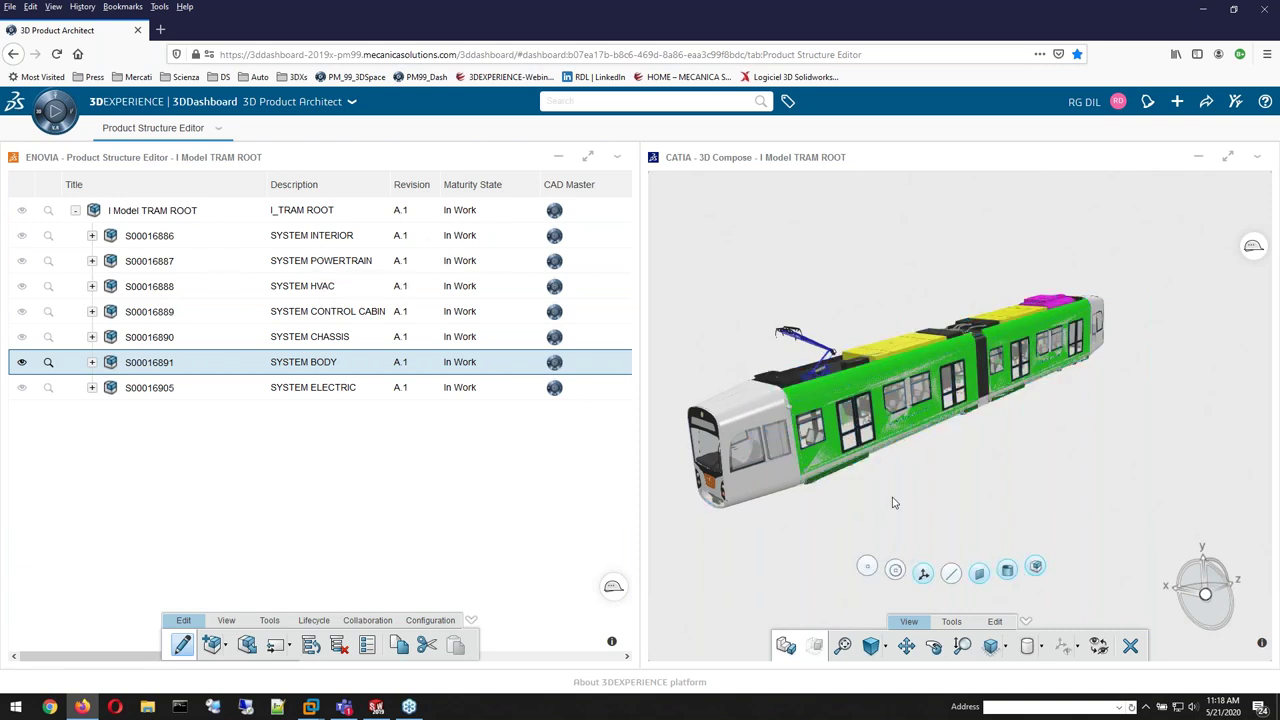
{"action": "middle_click_drag", "start_coordinate": [915, 451], "coordinate": [988, 405]}
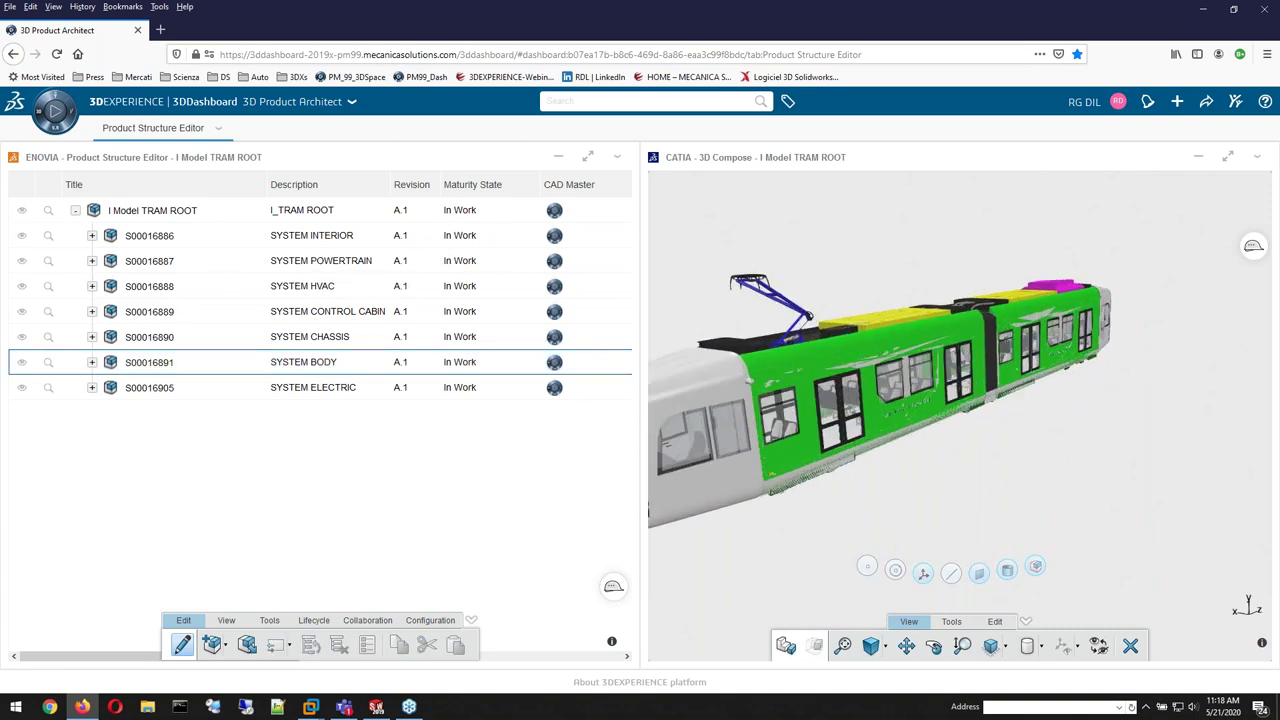
{"action": "left_click", "coordinate": [988, 405]}
{"action": "left_click", "coordinate": [996, 468]}
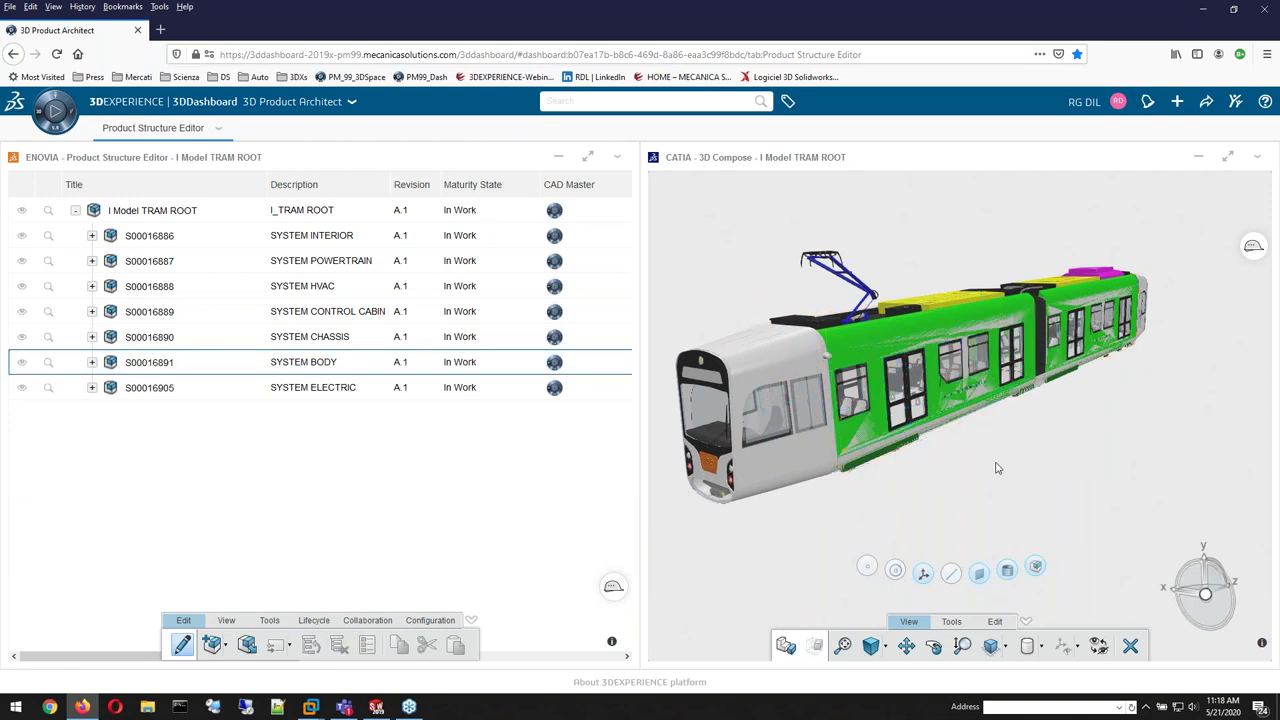
{"action": "left_click", "coordinate": [953, 622]}
{"action": "left_click", "coordinate": [1028, 645]}
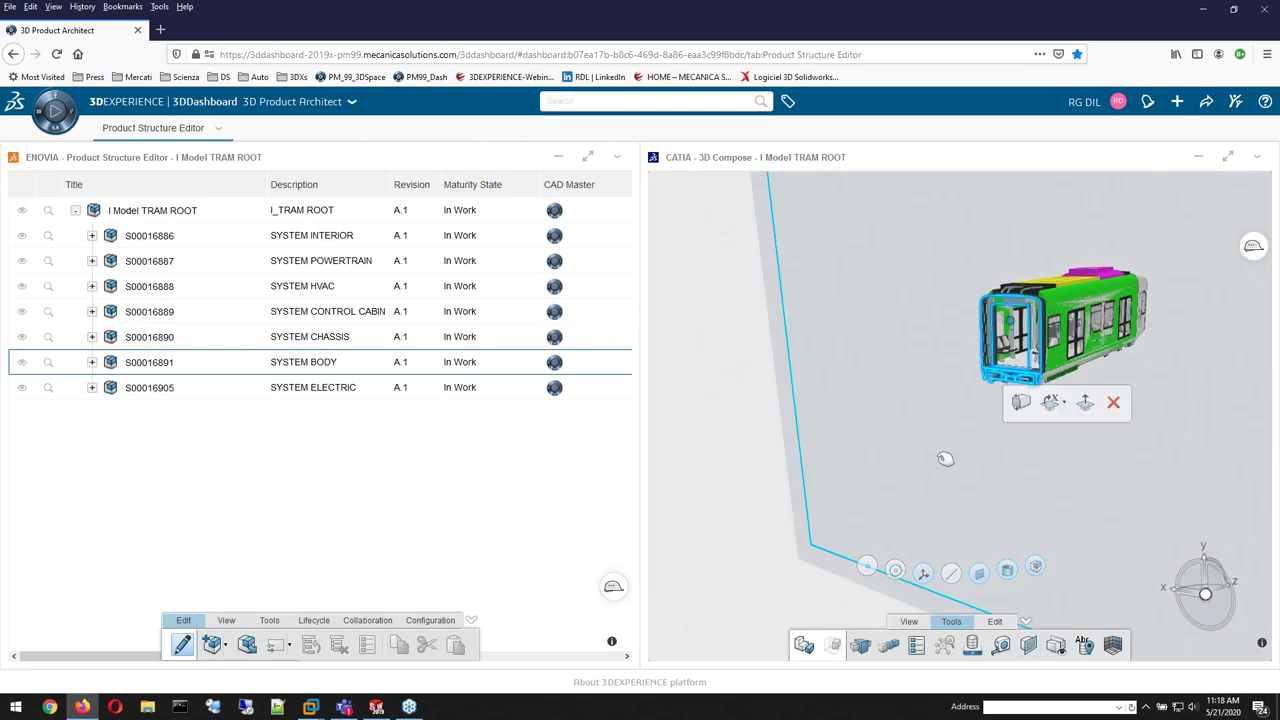
{"action": "mouse_move", "coordinate": [928, 464]}
{"action": "left_mouse_down"}
{"action": "mouse_move", "coordinate": [868, 461]}
{"action": "mouse_move", "coordinate": [857, 490]}
{"action": "left_mouse_up"}
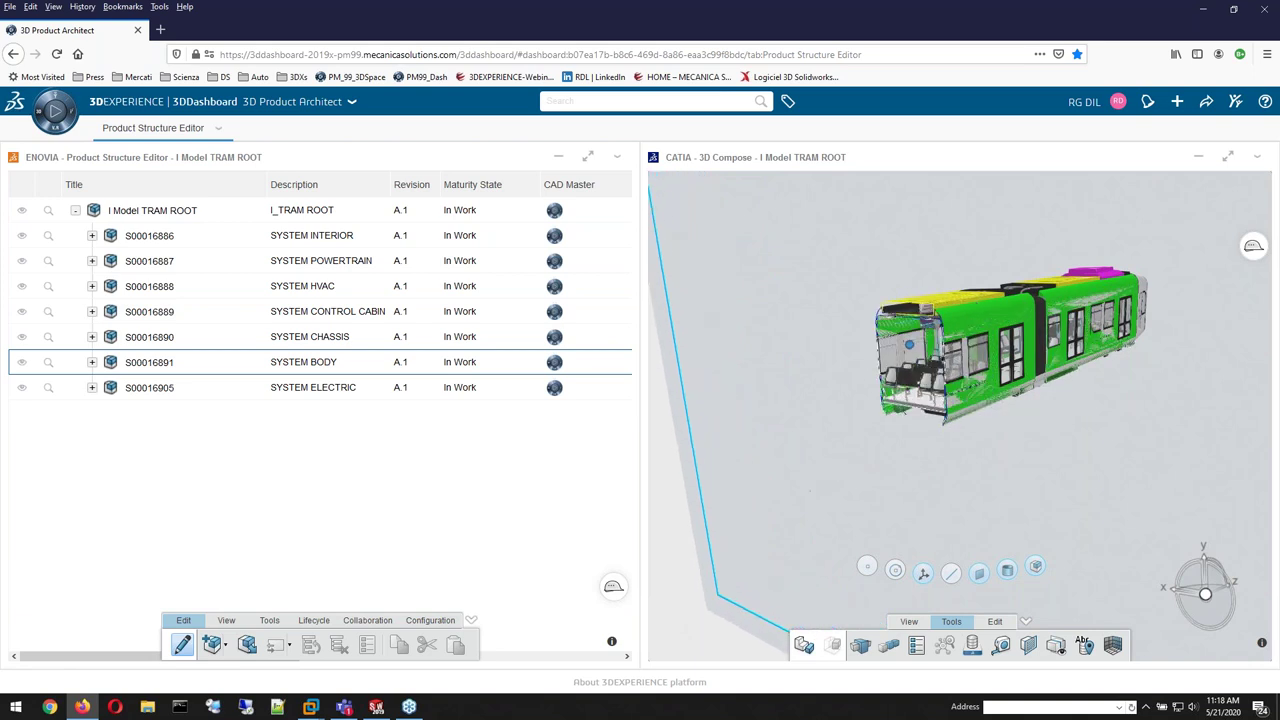
{"action": "mouse_move", "coordinate": [1045, 453]}
{"action": "middle_mouse_down"}
{"action": "mouse_move", "coordinate": [1056, 421]}
{"action": "mouse_move", "coordinate": [1066, 484]}
{"action": "middle_mouse_up"}
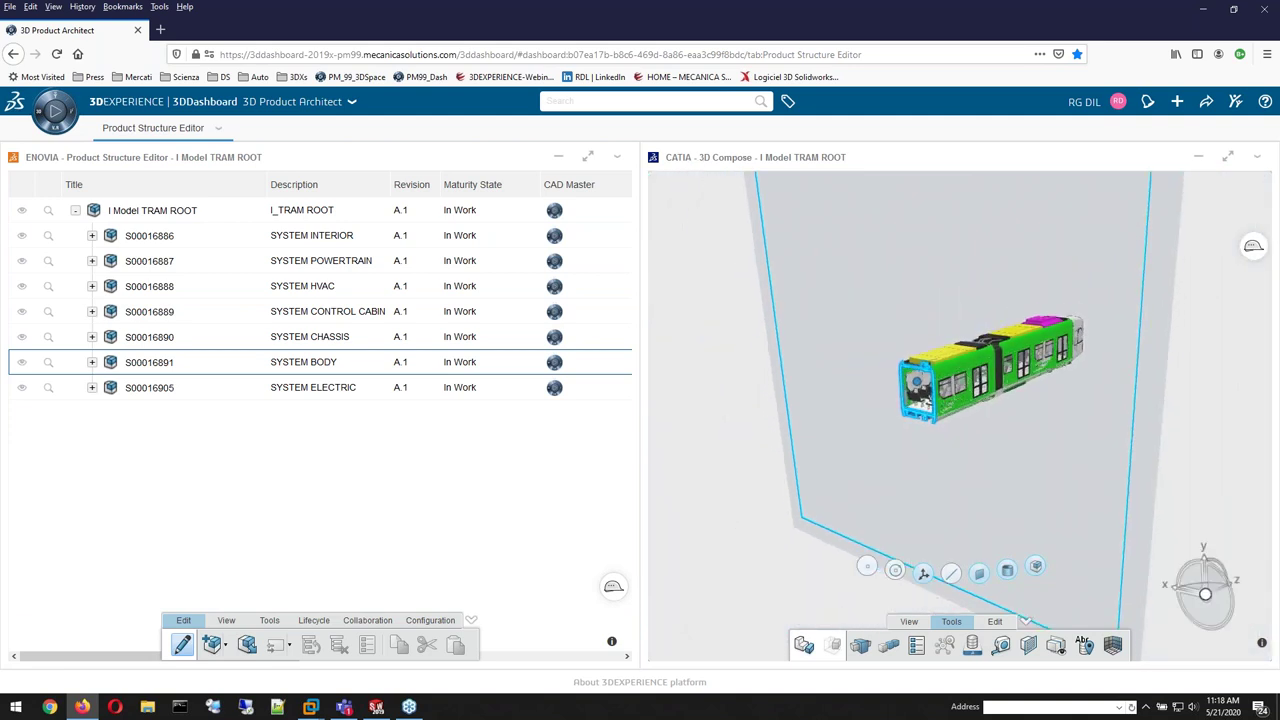
{"action": "left_click", "coordinate": [1200, 431]}
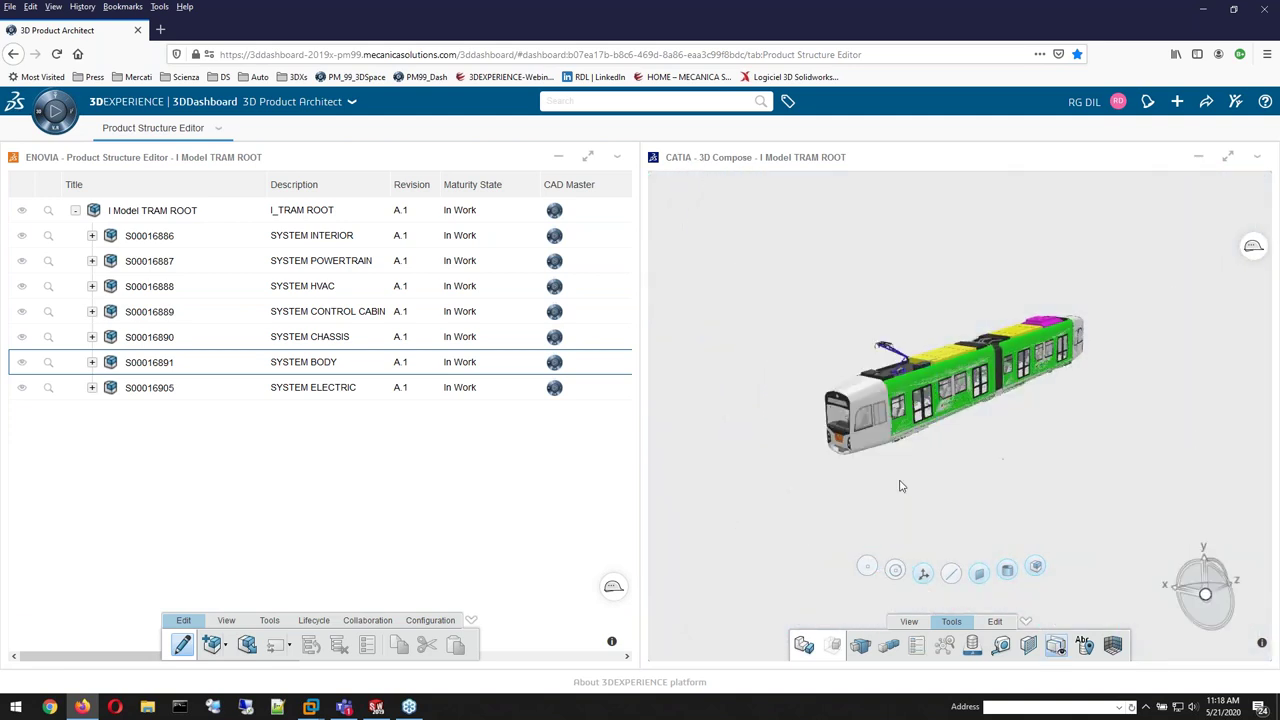
{"action": "scroll", "coordinate": [991, 466], "scroll_direction": "up", "scroll_amount": 3}
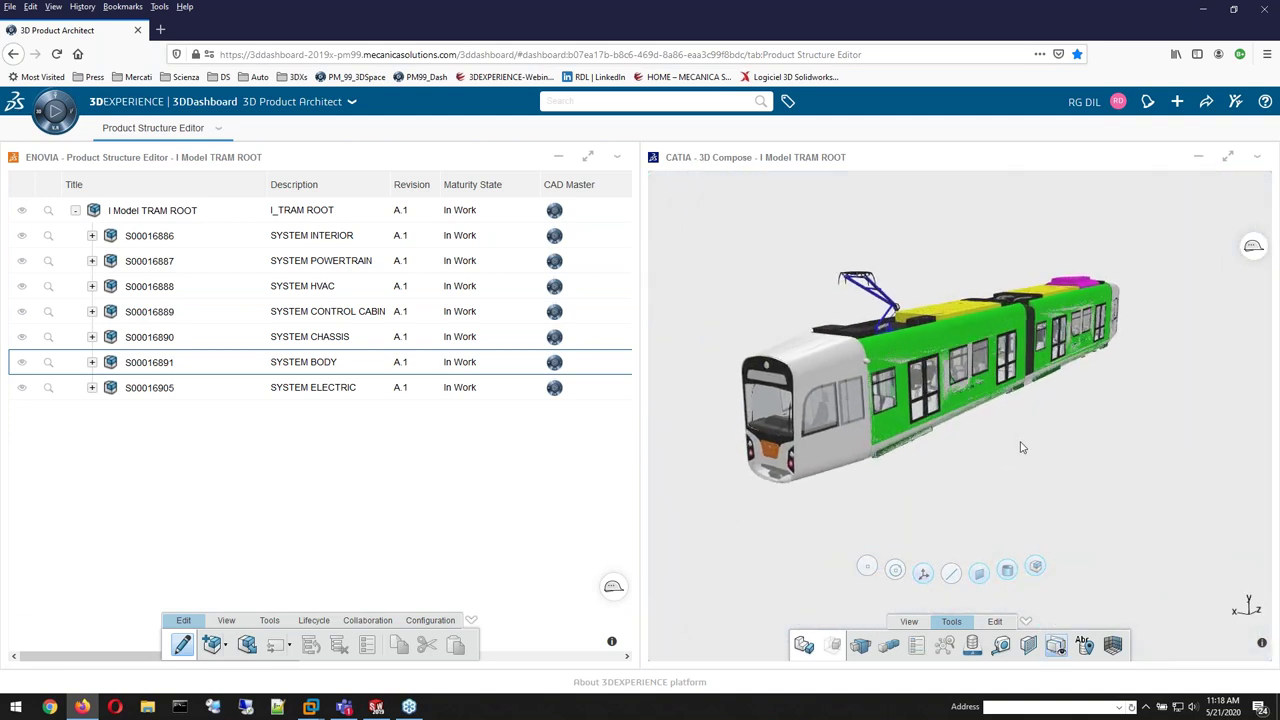
{"action": "middle_click_drag", "start_coordinate": [1003, 440], "coordinate": [1025, 454]}
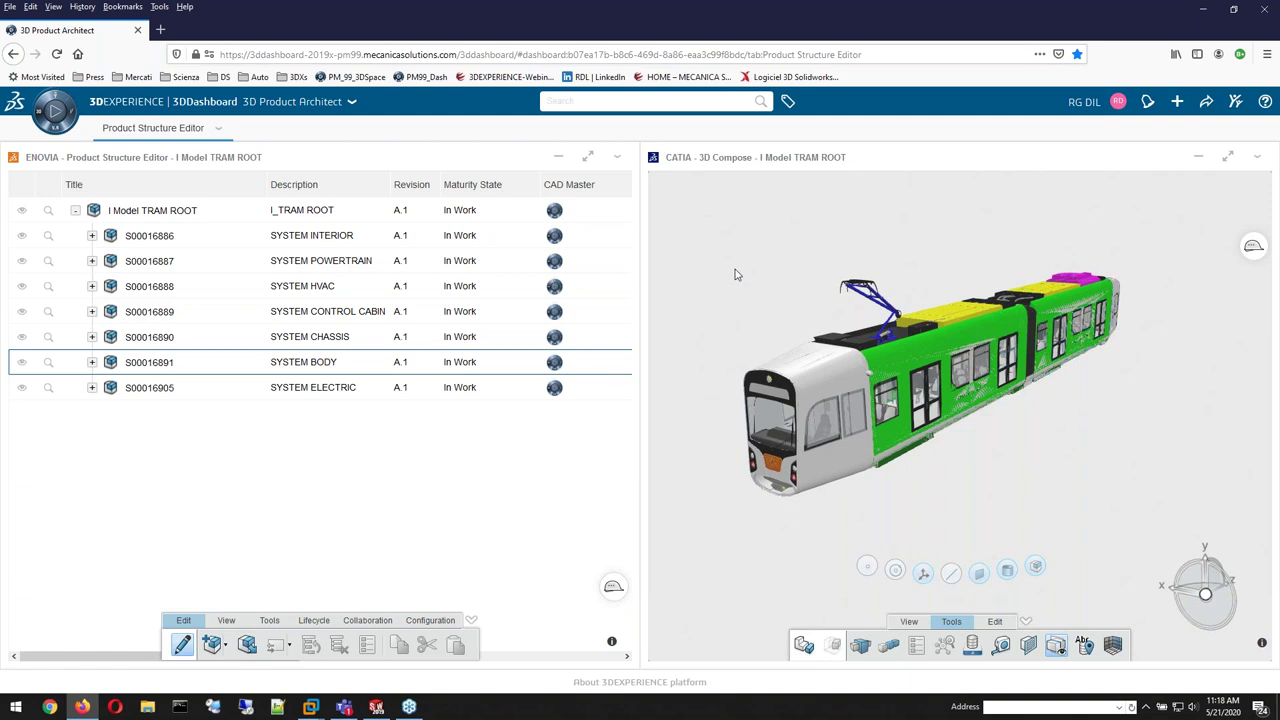
{"action": "mouse_move", "coordinate": [809, 295]}
{"action": "middle_mouse_down"}
{"action": "mouse_move", "coordinate": [857, 279]}
{"action": "mouse_move", "coordinate": [840, 263]}
{"action": "middle_mouse_up"}
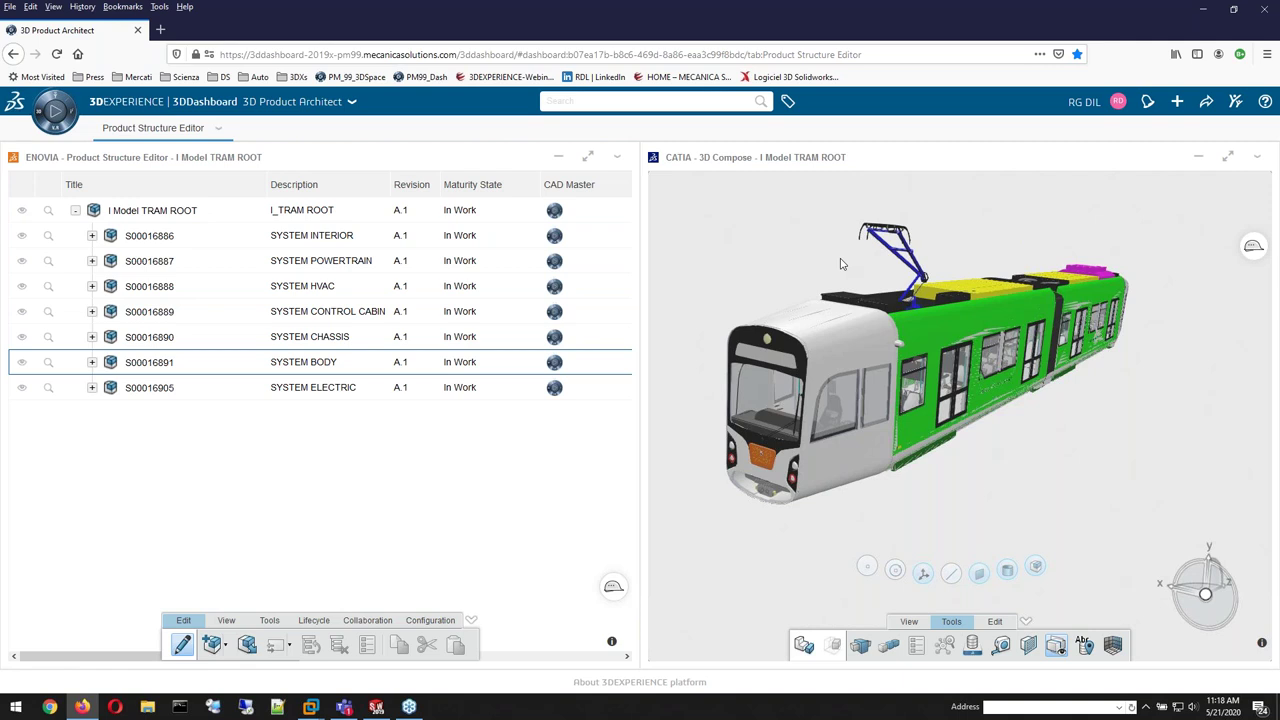
Step: Show the documents attached to I Model TRAM ROOT in the full-width structure table
{"action": "left_click", "coordinate": [588, 157]}
{"action": "left_click", "coordinate": [399, 213]}
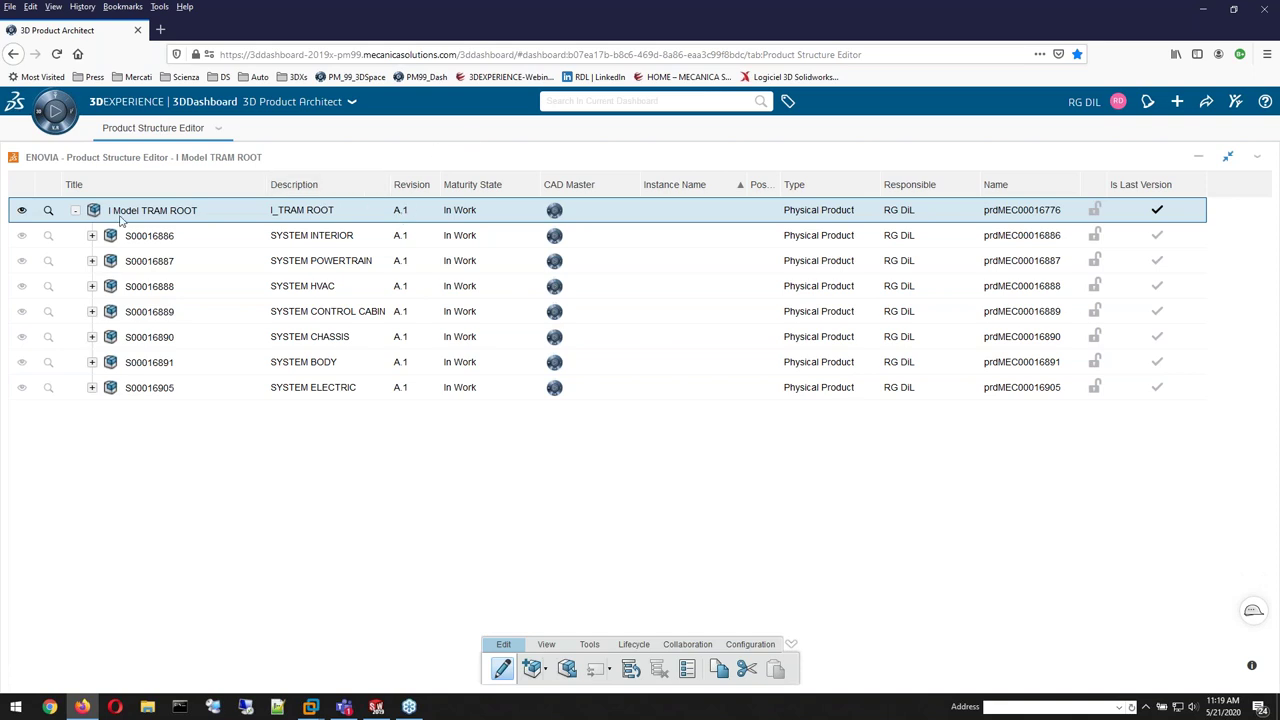
{"action": "left_click", "coordinate": [547, 645]}
{"action": "left_click", "coordinate": [818, 669]}
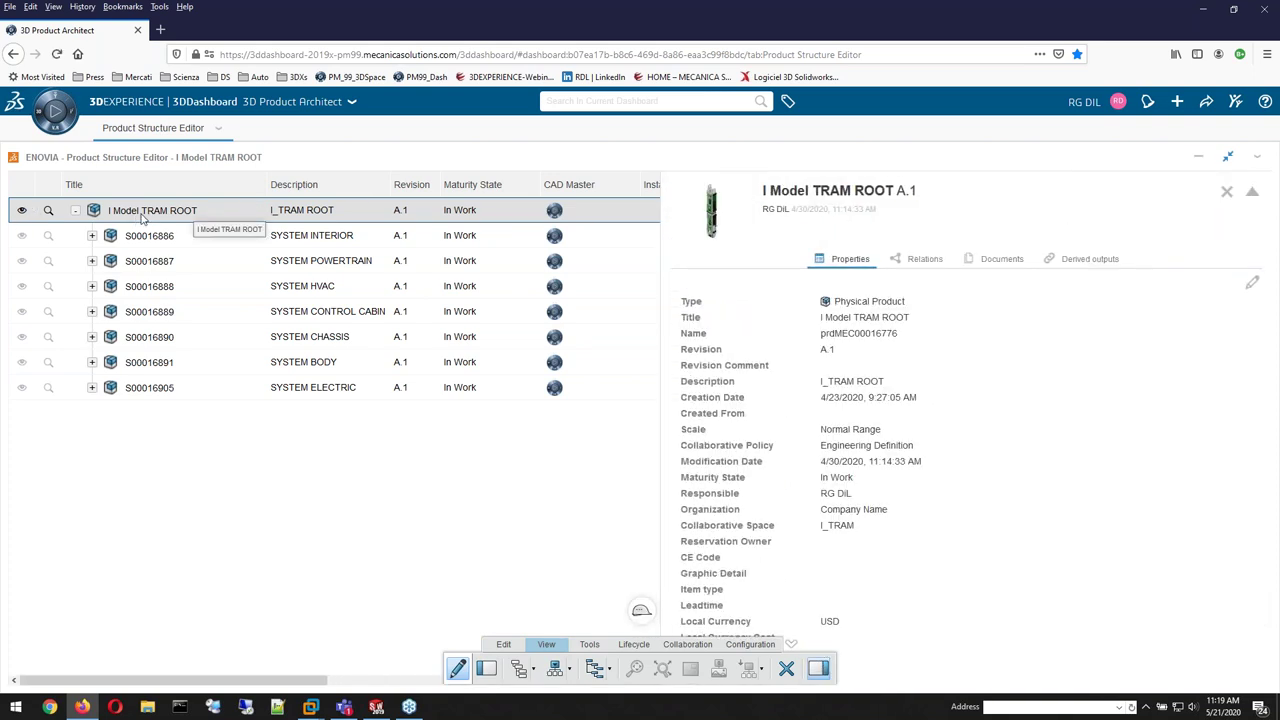
{"action": "left_click", "coordinate": [998, 262]}
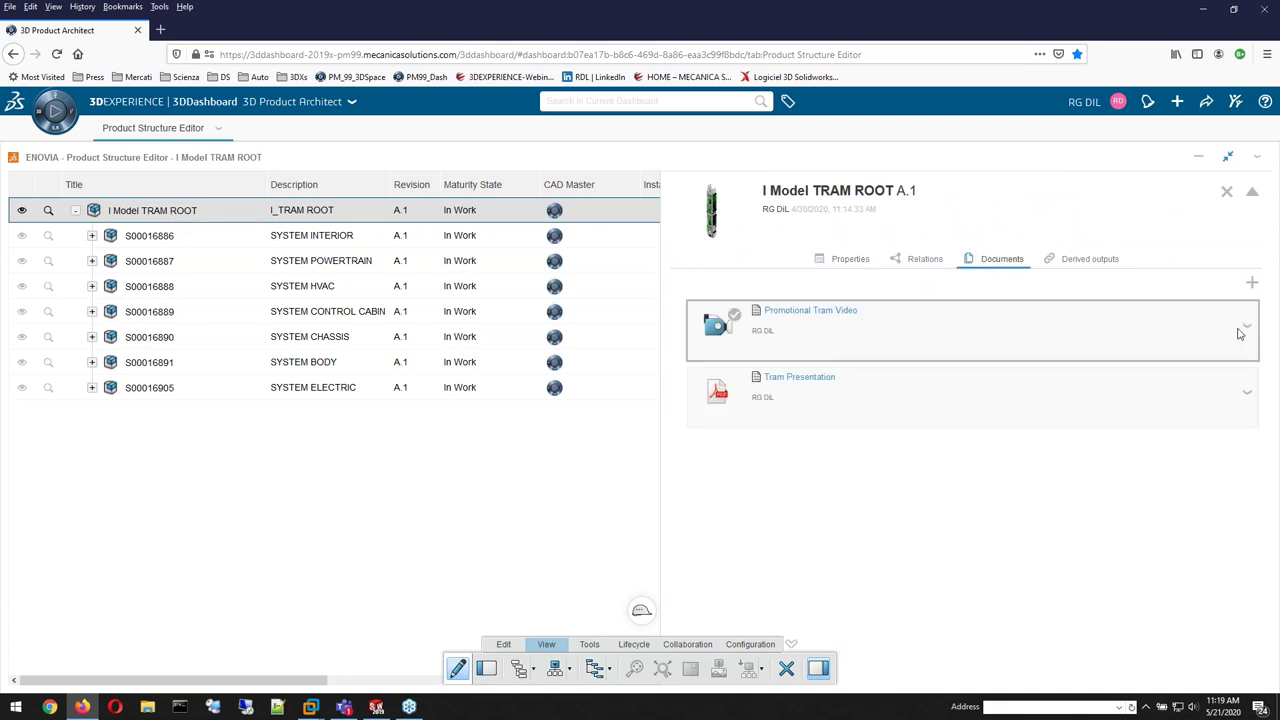
Step: Download the Promotional Tram Video, confirm it in Firefox, and close the documents panel
{"action": "left_click", "coordinate": [1246, 330]}
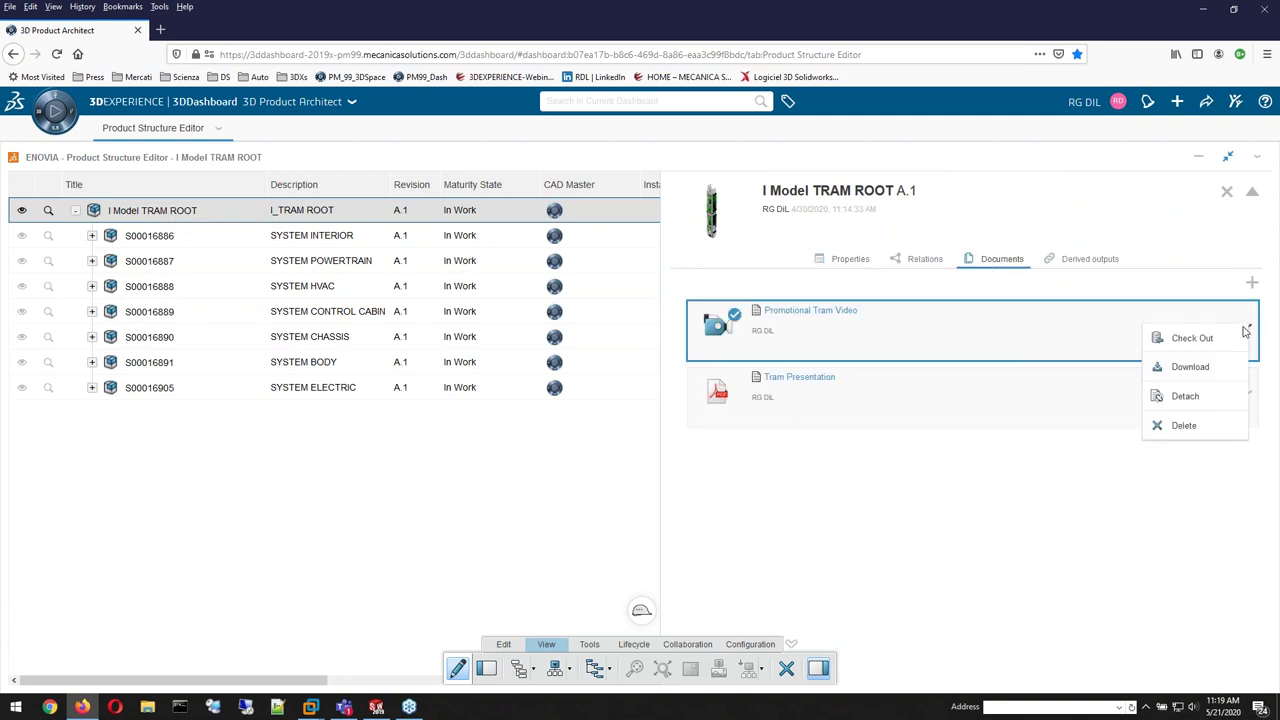
{"action": "left_click", "coordinate": [1190, 367]}
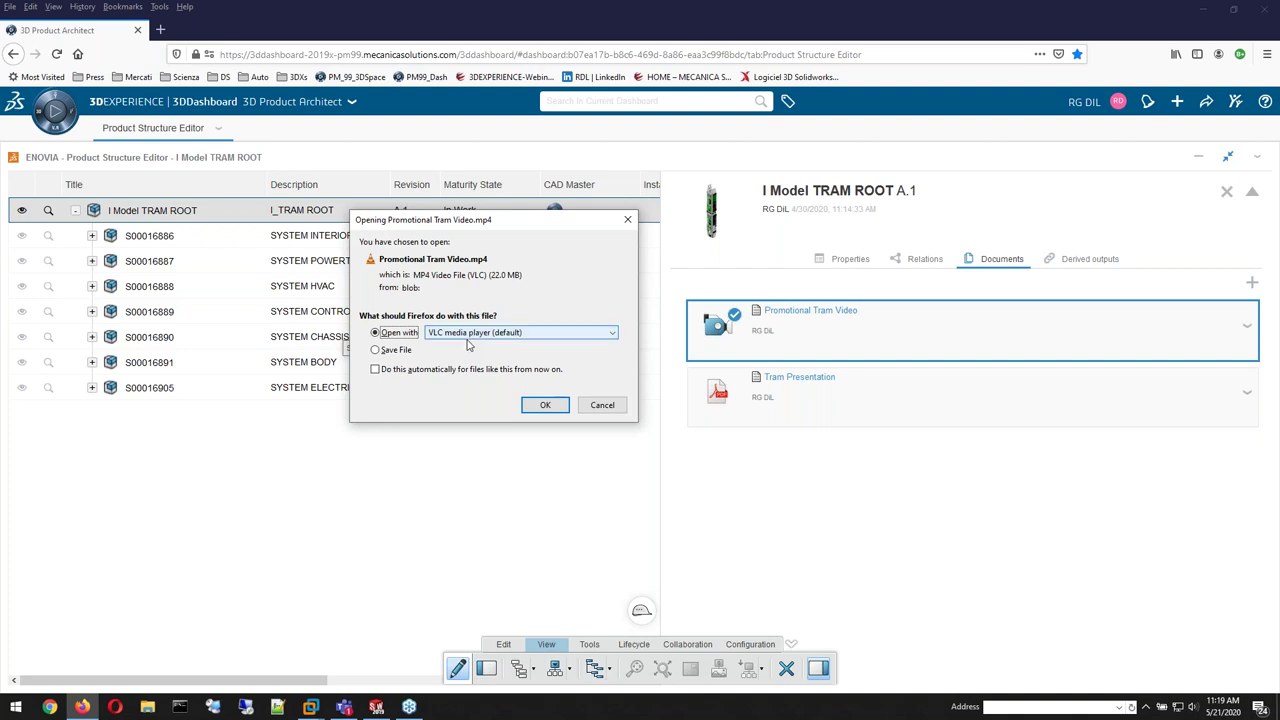
{"action": "left_click", "coordinate": [545, 405]}
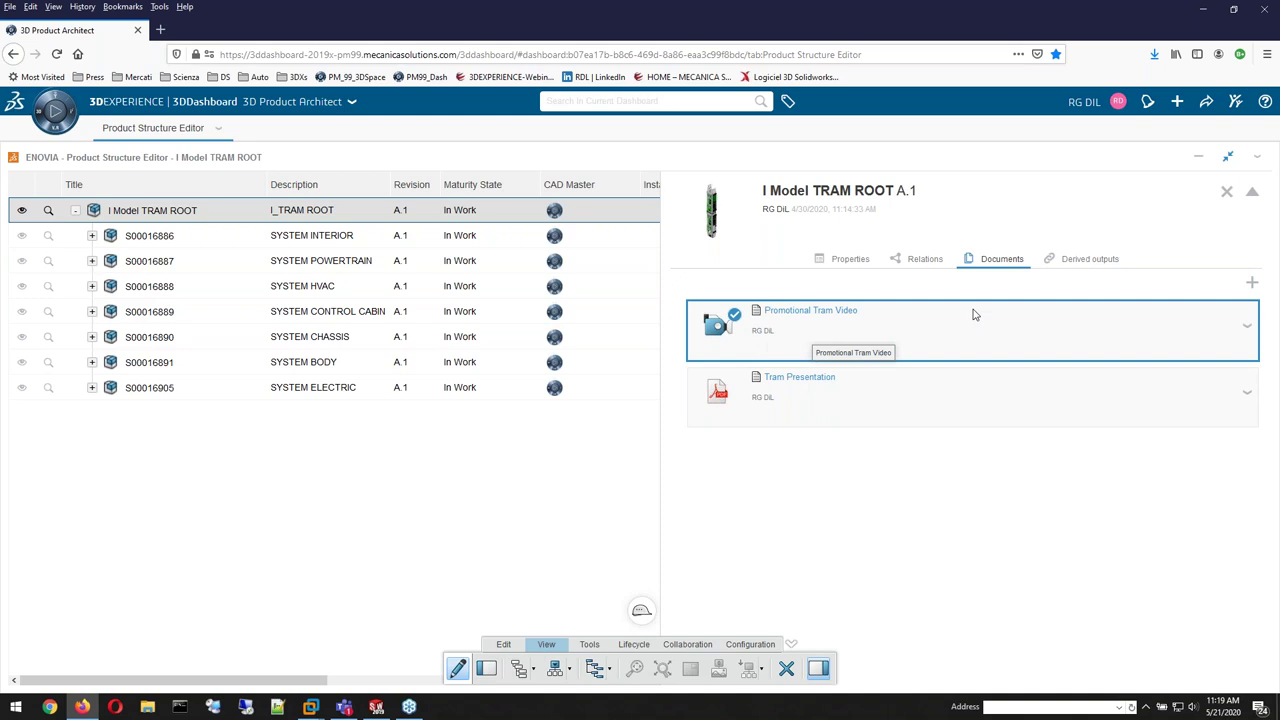
{"action": "left_click", "coordinate": [1226, 191]}
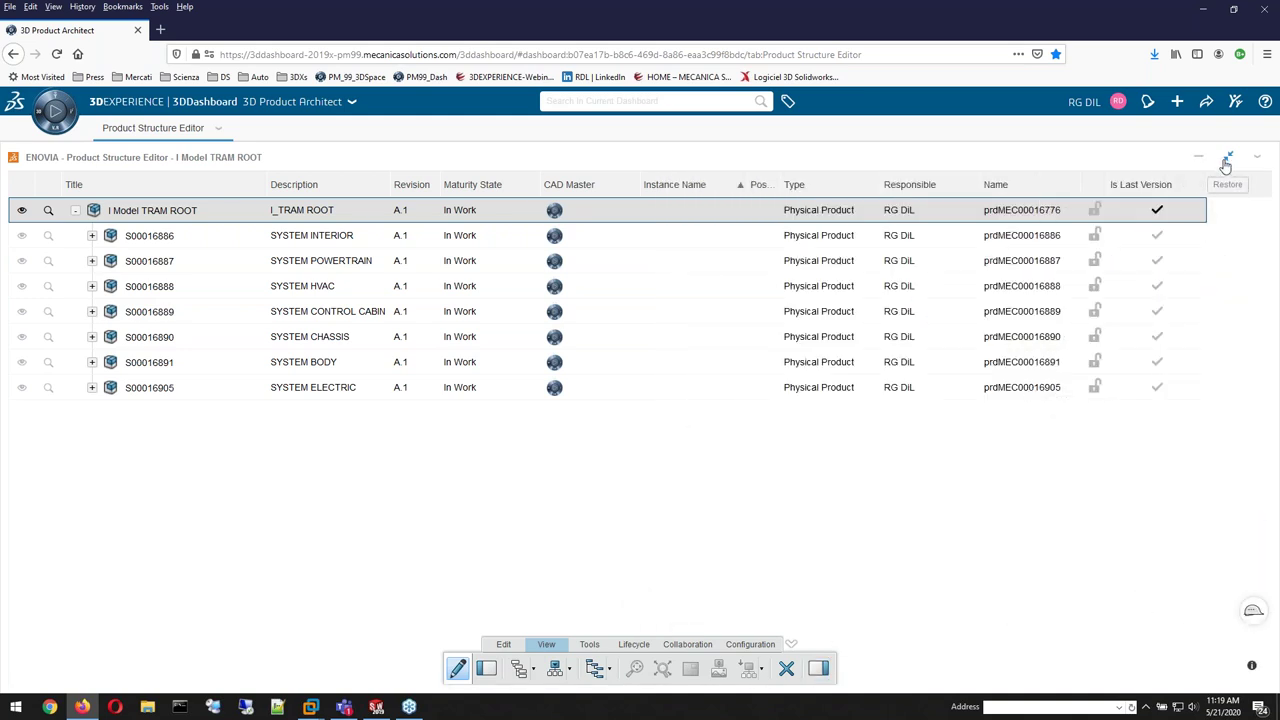
Step: Open the tram in 3D Compose, explode it, and rotate it to a tilted horizontal pose
{"action": "left_click", "coordinate": [1226, 163]}
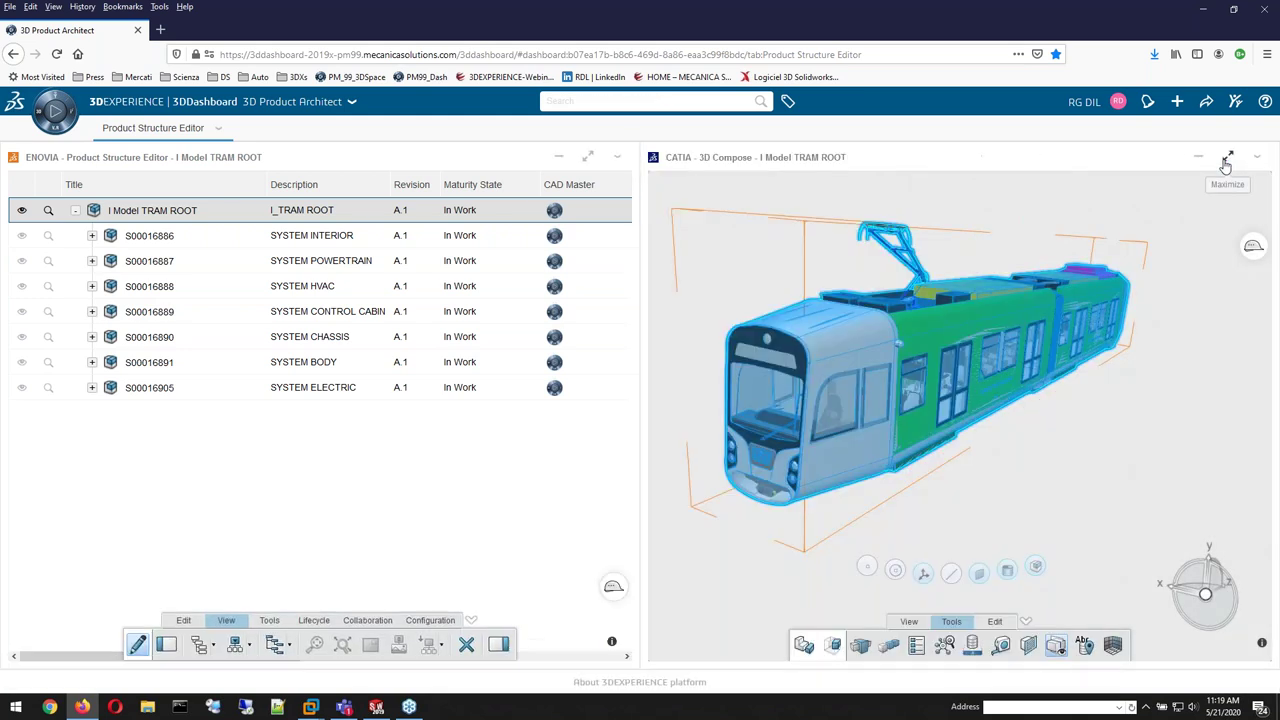
{"action": "left_click", "coordinate": [918, 468]}
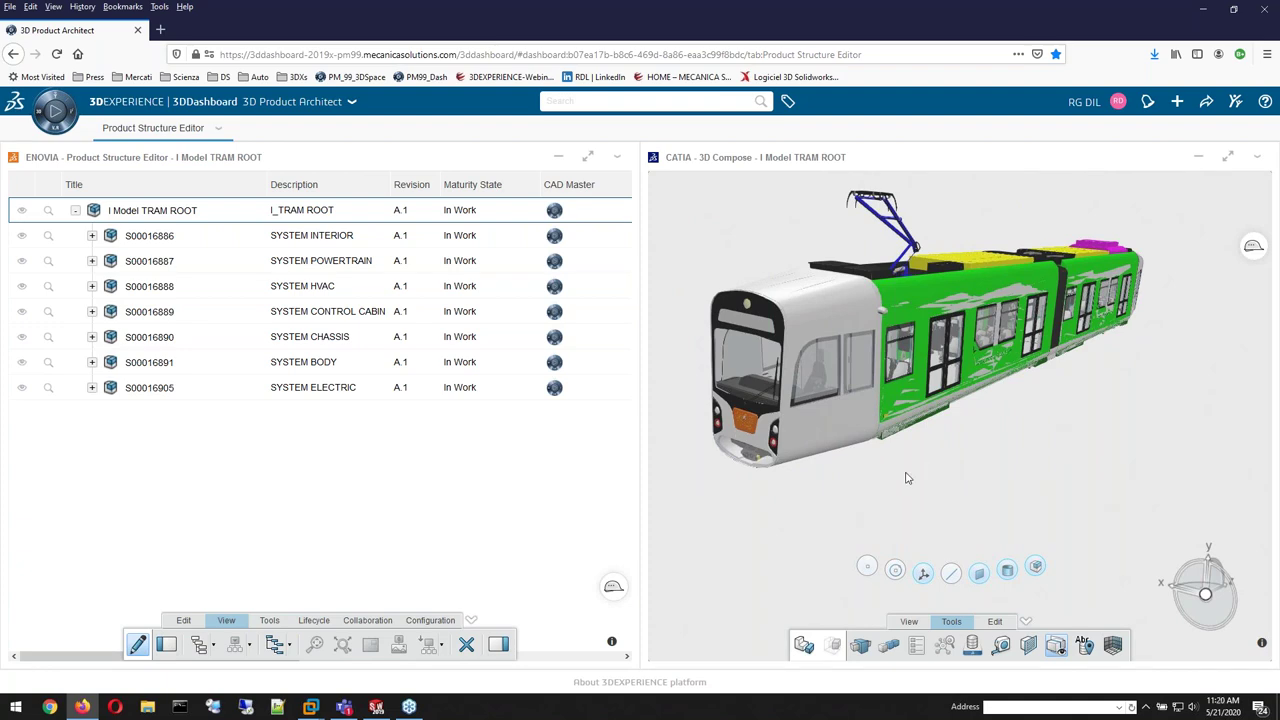
{"action": "left_click", "coordinate": [805, 645]}
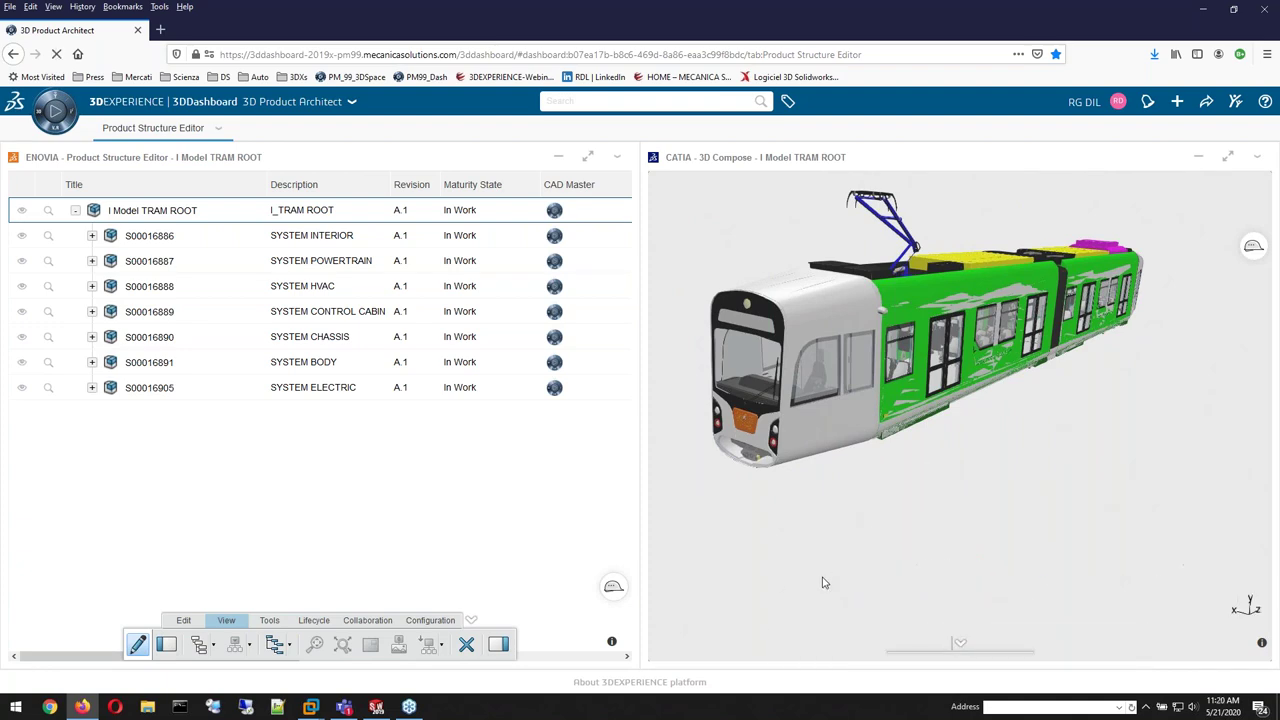
{"action": "mouse_move", "coordinate": [1043, 400]}
{"action": "left_mouse_down"}
{"action": "mouse_move", "coordinate": [780, 500]}
{"action": "mouse_move", "coordinate": [1008, 341]}
{"action": "left_mouse_up"}
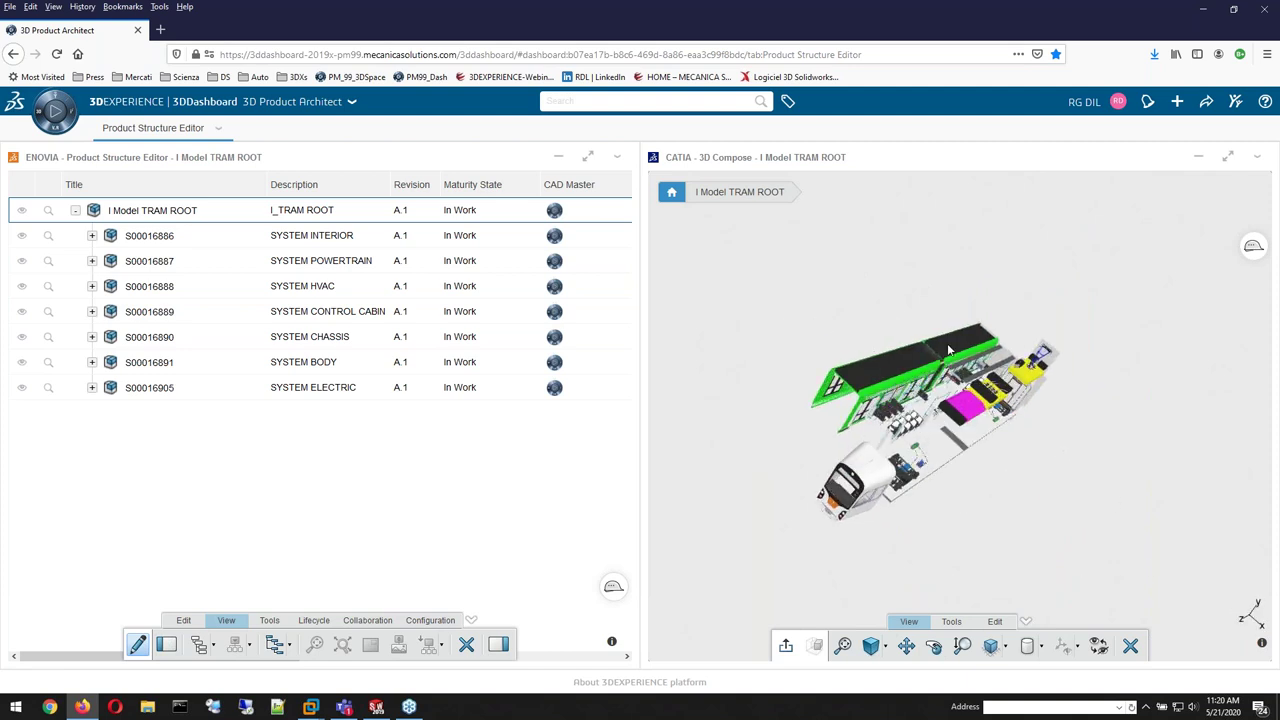
Step: Highlight the Interior, Powertrain, HVAC, Control Cabin and Body systems in 3D, then select the tram body
{"action": "left_click", "coordinate": [329, 243]}
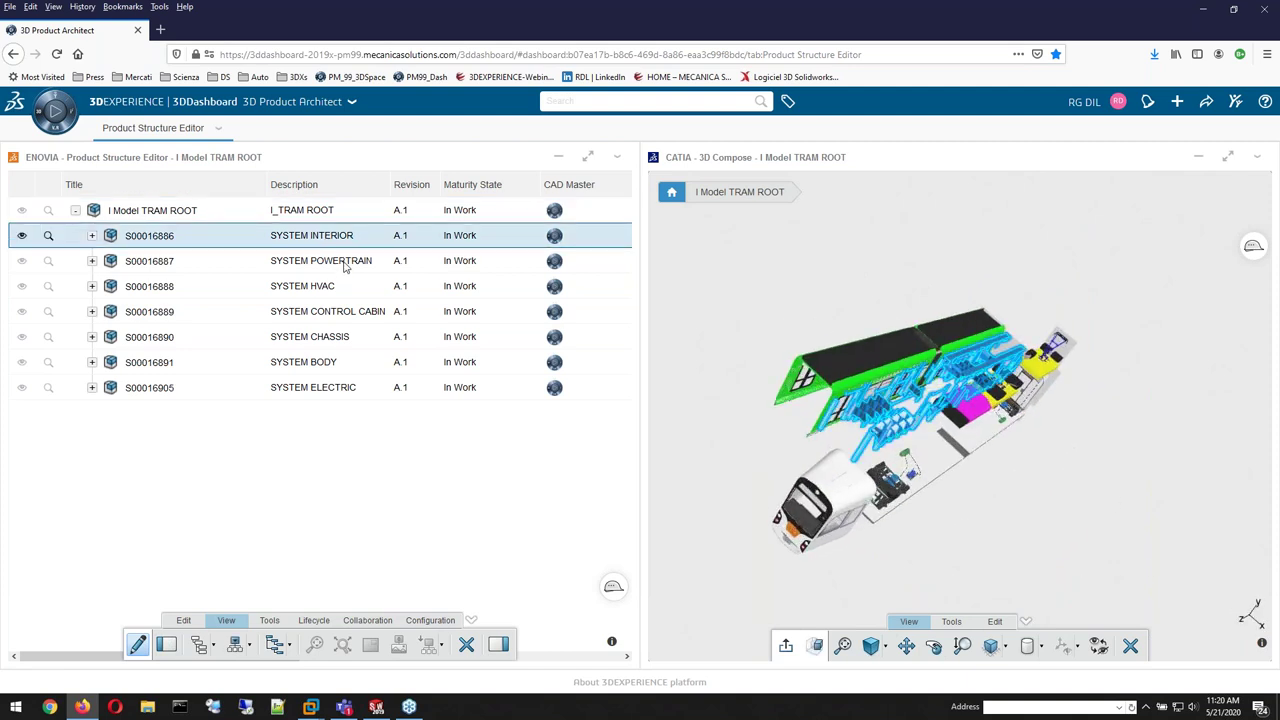
{"action": "left_click", "coordinate": [345, 262]}
{"action": "left_click", "coordinate": [340, 288]}
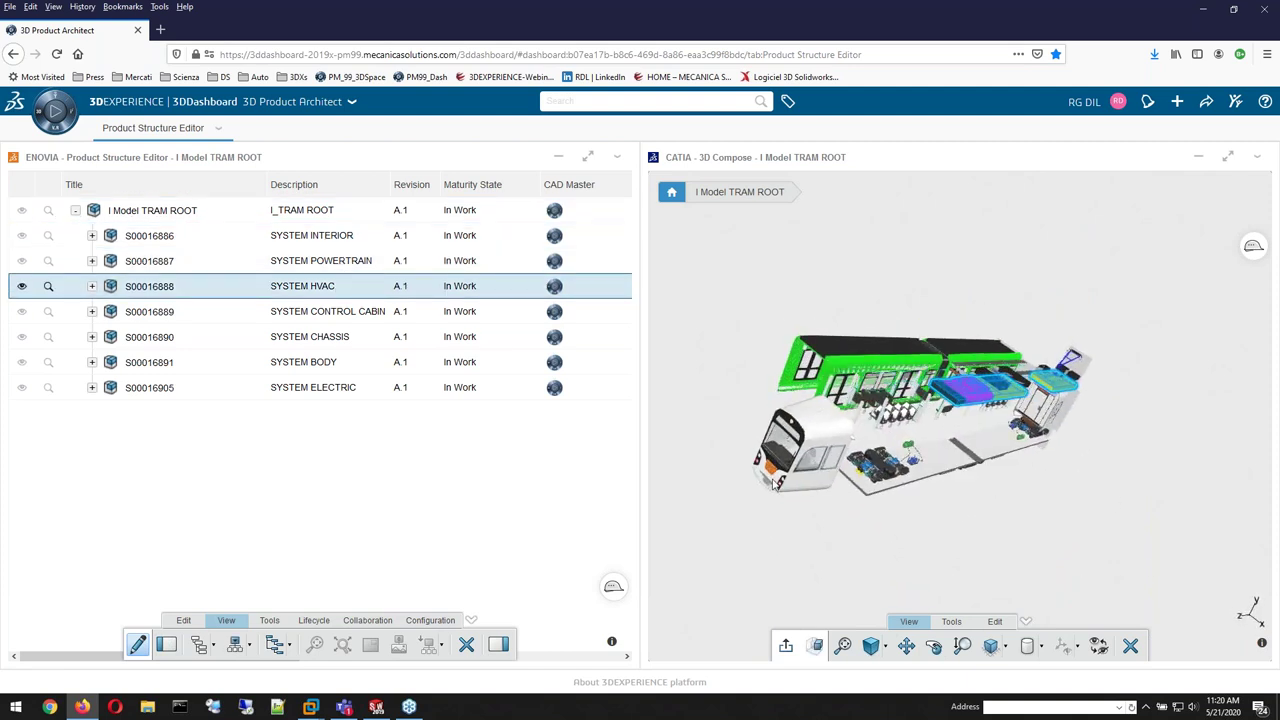
{"action": "left_click", "coordinate": [340, 312]}
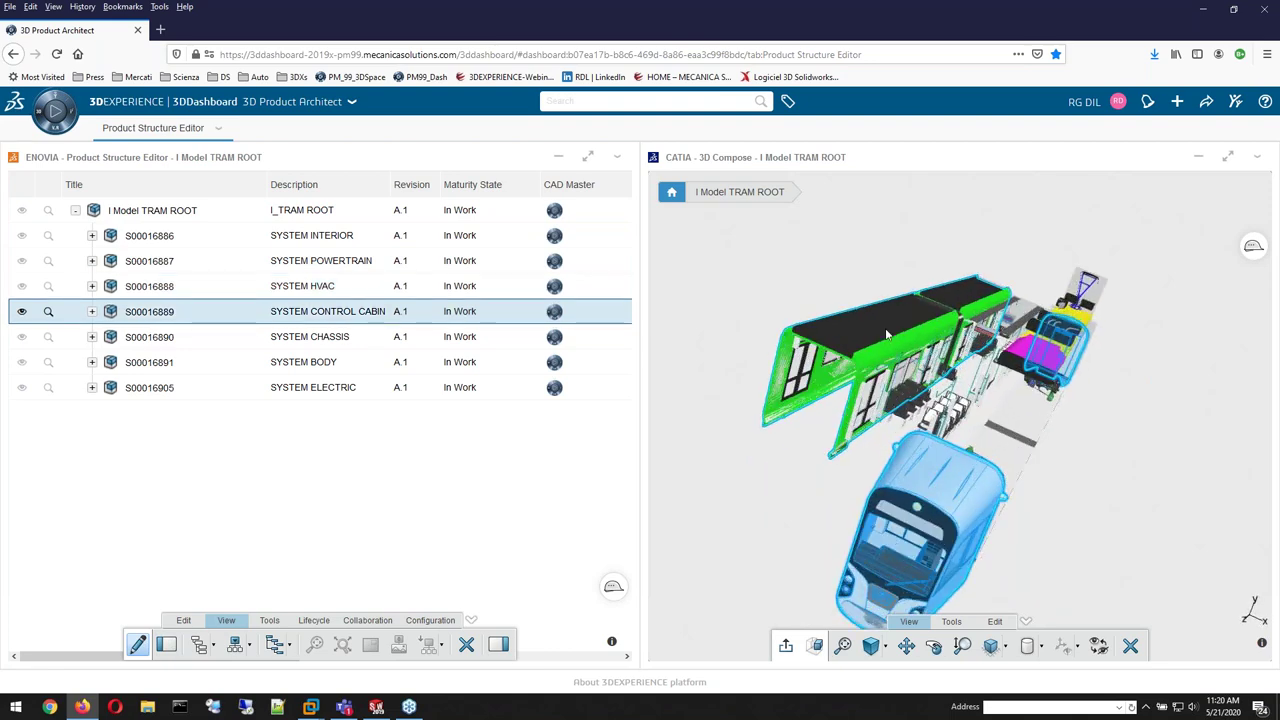
{"action": "left_click", "coordinate": [830, 370]}
{"action": "left_click", "coordinate": [773, 416]}
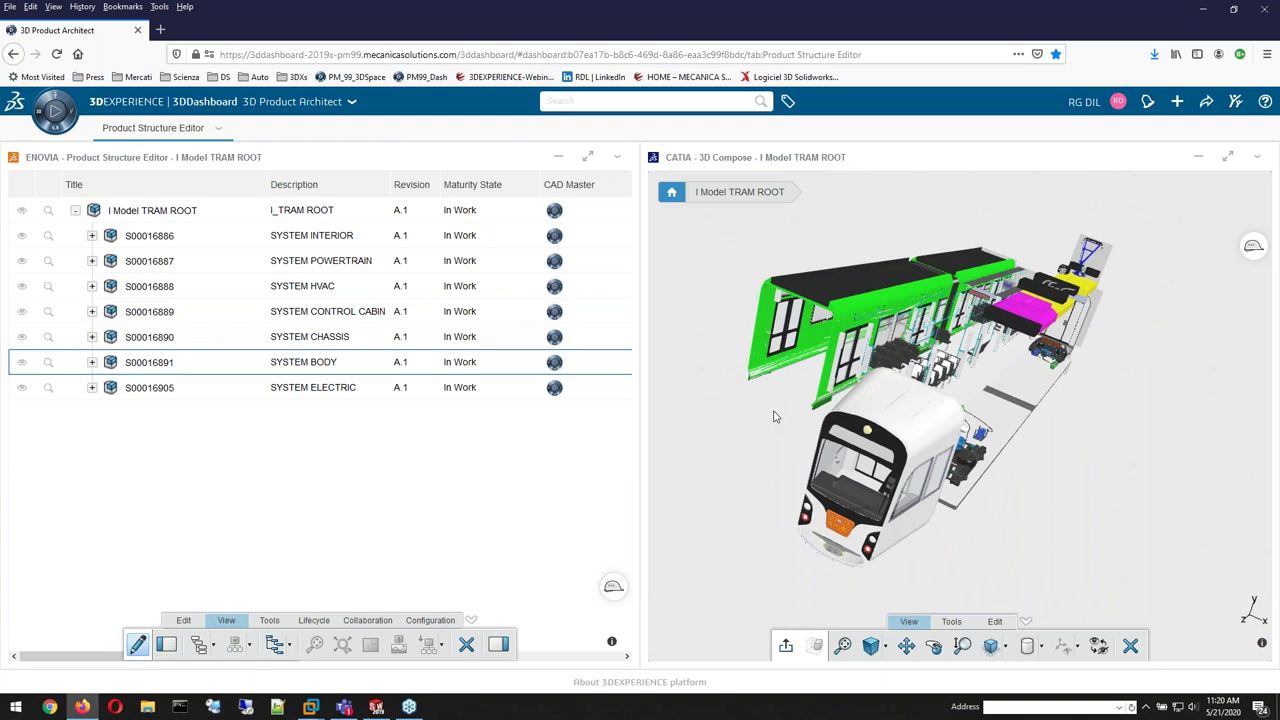
{"action": "left_click", "coordinate": [858, 315]}
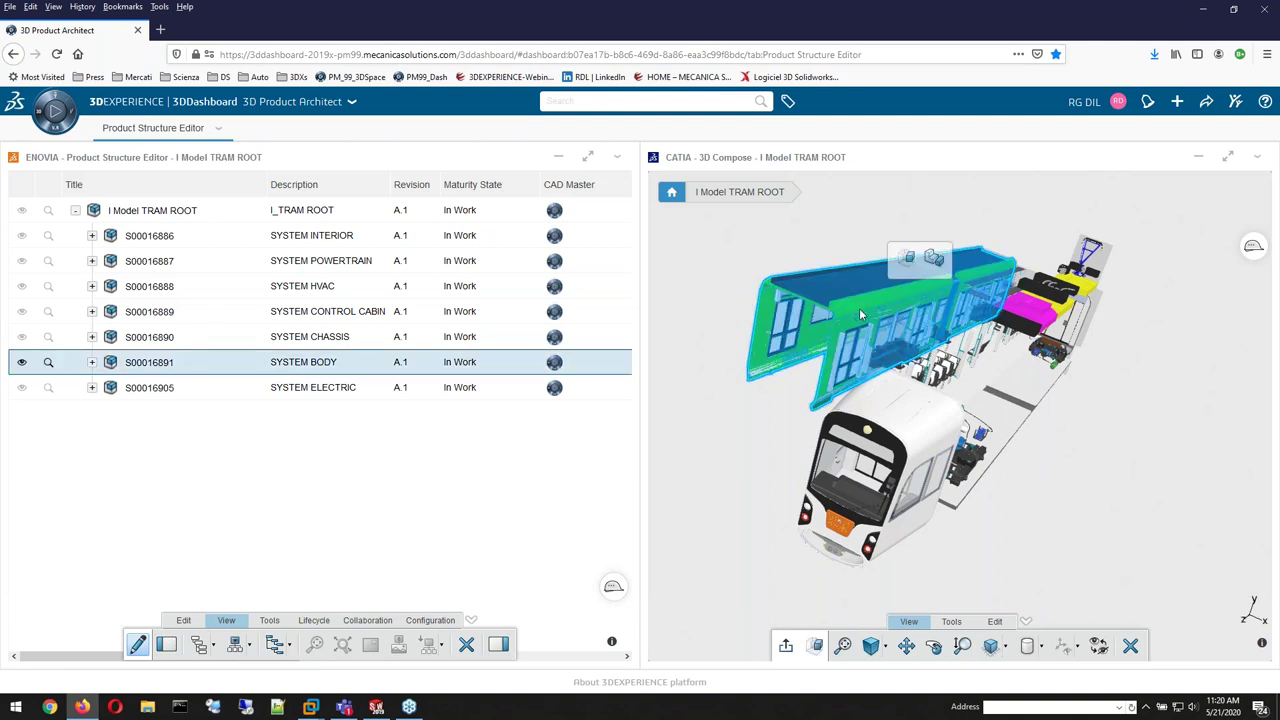
Step: Isolate the tram body, expand SYSTEM BODY and highlight Wagon Body AA341
{"action": "double_click", "coordinate": [935, 263]}
{"action": "left_click", "coordinate": [250, 362]}
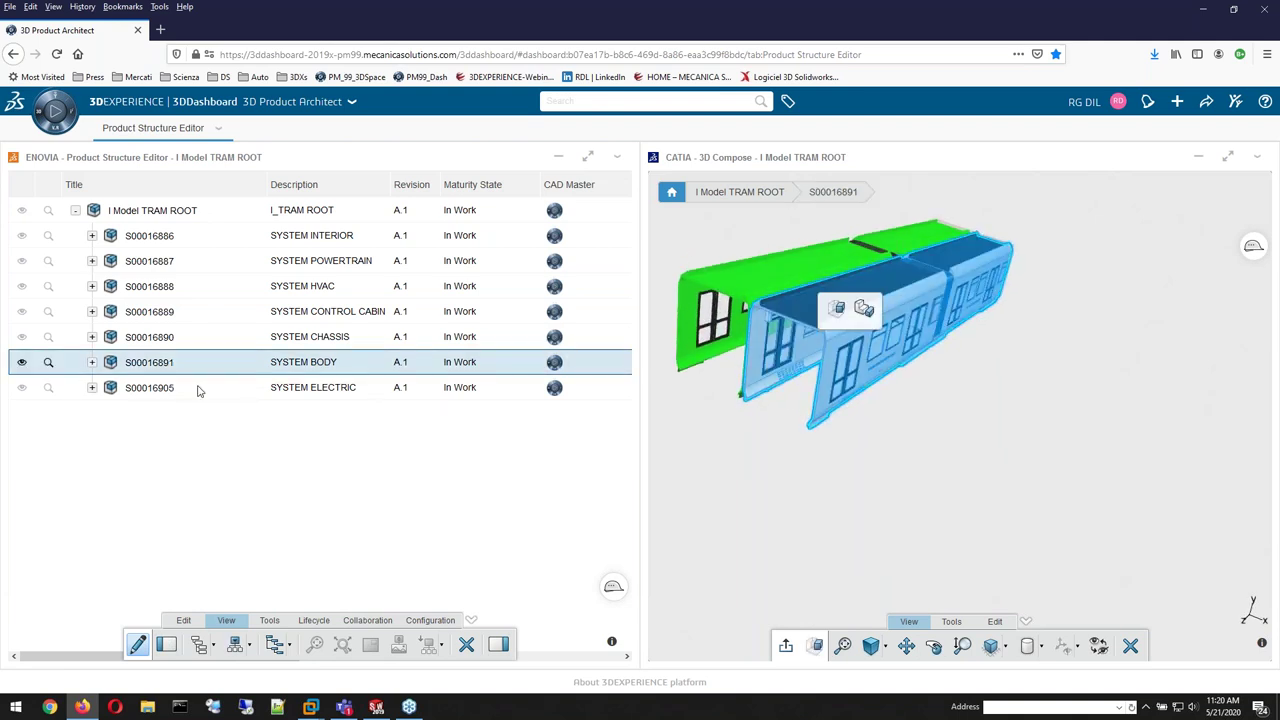
{"action": "left_click", "coordinate": [91, 362]}
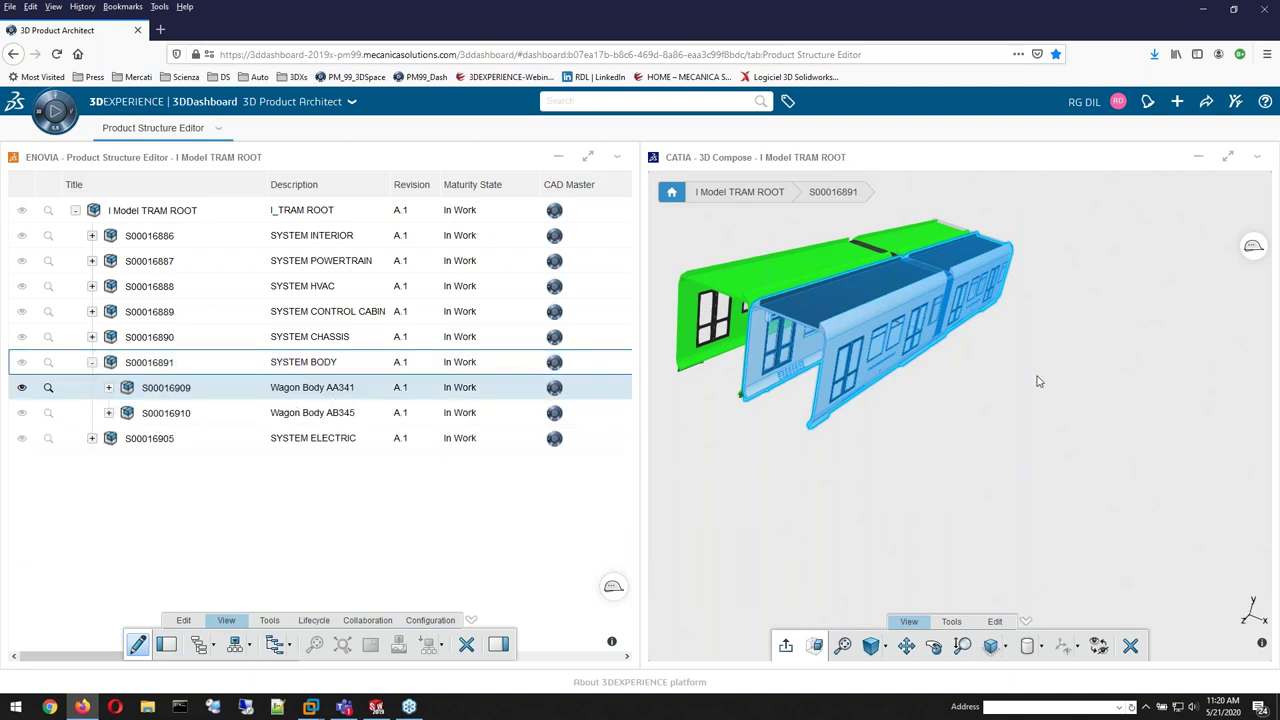
{"action": "middle_click_drag", "start_coordinate": [1037, 377], "coordinate": [1010, 383]}
{"action": "left_click", "coordinate": [384, 391]}
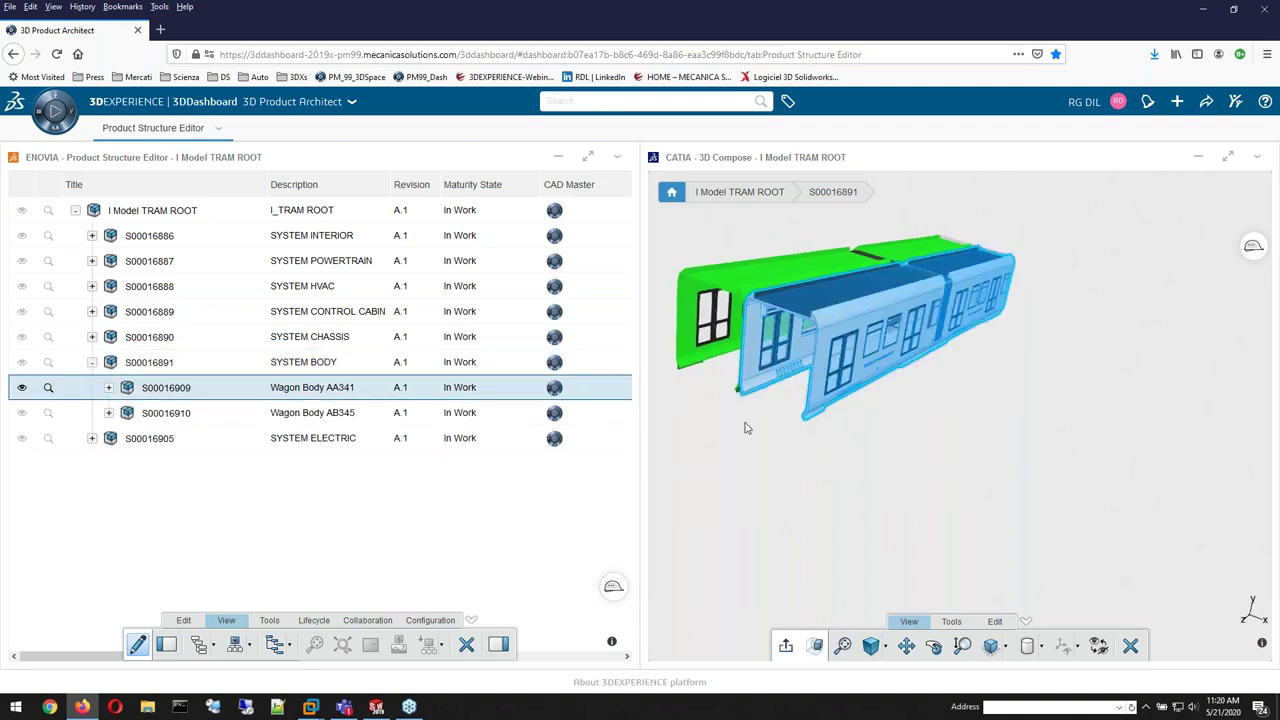
Step: Highlight Wagon Body AB345 and rotate the wagons to examine them end-on
{"action": "scroll", "coordinate": [891, 409], "scroll_direction": "up", "scroll_amount": 3}
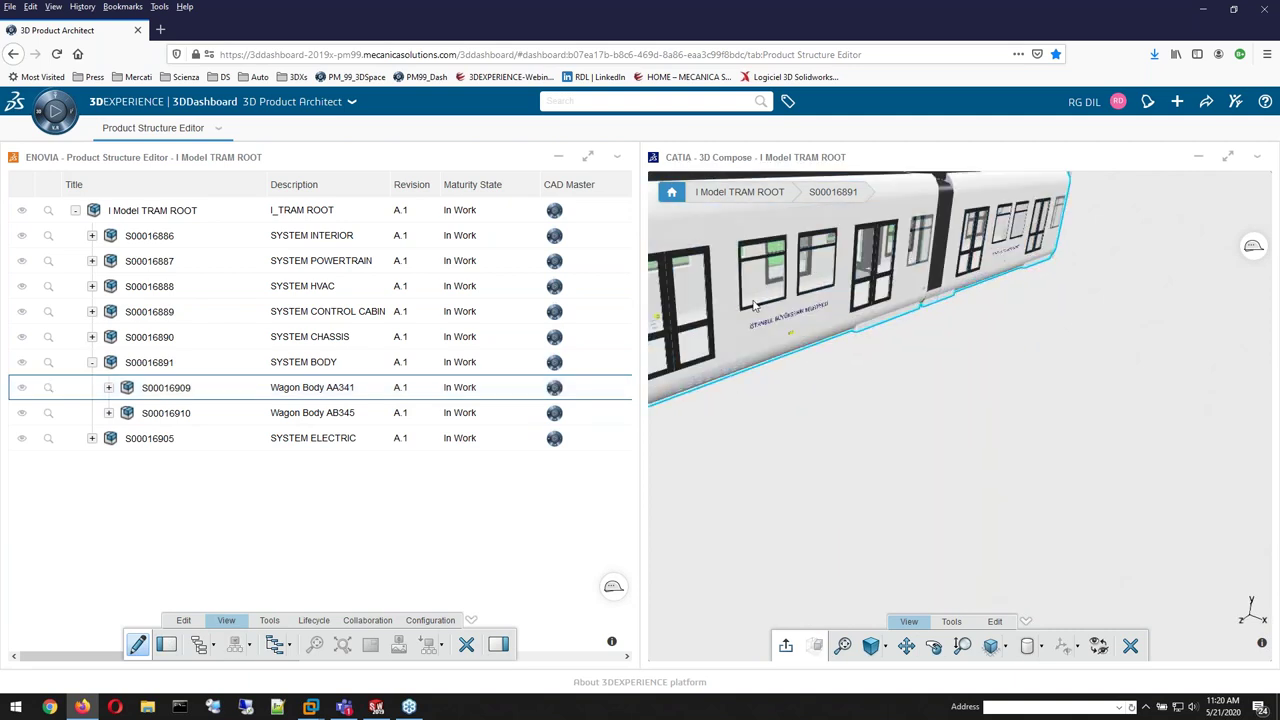
{"action": "left_click", "coordinate": [355, 422]}
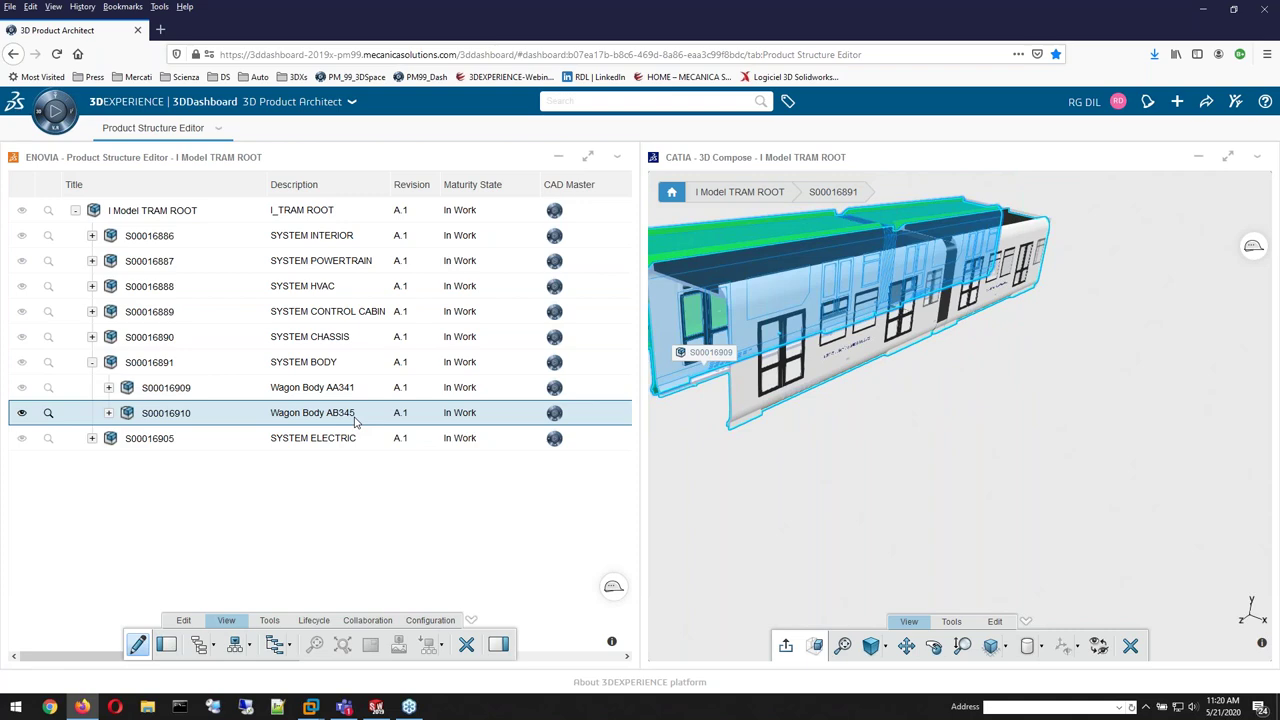
{"action": "mouse_move", "coordinate": [694, 454]}
{"action": "left_mouse_down"}
{"action": "mouse_move", "coordinate": [911, 489]}
{"action": "mouse_move", "coordinate": [826, 445]}
{"action": "mouse_move", "coordinate": [700, 430]}
{"action": "left_mouse_up"}
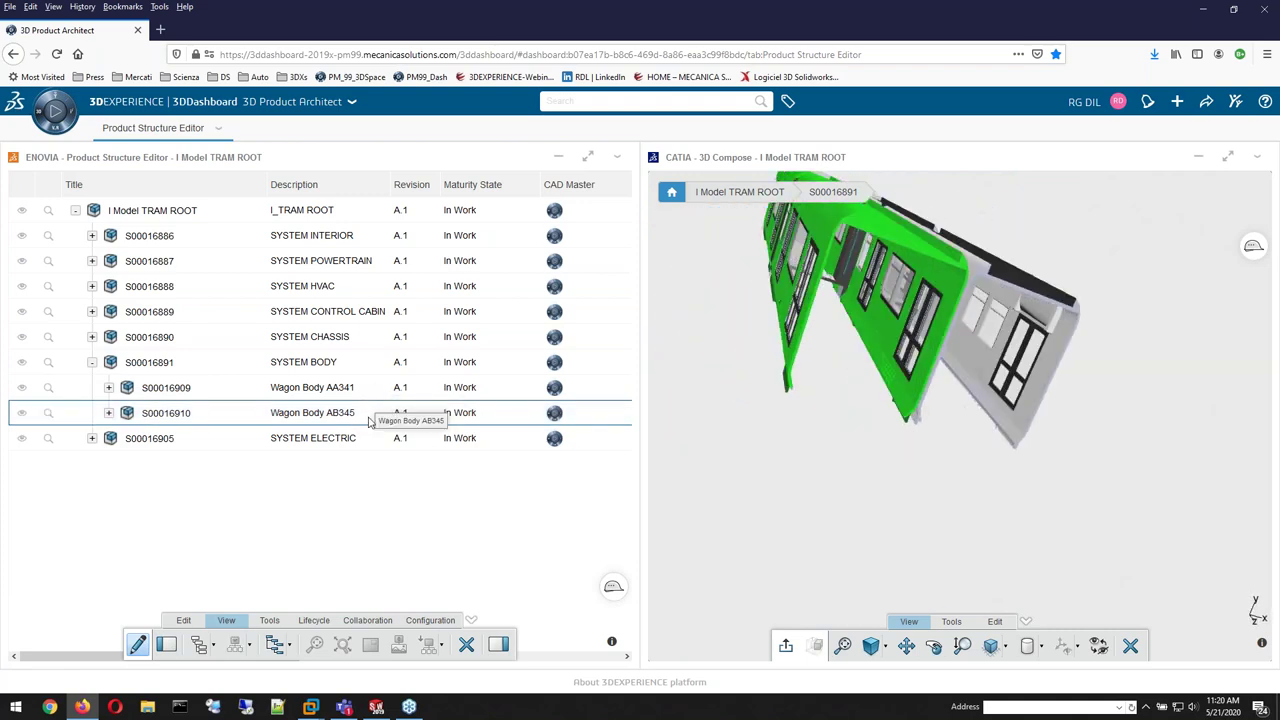
{"action": "left_click", "coordinate": [365, 412]}
{"action": "scroll", "coordinate": [763, 433], "scroll_direction": "up", "scroll_amount": 3}
{"action": "left_click", "coordinate": [763, 433]}
{"action": "mouse_move", "coordinate": [782, 455]}
{"action": "left_mouse_down"}
{"action": "mouse_move", "coordinate": [957, 357]}
{"action": "mouse_move", "coordinate": [884, 350]}
{"action": "left_mouse_up"}
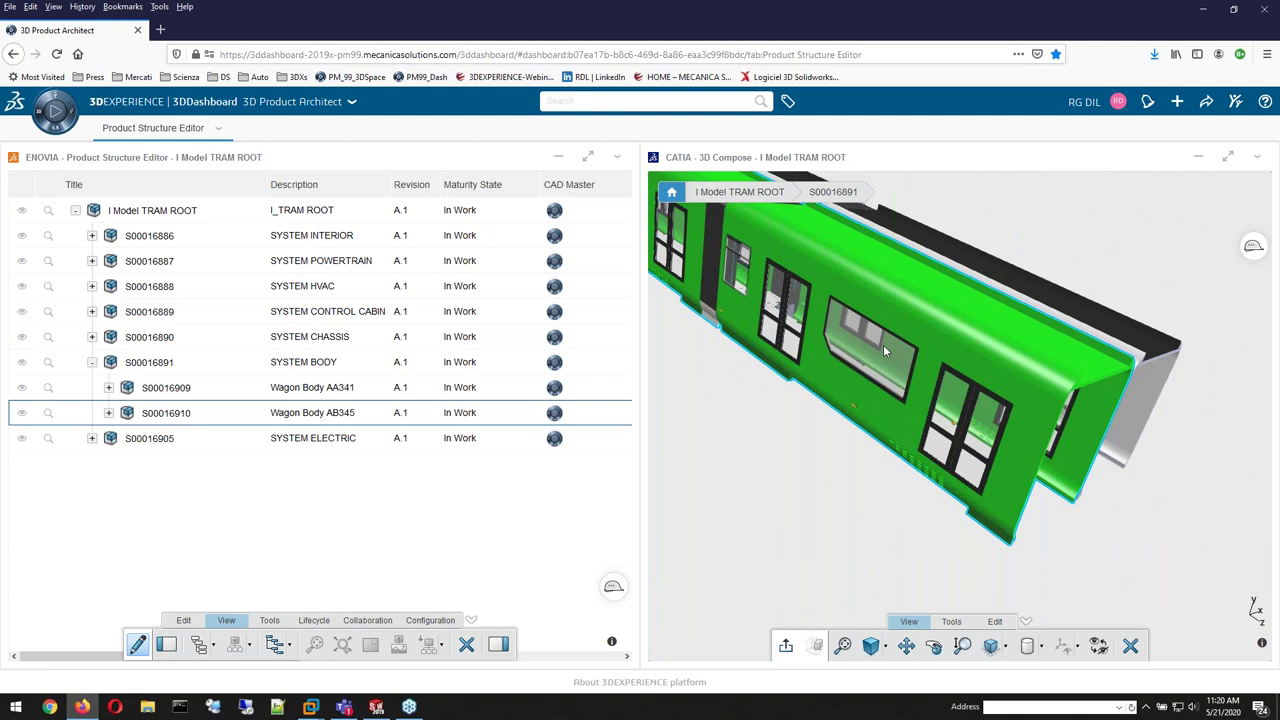
{"action": "mouse_move", "coordinate": [752, 212]}
{"action": "left_mouse_down"}
{"action": "mouse_move", "coordinate": [722, 217]}
{"action": "mouse_move", "coordinate": [771, 434]}
{"action": "left_mouse_up"}
Step: Return to the exploded tram and drill into powertrain bogie assembly S00016892
{"action": "left_click", "coordinate": [755, 188]}
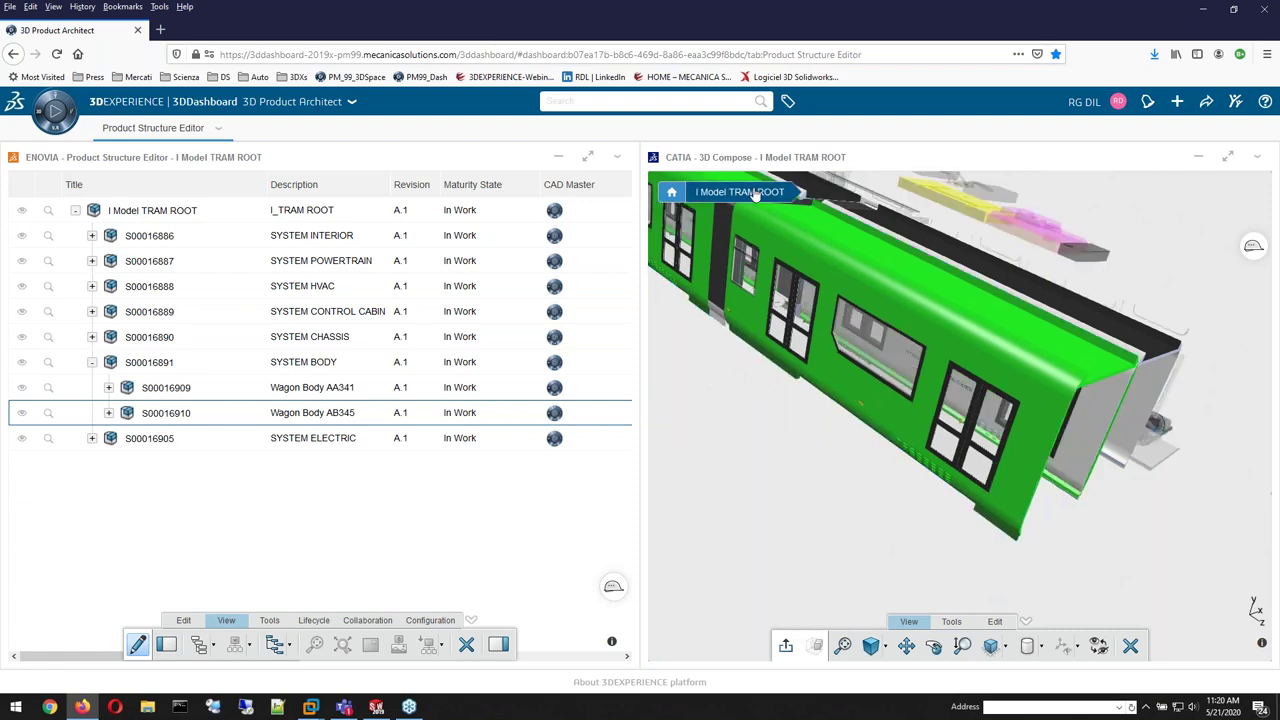
{"action": "left_click", "coordinate": [48, 362]}
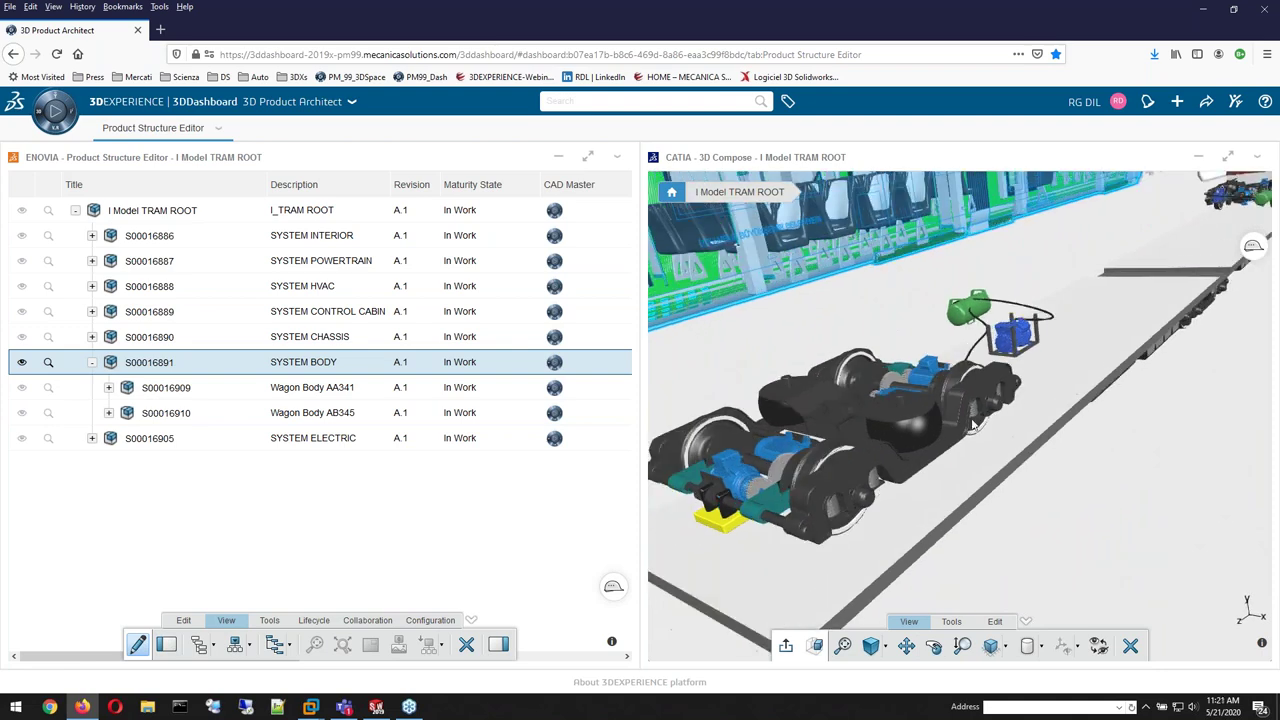
{"action": "left_click", "coordinate": [975, 420]}
{"action": "left_click", "coordinate": [1036, 374]}
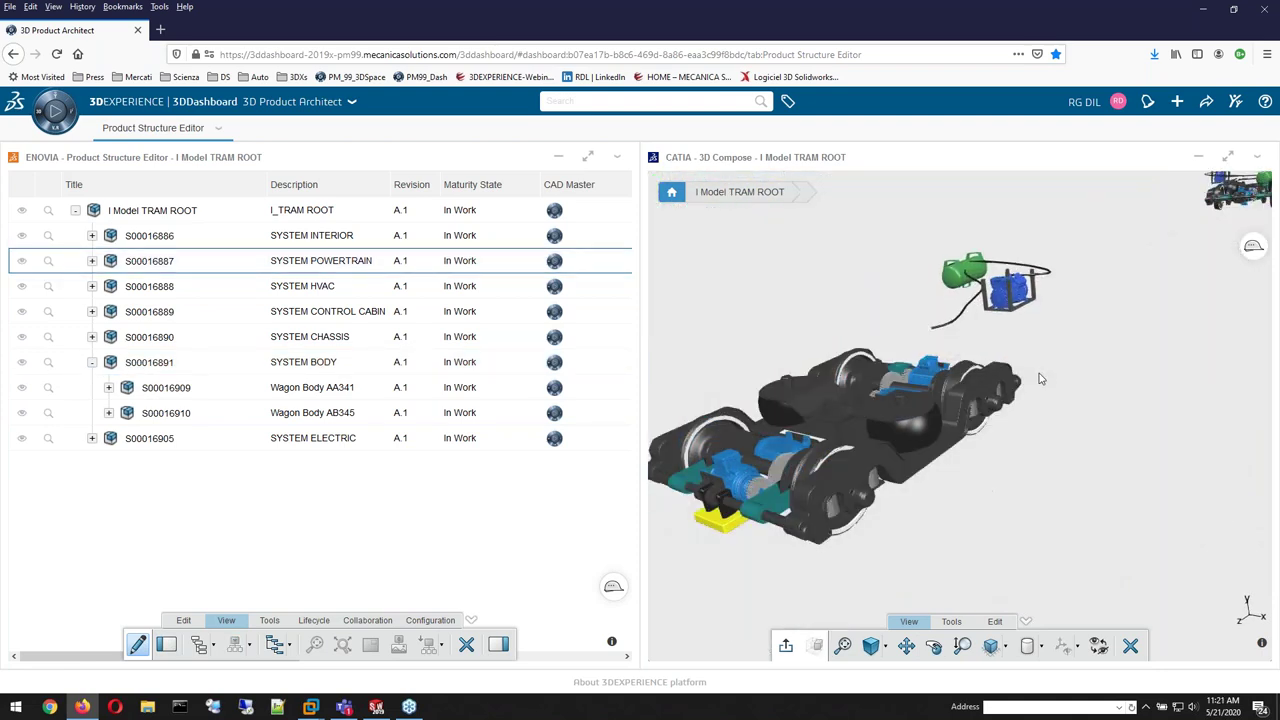
{"action": "left_click", "coordinate": [1055, 363]}
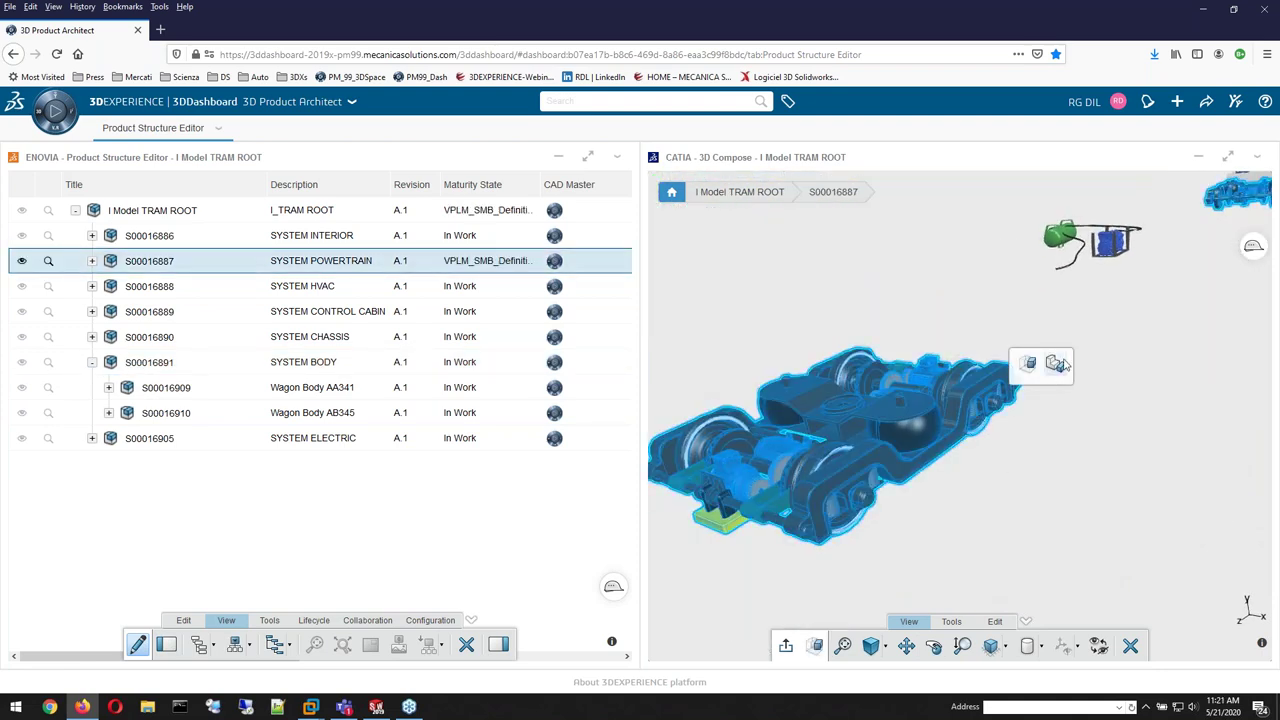
Step: Orbit and zoom around the bogies from several angles, then return to the full tram model
{"action": "left_click", "coordinate": [1037, 344]}
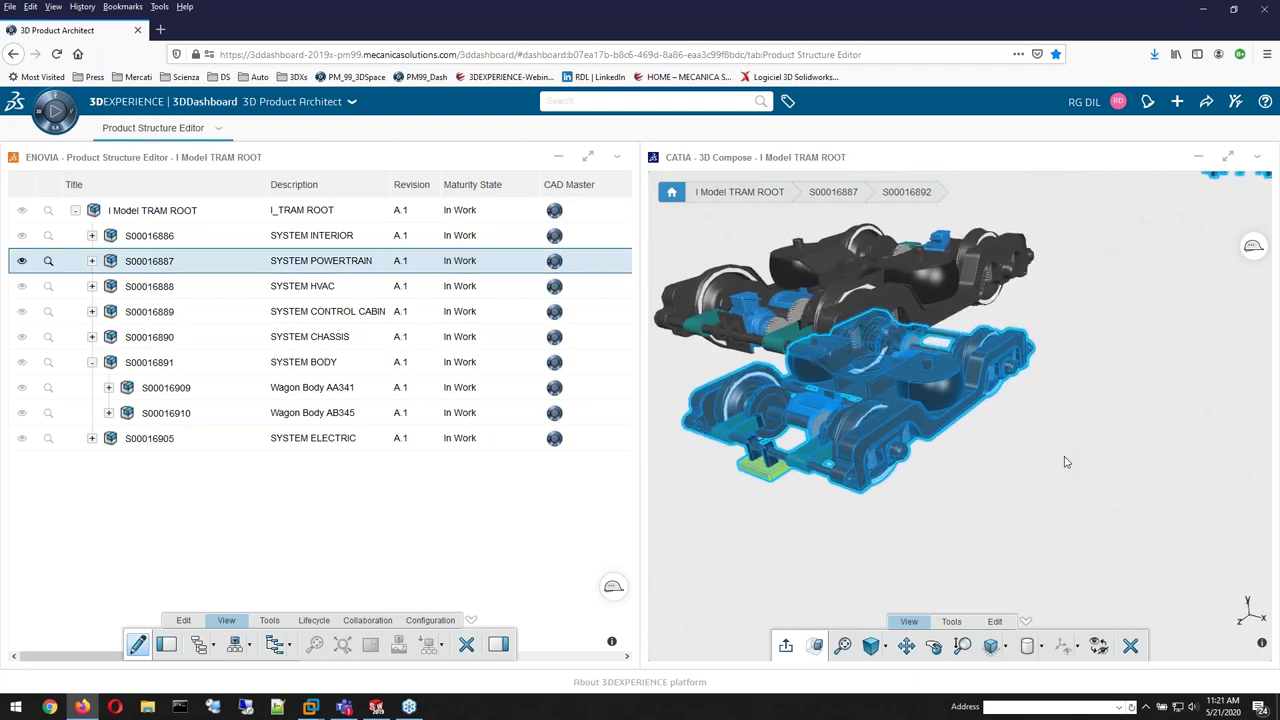
{"action": "left_click", "coordinate": [960, 527]}
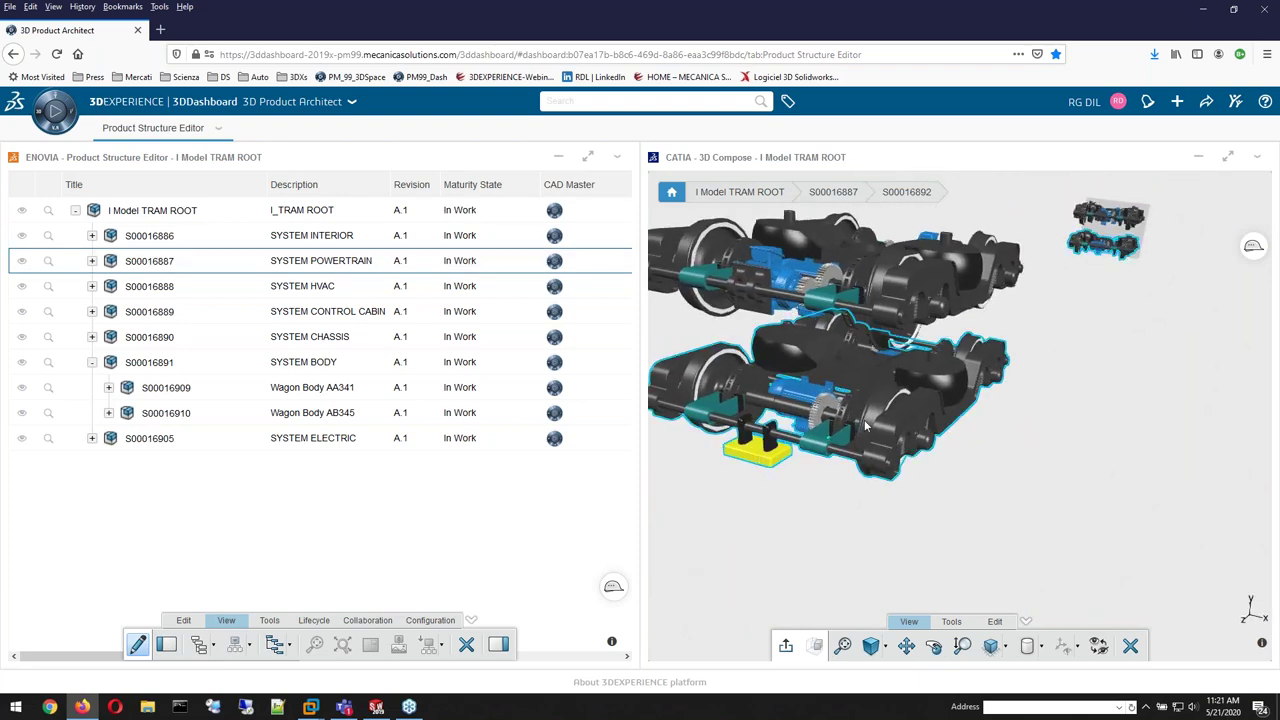
{"action": "left_click_drag", "start_coordinate": [716, 537], "coordinate": [925, 445]}
{"action": "left_click", "coordinate": [925, 445]}
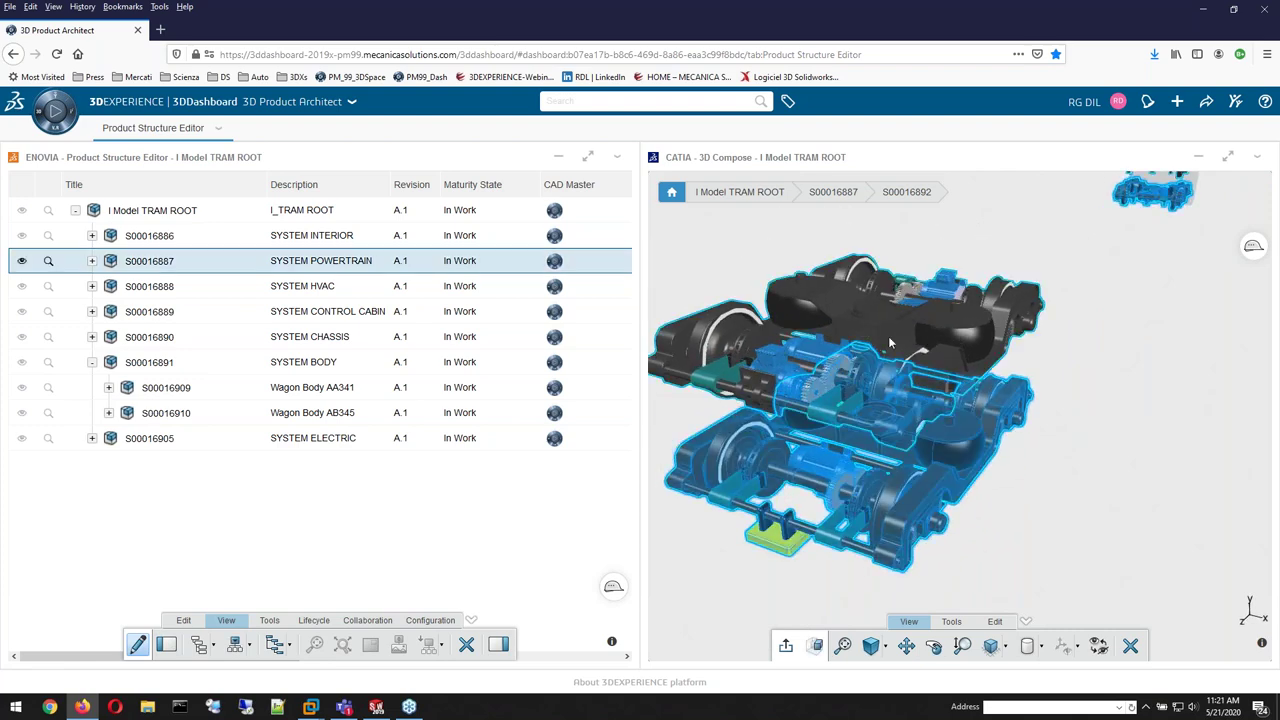
{"action": "mouse_move", "coordinate": [956, 340]}
{"action": "left_mouse_down"}
{"action": "mouse_move", "coordinate": [1123, 387]}
{"action": "mouse_move", "coordinate": [1090, 410]}
{"action": "mouse_move", "coordinate": [1047, 376]}
{"action": "left_mouse_up"}
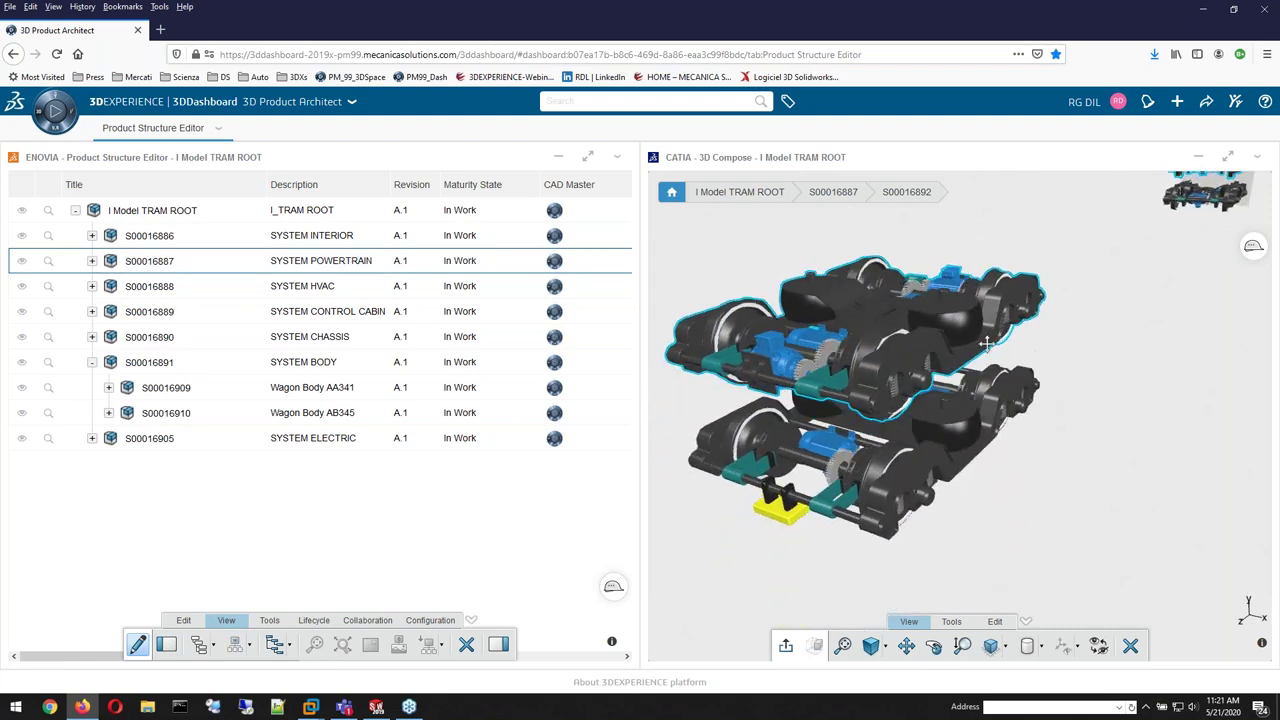
{"action": "left_click_drag", "start_coordinate": [1047, 455], "coordinate": [1022, 491]}
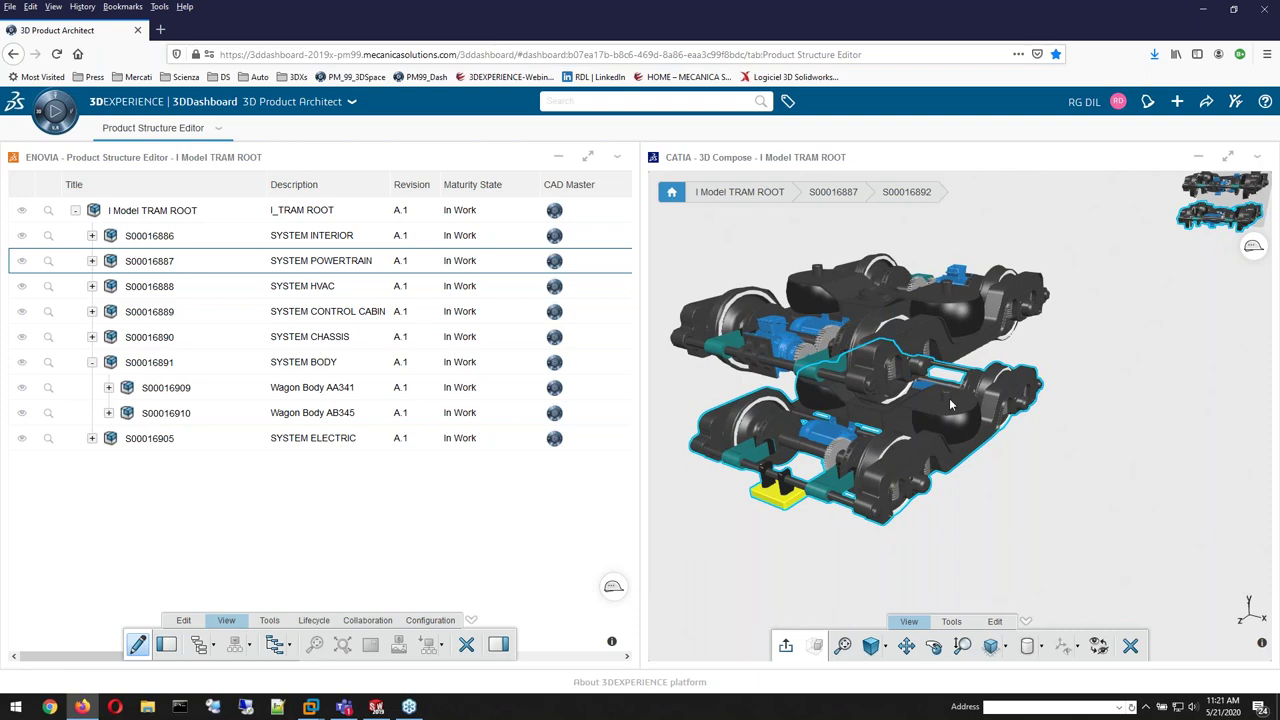
{"action": "scroll", "coordinate": [951, 405], "scroll_direction": "down", "scroll_amount": 3}
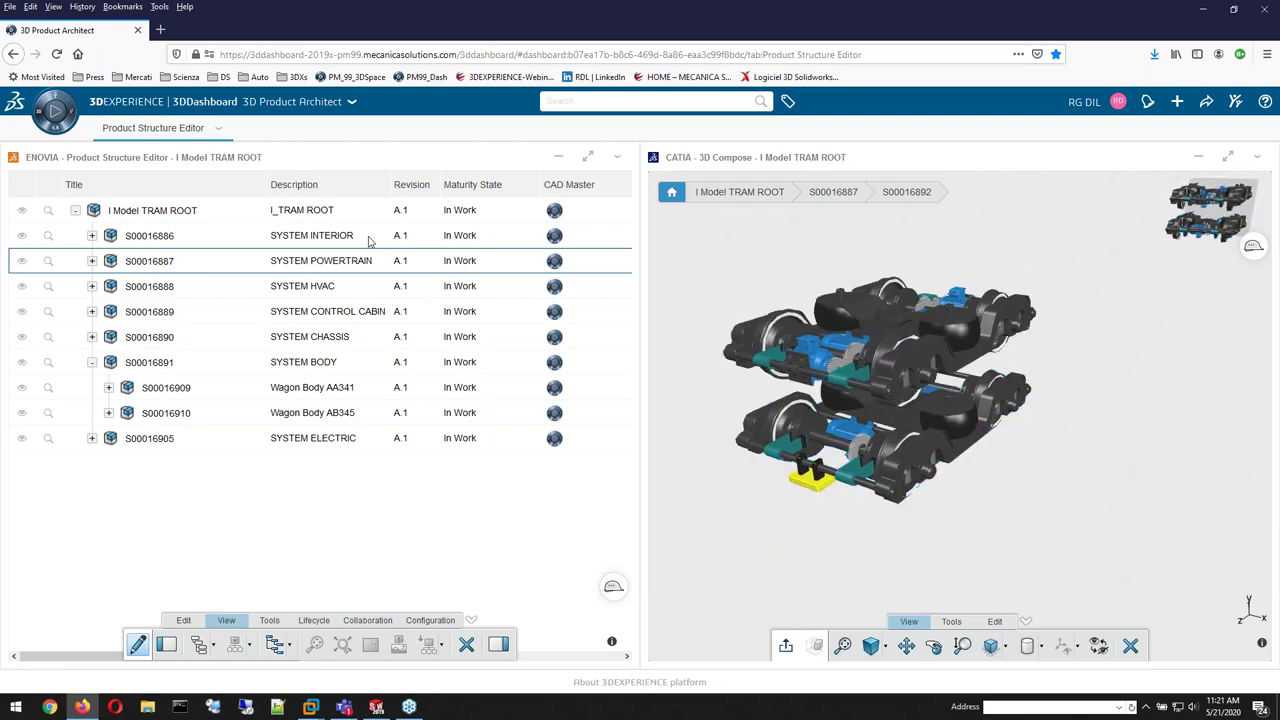
{"action": "left_click", "coordinate": [671, 193]}
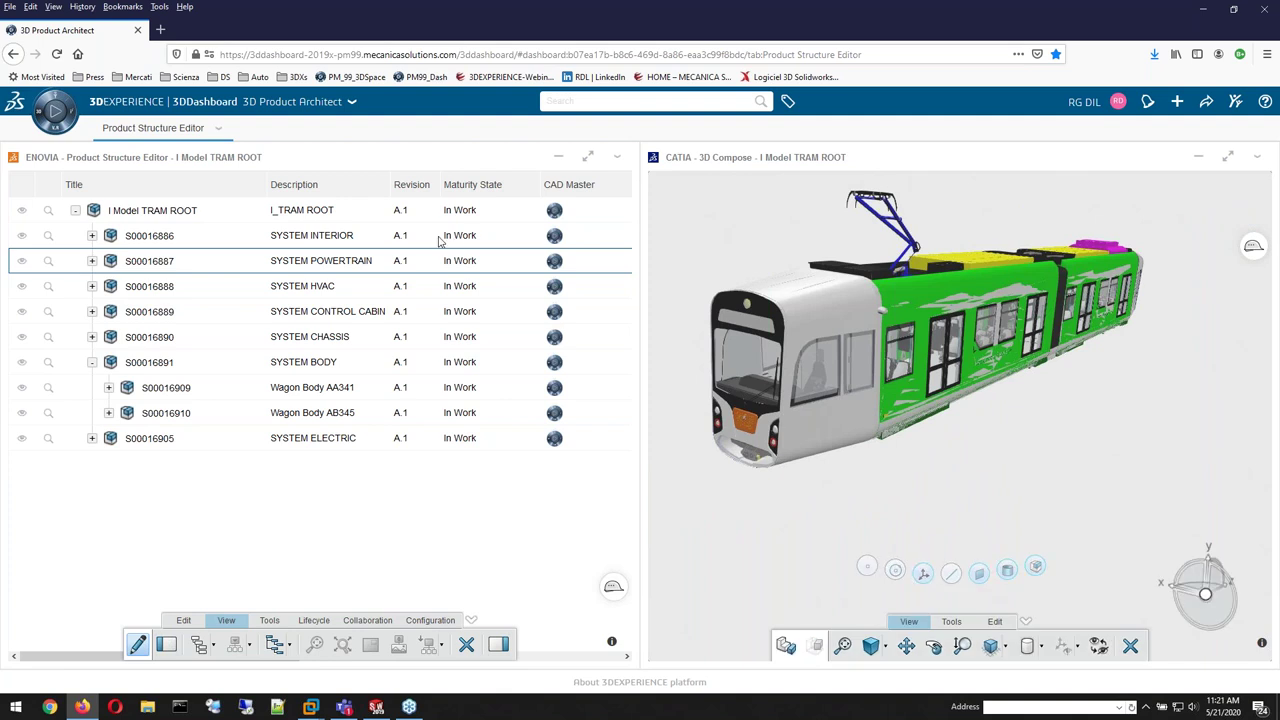
Step: Expand all levels of I Model TRAM ROOT and widen the Title column
{"action": "left_click", "coordinate": [380, 220]}
{"action": "right_click", "coordinate": [380, 220]}
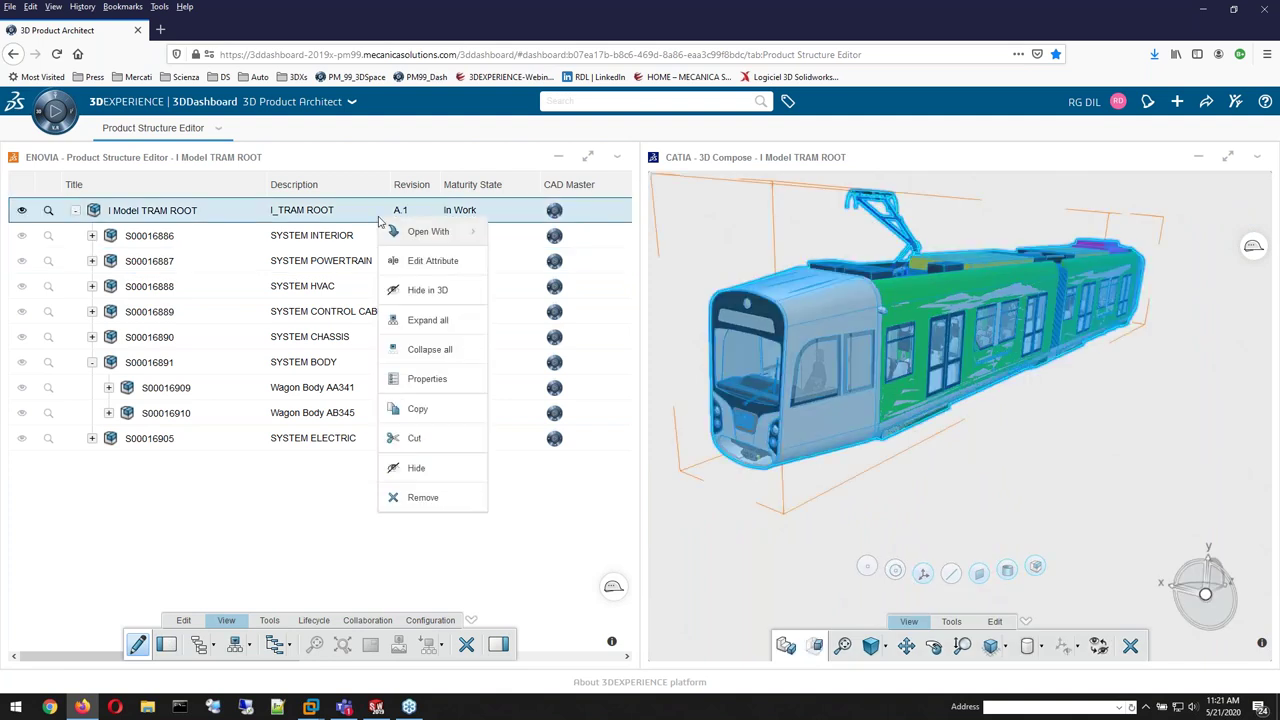
{"action": "left_click", "coordinate": [418, 321]}
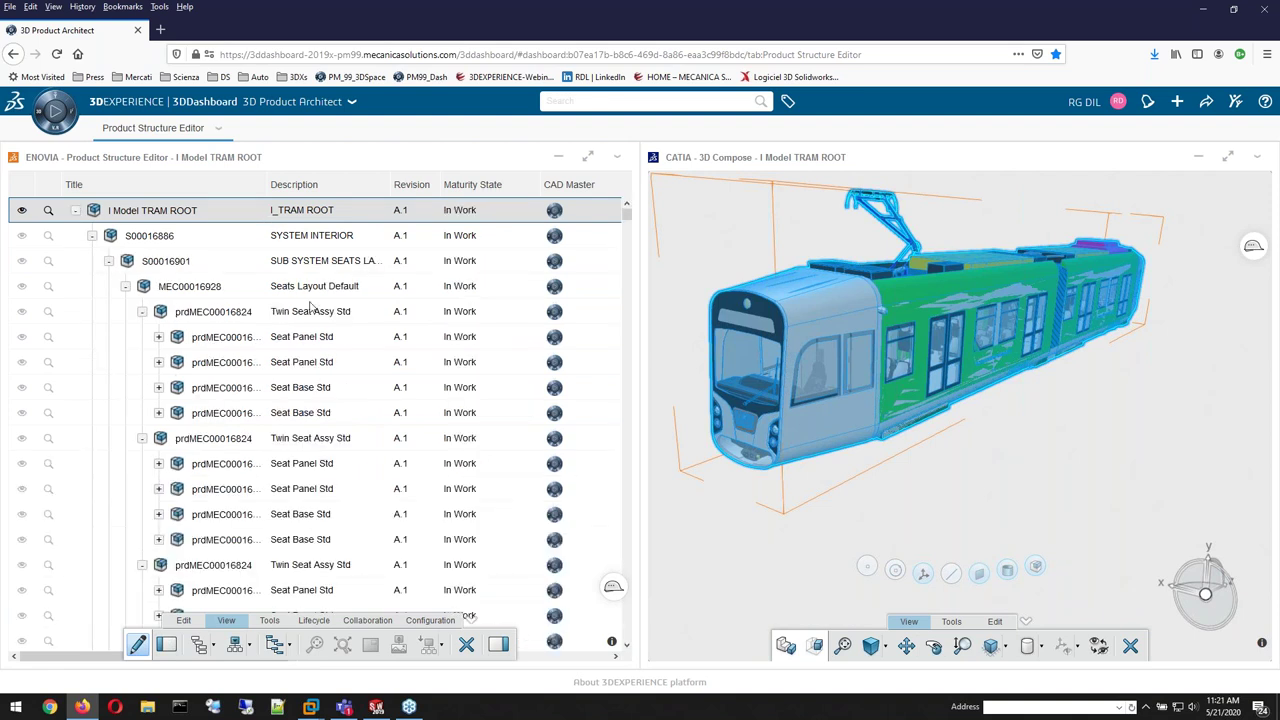
{"action": "left_click_drag", "start_coordinate": [265, 183], "coordinate": [334, 183]}
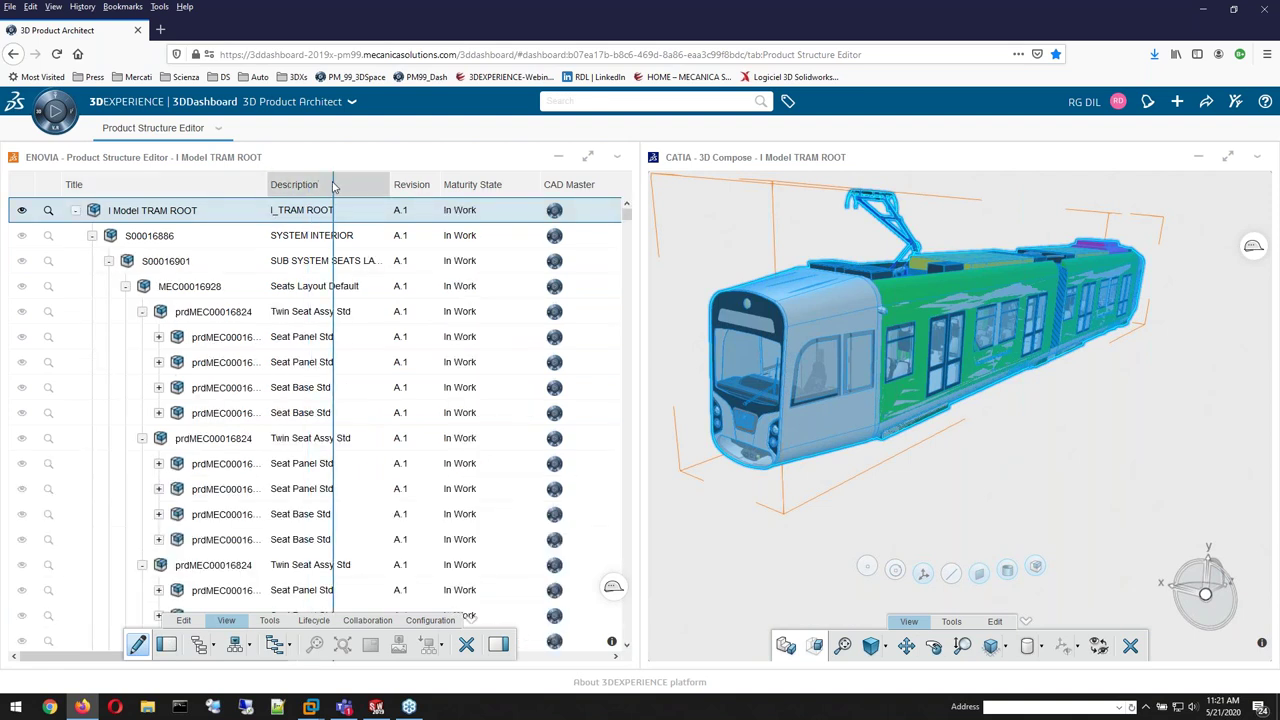
Step: Select SYSTEM INTERIOR, the seats layout and Twin Seat Assy Std parts, then open 6WTags
{"action": "left_click", "coordinate": [156, 238]}
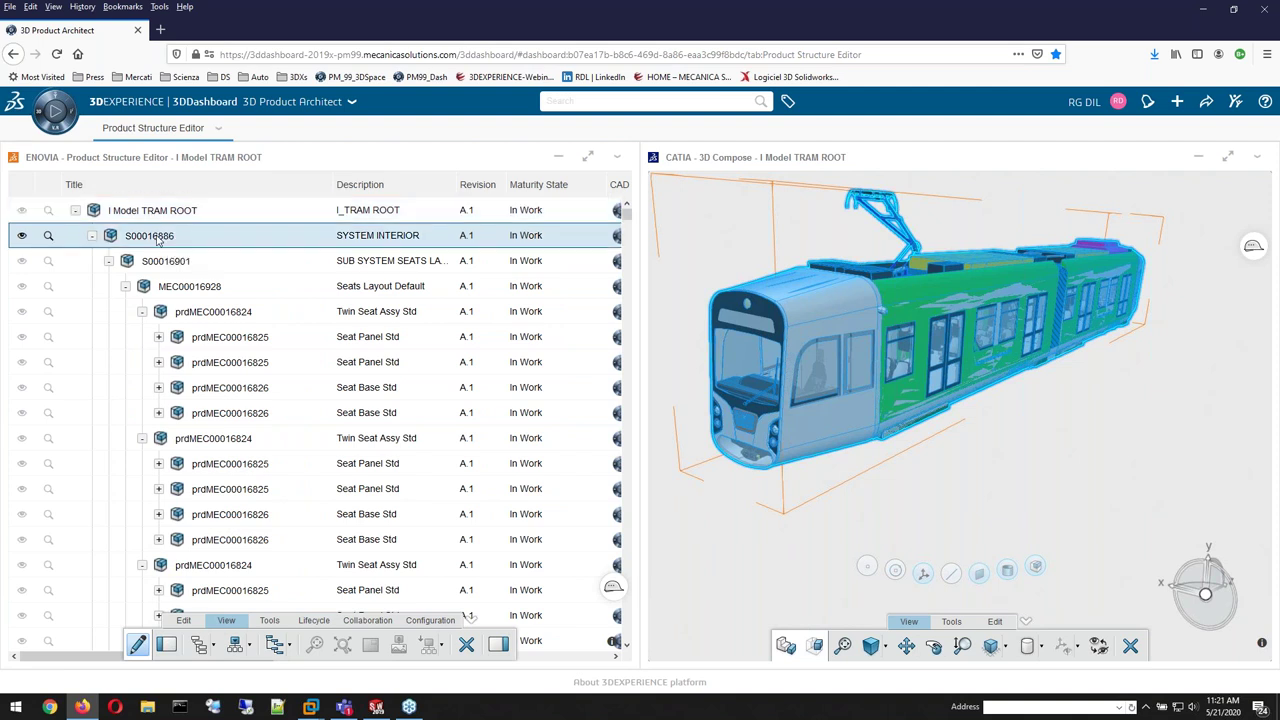
{"action": "left_click", "coordinate": [165, 262]}
{"action": "left_click", "coordinate": [185, 315]}
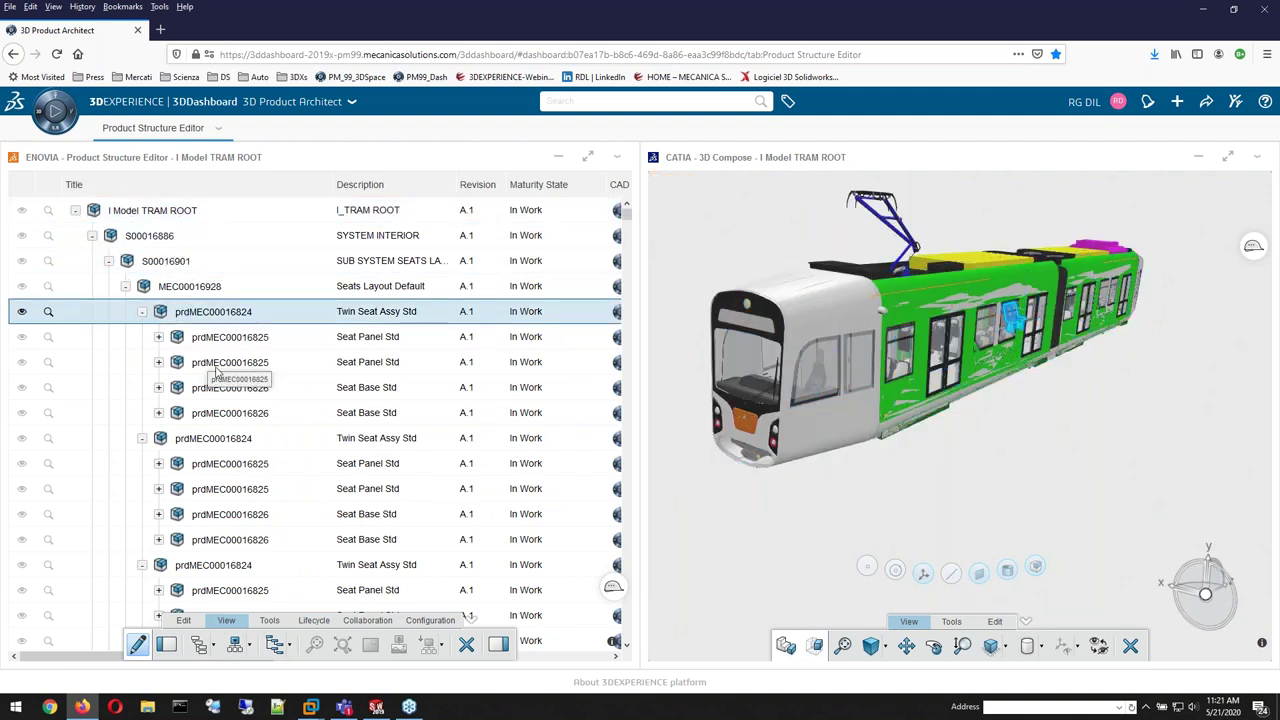
{"action": "scroll", "coordinate": [200, 362], "scroll_direction": "down", "scroll_amount": 5}
{"action": "left_click", "coordinate": [213, 367]}
{"action": "left_click", "coordinate": [220, 392]}
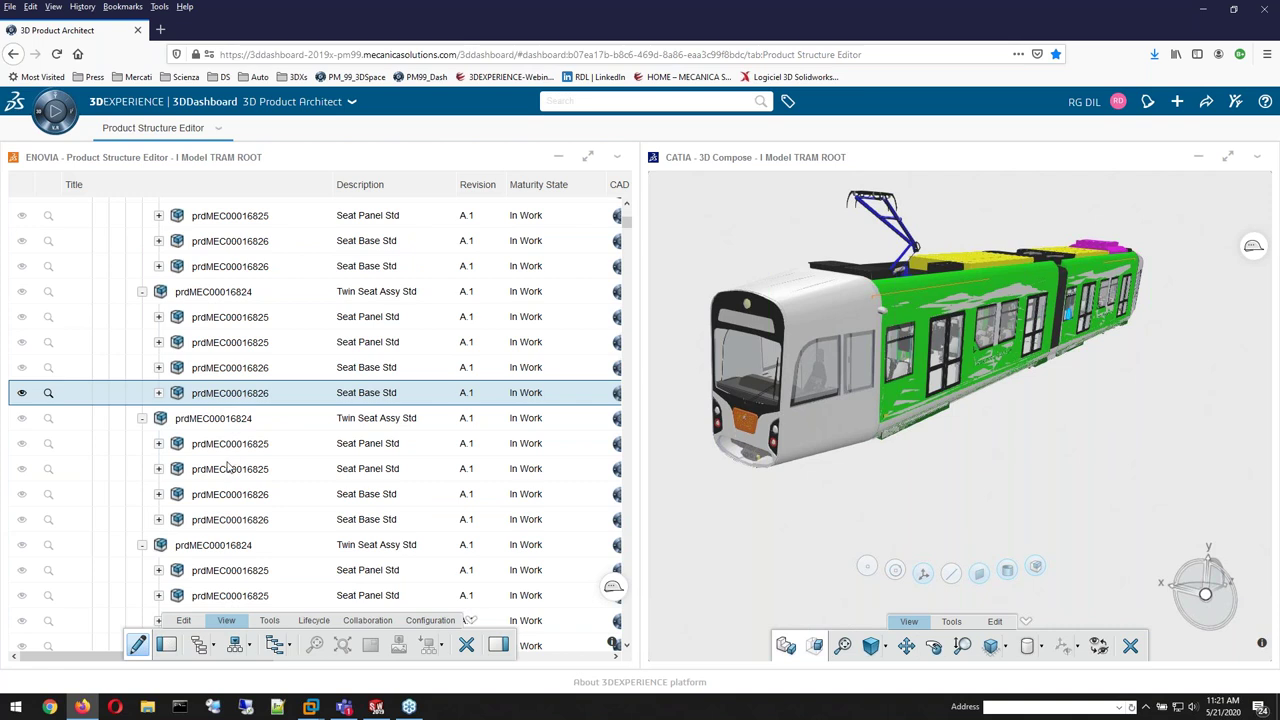
{"action": "left_click", "coordinate": [228, 468]}
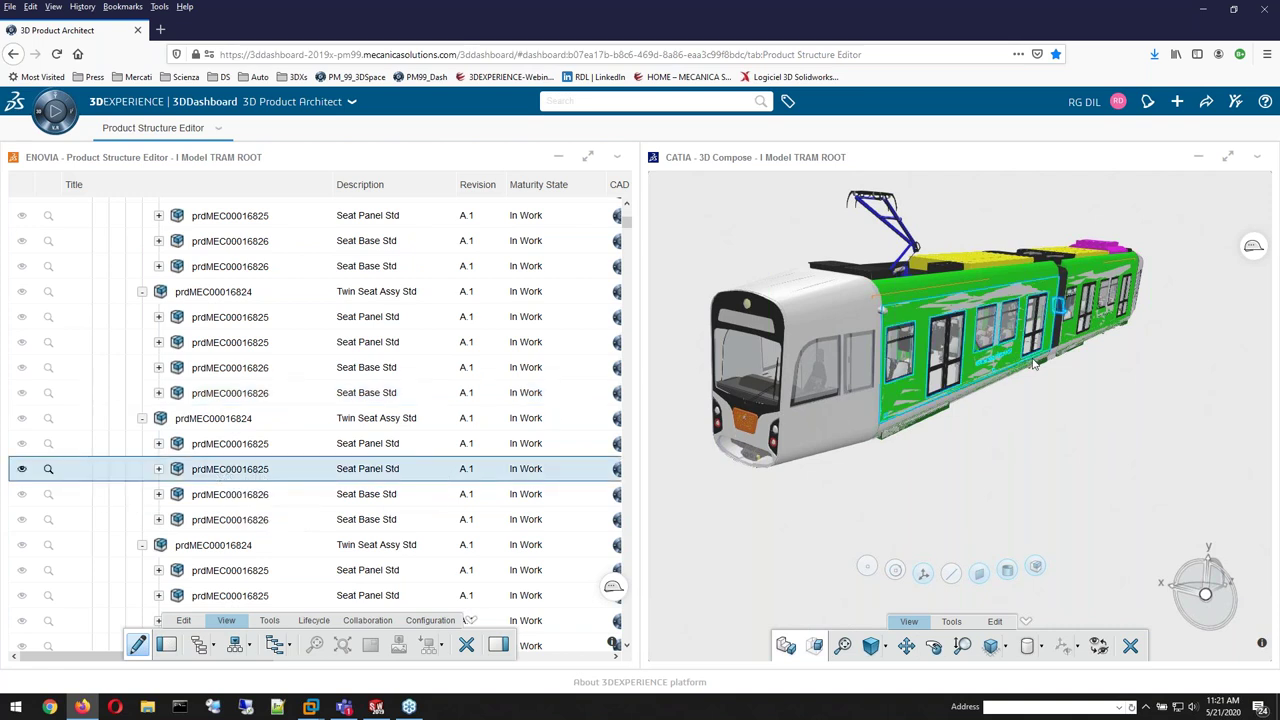
{"action": "scroll", "coordinate": [306, 383], "scroll_direction": "up", "scroll_amount": 5}
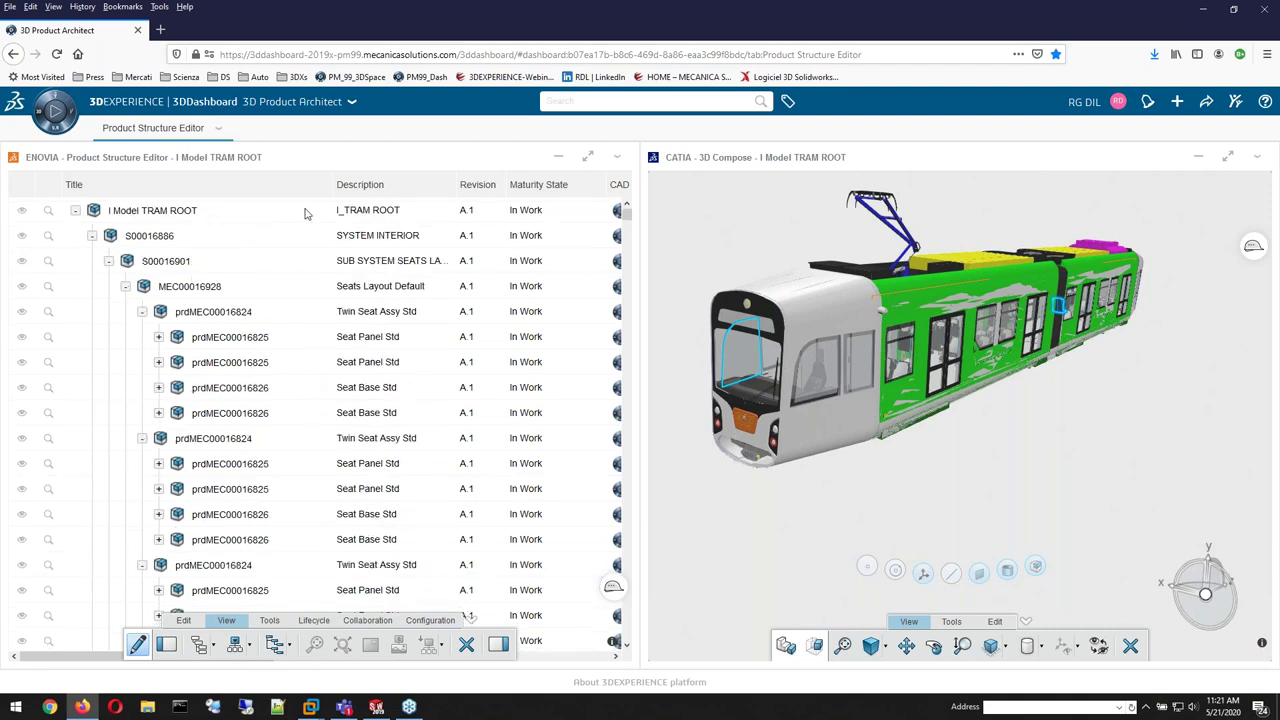
{"action": "left_click", "coordinate": [788, 102]}
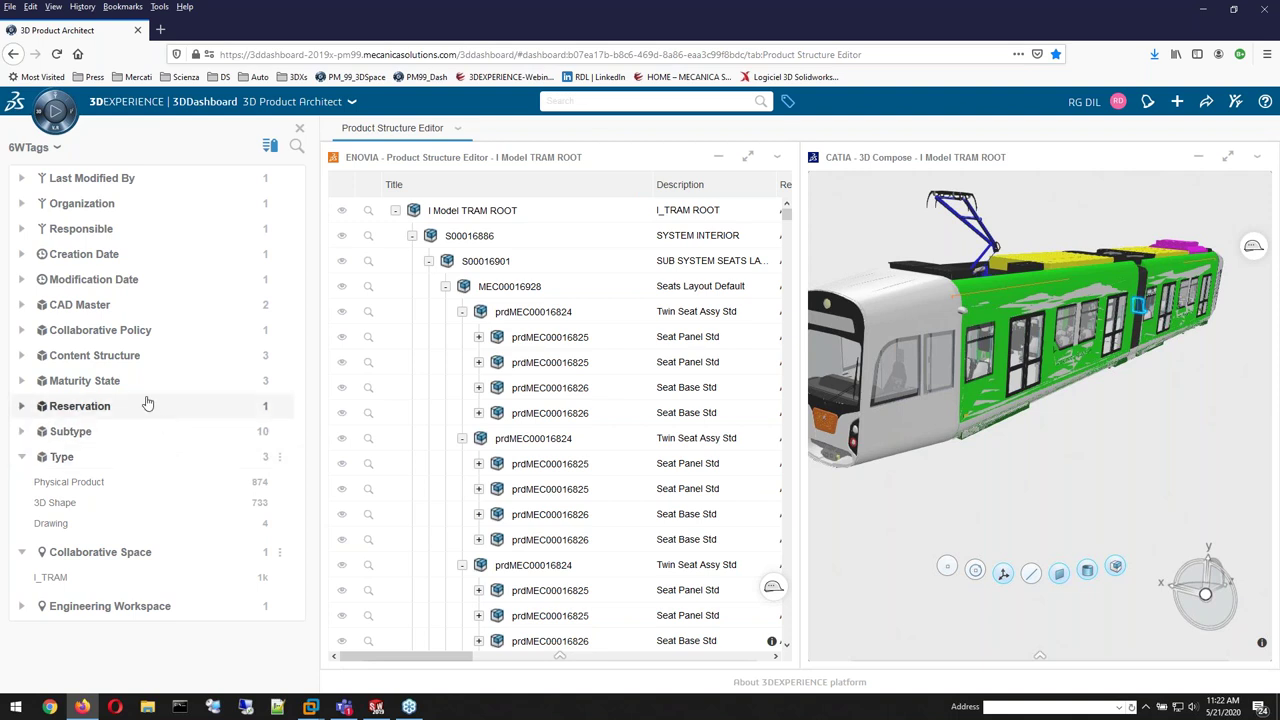
Step: Expand the Maturity State facet, view it as pie chart then list, and colour-code by maturity
{"action": "left_click", "coordinate": [22, 382]}
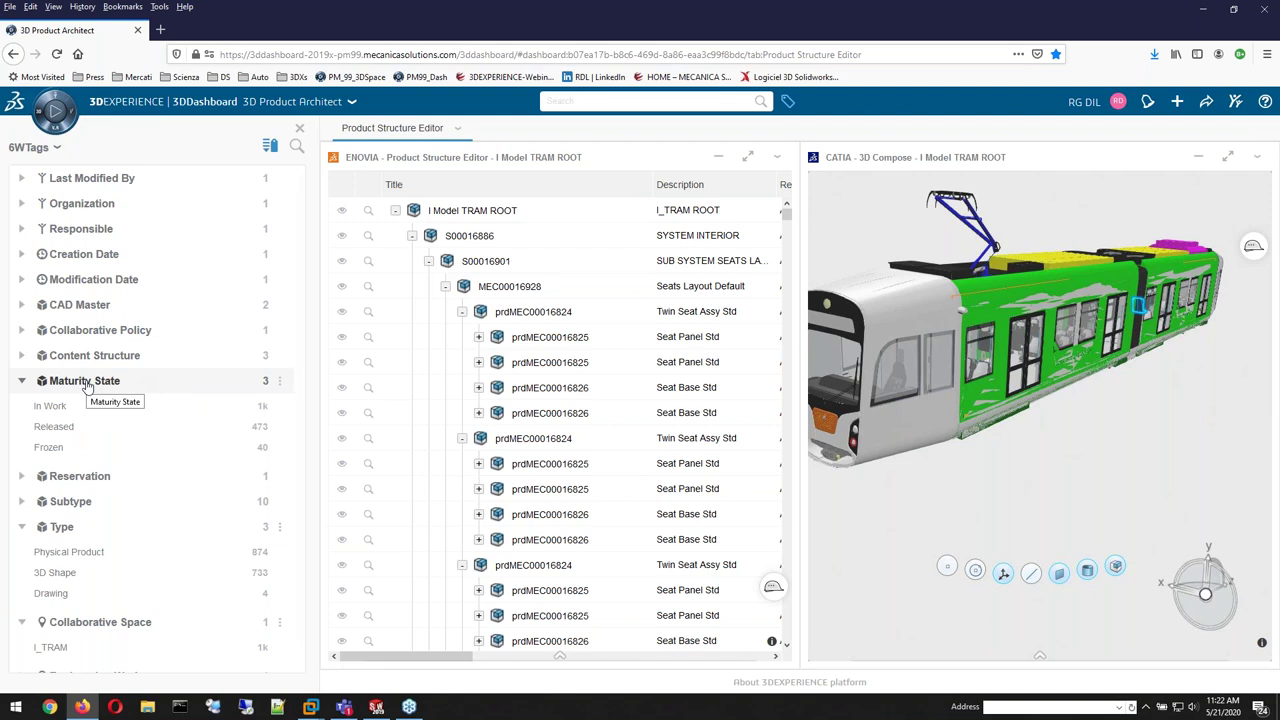
{"action": "mouse_move", "coordinate": [150, 381]}
{"action": "left_click", "coordinate": [265, 382]}
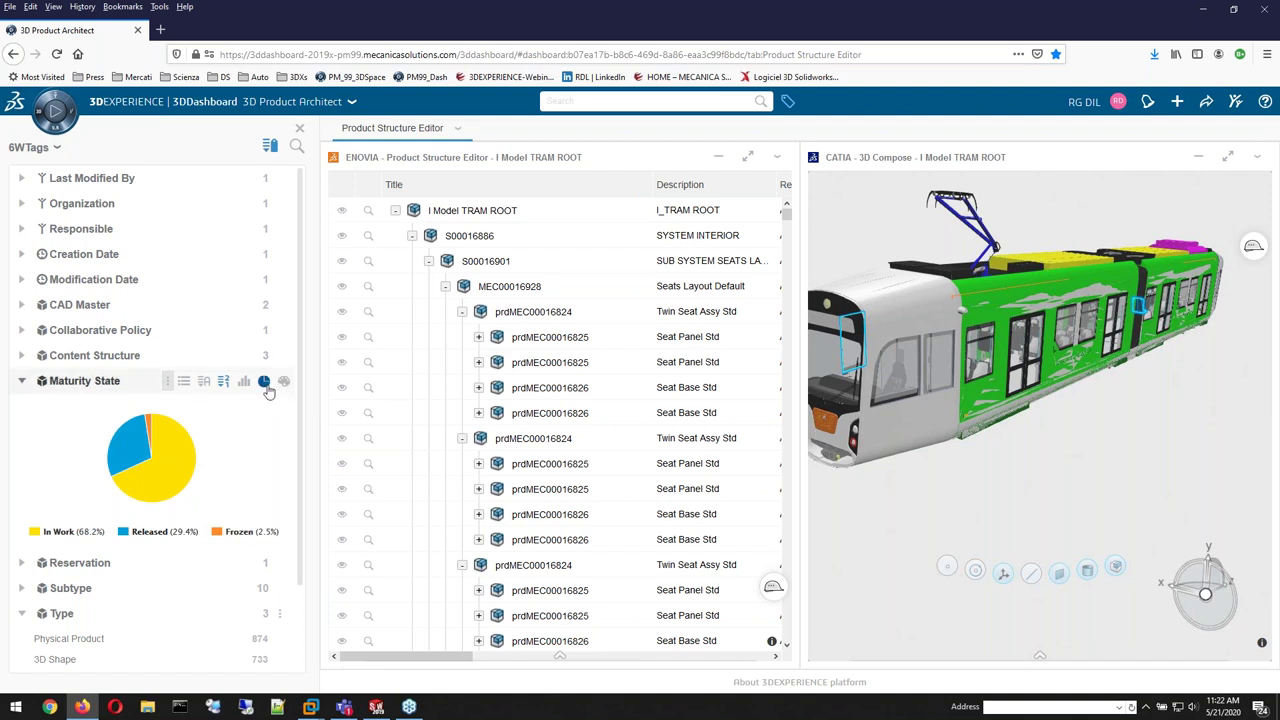
{"action": "left_click", "coordinate": [186, 383]}
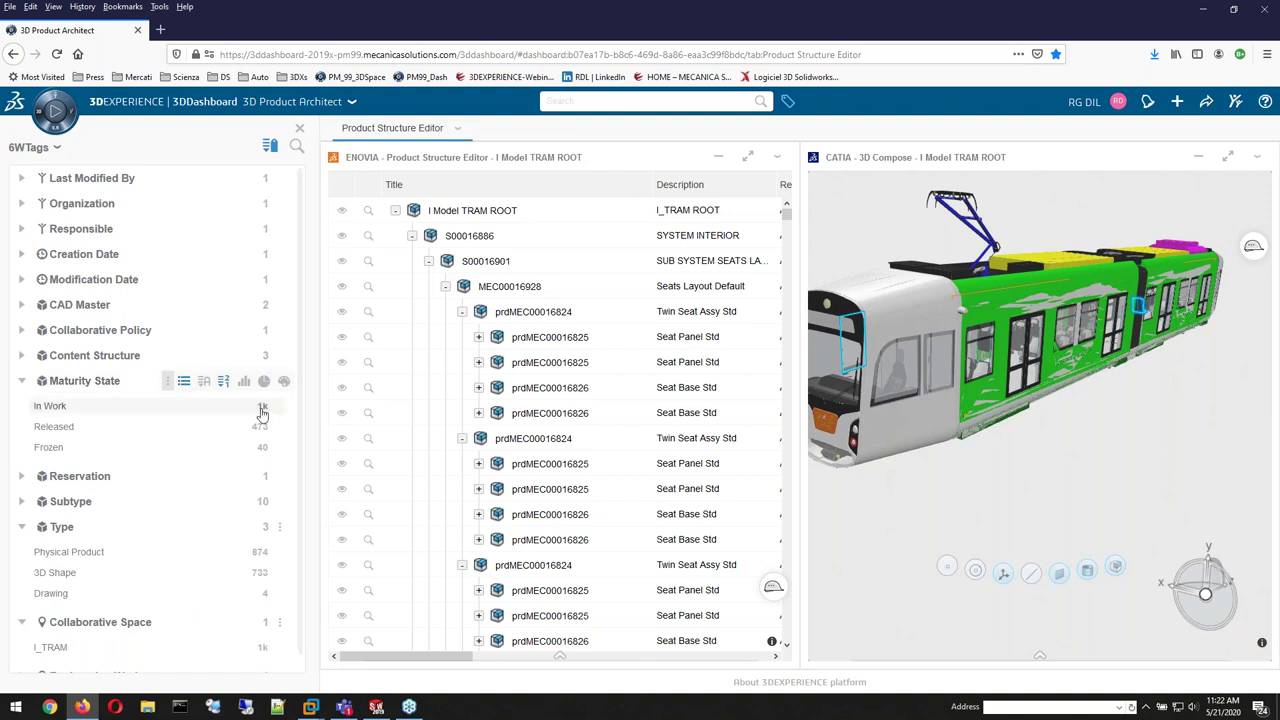
{"action": "left_click", "coordinate": [284, 383]}
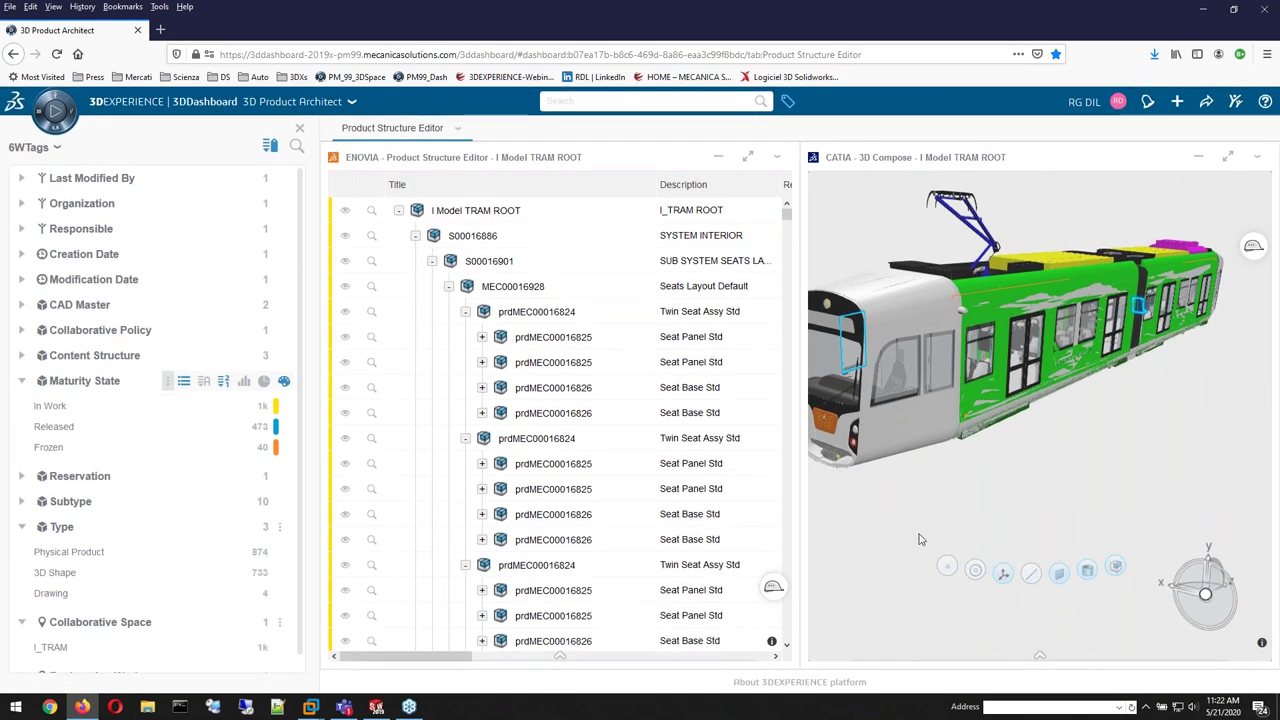
Step: Orbit the maturity-coloured tram to view its front, underside and side, selecting and deselecting the body
{"action": "left_click_drag", "start_coordinate": [958, 512], "coordinate": [991, 511]}
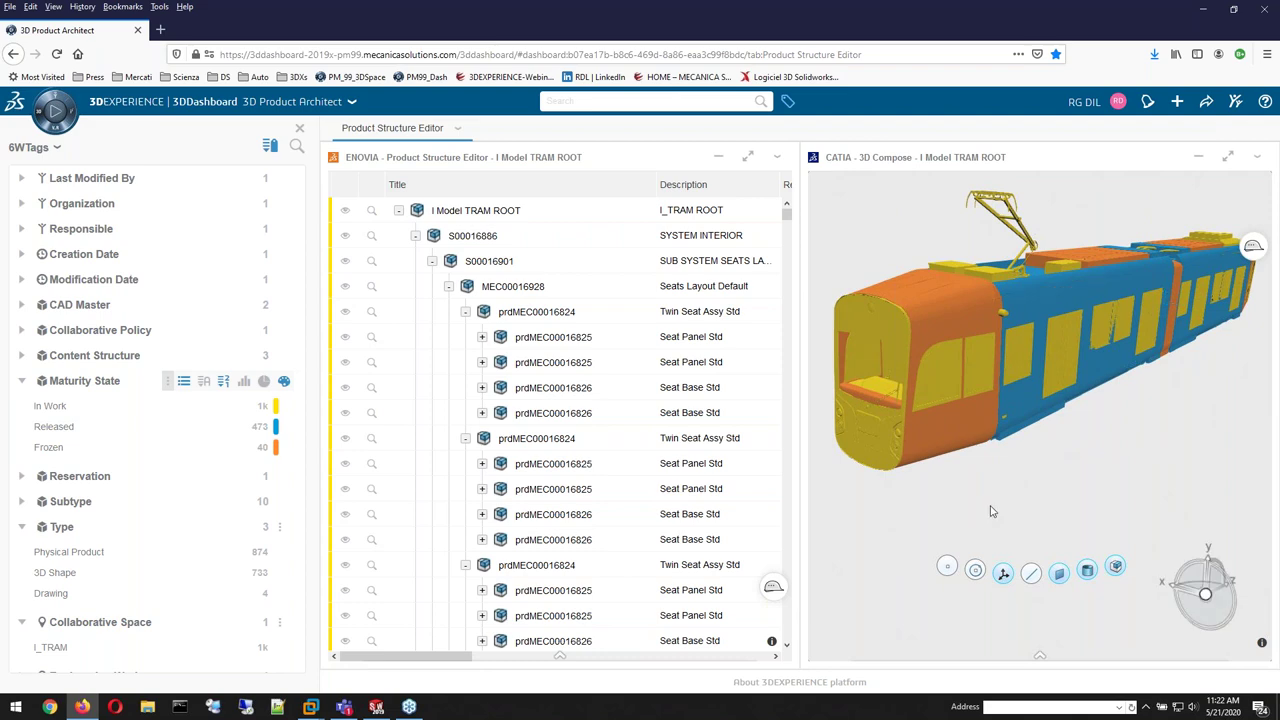
{"action": "mouse_move", "coordinate": [1094, 391]}
{"action": "left_mouse_down"}
{"action": "mouse_move", "coordinate": [1078, 293]}
{"action": "mouse_move", "coordinate": [1108, 423]}
{"action": "mouse_move", "coordinate": [1133, 459]}
{"action": "left_mouse_up"}
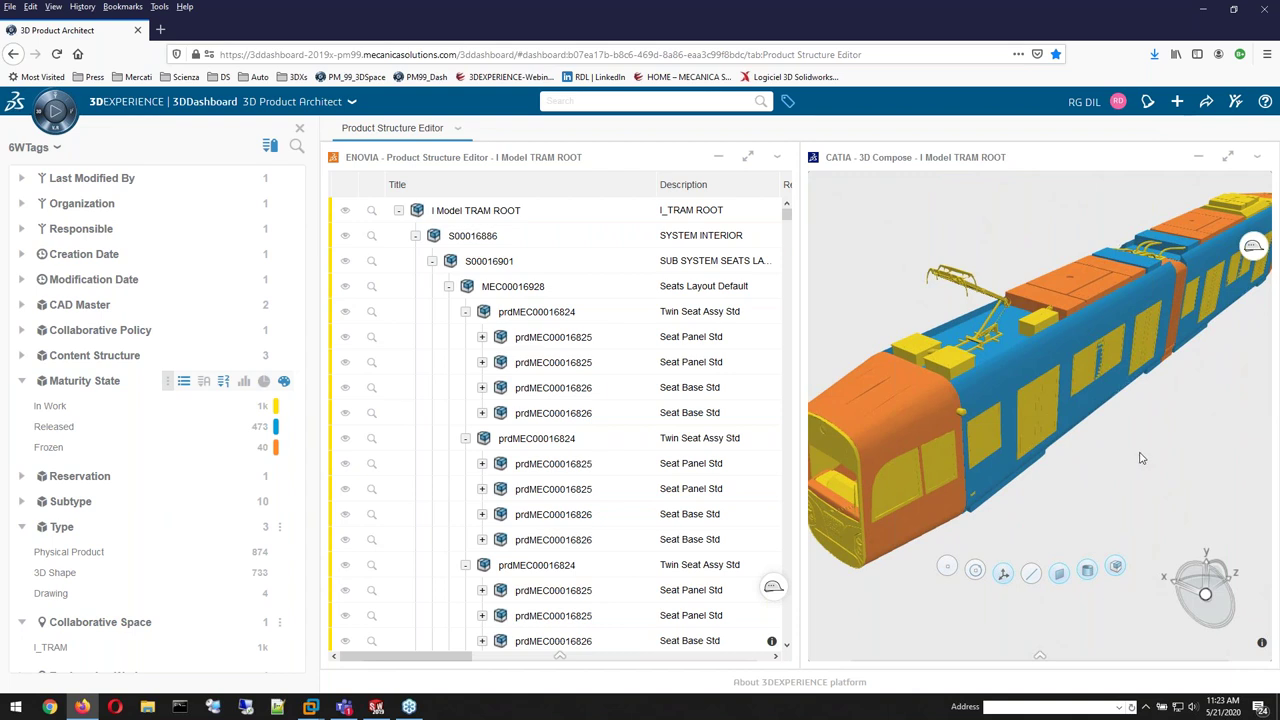
{"action": "left_click_drag", "start_coordinate": [1075, 435], "coordinate": [1038, 398]}
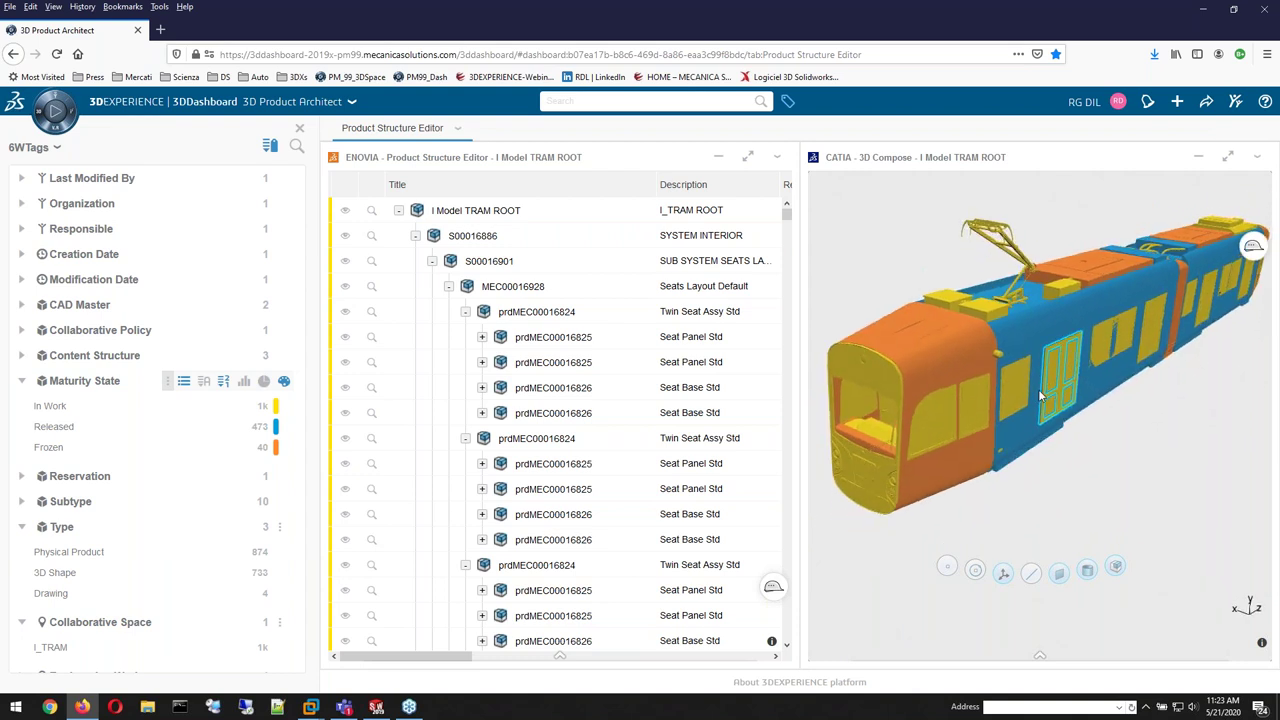
{"action": "left_click", "coordinate": [961, 364]}
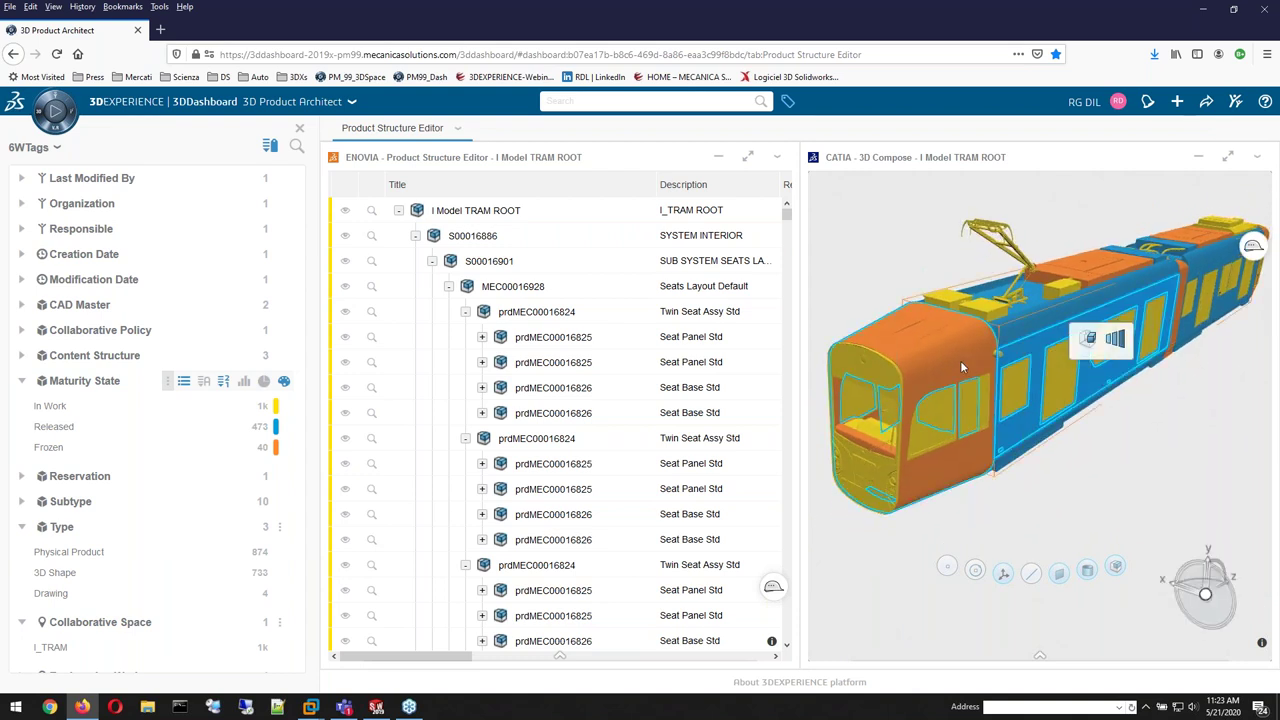
{"action": "left_click", "coordinate": [1028, 515]}
{"action": "mouse_move", "coordinate": [1028, 515]}
{"action": "left_mouse_down"}
{"action": "mouse_move", "coordinate": [1050, 503]}
{"action": "mouse_move", "coordinate": [1005, 528]}
{"action": "left_mouse_up"}
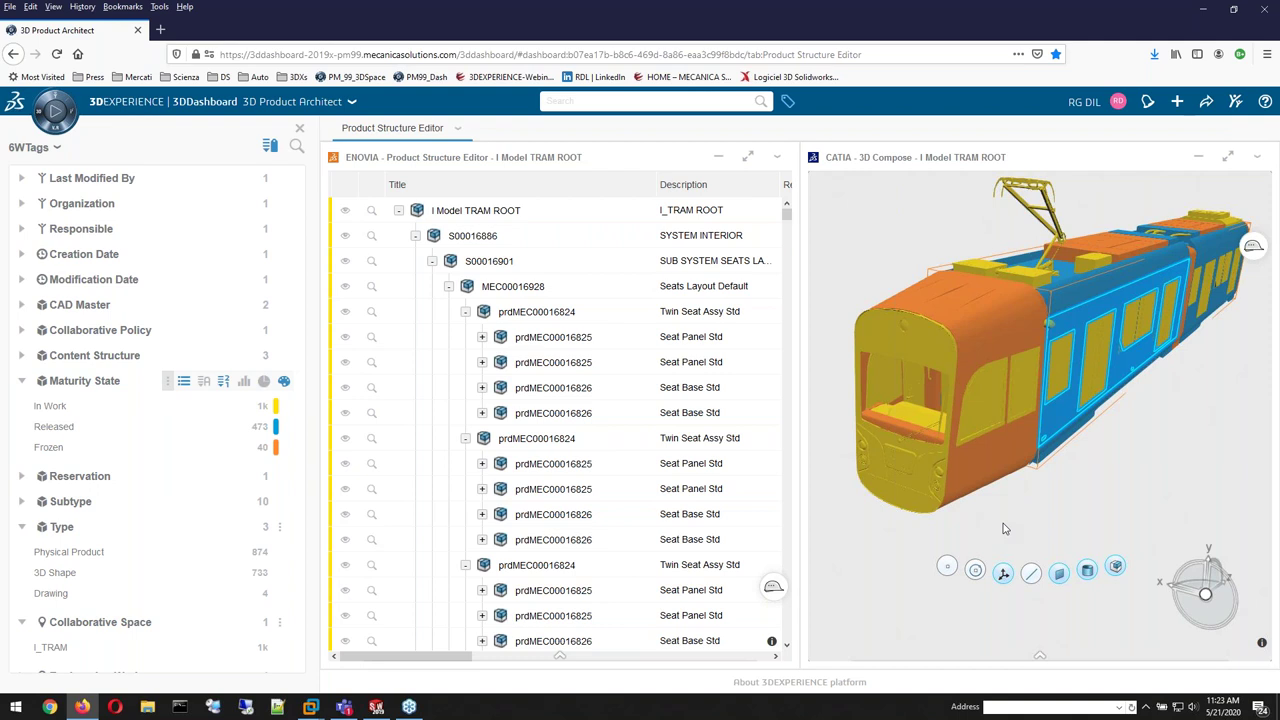
{"action": "left_click_drag", "start_coordinate": [1001, 515], "coordinate": [878, 285]}
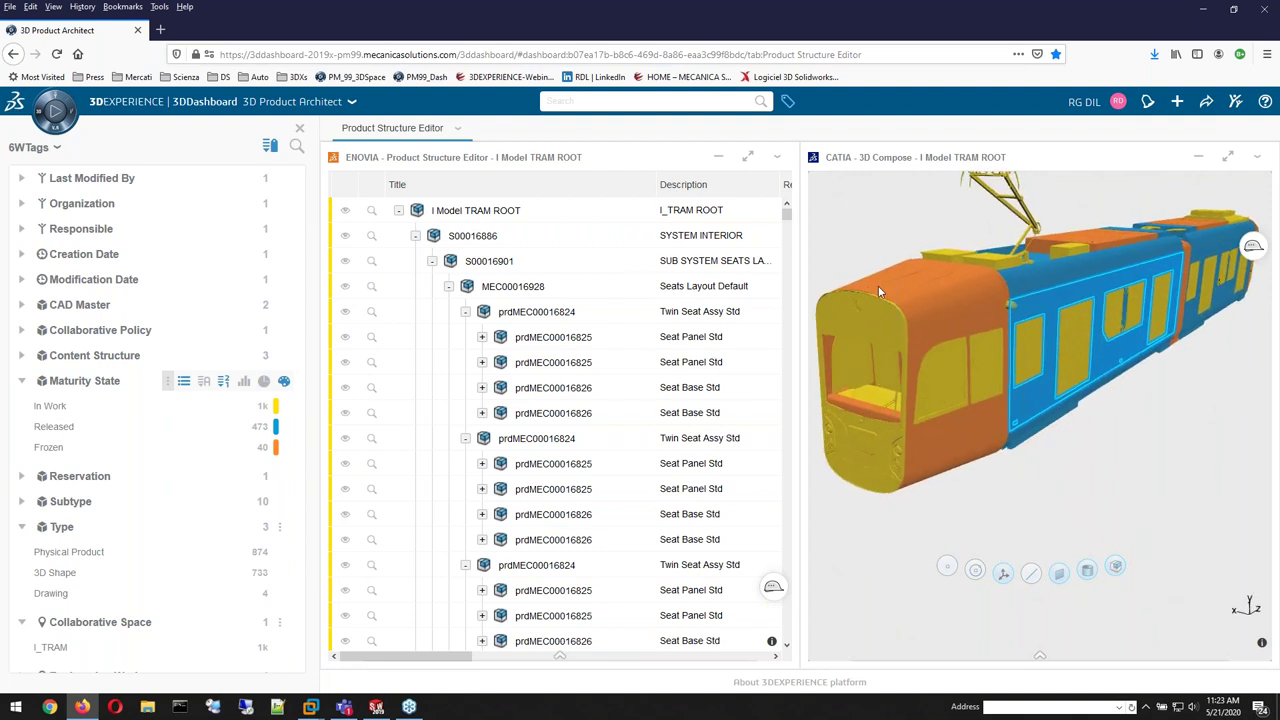
Step: Switch off maturity colouring and colour-code the tram by CAD Master instead
{"action": "left_click", "coordinate": [284, 381]}
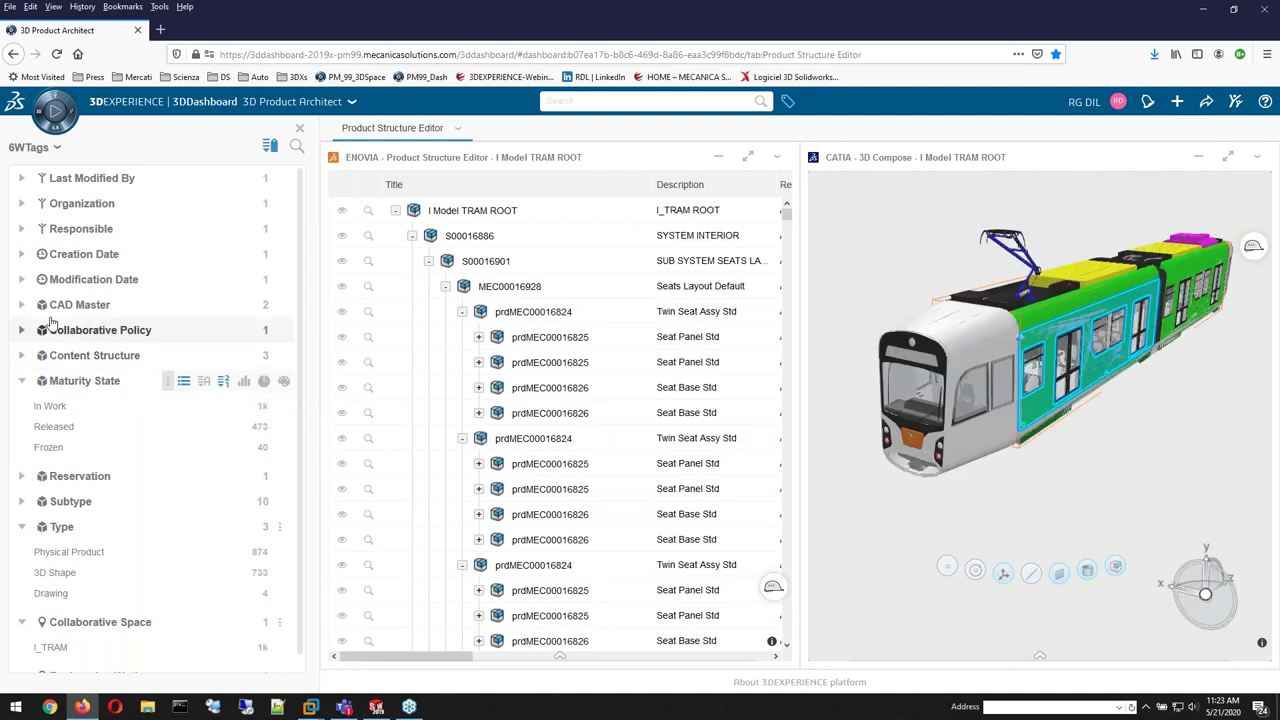
{"action": "left_click", "coordinate": [21, 304]}
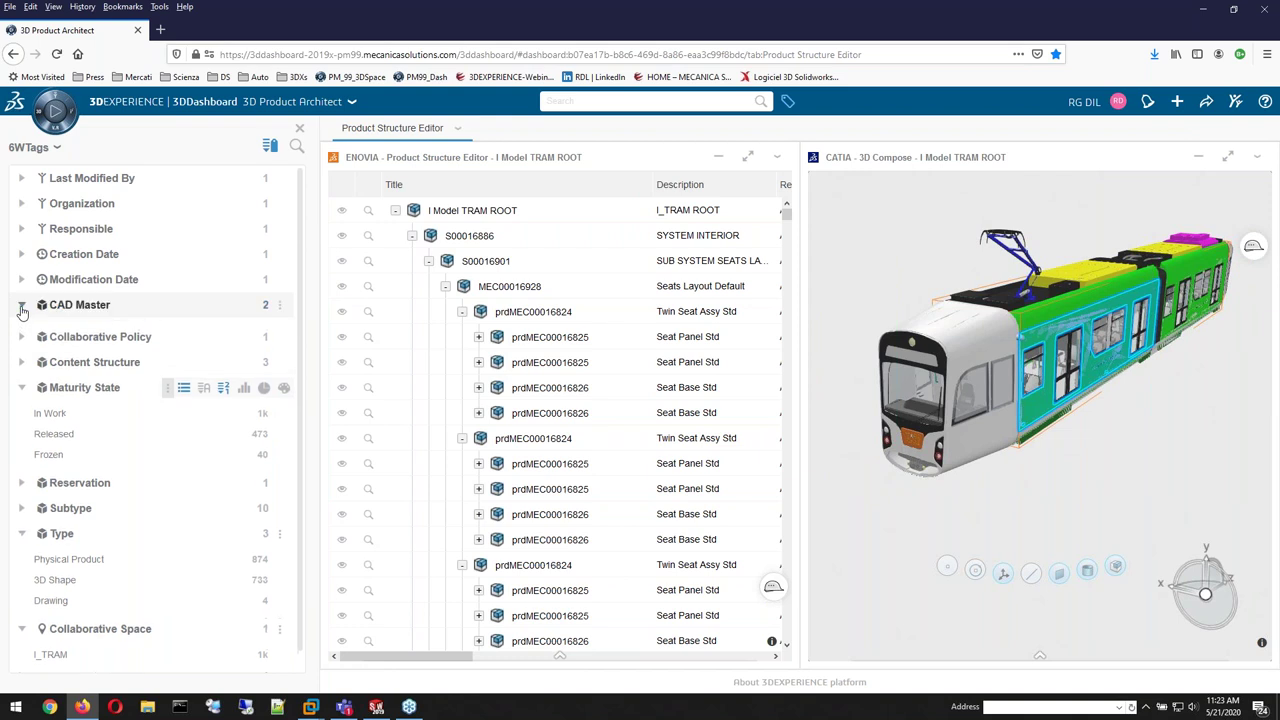
{"action": "left_click", "coordinate": [280, 306]}
{"action": "left_click", "coordinate": [284, 305]}
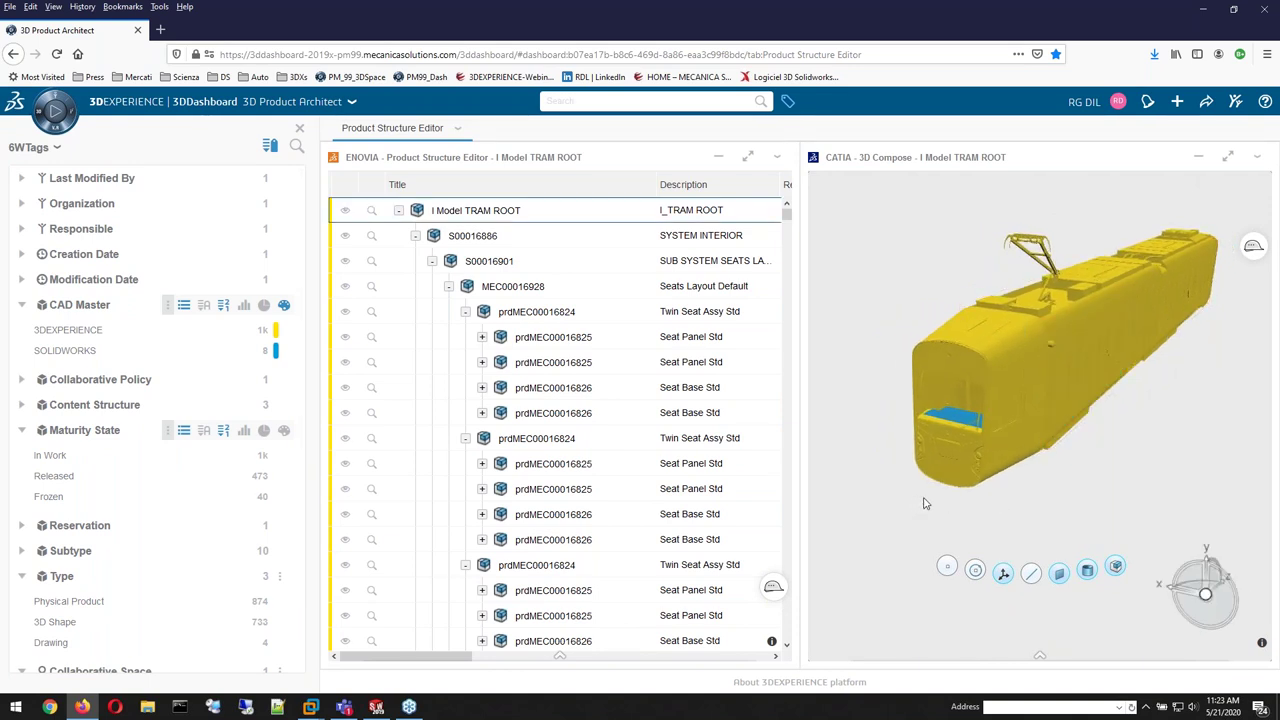
Step: Rotate the tram to a frontal view, select it, and turn off CAD Master colour coding
{"action": "scroll", "coordinate": [930, 495], "scroll_direction": "up", "scroll_amount": 2}
{"action": "scroll", "coordinate": [948, 482], "scroll_direction": "up", "scroll_amount": 3}
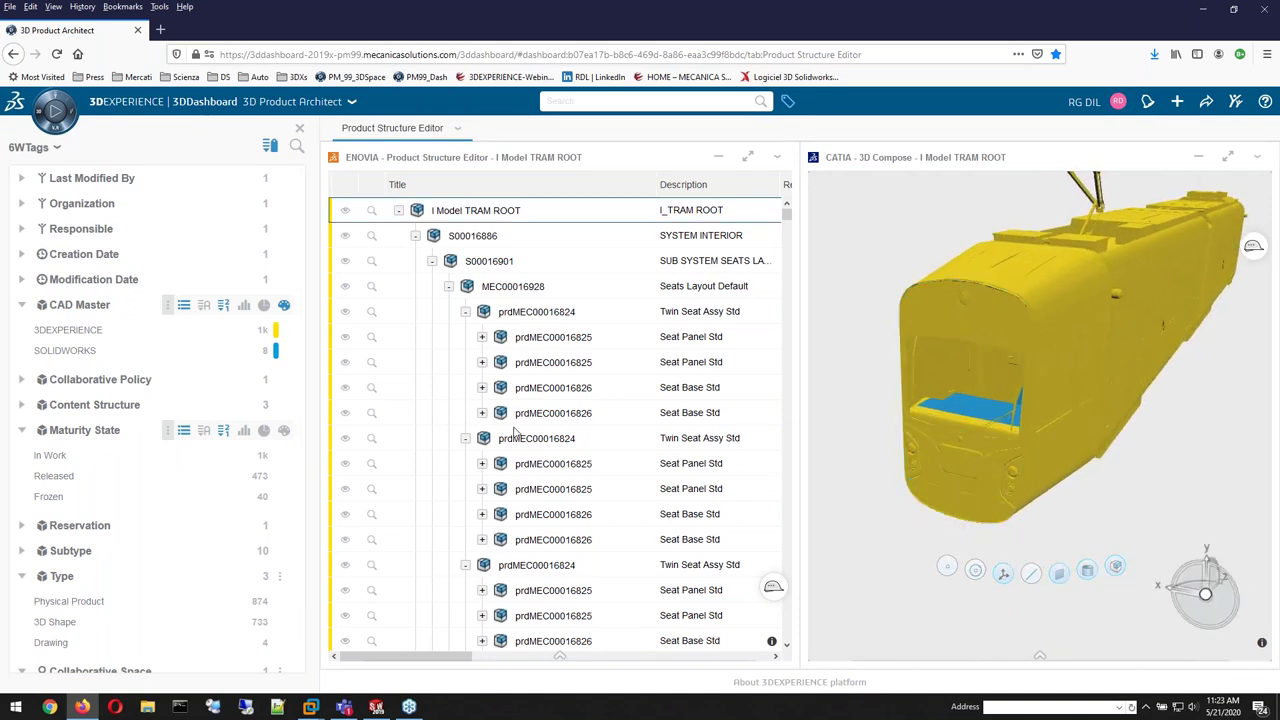
{"action": "middle_click_drag", "start_coordinate": [1018, 475], "coordinate": [1047, 486]}
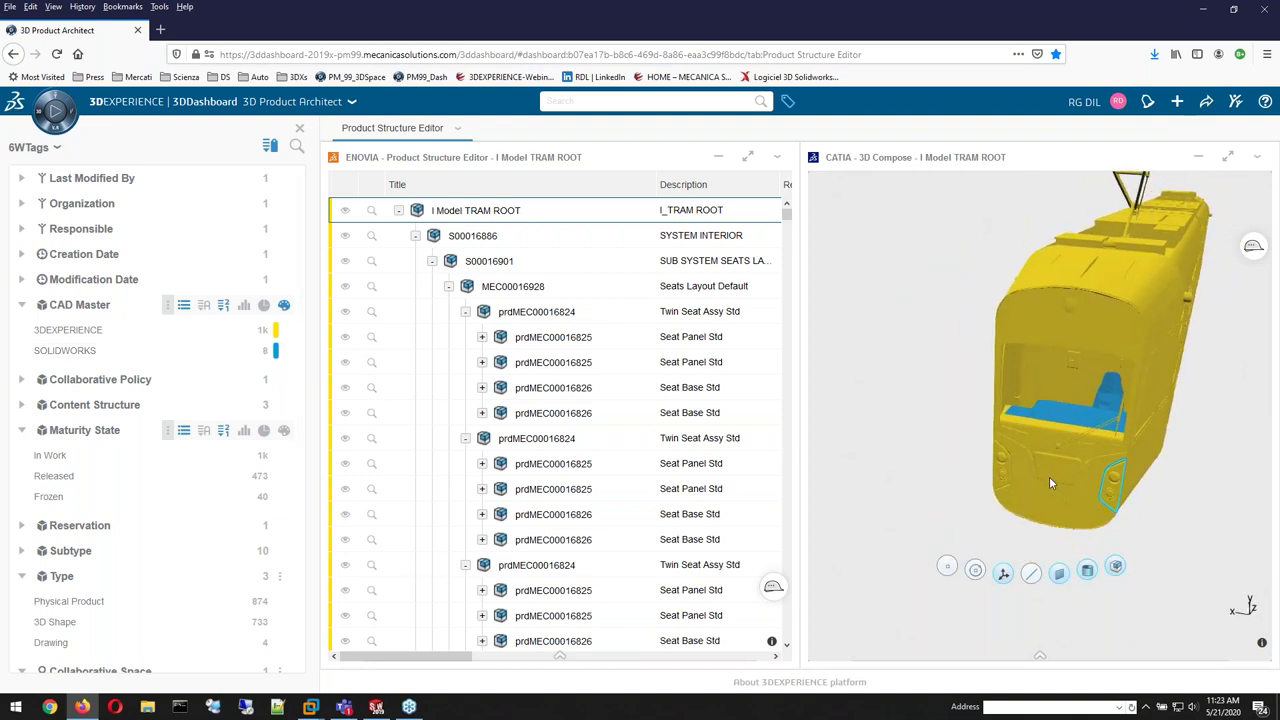
{"action": "left_click", "coordinate": [1050, 483]}
{"action": "left_click", "coordinate": [284, 308]}
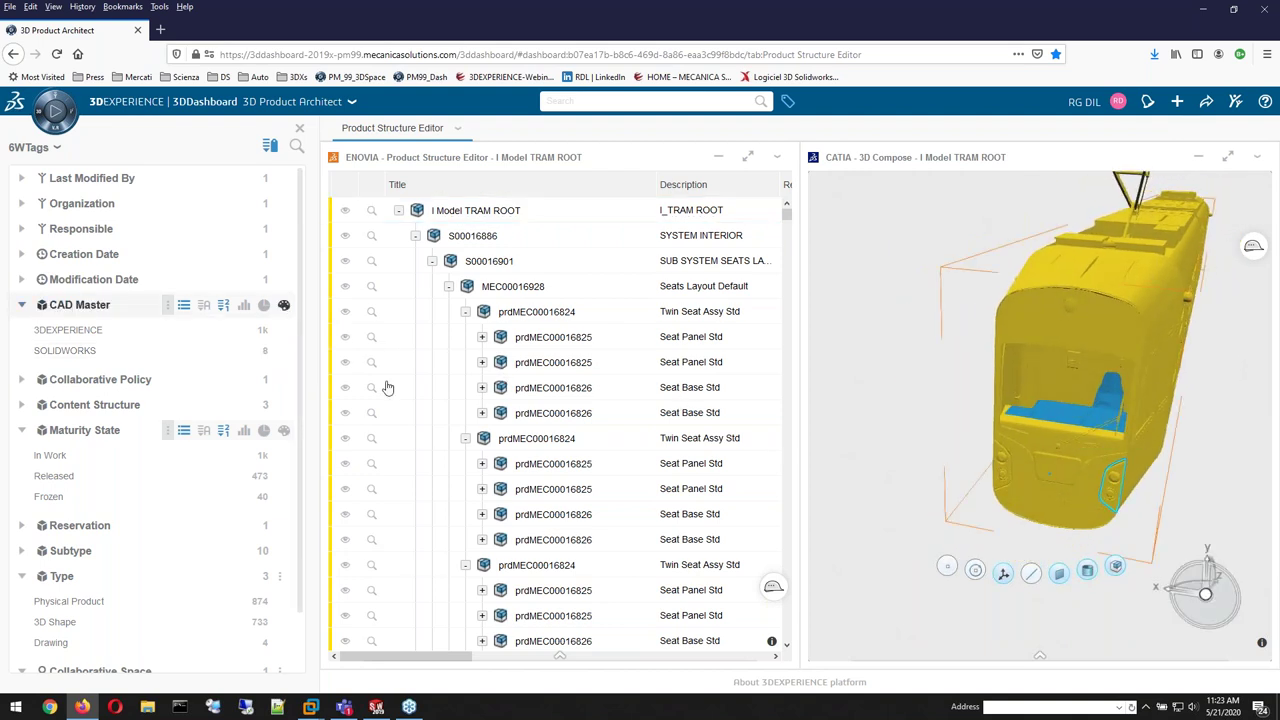
Step: Center the tree on the dashboard part, select Controller Dashboard MEC00016944, and check its CAD Master is SOLIDWORKS
{"action": "right_click", "coordinate": [1056, 418]}
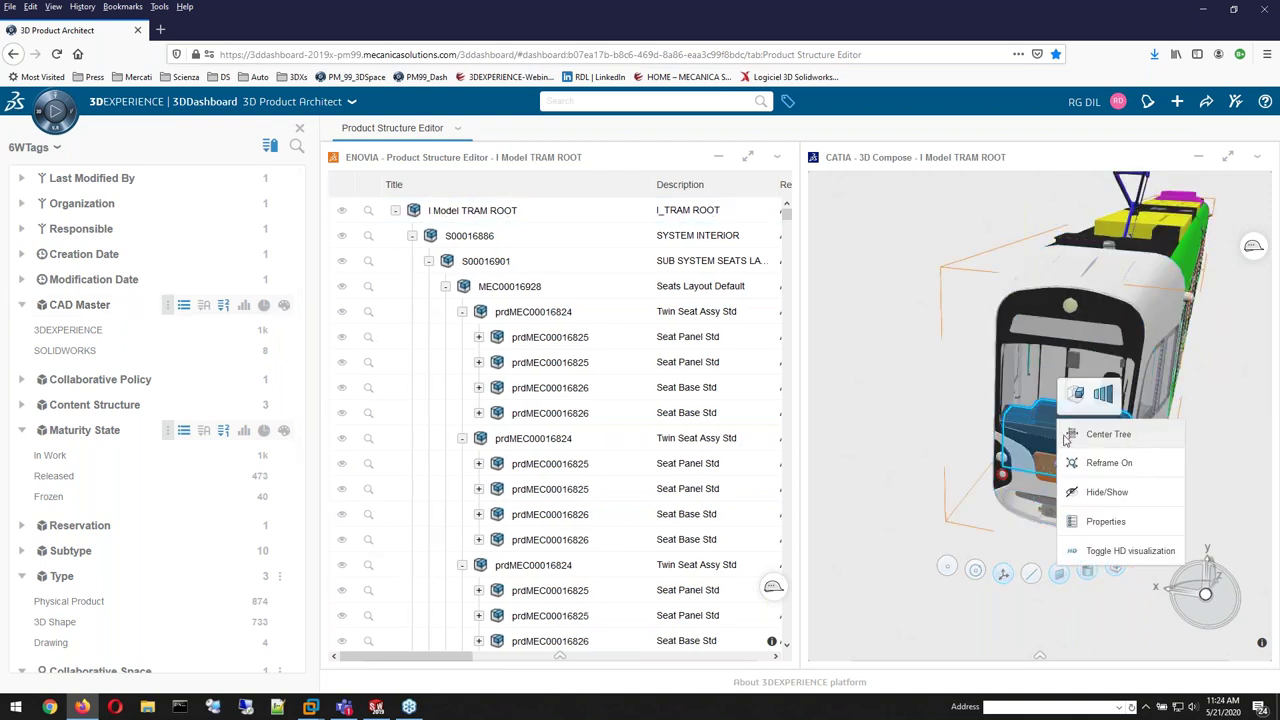
{"action": "left_click", "coordinate": [1063, 440]}
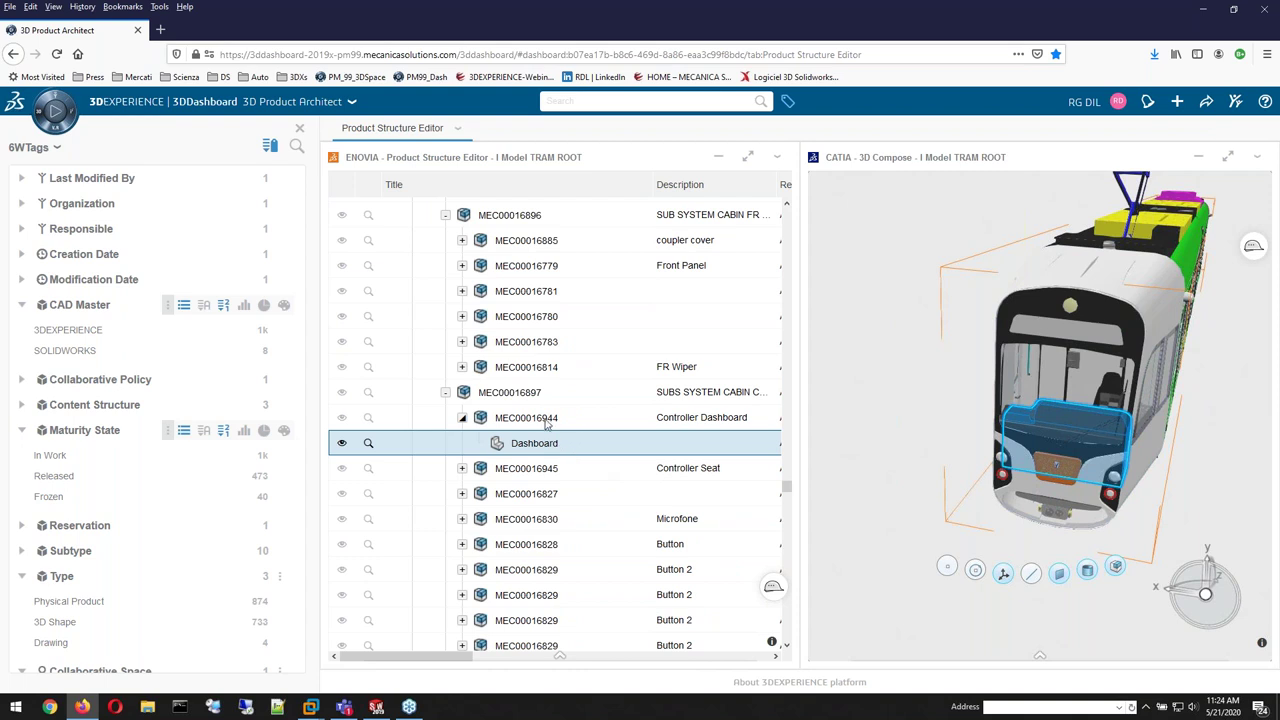
{"action": "left_click", "coordinate": [539, 425]}
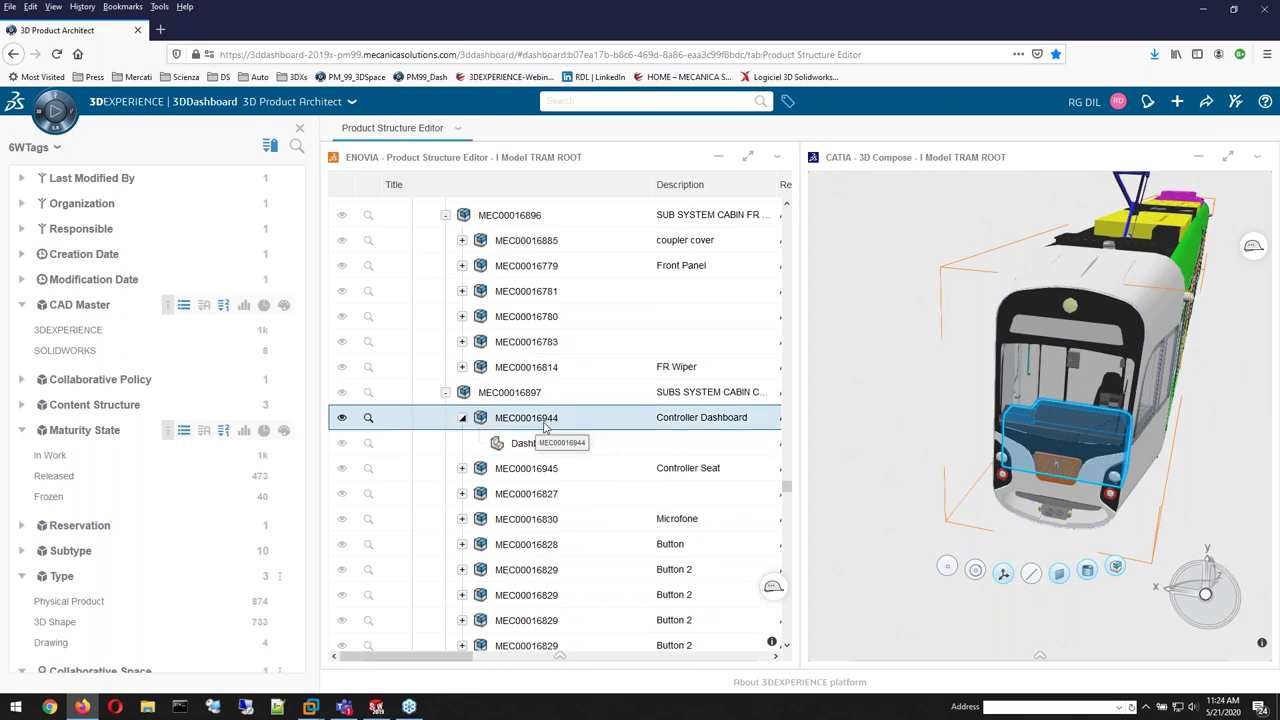
{"action": "left_click_drag", "start_coordinate": [440, 660], "coordinate": [550, 660]}
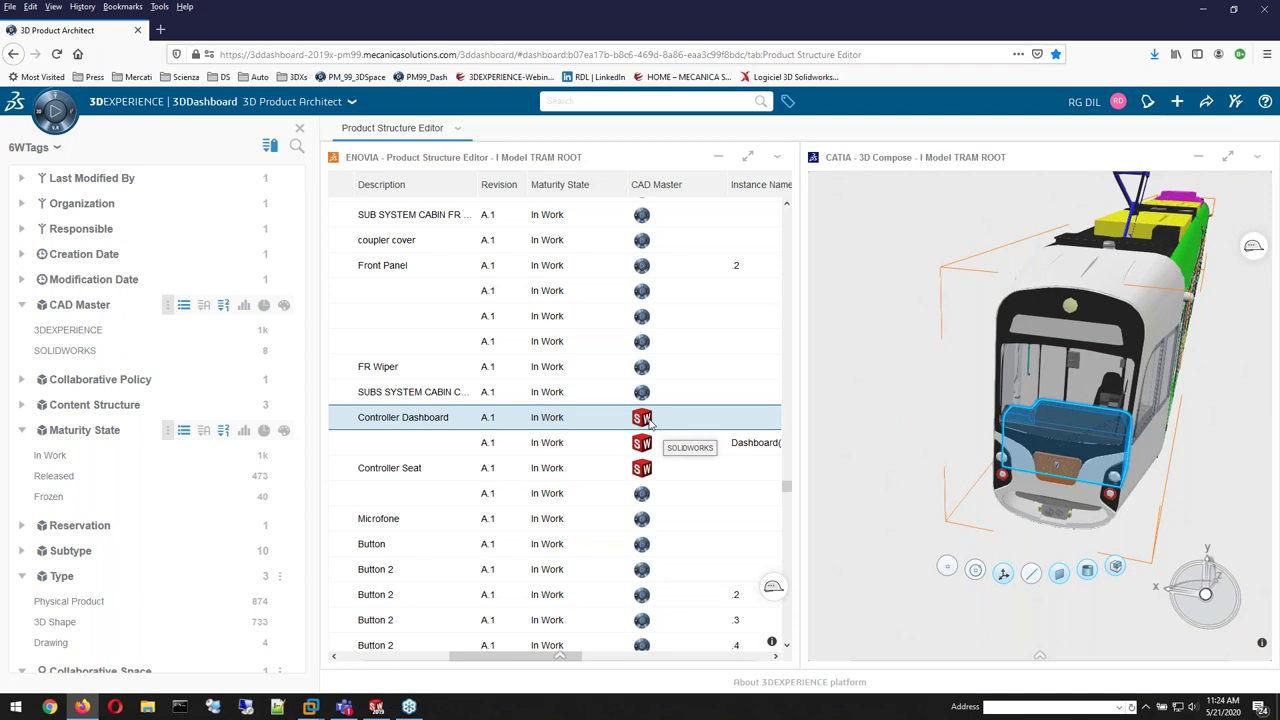
{"action": "left_click_drag", "start_coordinate": [525, 658], "coordinate": [491, 662]}
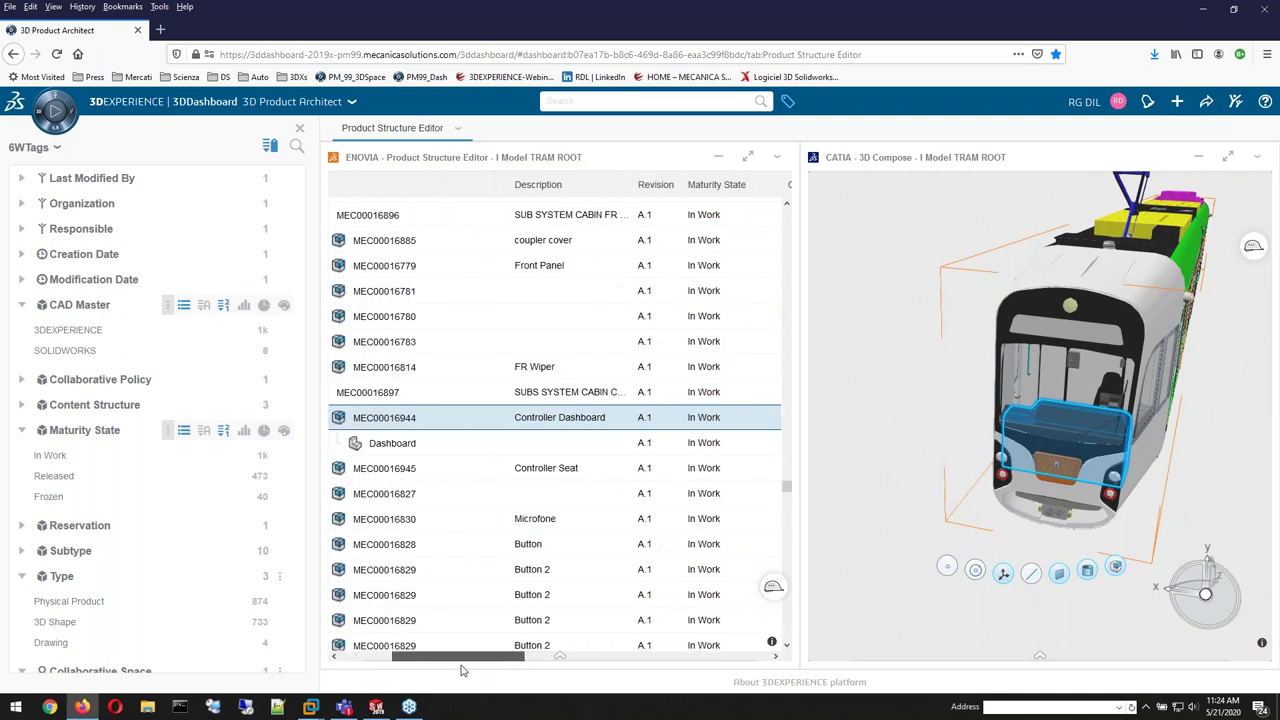
{"action": "left_click_drag", "start_coordinate": [491, 662], "coordinate": [444, 662]}
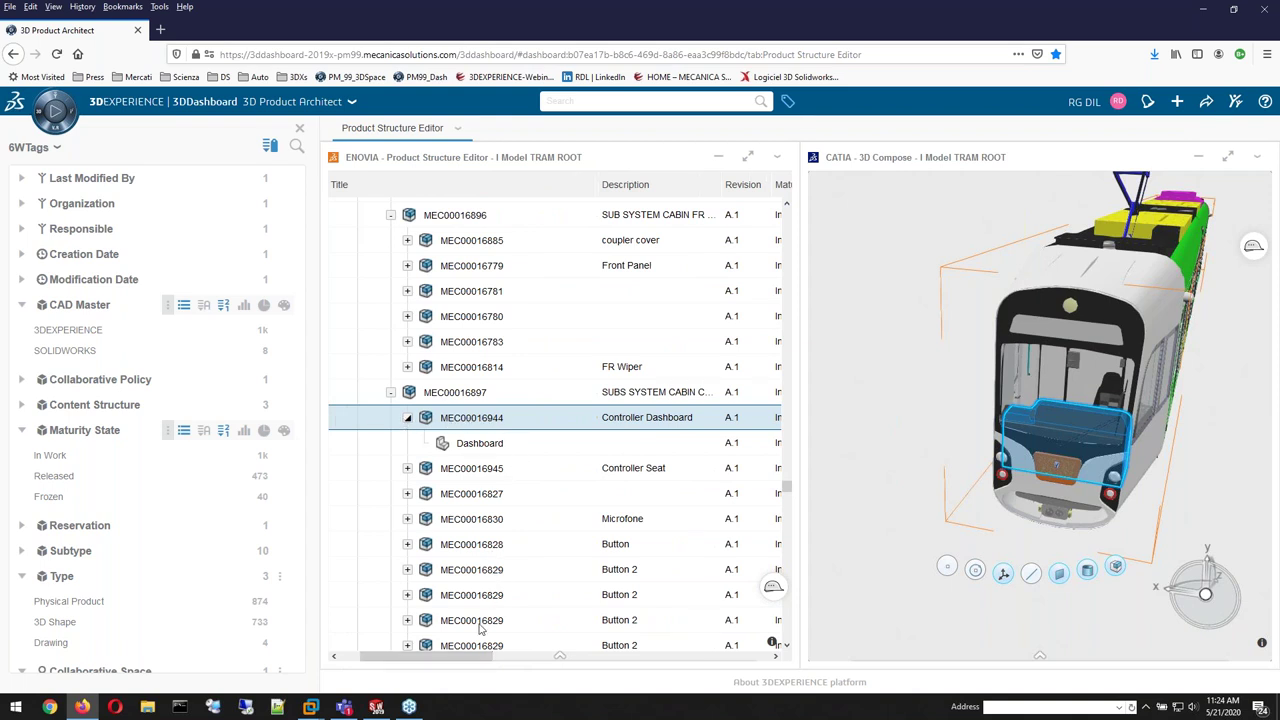
{"action": "left_click_drag", "start_coordinate": [480, 662], "coordinate": [491, 662]}
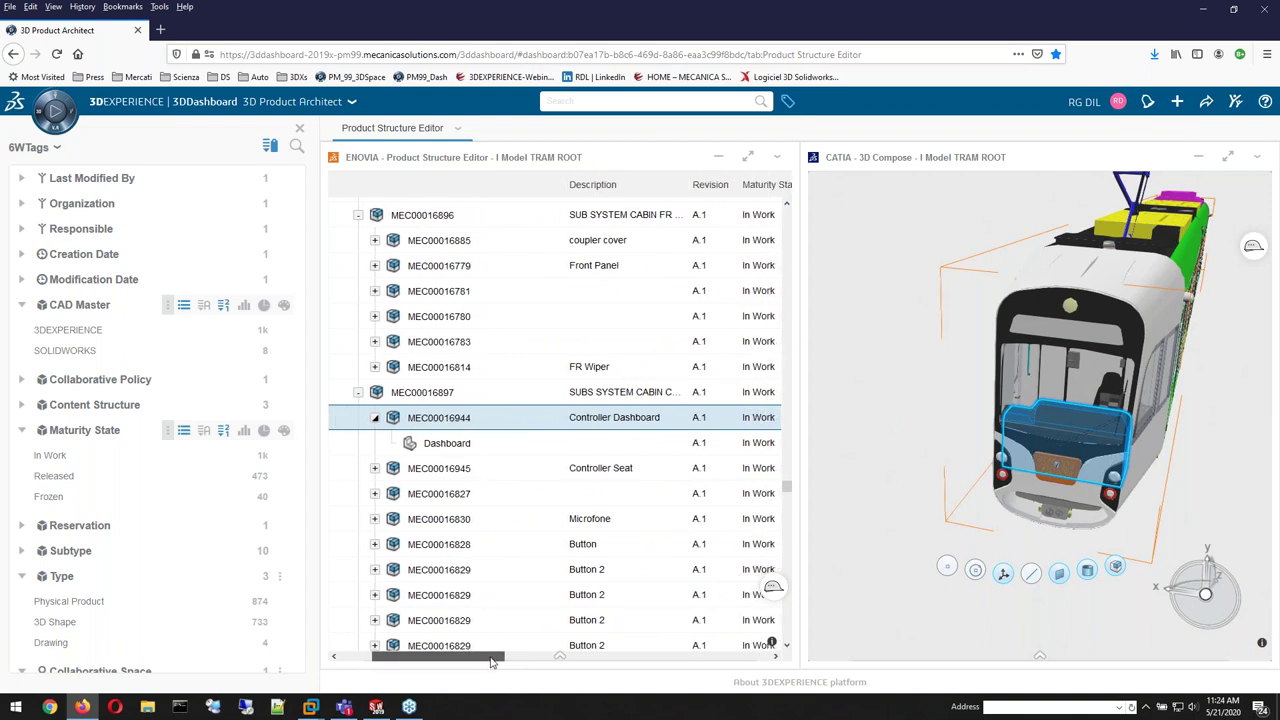
Step: Hide the 6WTags panel and launch SOLIDWORKS from My 3D Modeling Apps in the compass
{"action": "left_click", "coordinate": [299, 129]}
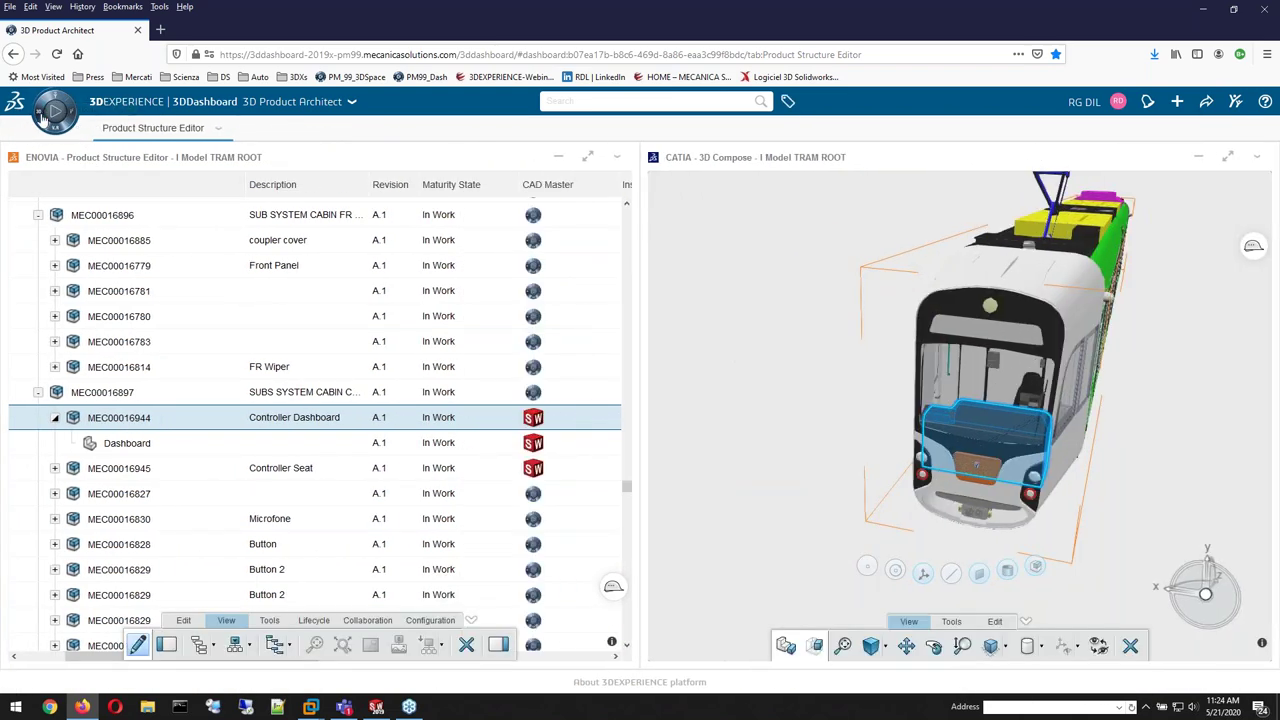
{"action": "left_click", "coordinate": [40, 115]}
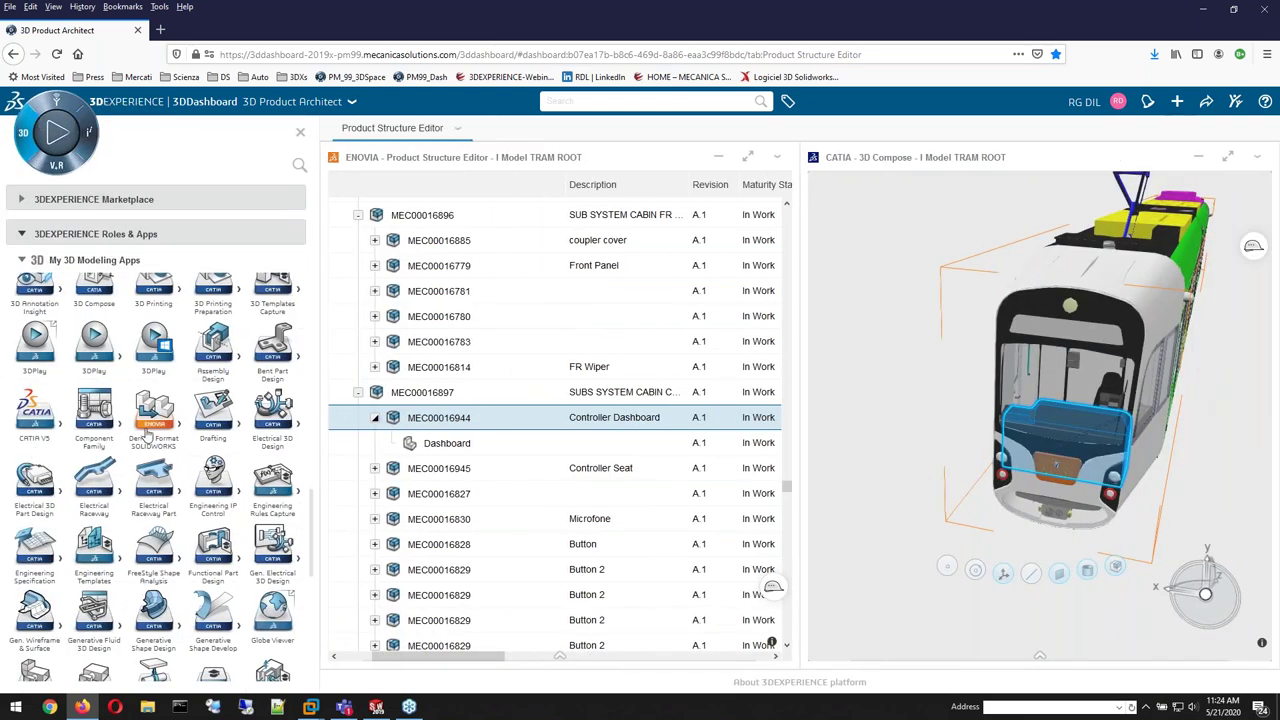
{"action": "scroll", "coordinate": [185, 456], "scroll_direction": "down", "scroll_amount": 2}
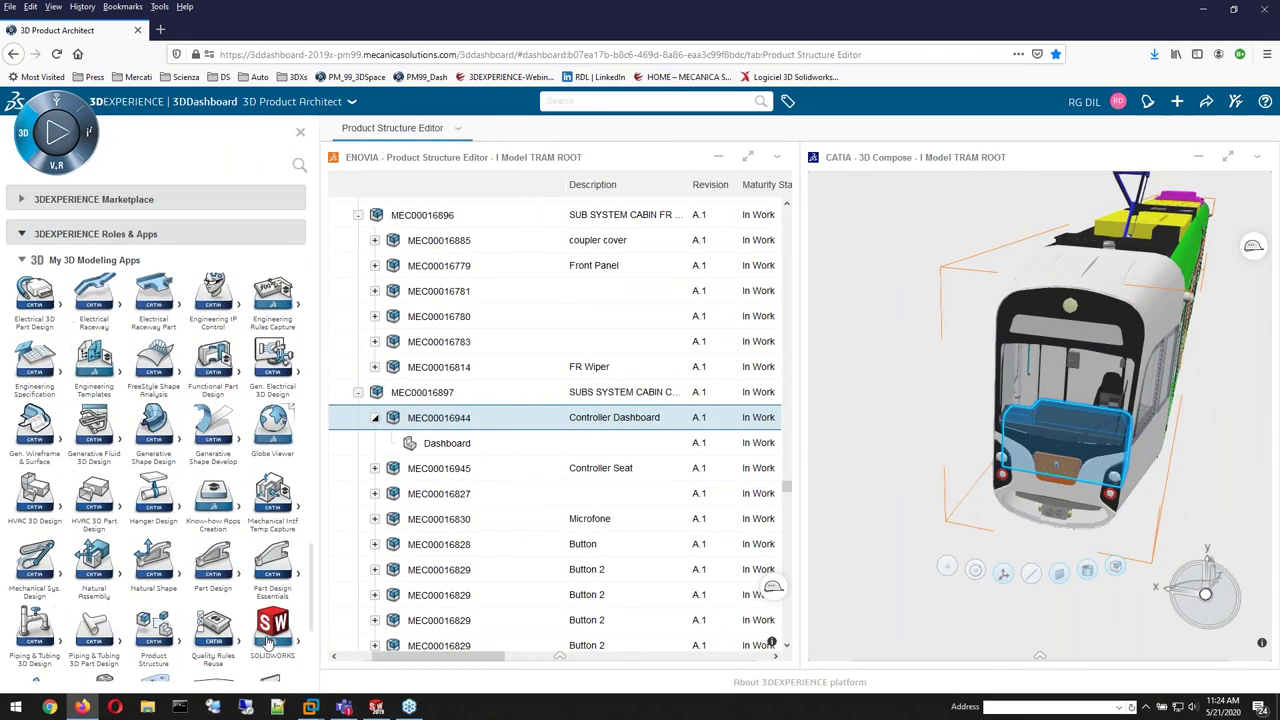
{"action": "scroll", "coordinate": [200, 497], "scroll_direction": "up", "scroll_amount": 1}
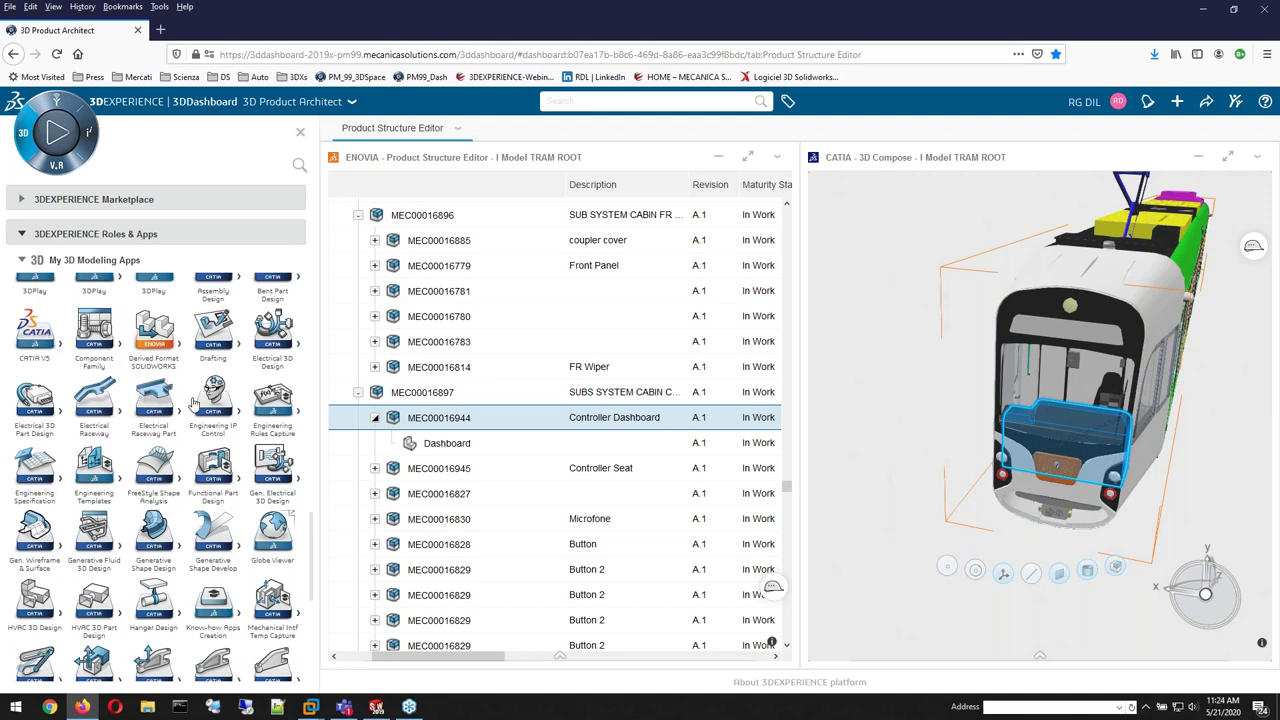
{"action": "scroll", "coordinate": [230, 480], "scroll_direction": "down", "scroll_amount": 3}
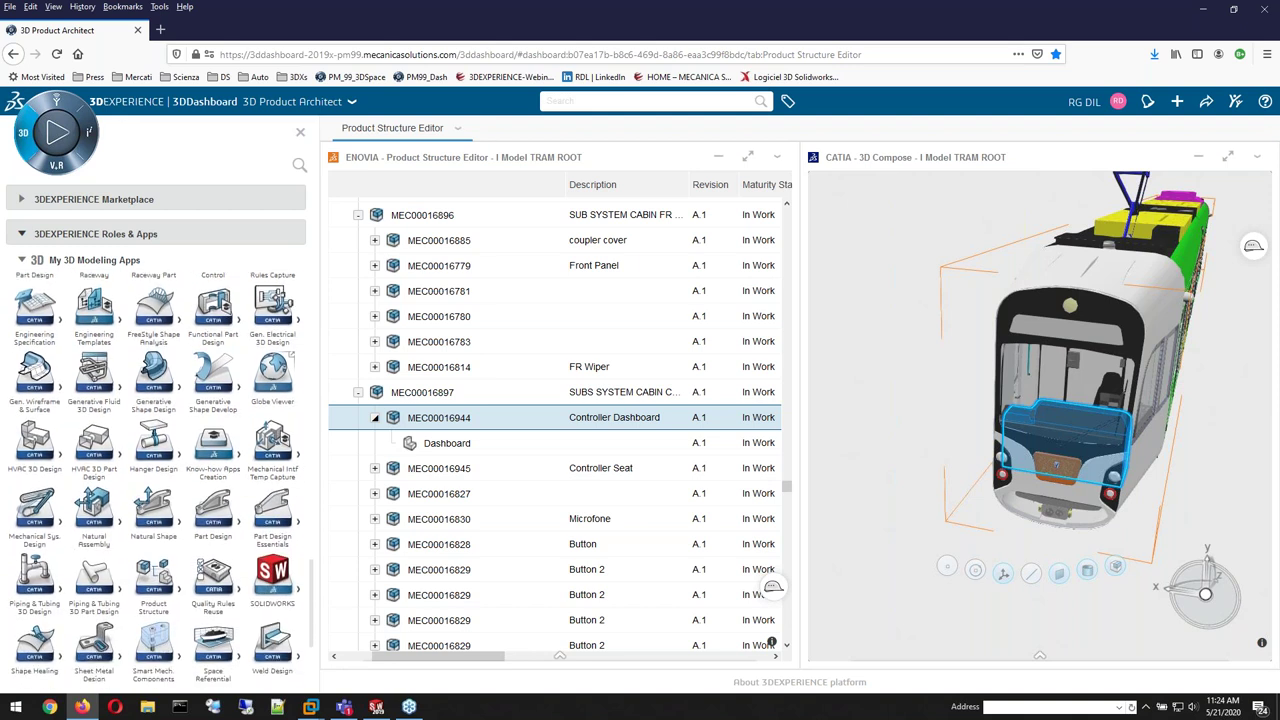
{"action": "left_click", "coordinate": [274, 577]}
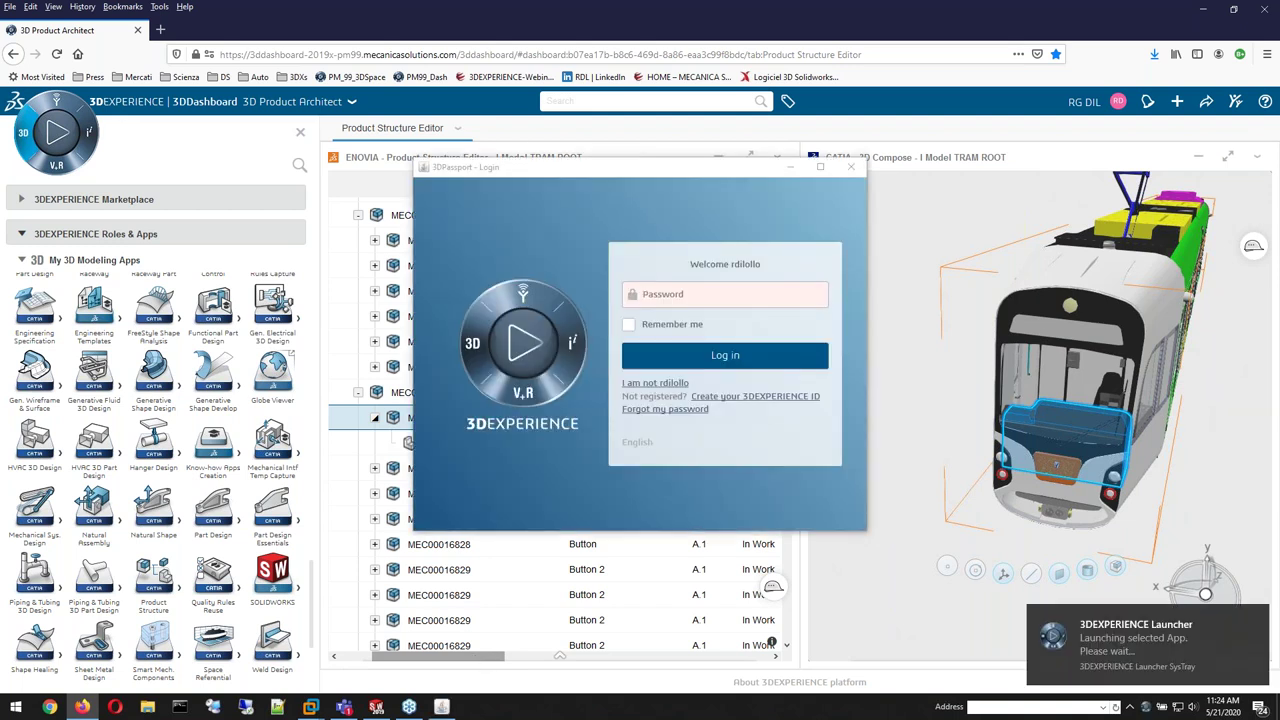
Step: Sign in with the account password, confirm the I_TRAM Leader credentials, and check the loading SOLIDWORKS window
{"action": "left_click", "coordinate": [655, 304]}
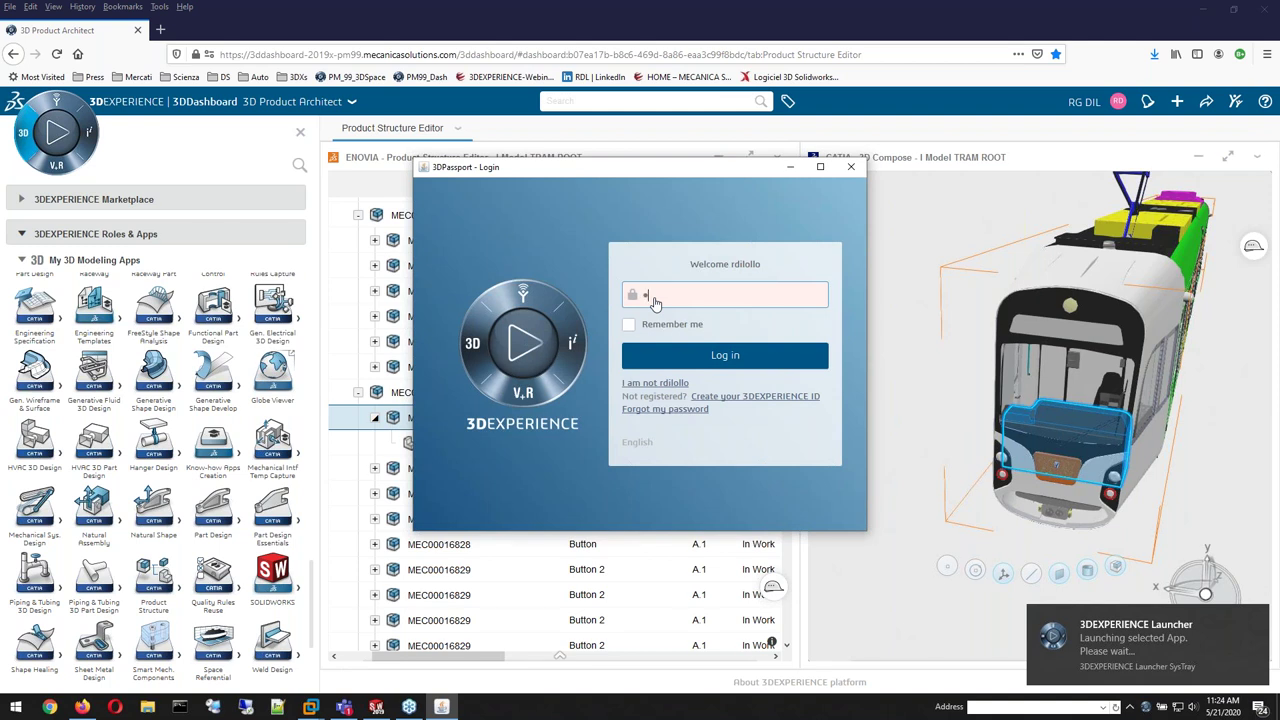
{"action": "type", "text": "••••"}
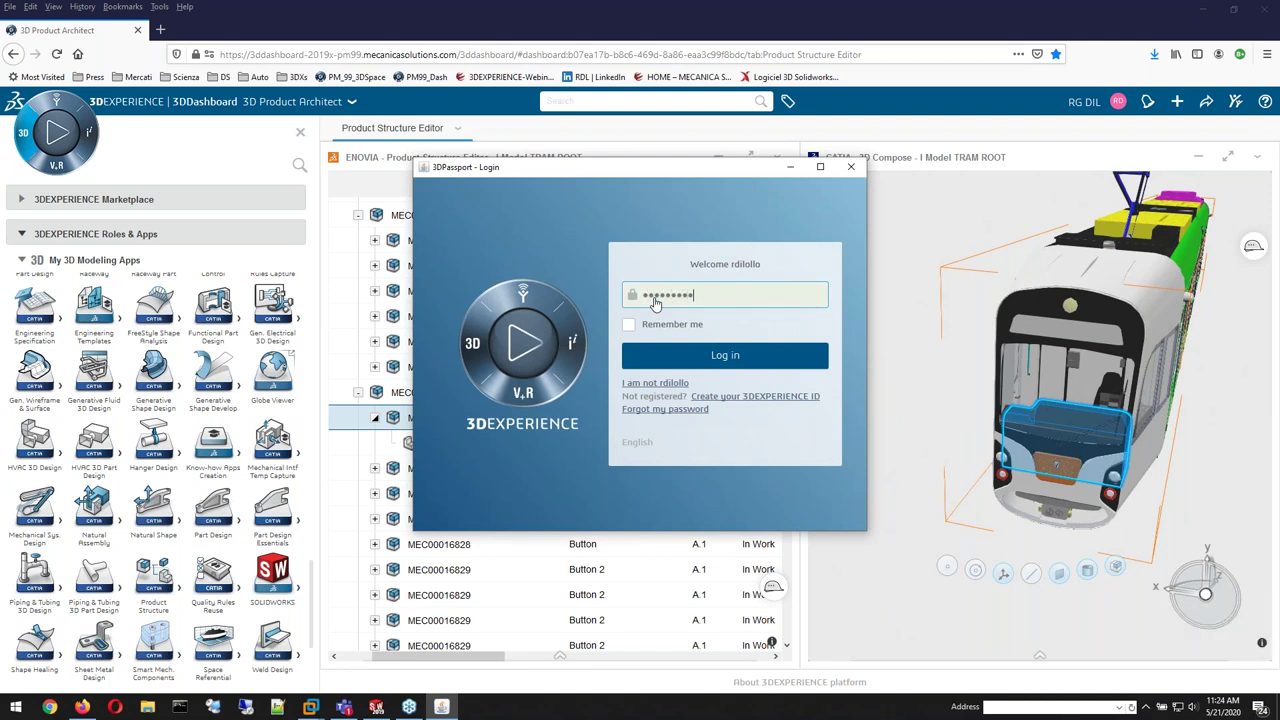
{"action": "key", "text": "BackSpace"}
{"action": "key", "text": "BackSpace"}
{"action": "key", "text": "BackSpace"}
{"action": "type", "text": "•••••"}
{"action": "key", "text": "Return"}
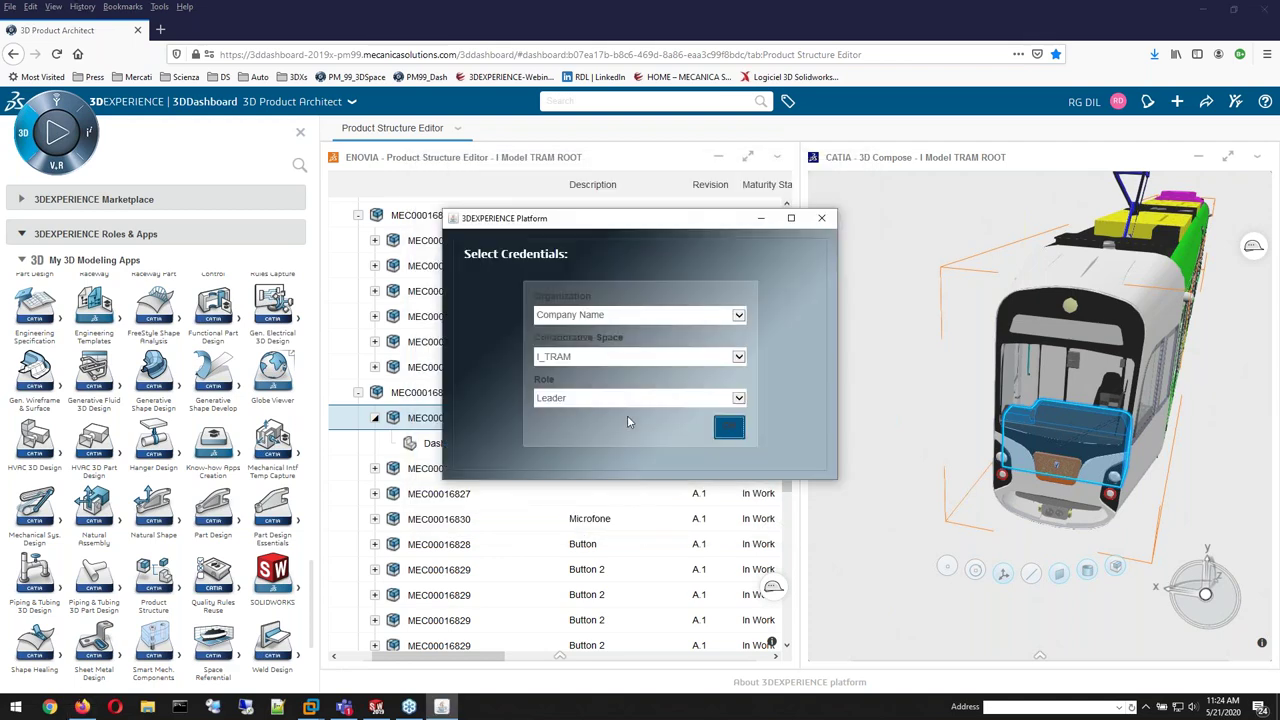
{"action": "left_click", "coordinate": [730, 428]}
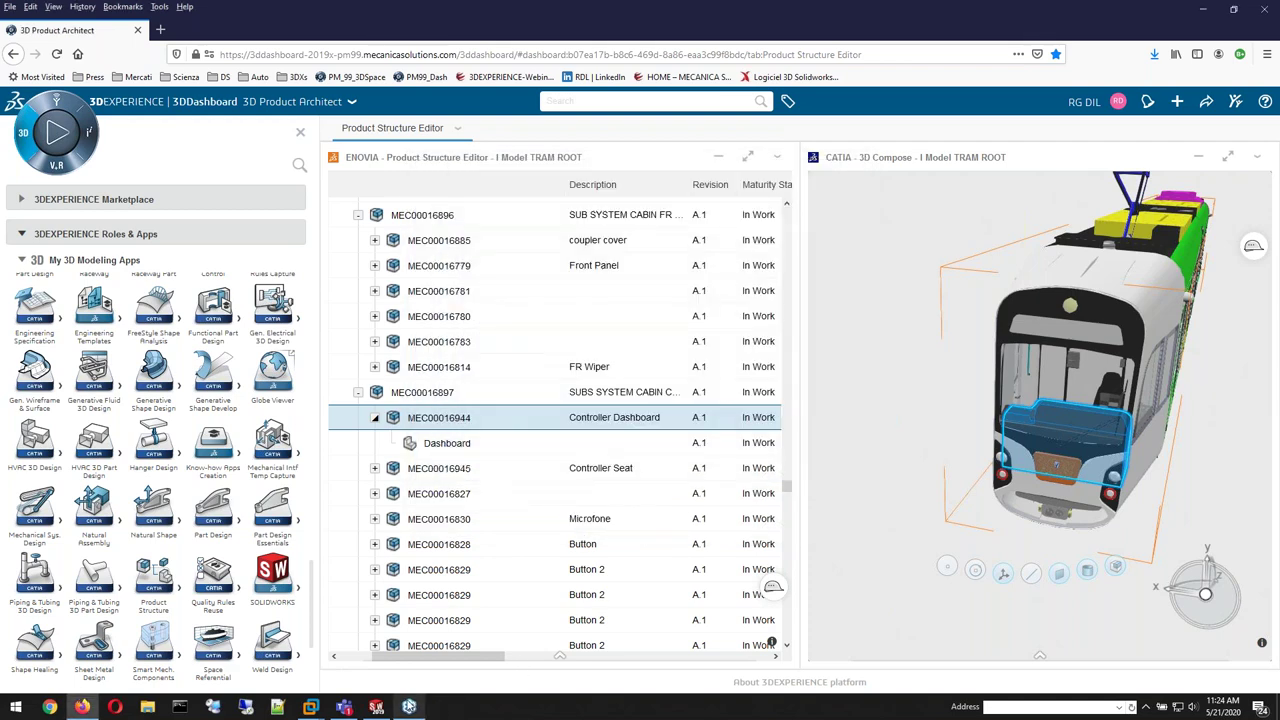
{"action": "left_click", "coordinate": [377, 708]}
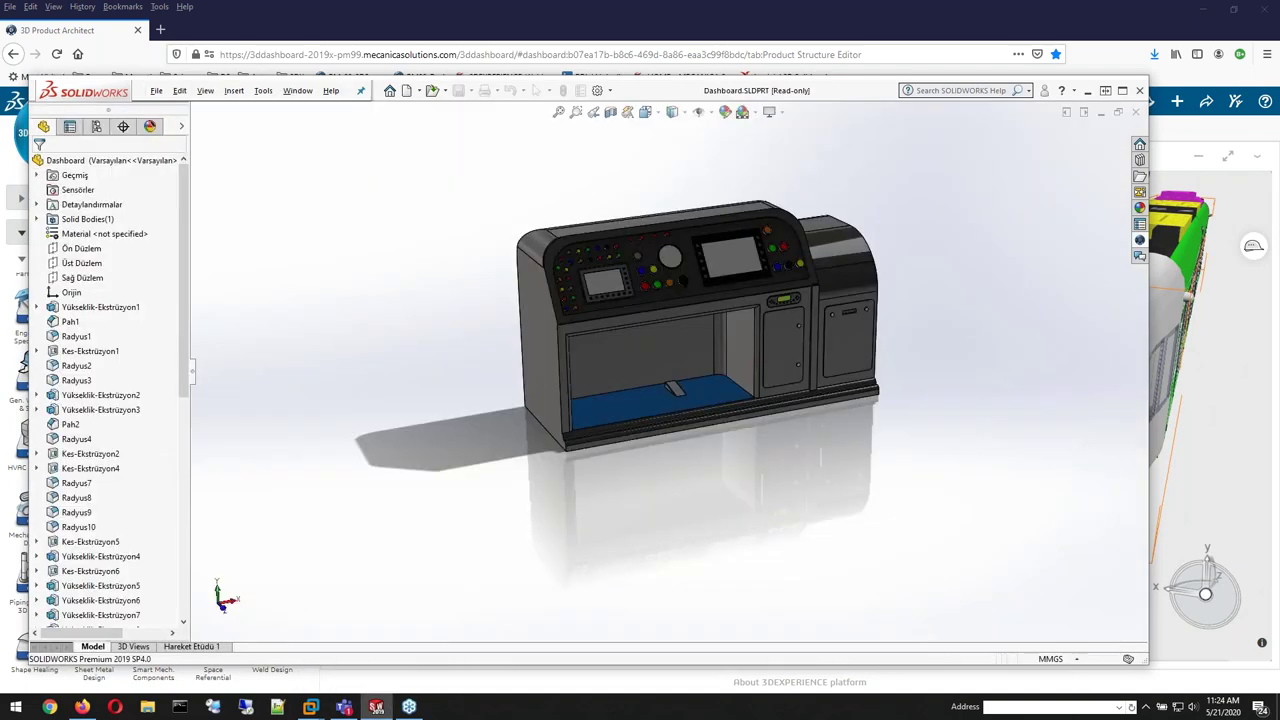
{"action": "left_click", "coordinate": [372, 707]}
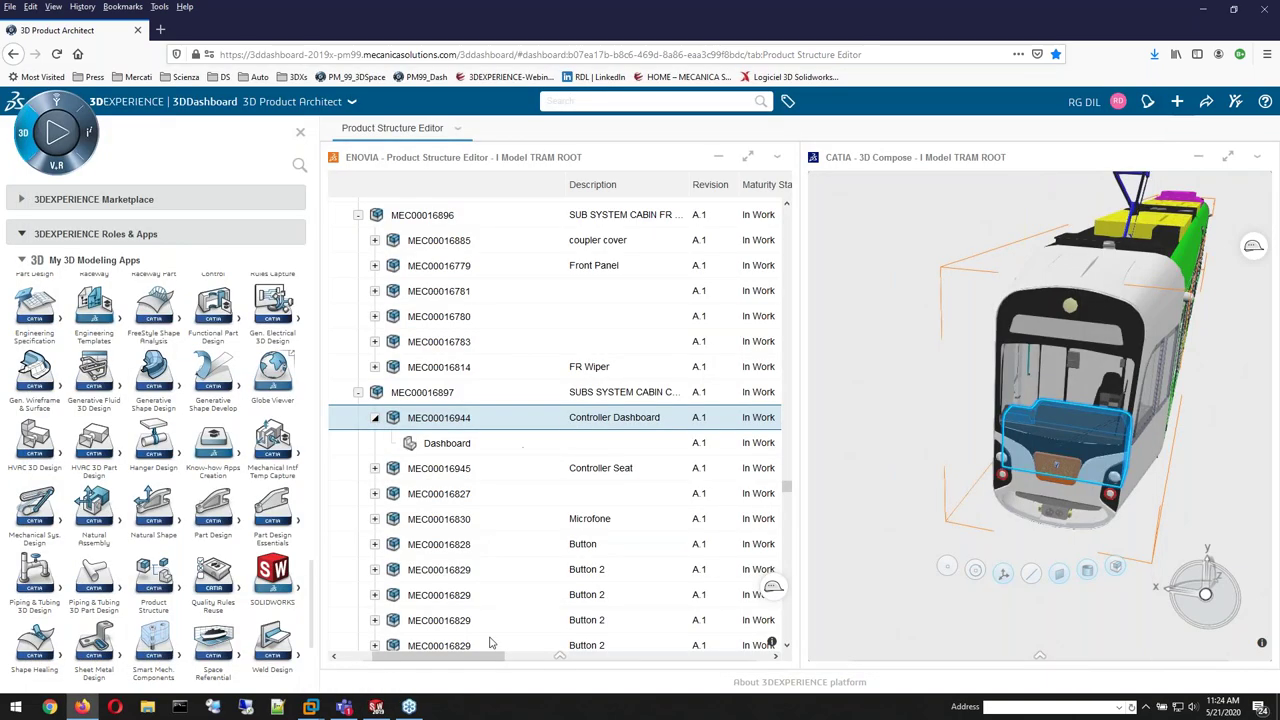
Step: Restore SOLIDWORKS, view Dashboard.SLDPRT from above, and show its PLM session contents
{"action": "left_click", "coordinate": [372, 707]}
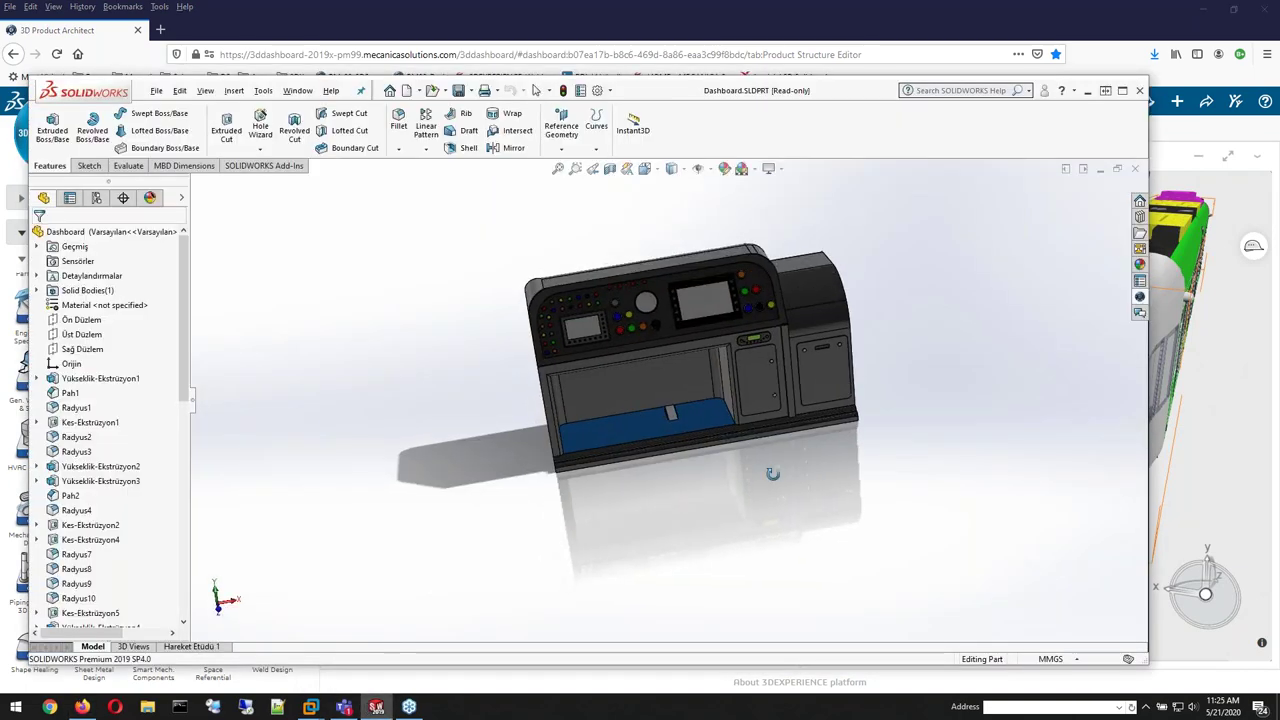
{"action": "left_click_drag", "start_coordinate": [178, 346], "coordinate": [224, 427]}
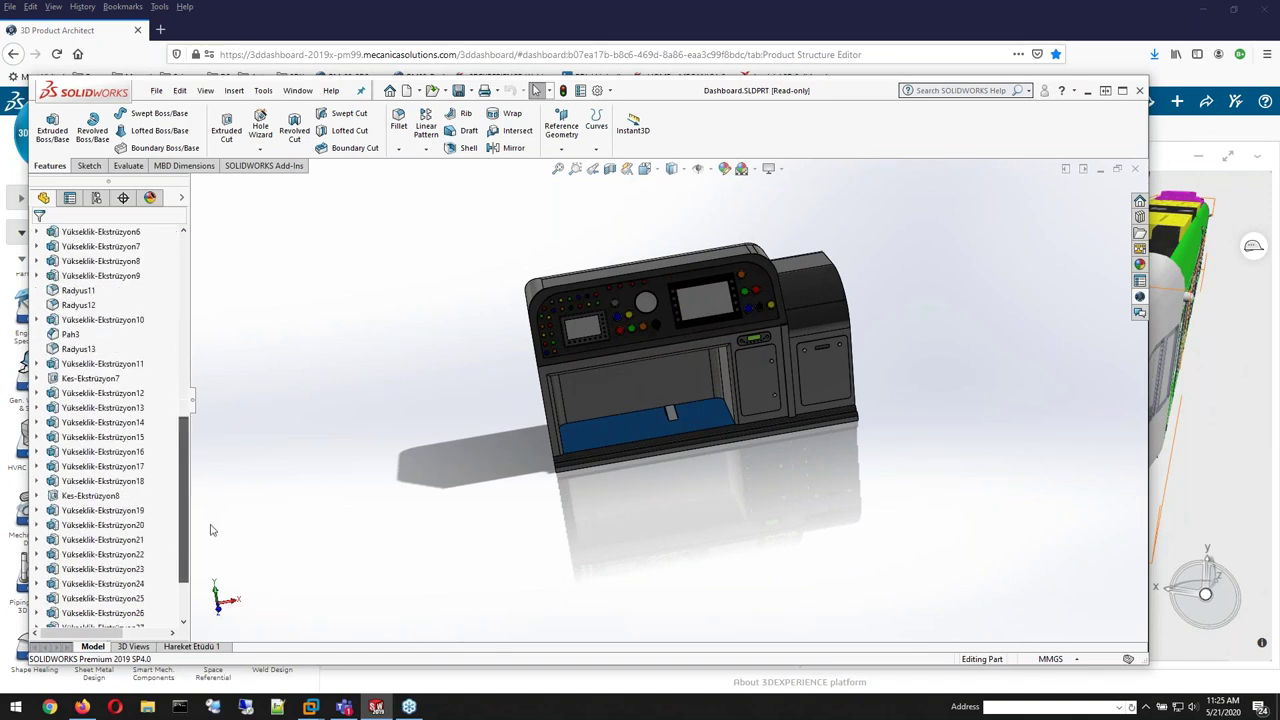
{"action": "middle_click_drag", "start_coordinate": [840, 489], "coordinate": [940, 425]}
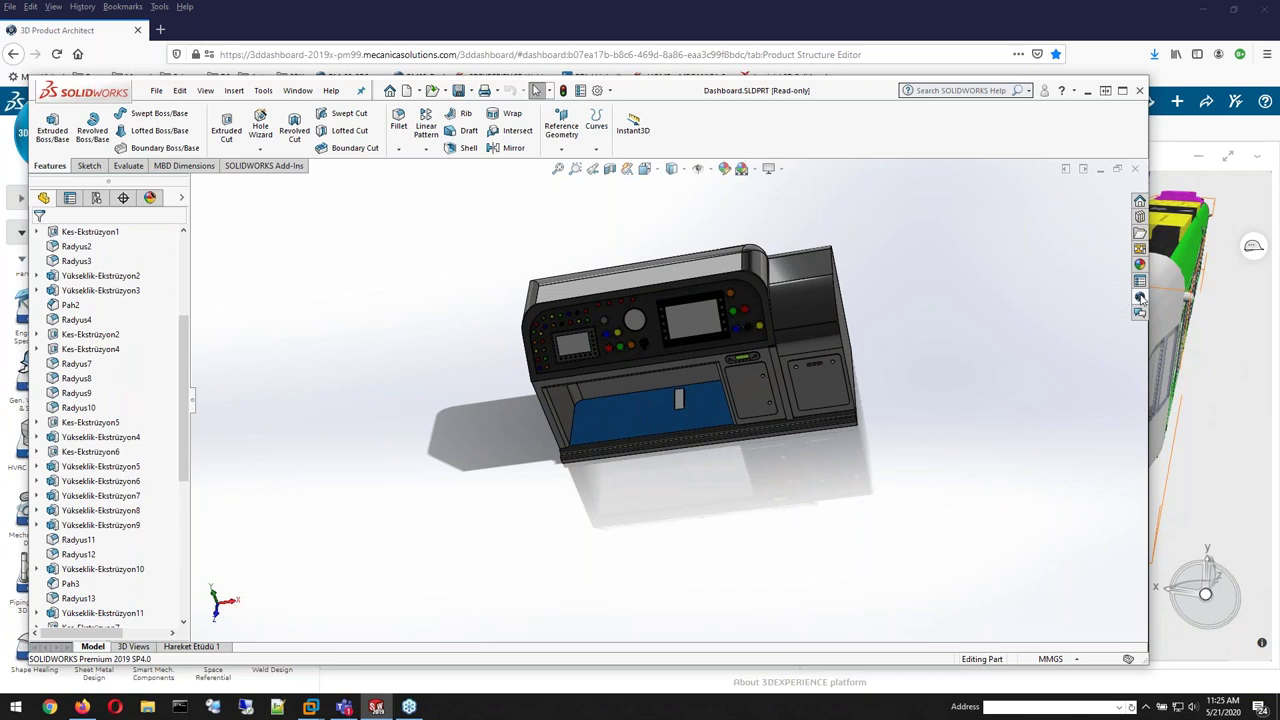
{"action": "left_click", "coordinate": [1140, 298]}
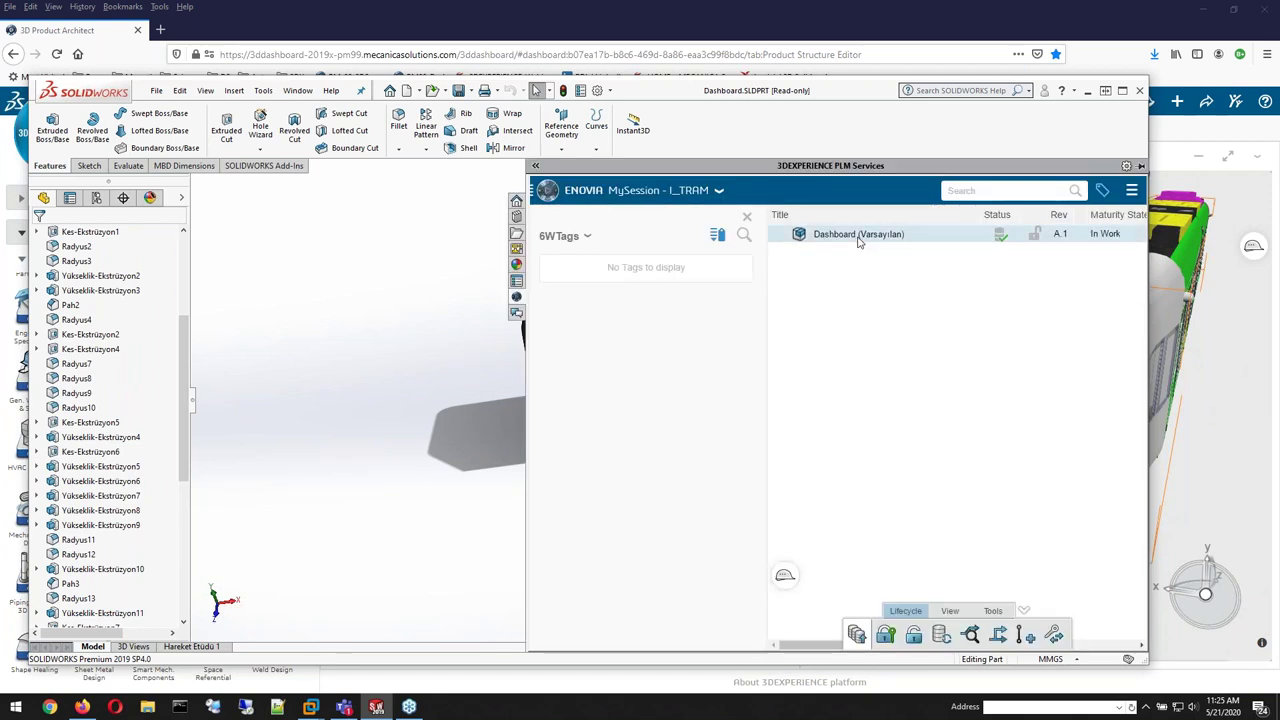
Step: Glance at the Dashboard lifecycle actions, then hide the 6WTags filters and open the search suggestions
{"action": "right_click", "coordinate": [857, 241]}
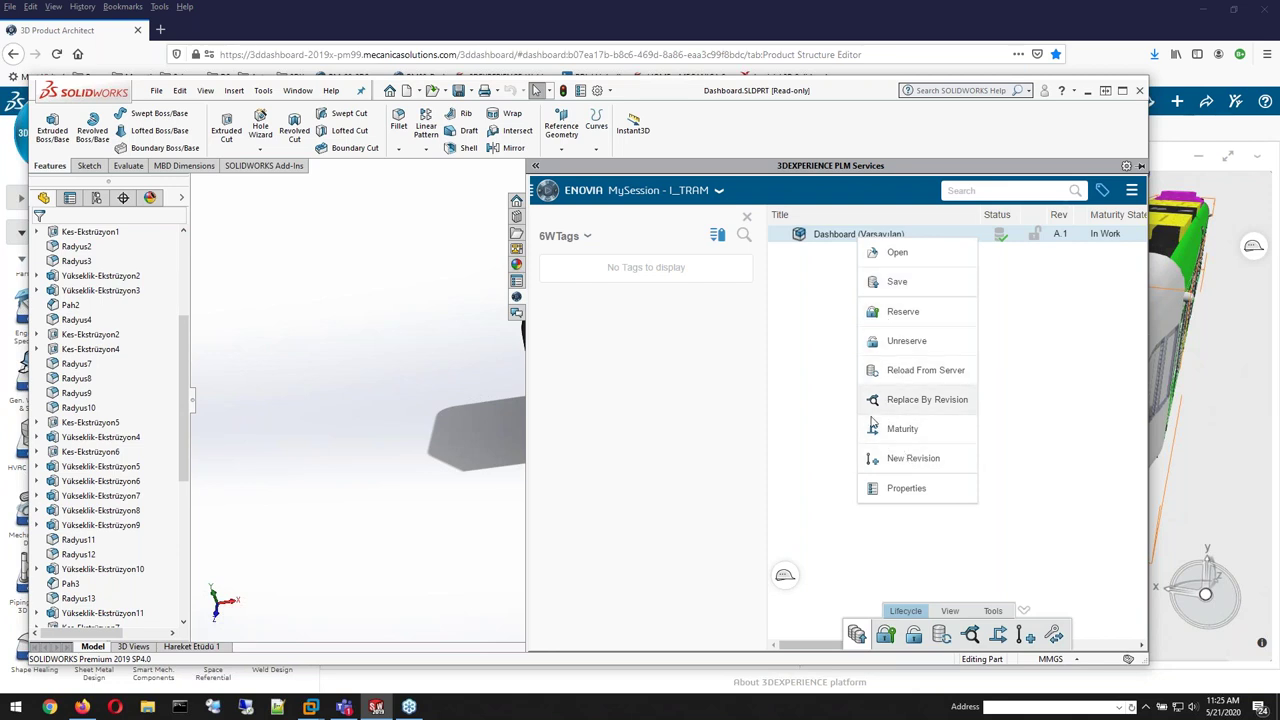
{"action": "left_click", "coordinate": [800, 355]}
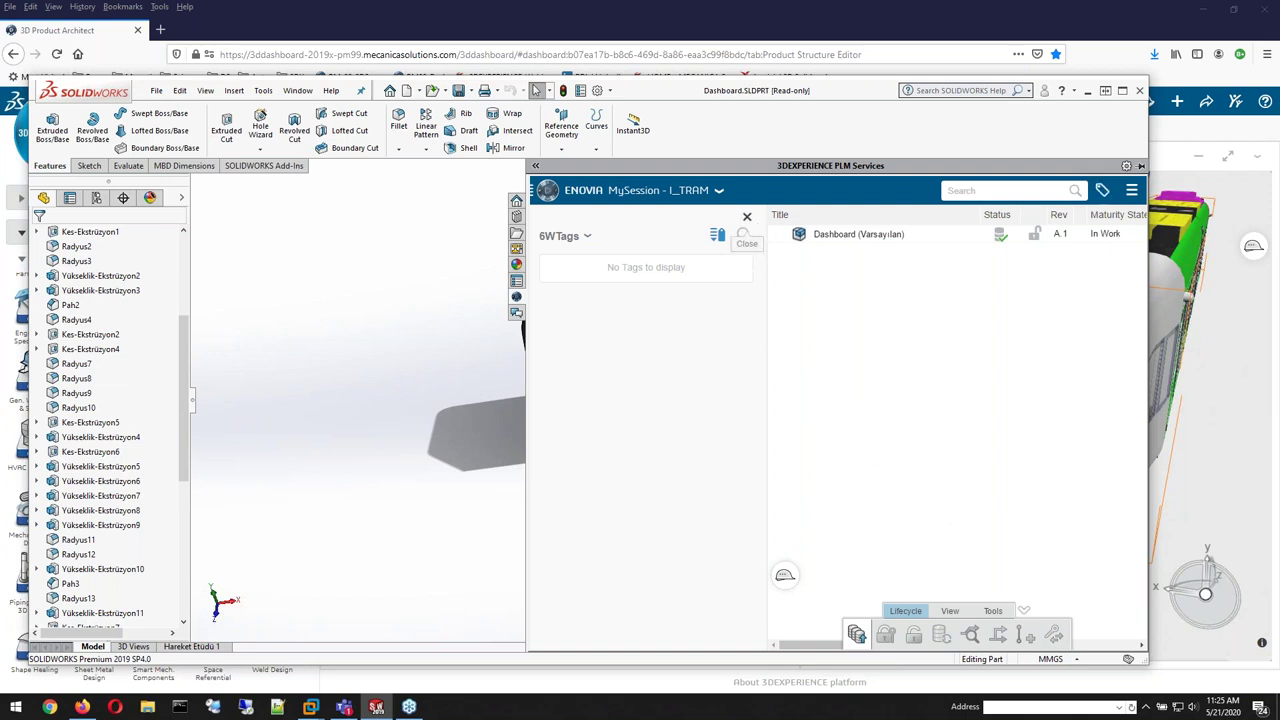
{"action": "left_click", "coordinate": [746, 216]}
{"action": "left_click", "coordinate": [1047, 193]}
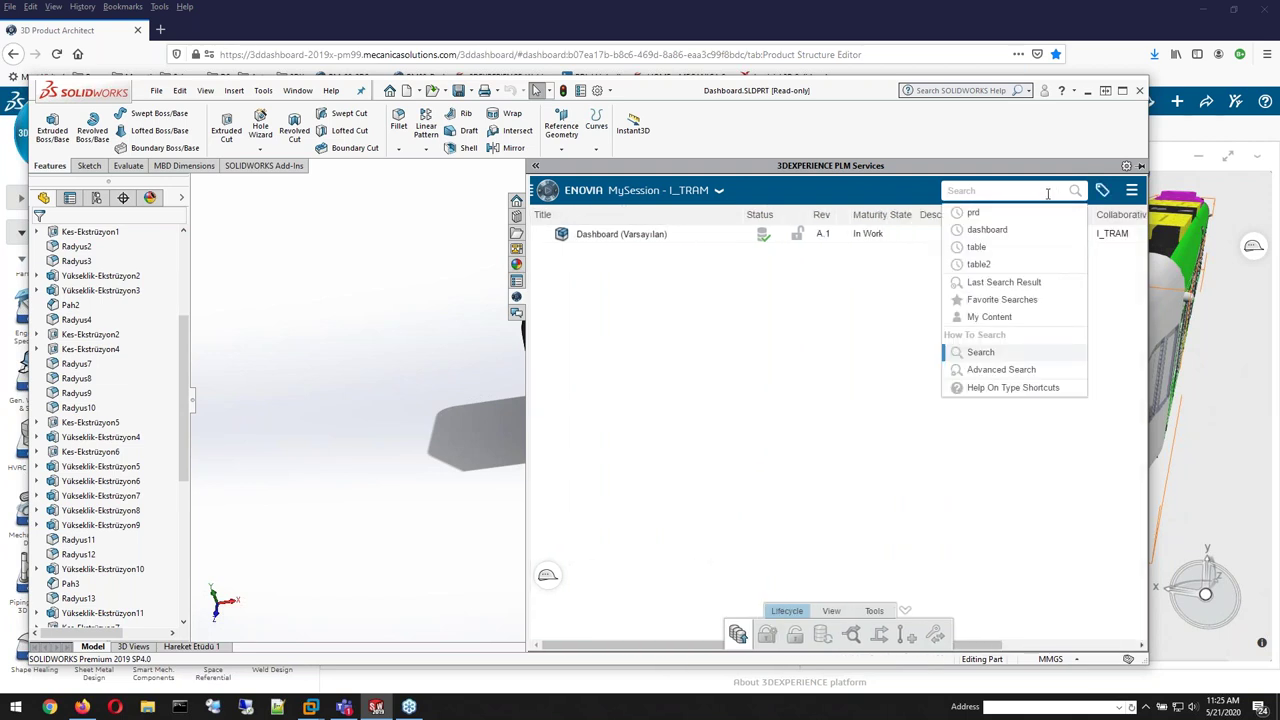
Step: Search the platform for 'prd' and scroll through the product results
{"action": "type", "text": "prd"}
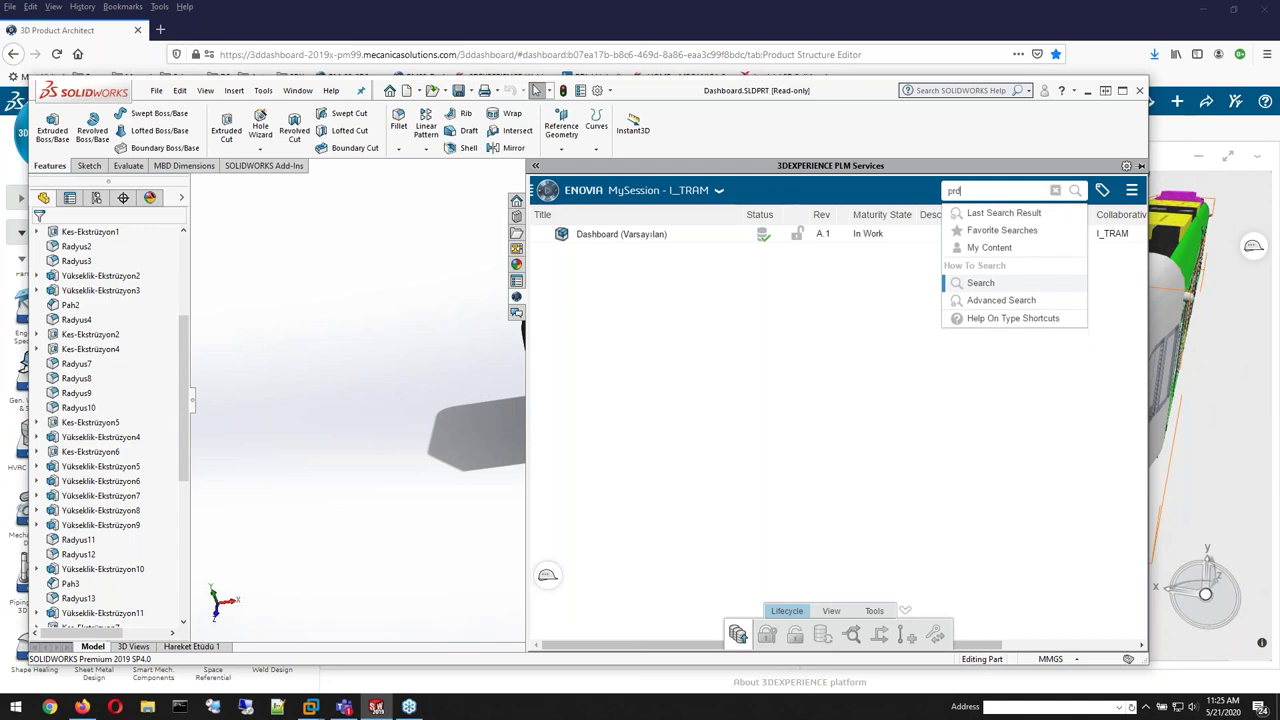
{"action": "key", "text": "Return"}
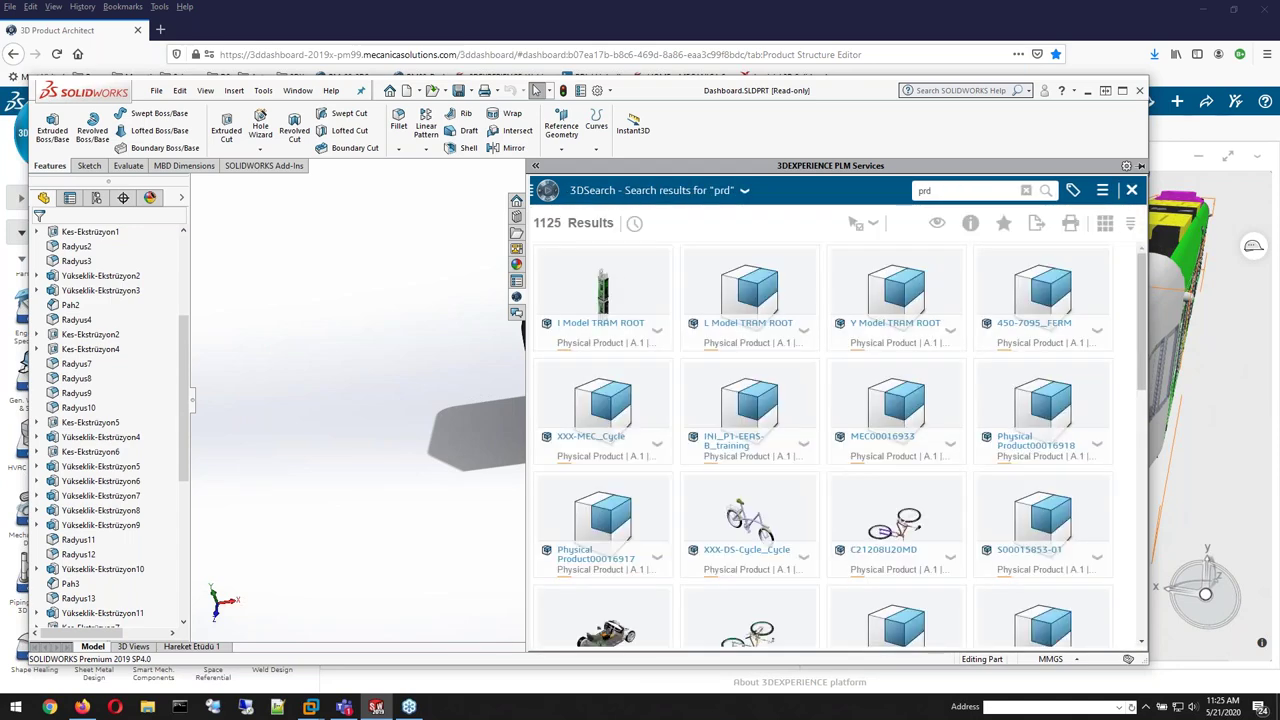
{"action": "scroll", "coordinate": [846, 364], "scroll_direction": "down", "scroll_amount": 3}
{"action": "scroll", "coordinate": [845, 366], "scroll_direction": "down", "scroll_amount": 3}
{"action": "scroll", "coordinate": [844, 367], "scroll_direction": "down", "scroll_amount": 3}
{"action": "scroll", "coordinate": [843, 368], "scroll_direction": "down", "scroll_amount": 3}
{"action": "scroll", "coordinate": [843, 368], "scroll_direction": "down", "scroll_amount": 2}
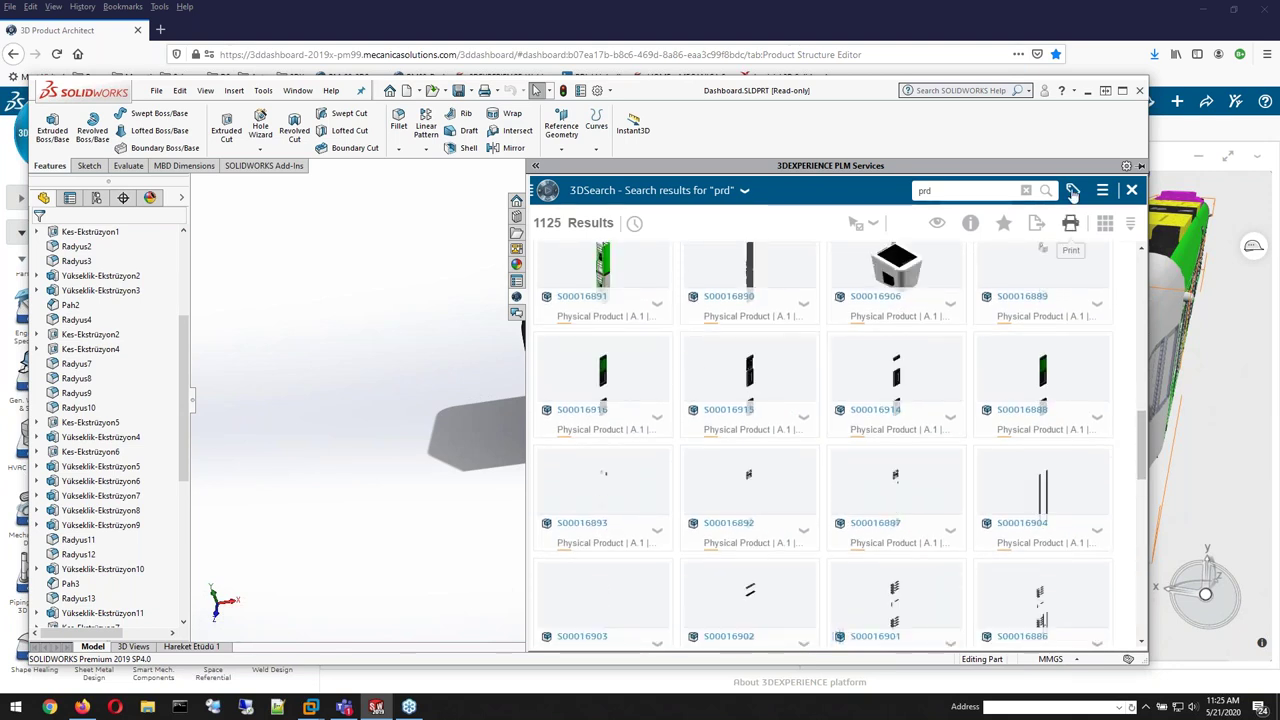
Step: Filter the results to the 48 with CAD Master SOLIDWORKS, then close the search results
{"action": "left_click", "coordinate": [1072, 190]}
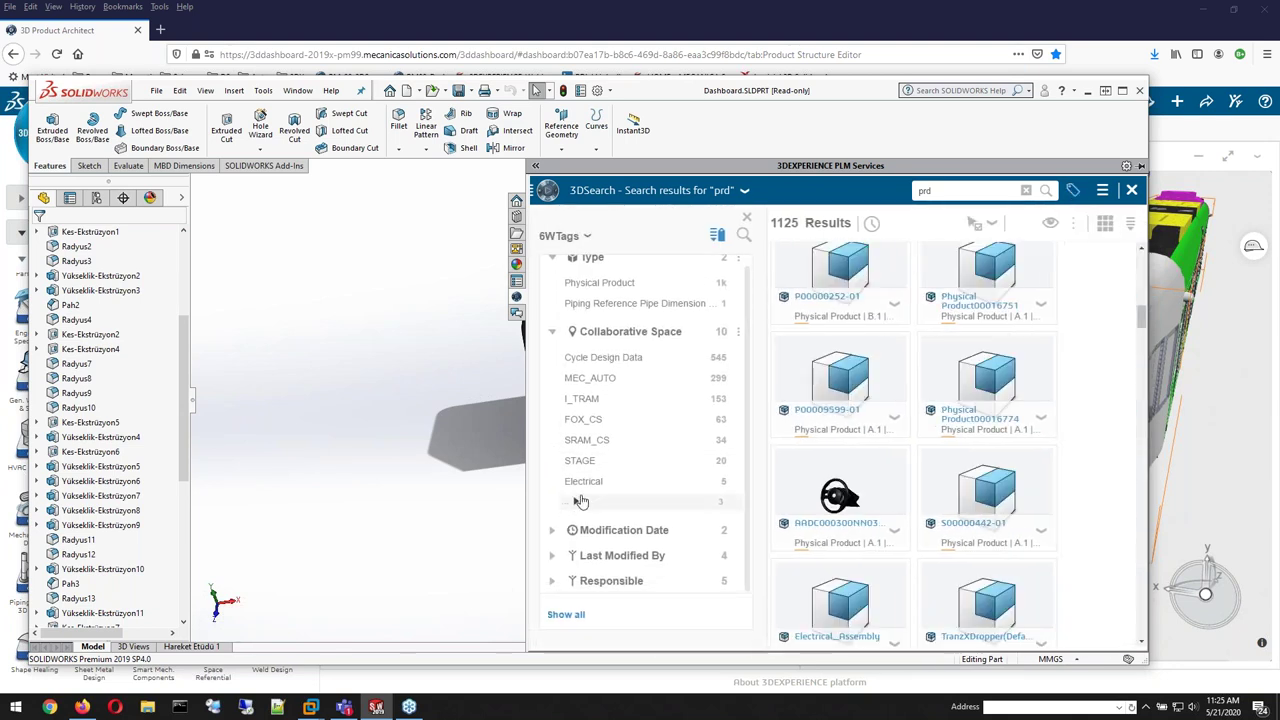
{"action": "left_click", "coordinate": [552, 610]}
{"action": "scroll", "coordinate": [572, 432], "scroll_direction": "down", "scroll_amount": 3}
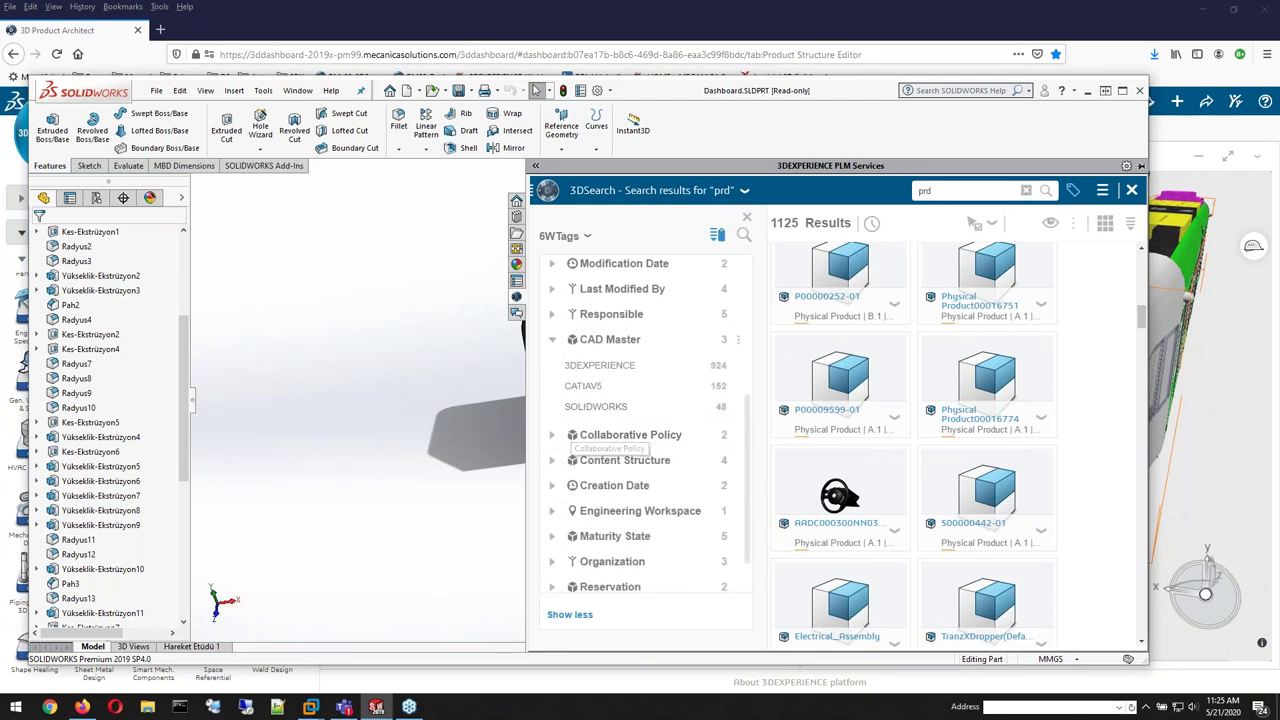
{"action": "left_click", "coordinate": [595, 406]}
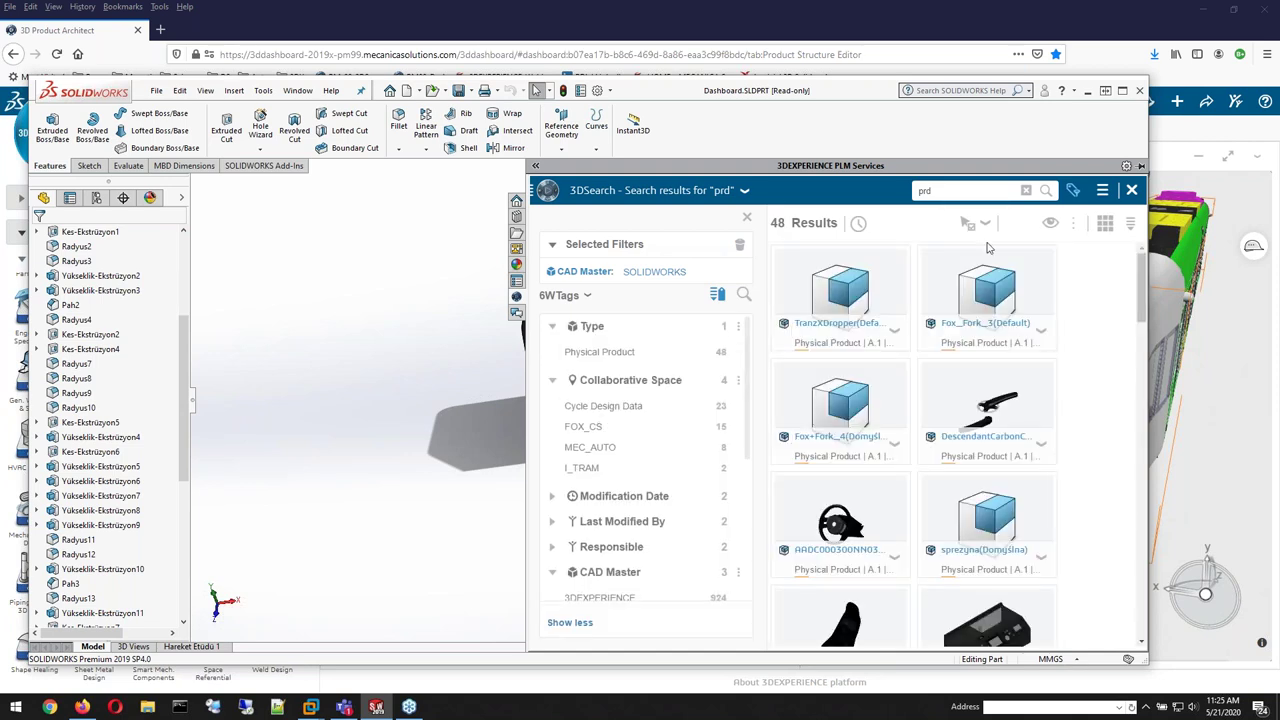
{"action": "left_click_drag", "start_coordinate": [1145, 316], "coordinate": [1137, 419]}
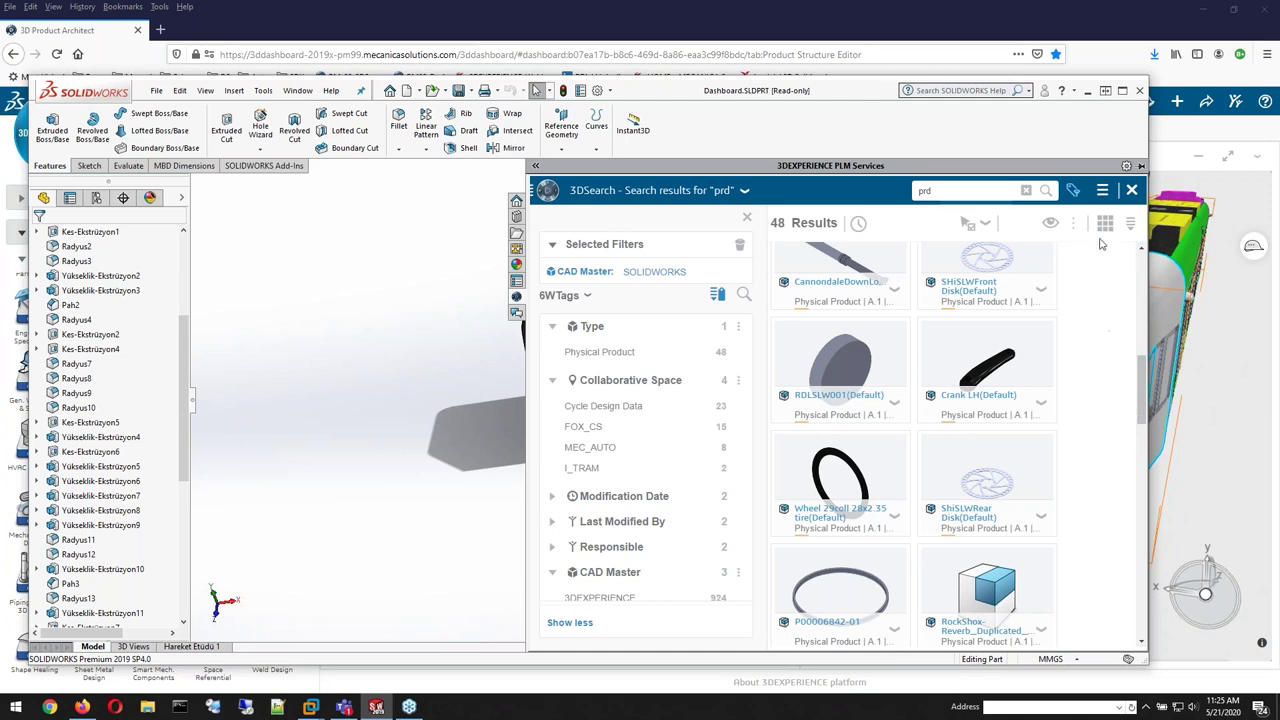
{"action": "left_click", "coordinate": [1131, 190]}
Step: Collapse the 3DEXPERIENCE pane, orbit the Dashboard part, and close SOLIDWORKS
{"action": "left_click", "coordinate": [447, 430]}
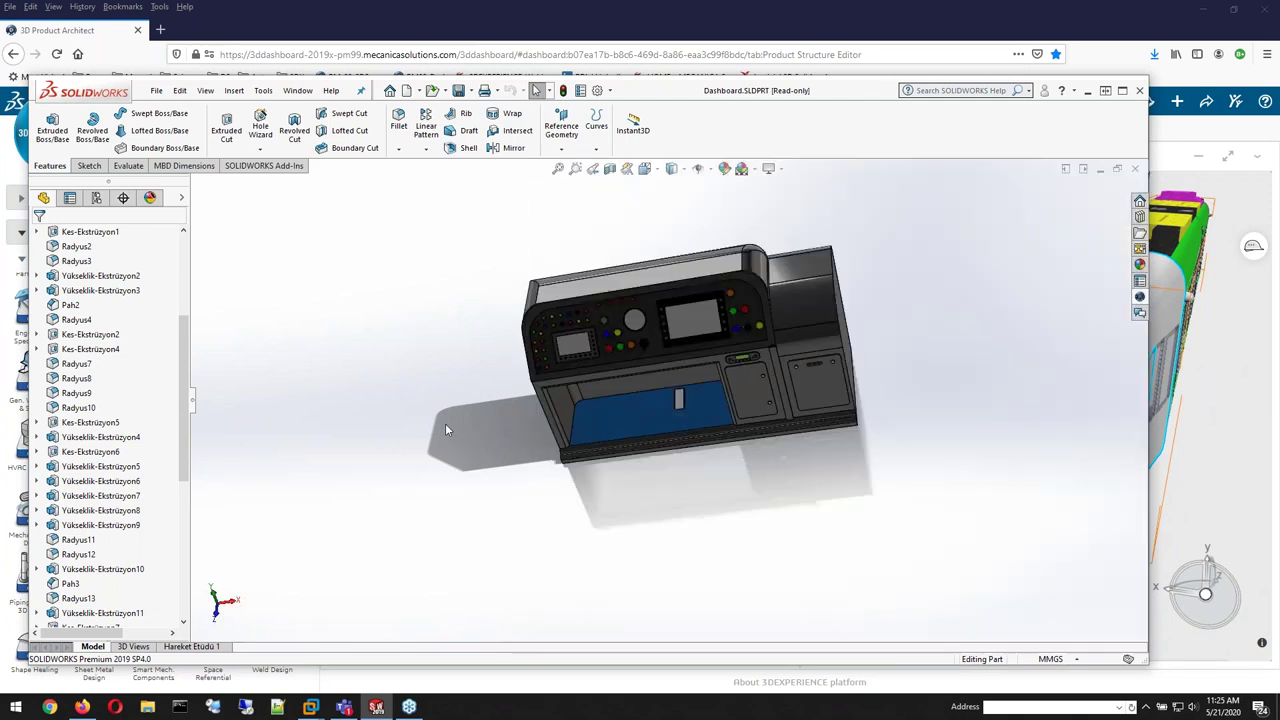
{"action": "mouse_move", "coordinate": [634, 484]}
{"action": "middle_mouse_down"}
{"action": "mouse_move", "coordinate": [474, 496]}
{"action": "mouse_move", "coordinate": [604, 450]}
{"action": "middle_mouse_up"}
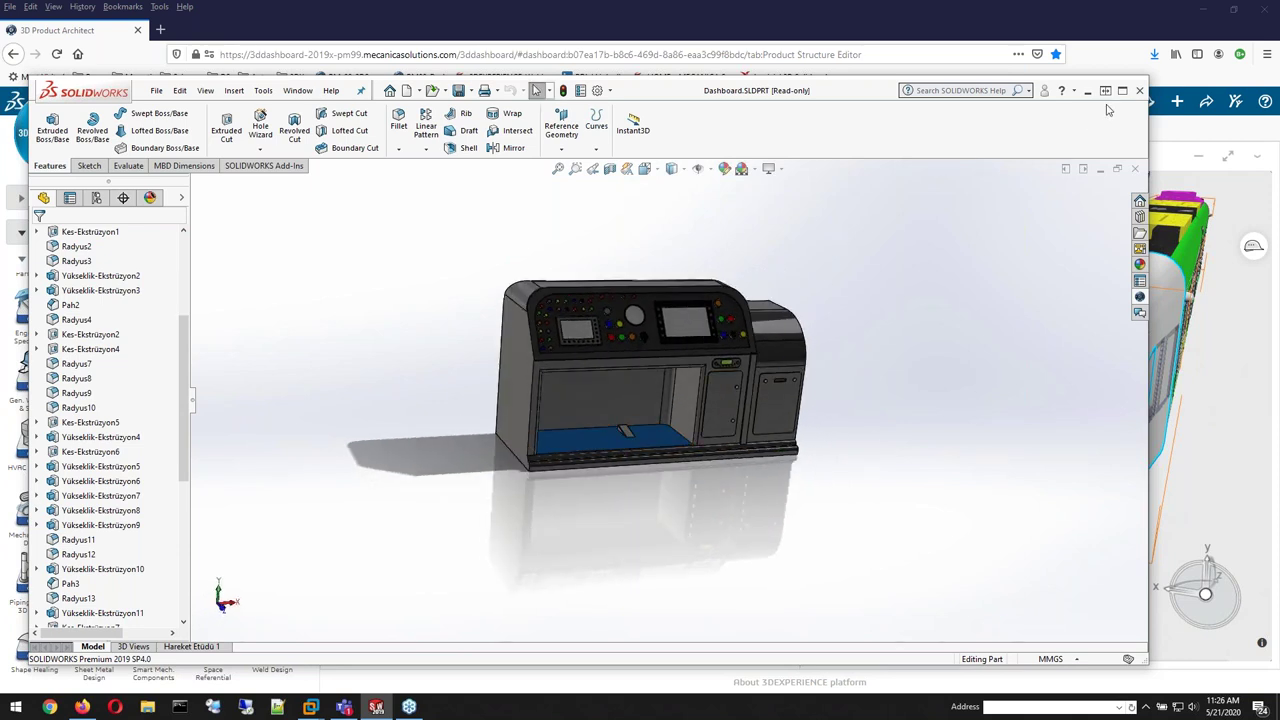
{"action": "left_click", "coordinate": [1139, 90]}
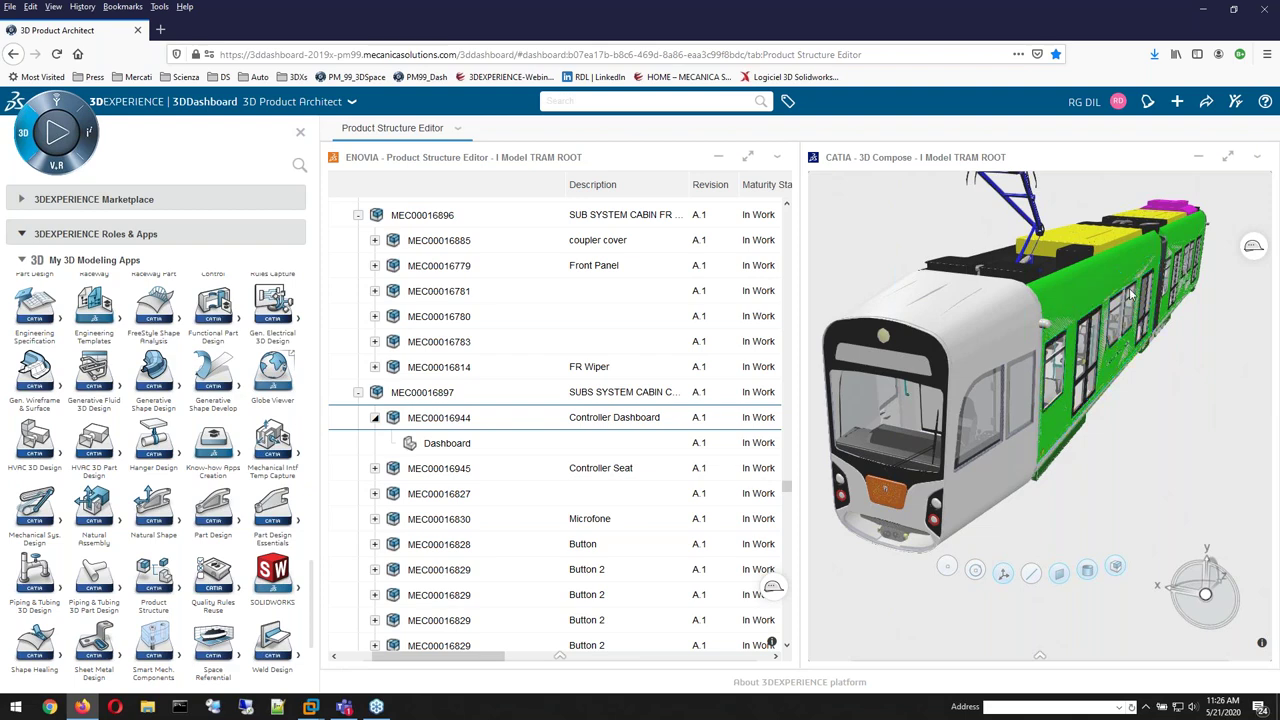
Step: Rotate the tram to face the front and briefly select the front cab panel
{"action": "middle_click_drag", "start_coordinate": [1130, 293], "coordinate": [998, 276]}
{"action": "left_click", "coordinate": [1007, 333]}
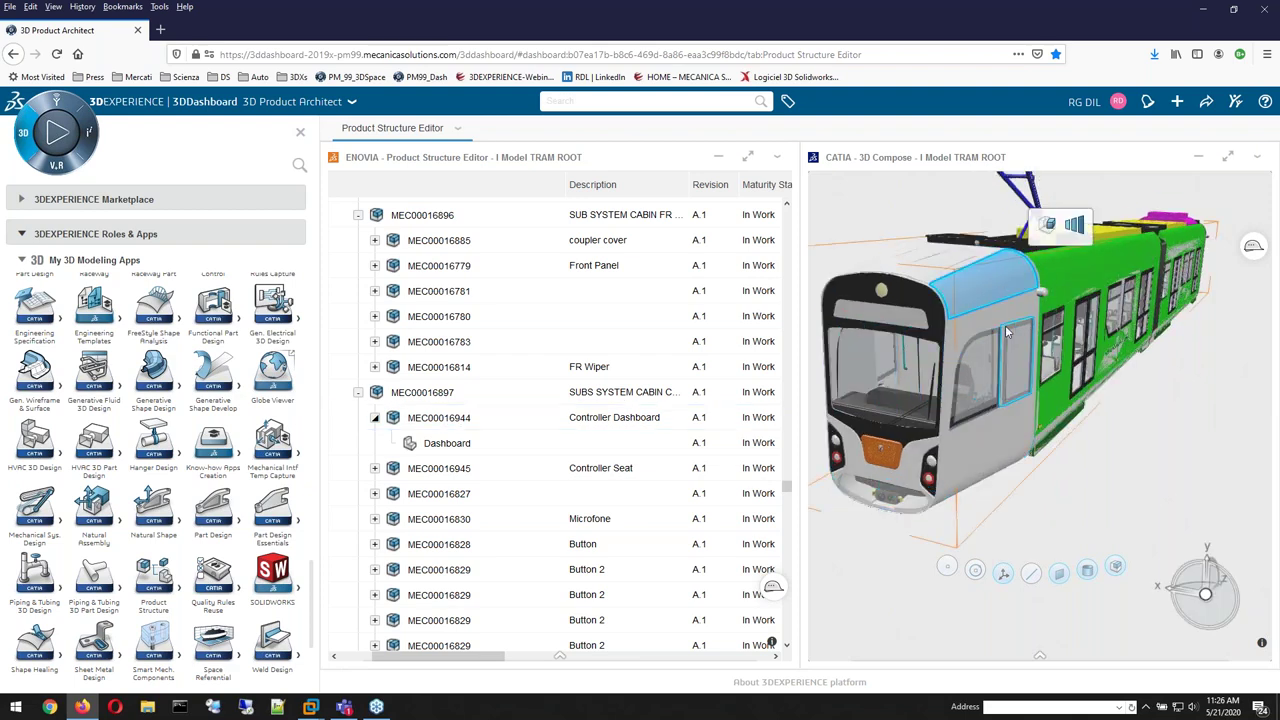
{"action": "left_click", "coordinate": [1105, 509]}
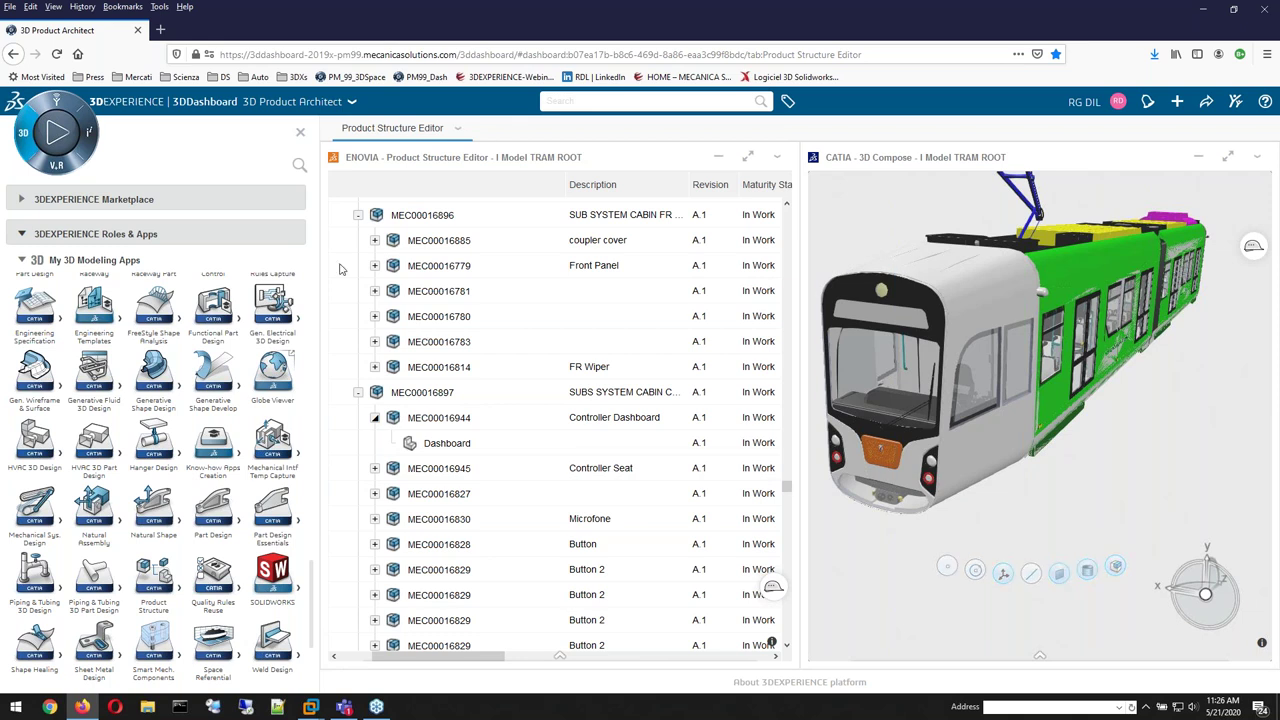
Step: Hide the apps panel, collapse the structure to I Model TRAM ROOT, and step inside the tram
{"action": "left_click", "coordinate": [300, 133]}
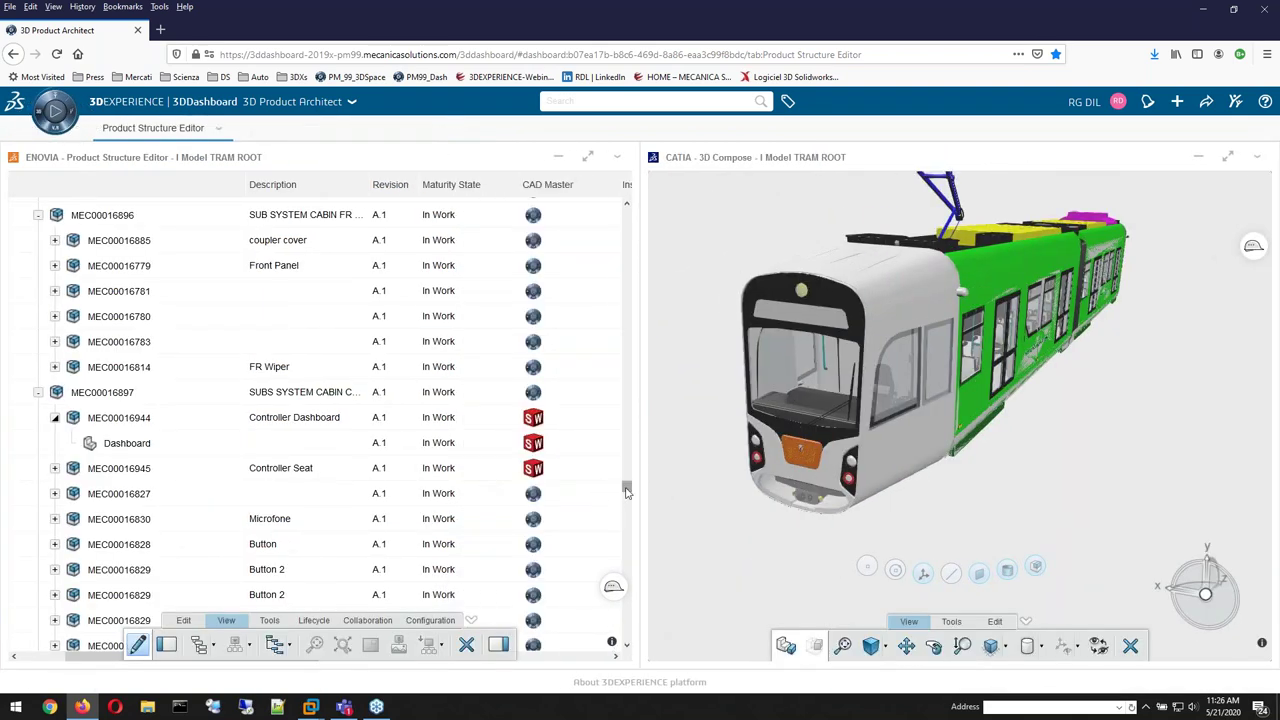
{"action": "left_click_drag", "start_coordinate": [626, 487], "coordinate": [626, 212]}
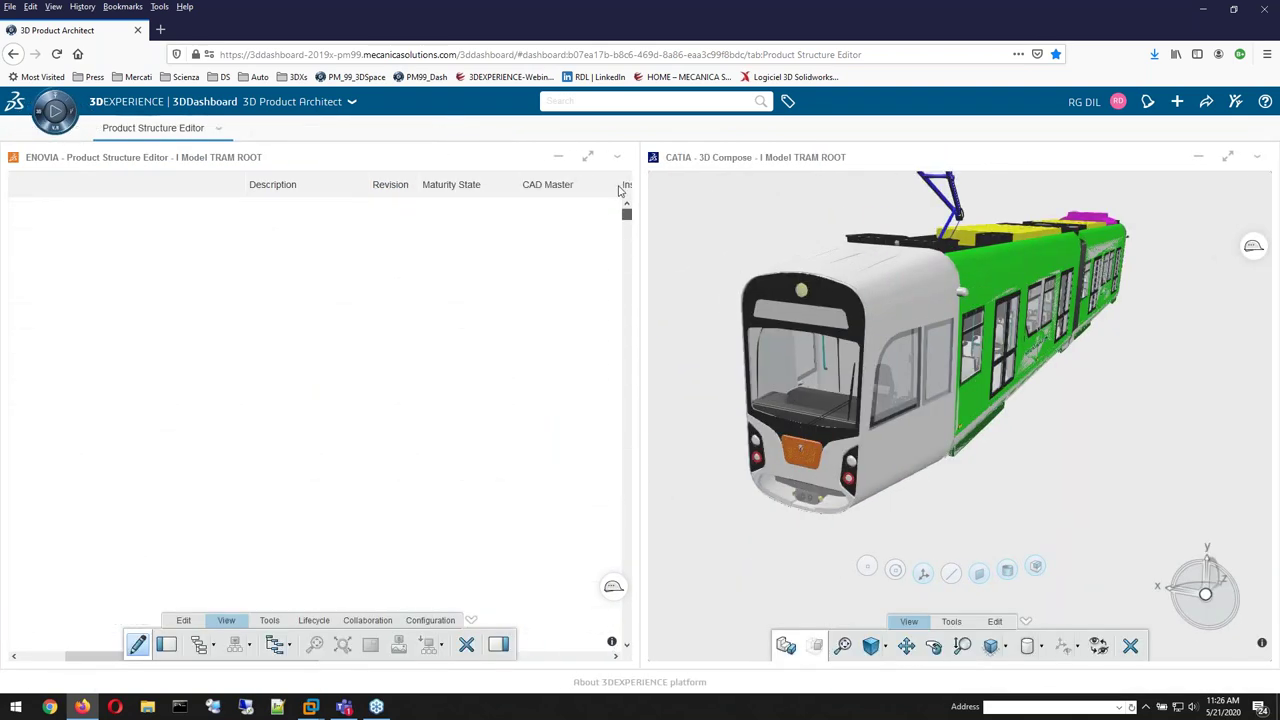
{"action": "right_click", "coordinate": [226, 213]}
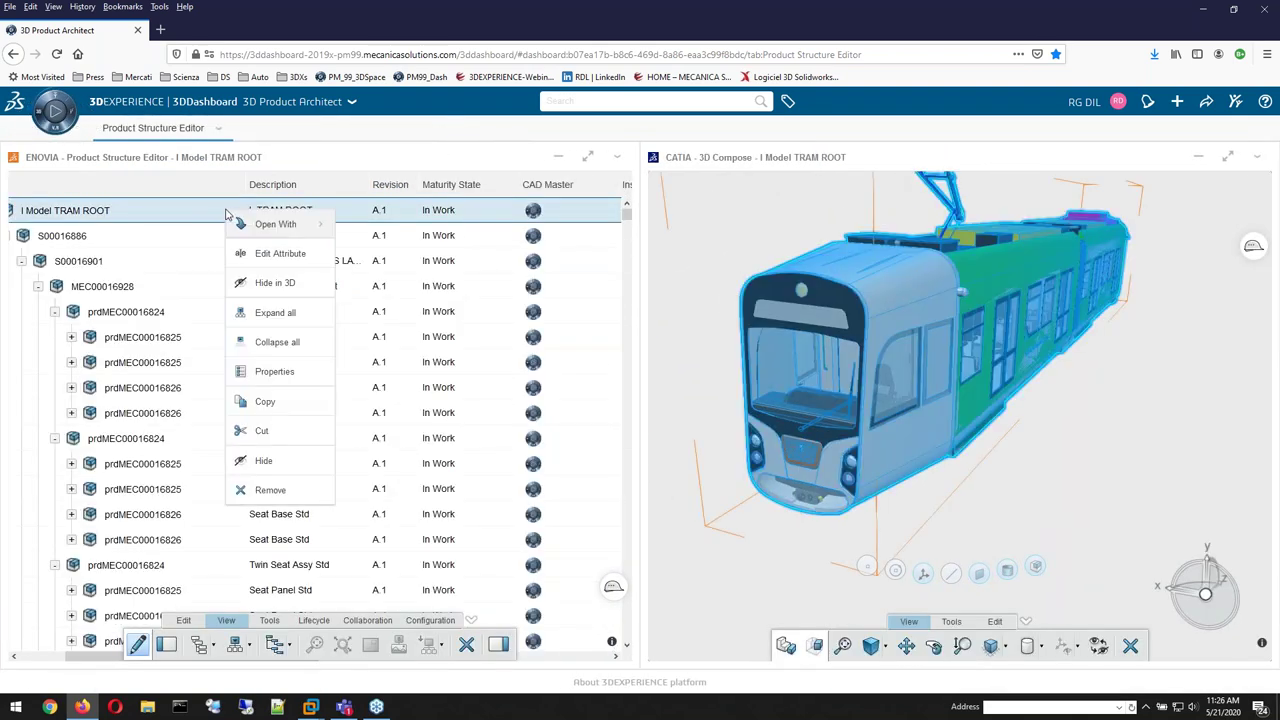
{"action": "left_click", "coordinate": [270, 345]}
{"action": "left_click", "coordinate": [704, 351]}
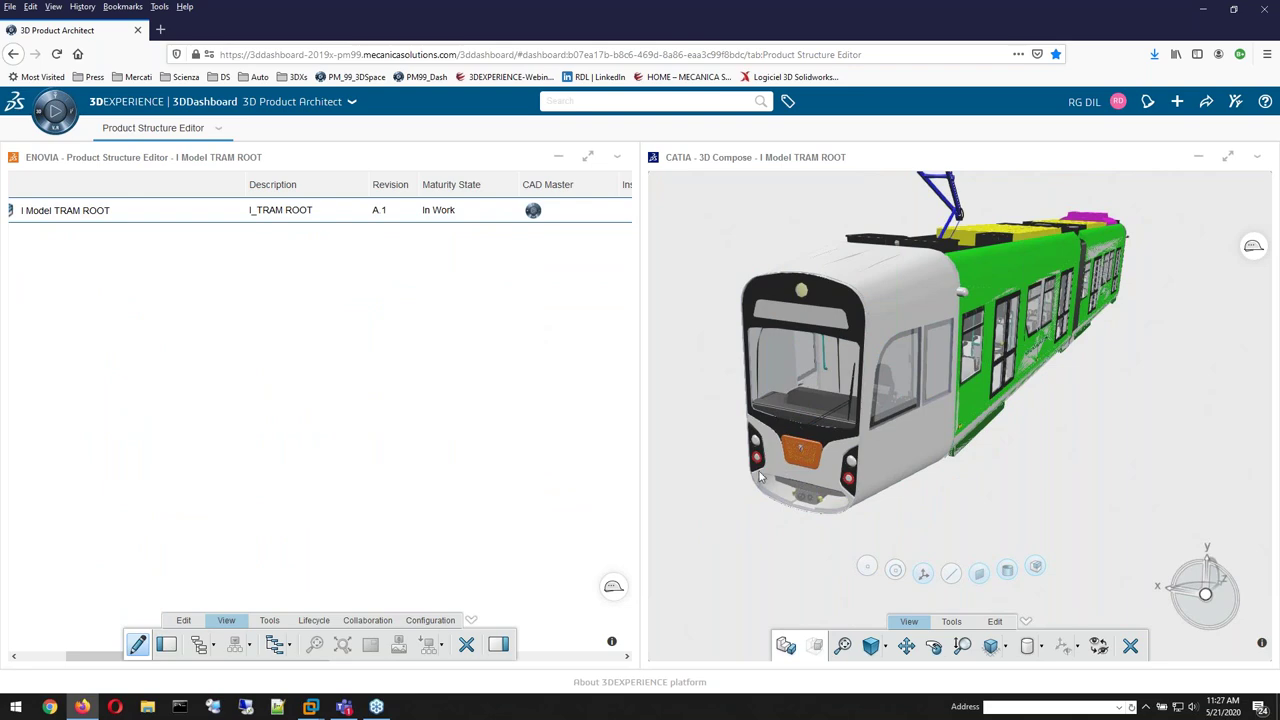
{"action": "left_click", "coordinate": [786, 645]}
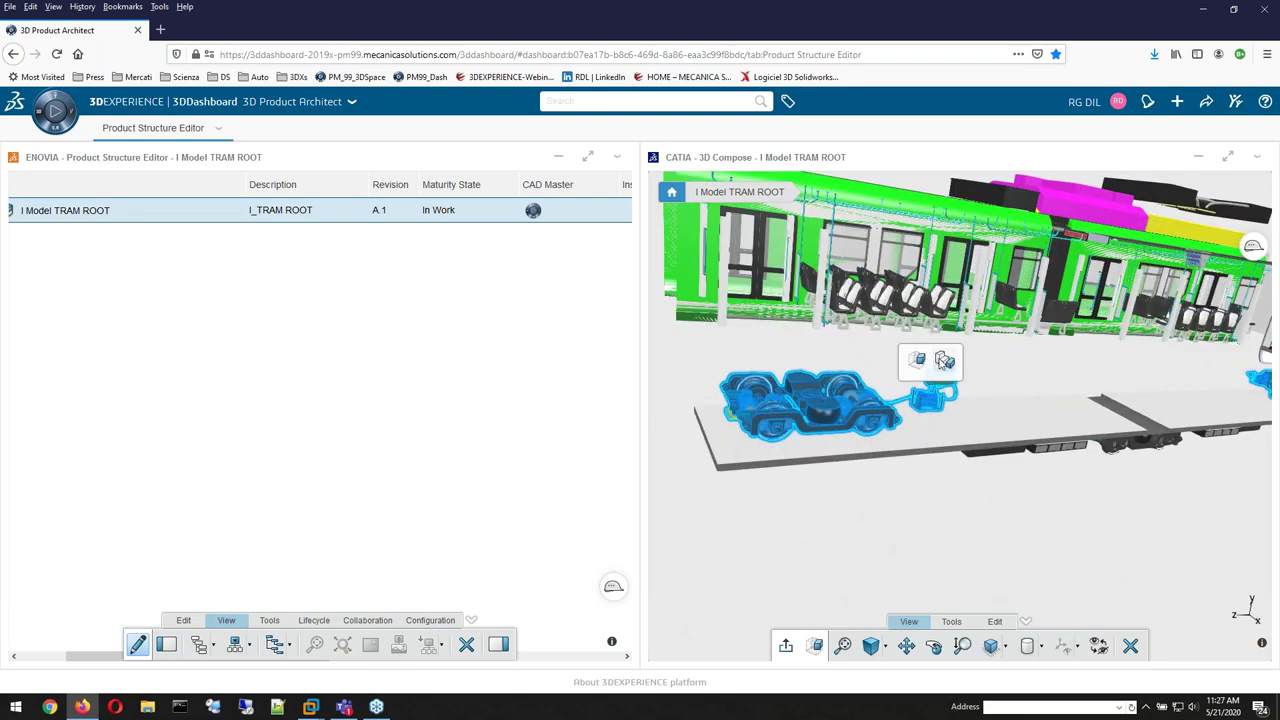
Step: Drill through the powertrain to the motor bogie in 3D and reveal the upper bogie in the tree
{"action": "left_click", "coordinate": [944, 359]}
{"action": "left_click", "coordinate": [836, 430]}
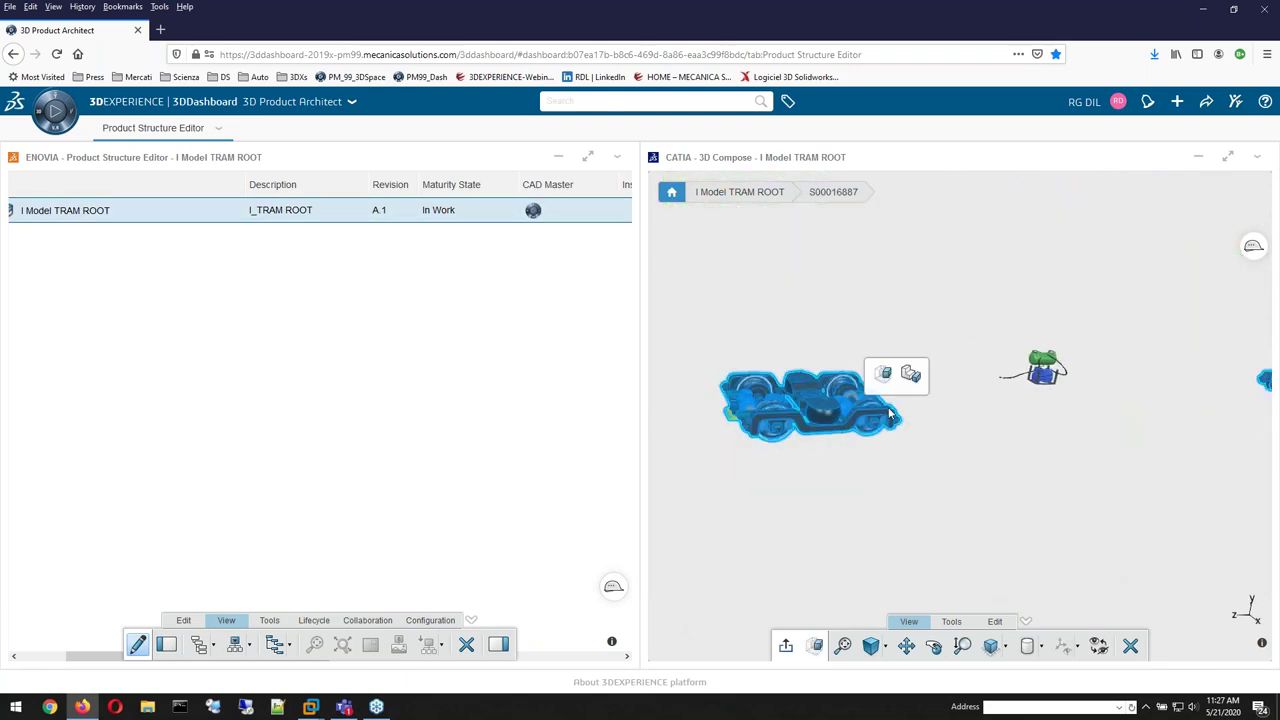
{"action": "left_click", "coordinate": [910, 376]}
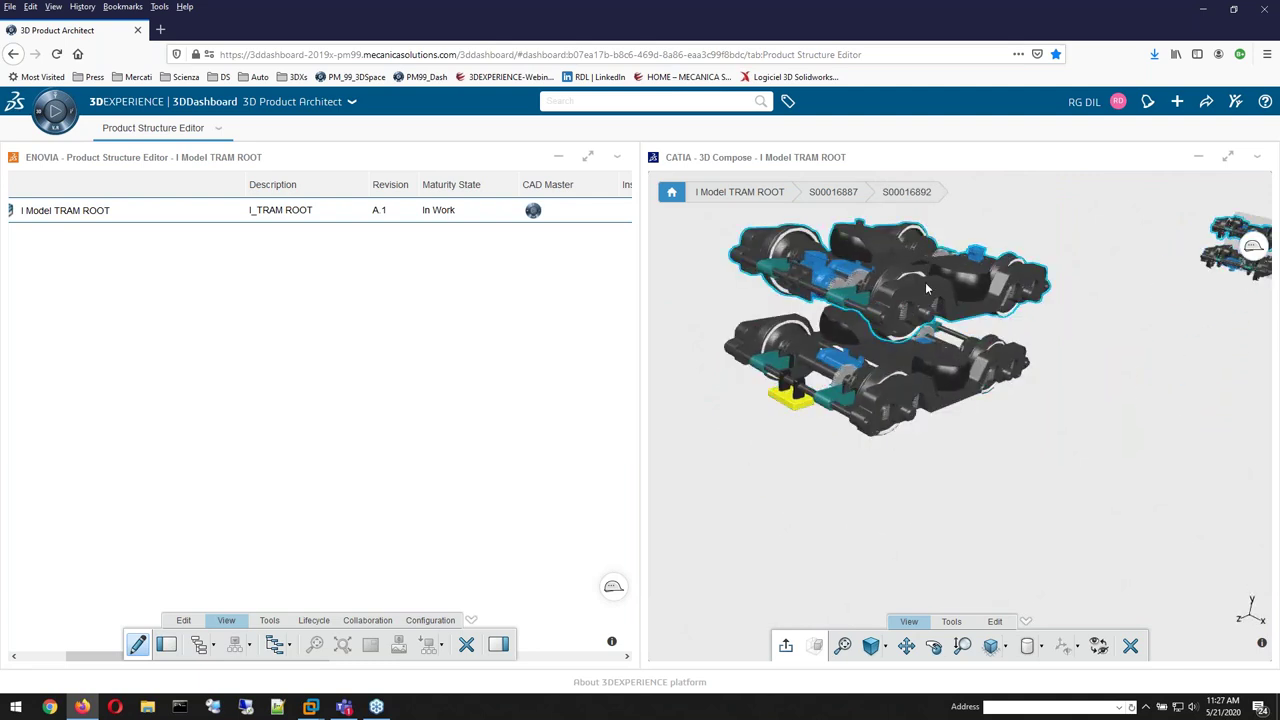
{"action": "right_click", "coordinate": [944, 292]}
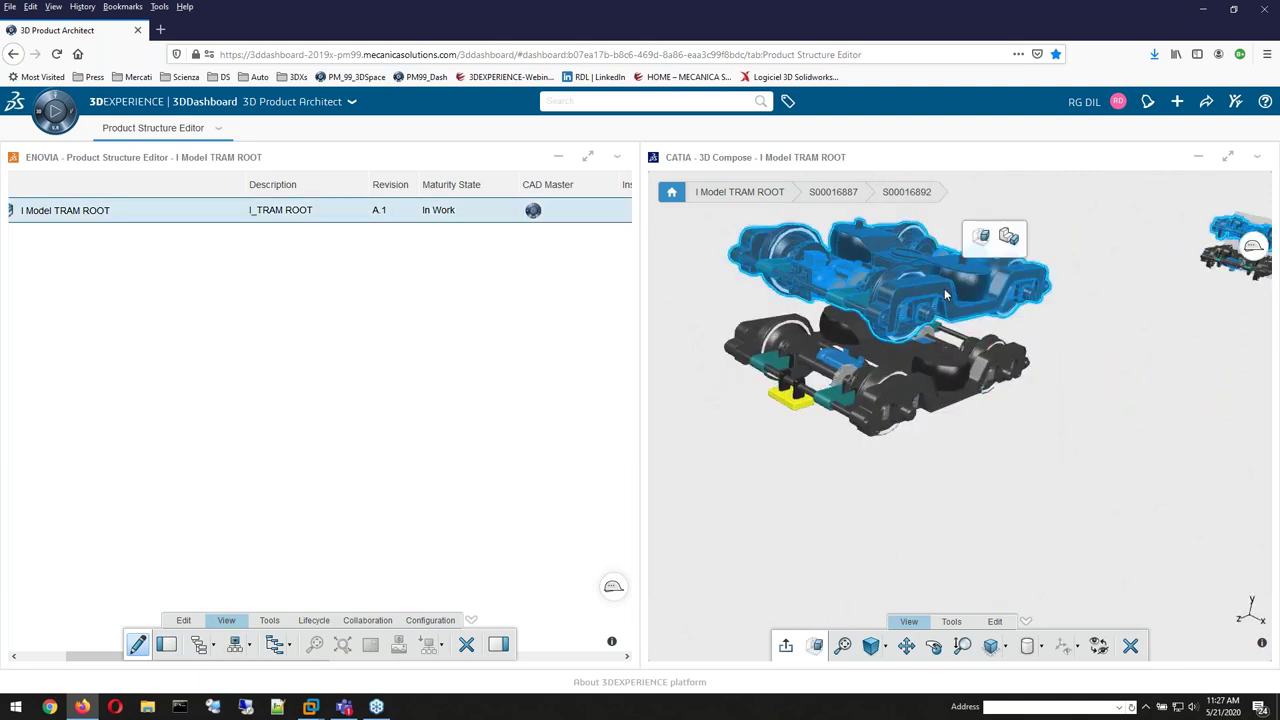
{"action": "left_click", "coordinate": [960, 307]}
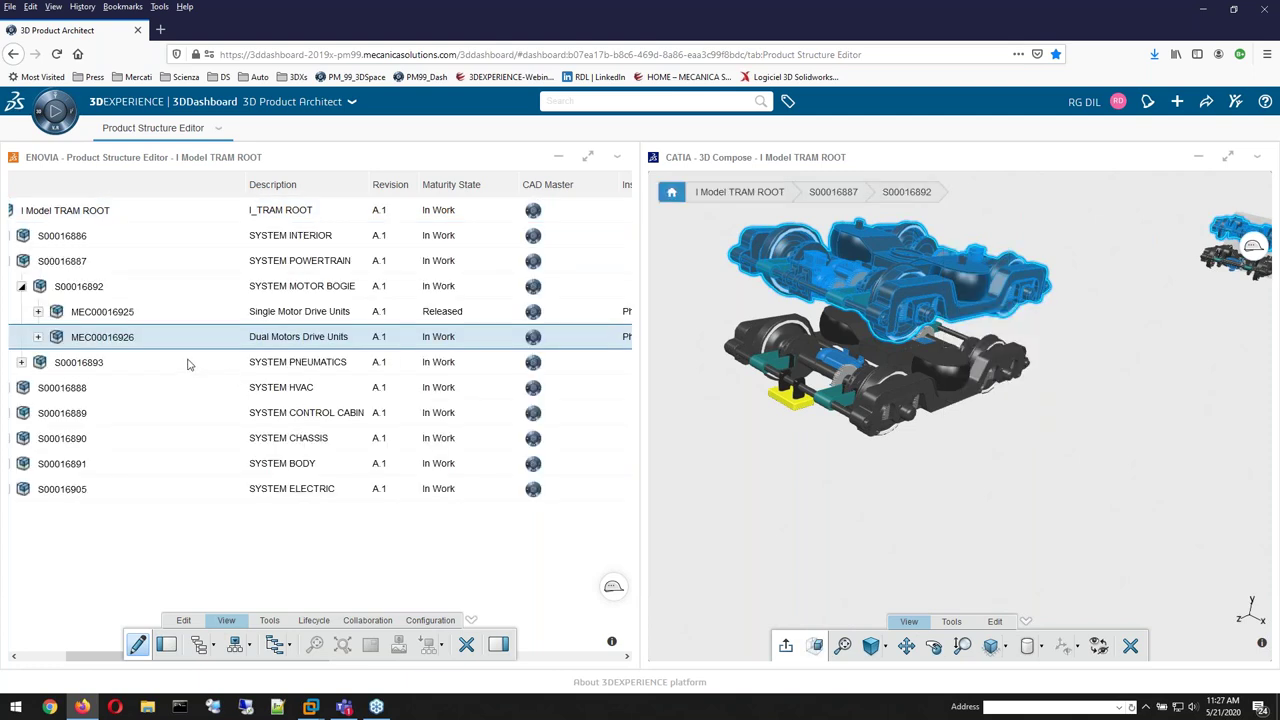
Step: Select the Single Motor and Dual Motors Drive Units variants and widen the Description column
{"action": "left_click", "coordinate": [266, 316]}
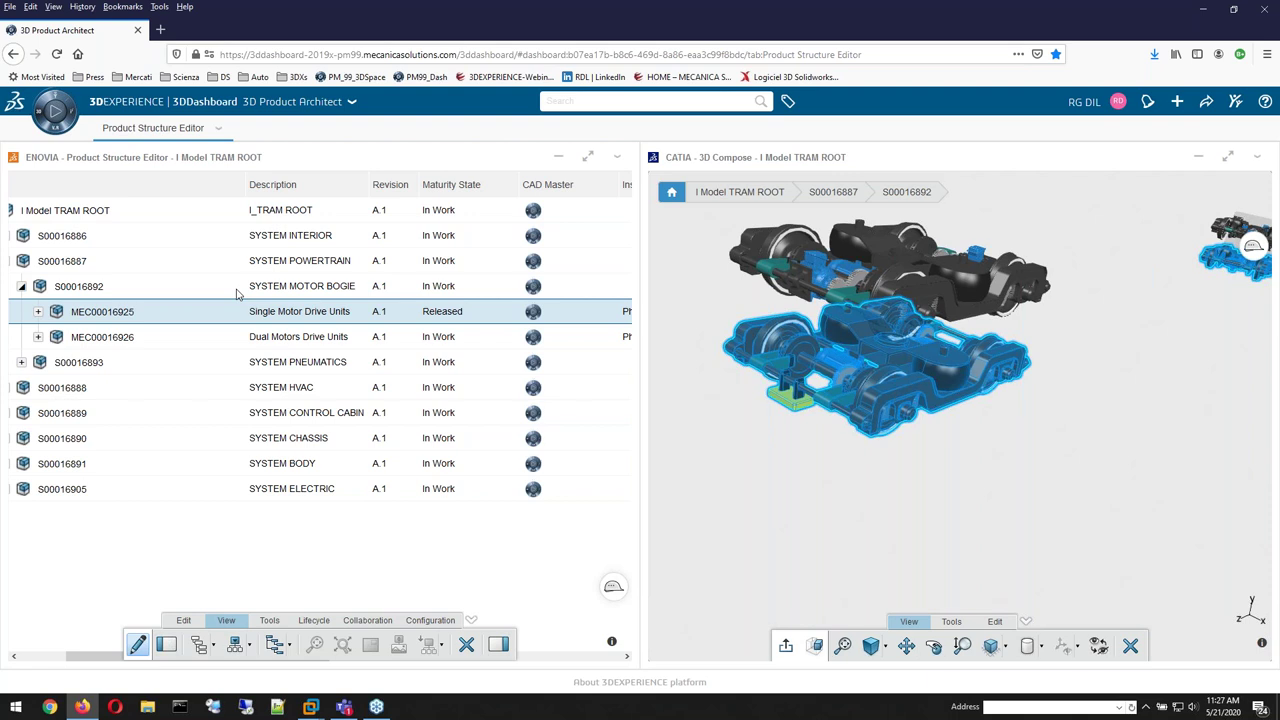
{"action": "left_click", "coordinate": [237, 293]}
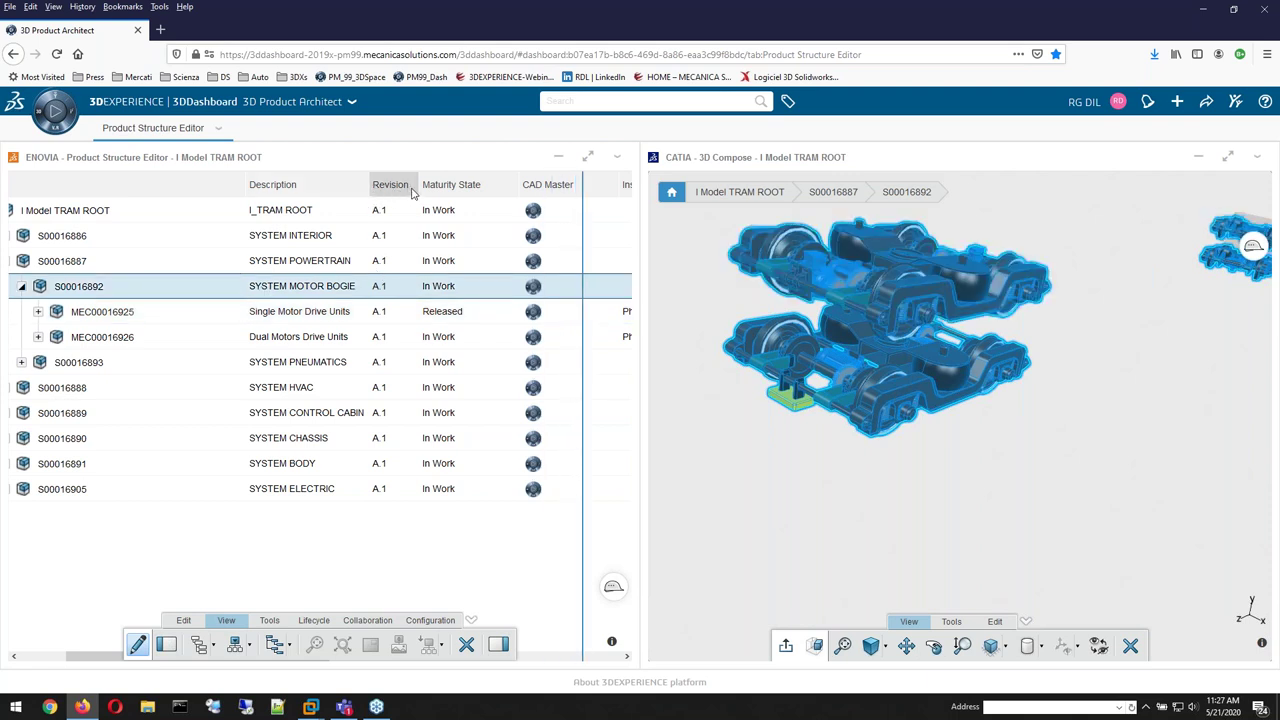
{"action": "left_click_drag", "start_coordinate": [411, 192], "coordinate": [411, 192]}
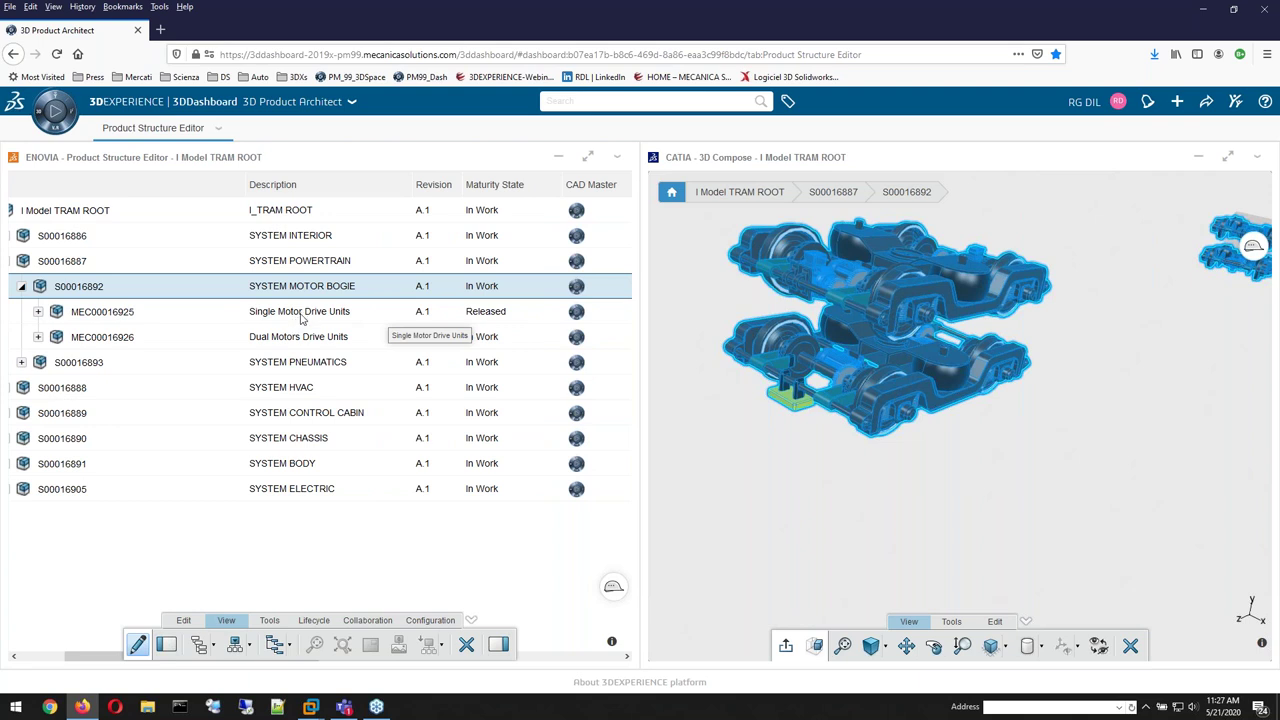
{"action": "left_click", "coordinate": [299, 317]}
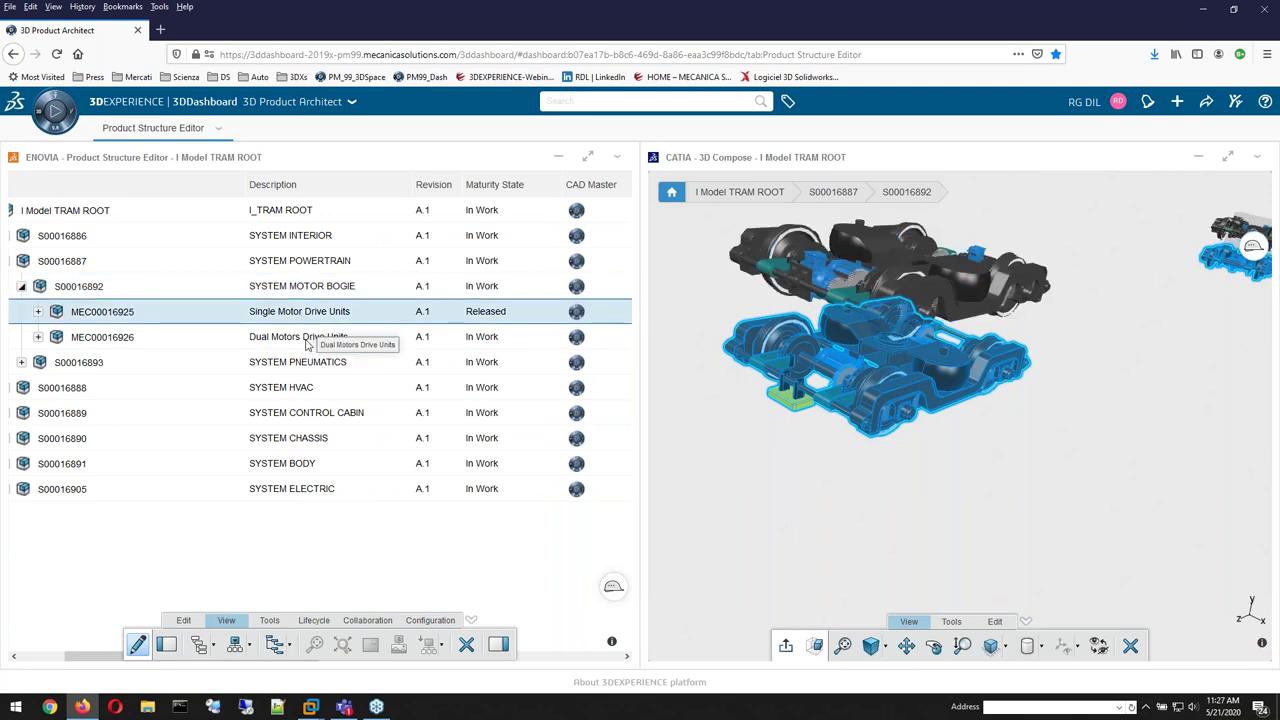
{"action": "left_click", "coordinate": [308, 340]}
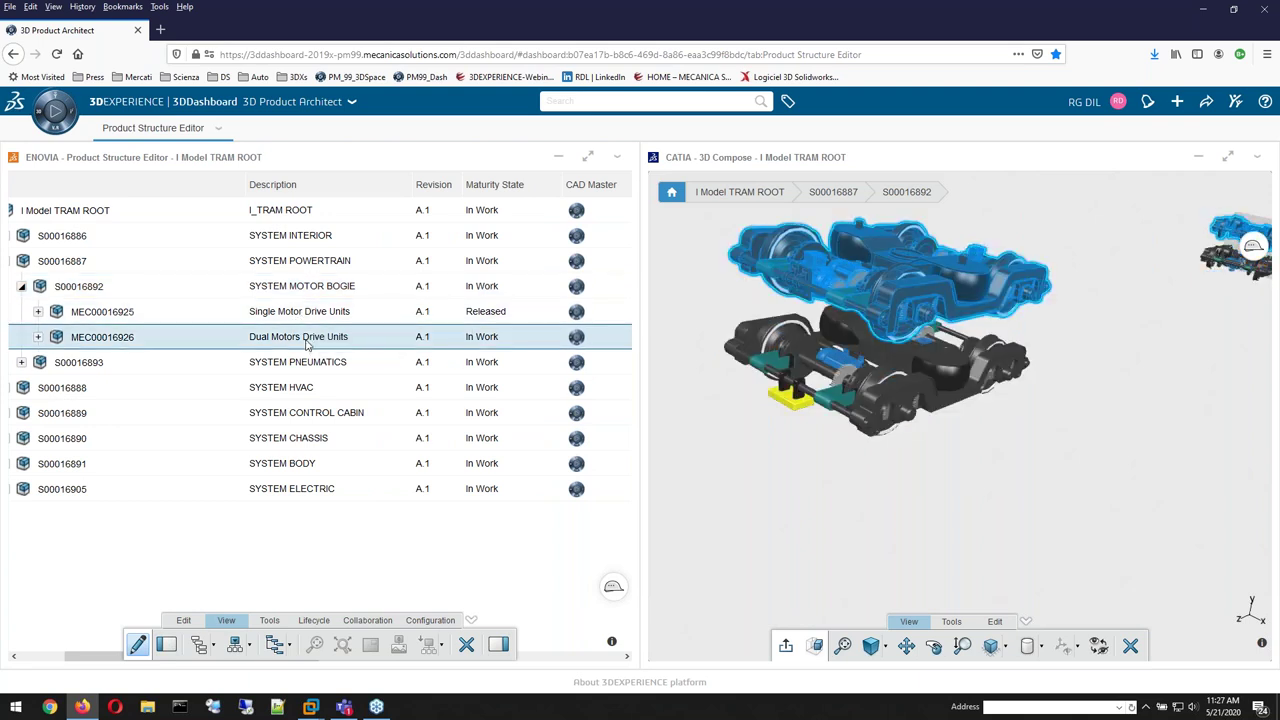
Step: Expand both drive-unit variants and view the first Tram Single Motor-Bogie Assembly in 3D
{"action": "left_click", "coordinate": [37, 311]}
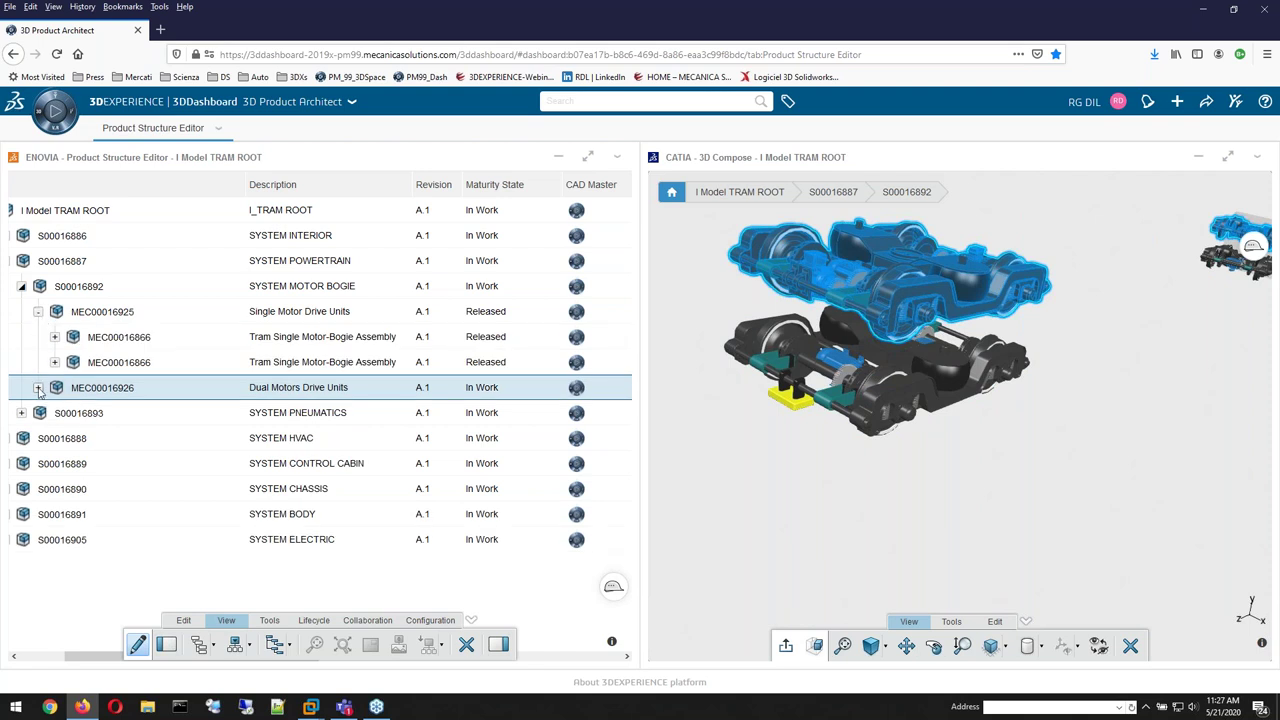
{"action": "left_click", "coordinate": [37, 387]}
{"action": "left_click", "coordinate": [290, 338]}
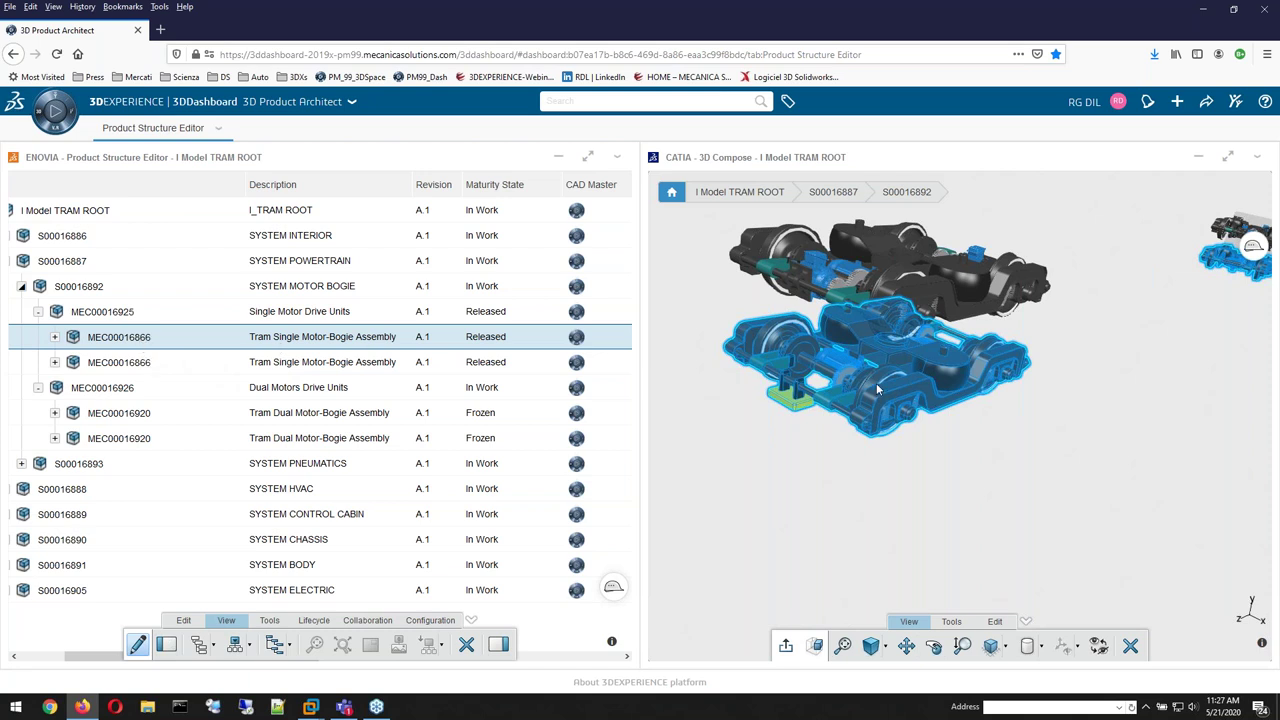
{"action": "mouse_move", "coordinate": [1018, 383]}
{"action": "left_mouse_down"}
{"action": "mouse_move", "coordinate": [995, 388]}
{"action": "mouse_move", "coordinate": [1000, 371]}
{"action": "left_mouse_up"}
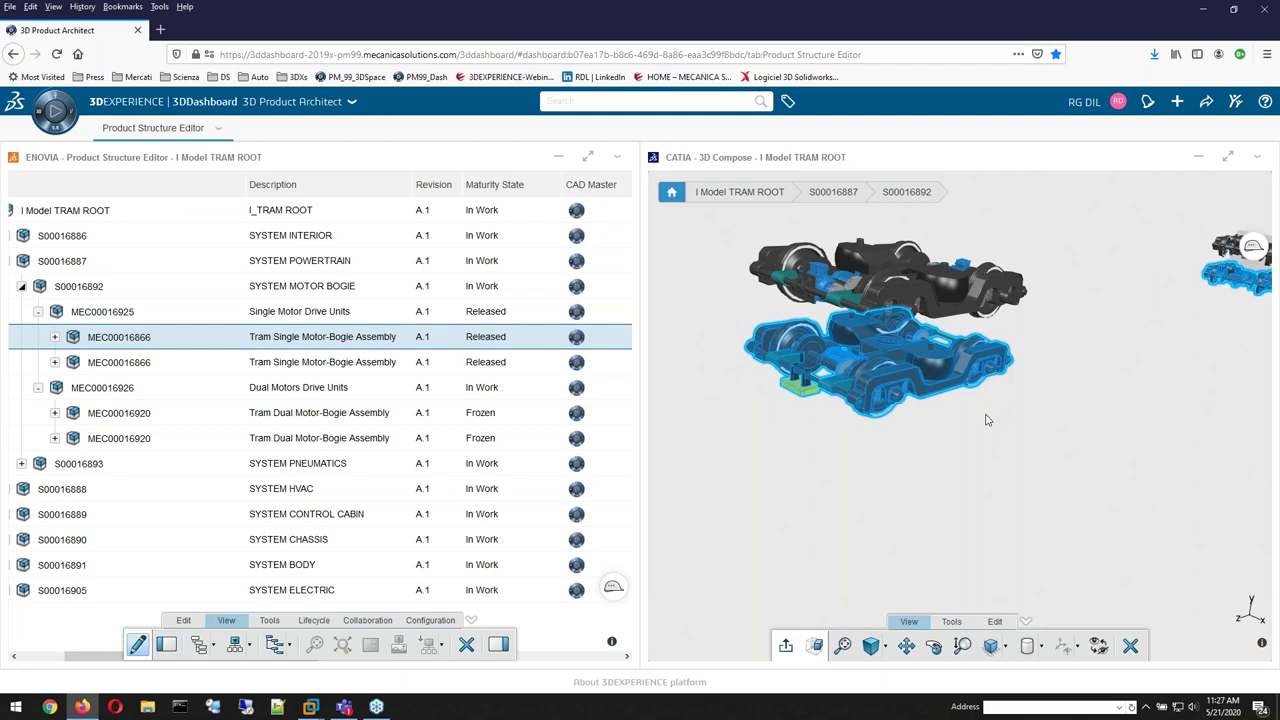
Step: Highlight each variant, then open the properties of Dual Motors Drive Units MEC00016926
{"action": "left_click", "coordinate": [986, 406]}
{"action": "left_click", "coordinate": [341, 395]}
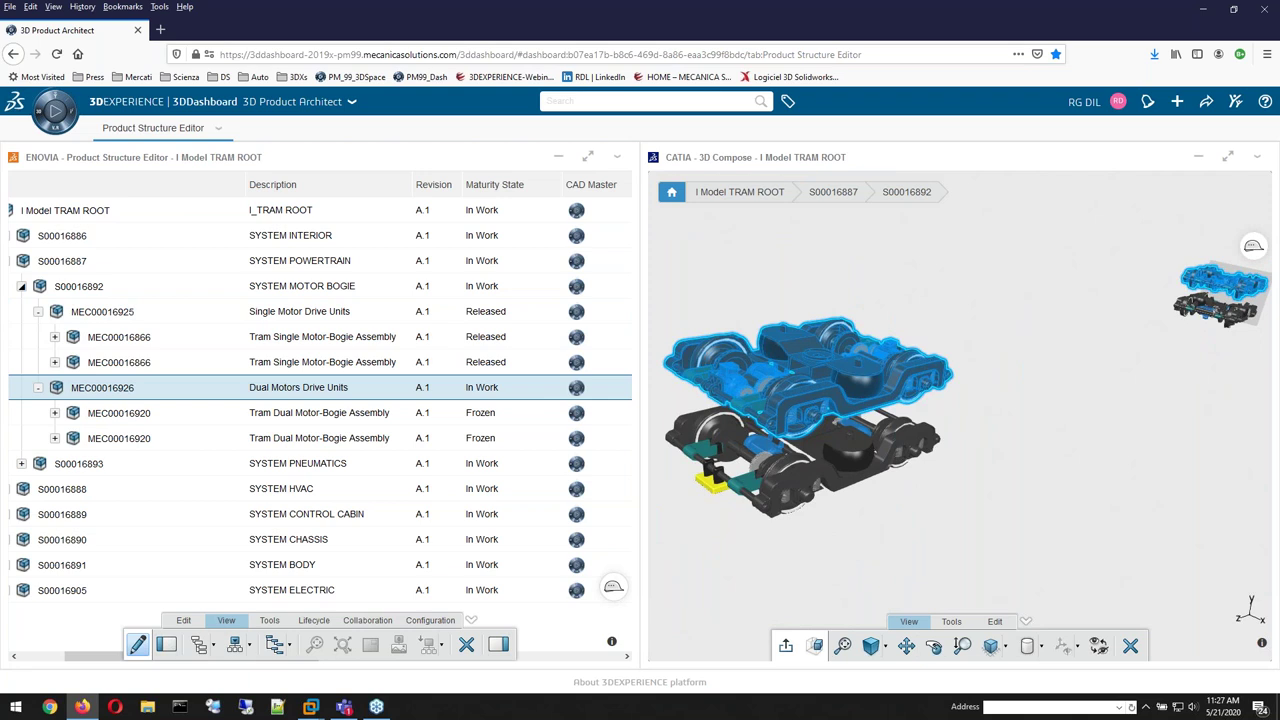
{"action": "right_click", "coordinate": [174, 380]}
{"action": "left_click", "coordinate": [225, 542]}
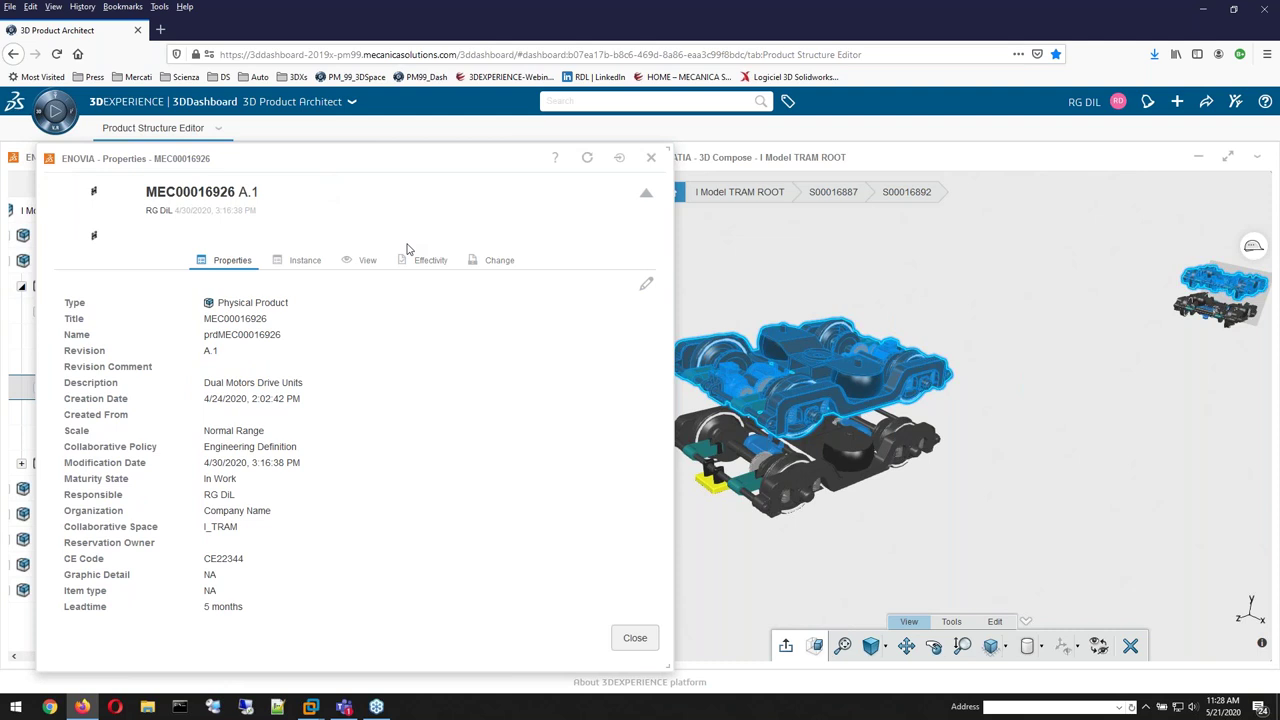
Step: Make the properties editable and browse the fields, keeping Local Currency at EUR
{"action": "left_click", "coordinate": [646, 284]}
{"action": "scroll", "coordinate": [150, 378], "scroll_direction": "down", "scroll_amount": 5}
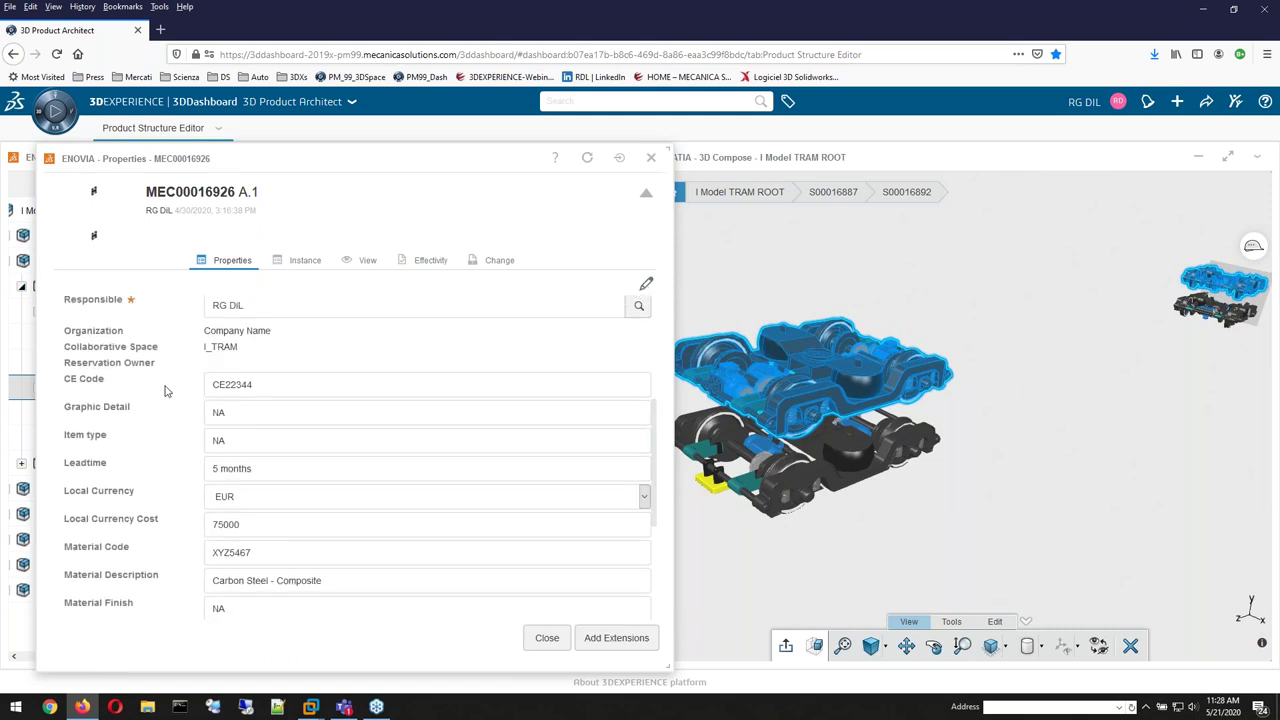
{"action": "left_click_drag", "start_coordinate": [205, 193], "coordinate": [236, 193]}
{"action": "left_click", "coordinate": [247, 499]}
{"action": "left_click", "coordinate": [246, 500]}
{"action": "scroll", "coordinate": [200, 495], "scroll_direction": "down", "scroll_amount": 2}
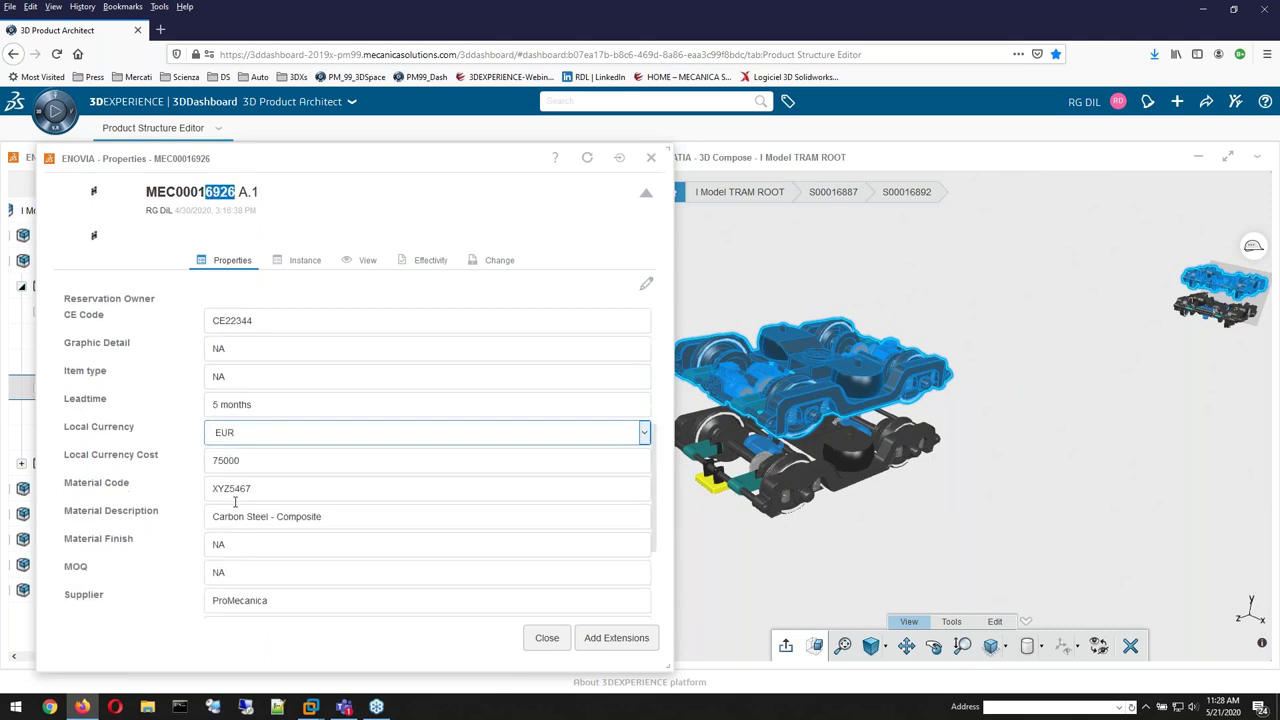
{"action": "scroll", "coordinate": [90, 470], "scroll_direction": "down", "scroll_amount": 2}
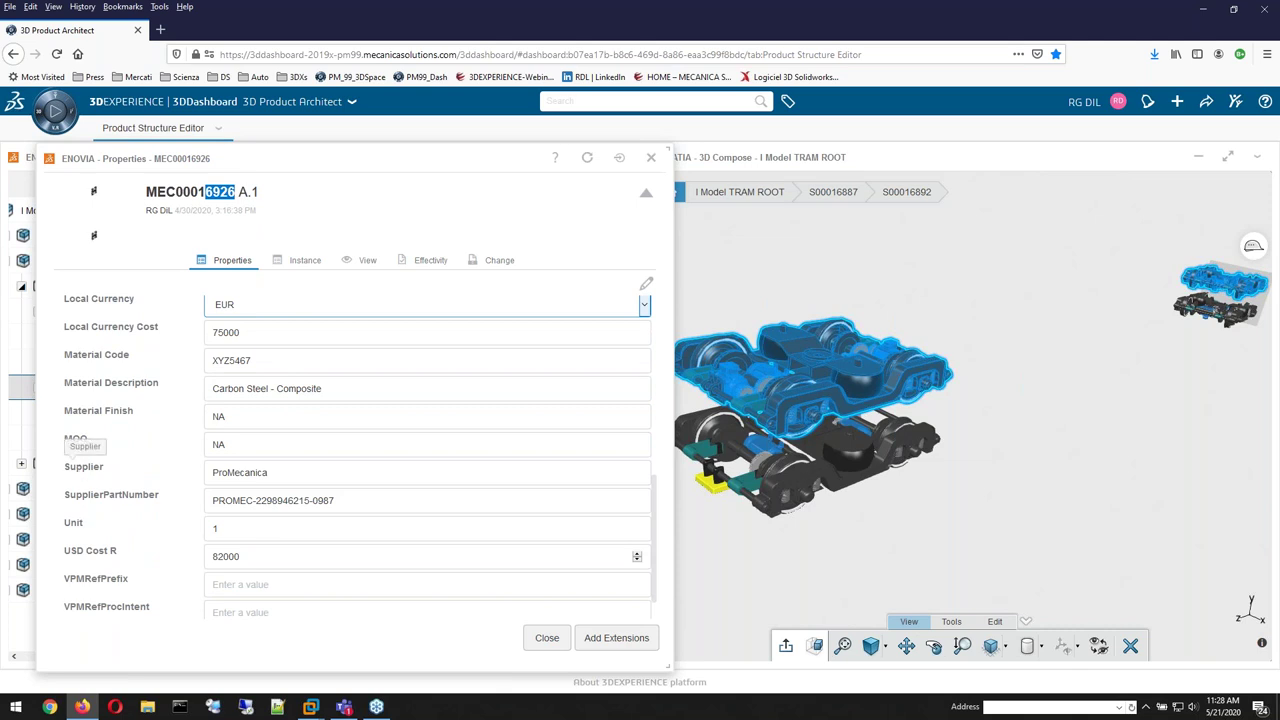
{"action": "left_click_drag", "start_coordinate": [344, 501], "coordinate": [206, 503]}
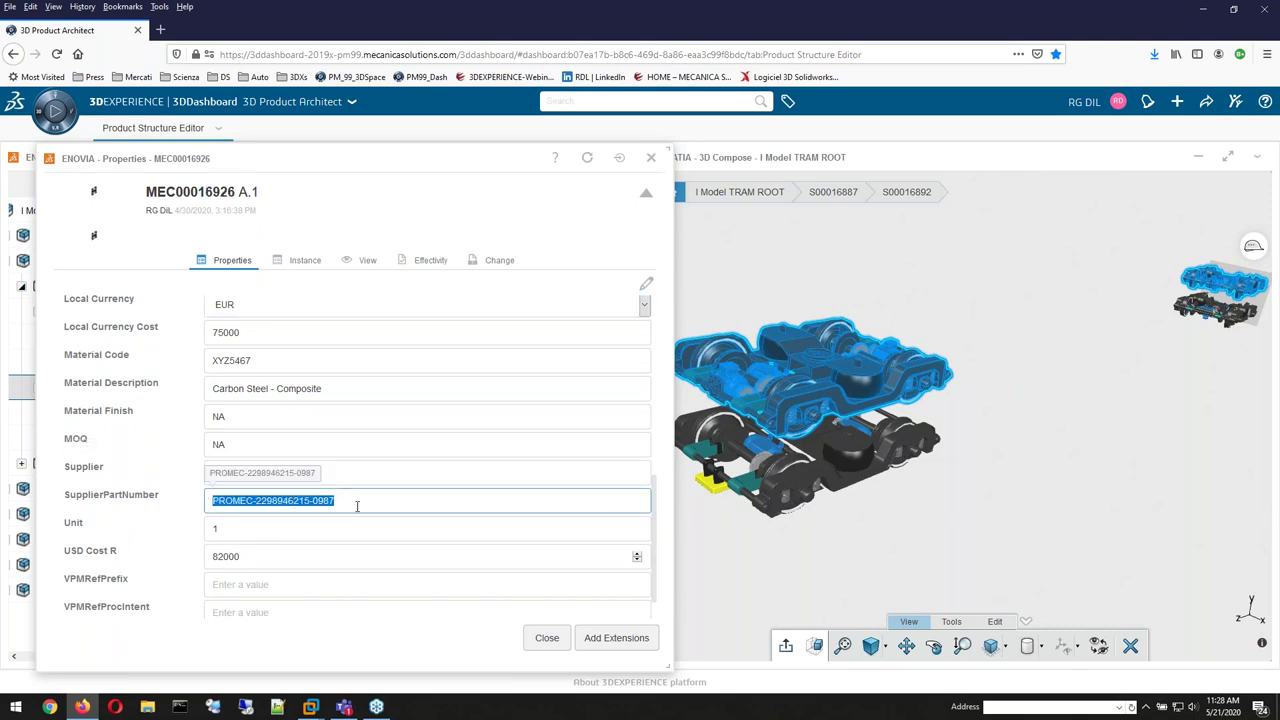
{"action": "scroll", "coordinate": [450, 490], "scroll_direction": "up", "scroll_amount": 3}
{"action": "scroll", "coordinate": [520, 478], "scroll_direction": "up", "scroll_amount": 2}
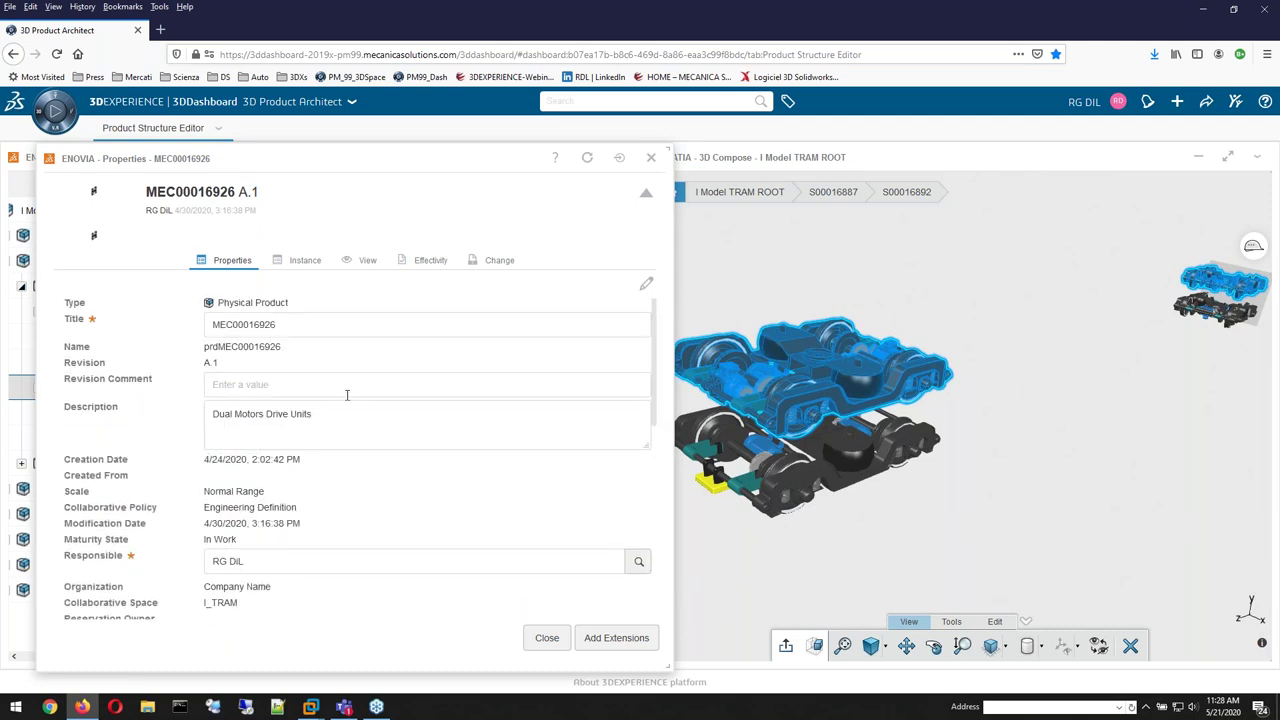
Step: Change Title to prdMEC00016926, undo it back to MEC00016926, and close the properties
{"action": "left_click_drag", "start_coordinate": [276, 325], "coordinate": [212, 322]}
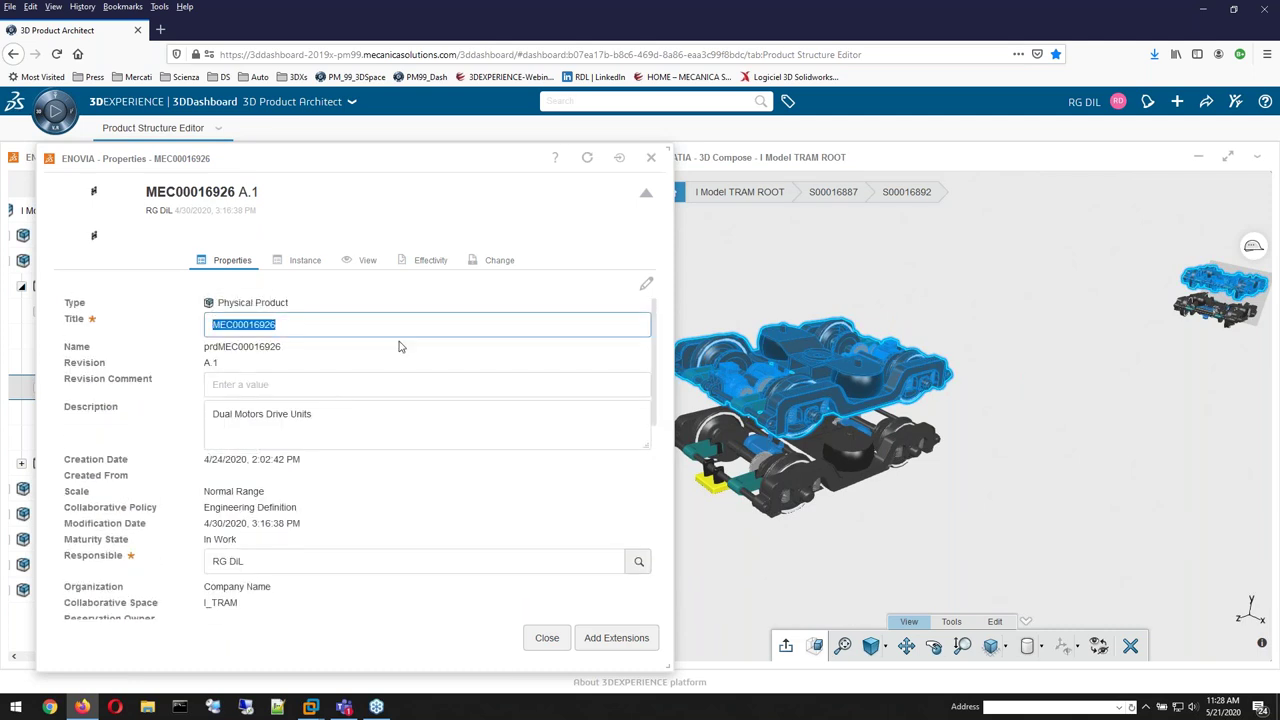
{"action": "key", "text": "ctrl+v"}
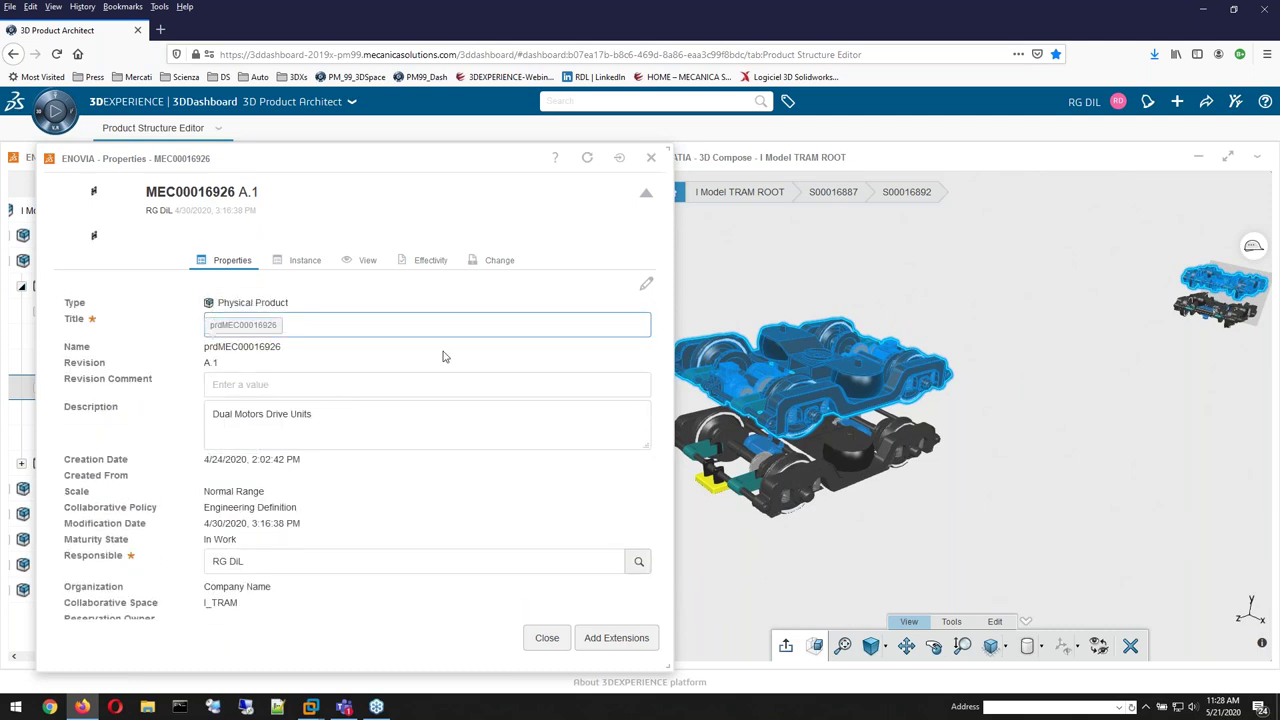
{"action": "key", "text": "ctrl+z"}
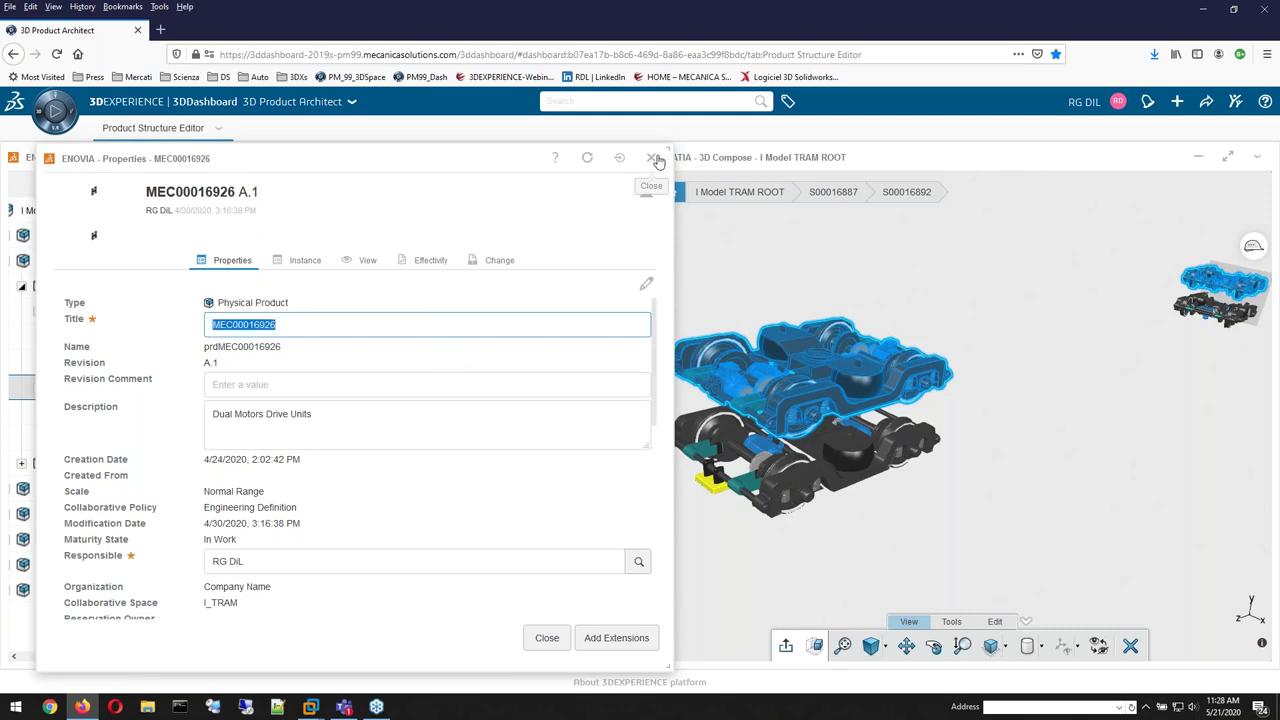
{"action": "left_click", "coordinate": [651, 160]}
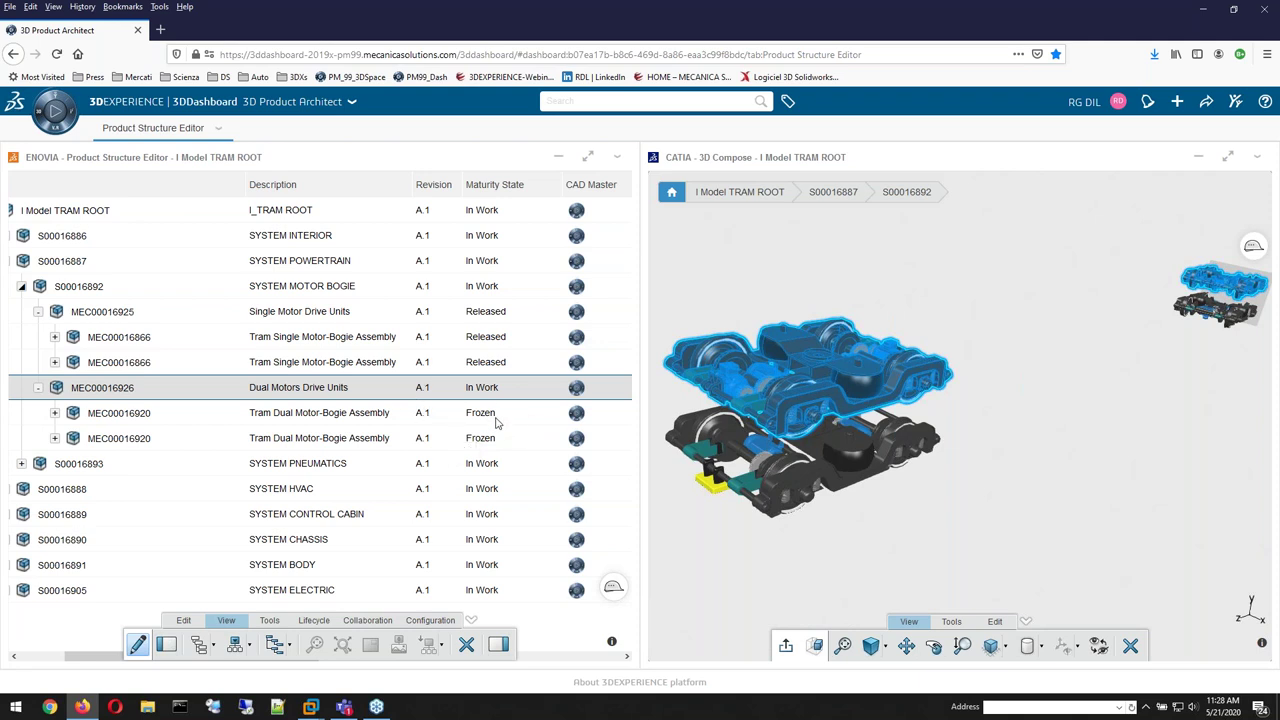
{"action": "left_click", "coordinate": [493, 342]}
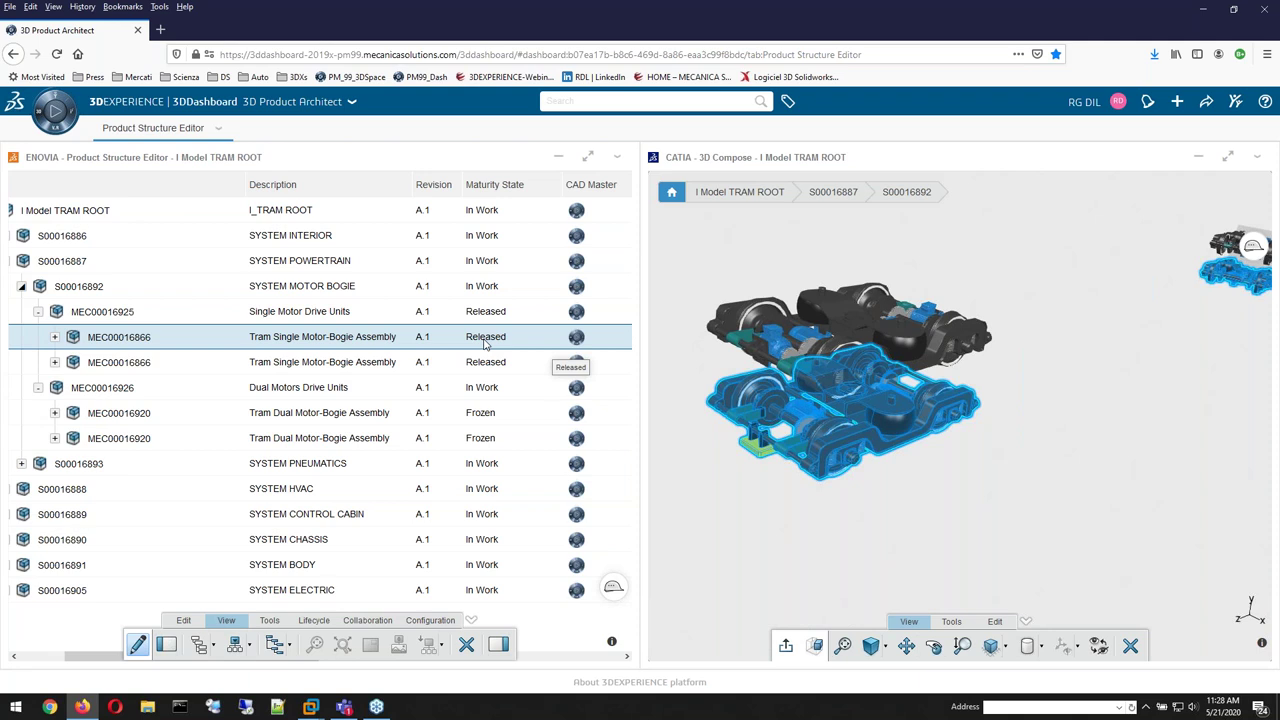
{"action": "left_click", "coordinate": [294, 422]}
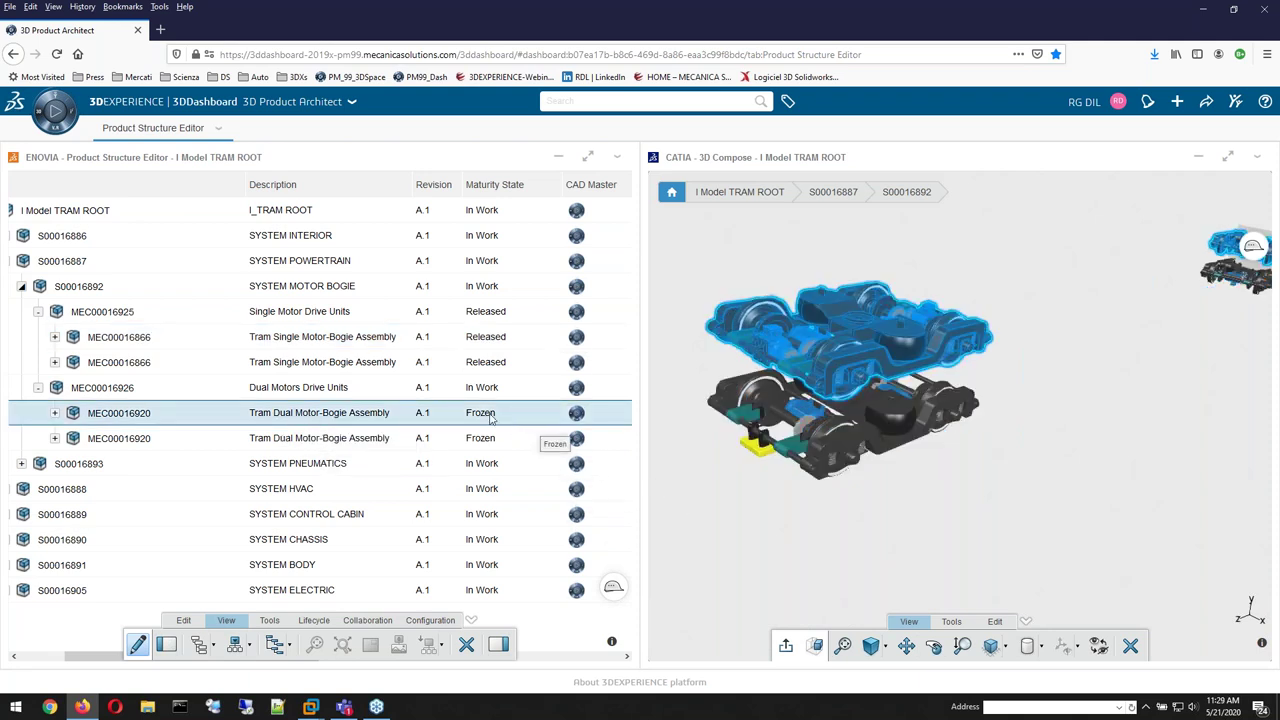
{"action": "left_click", "coordinate": [732, 487]}
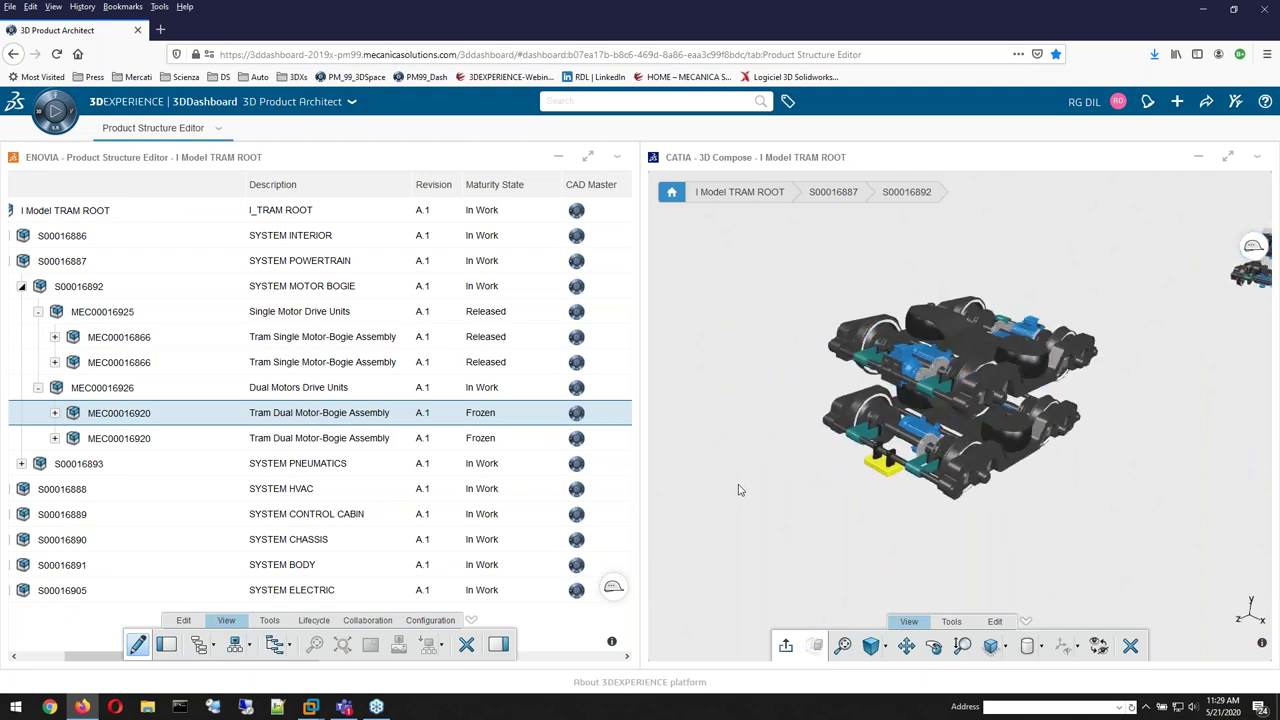
{"action": "left_click", "coordinate": [483, 420]}
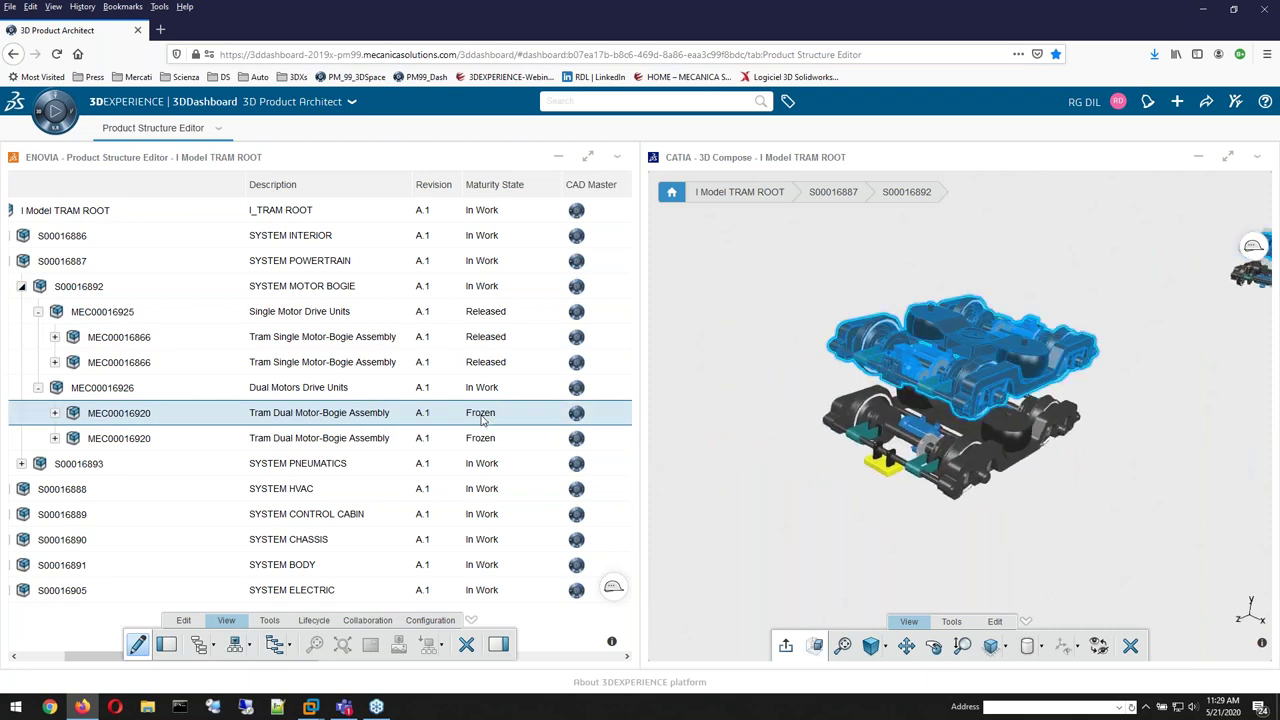
{"action": "left_click", "coordinate": [771, 401]}
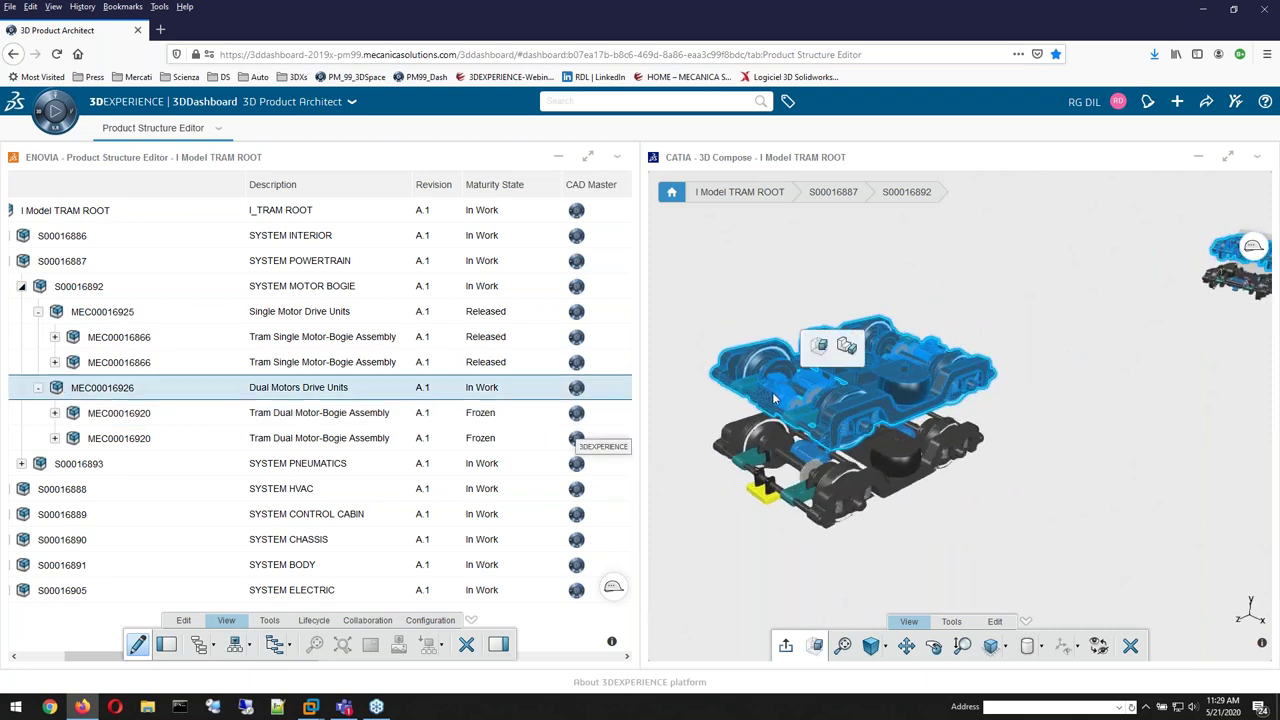
{"action": "left_click", "coordinate": [737, 485]}
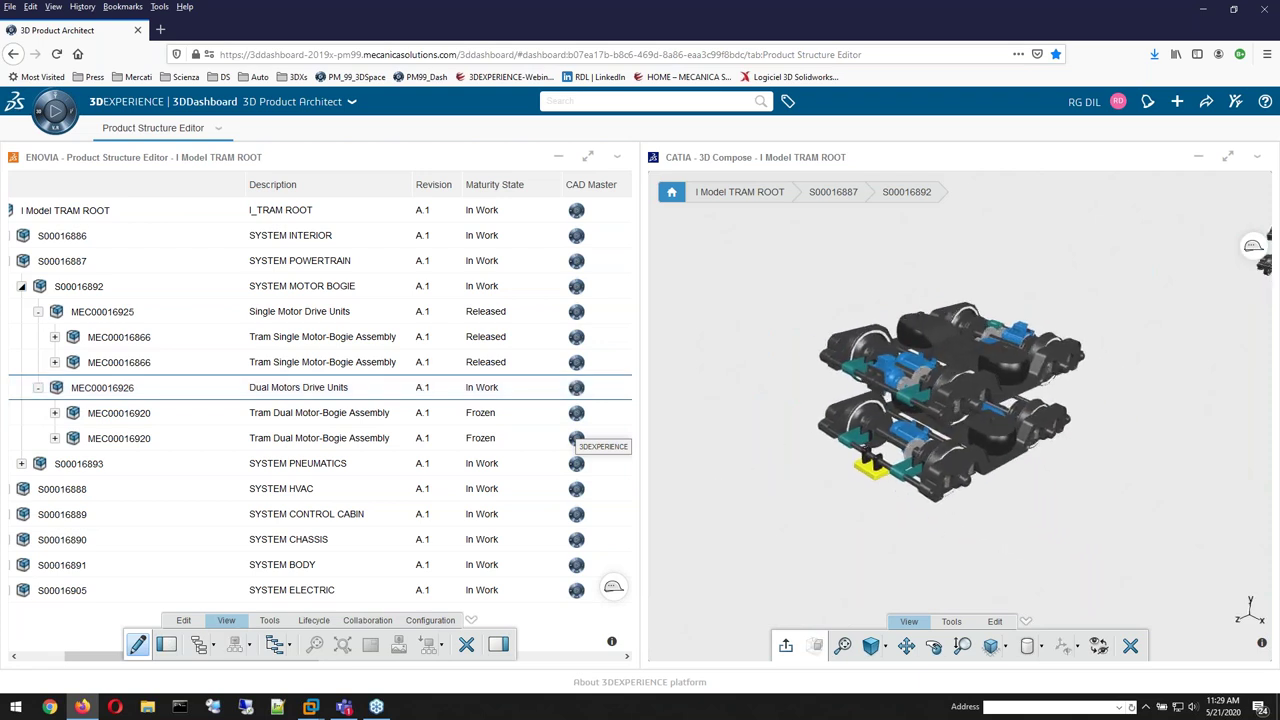
{"action": "left_click", "coordinate": [465, 397]}
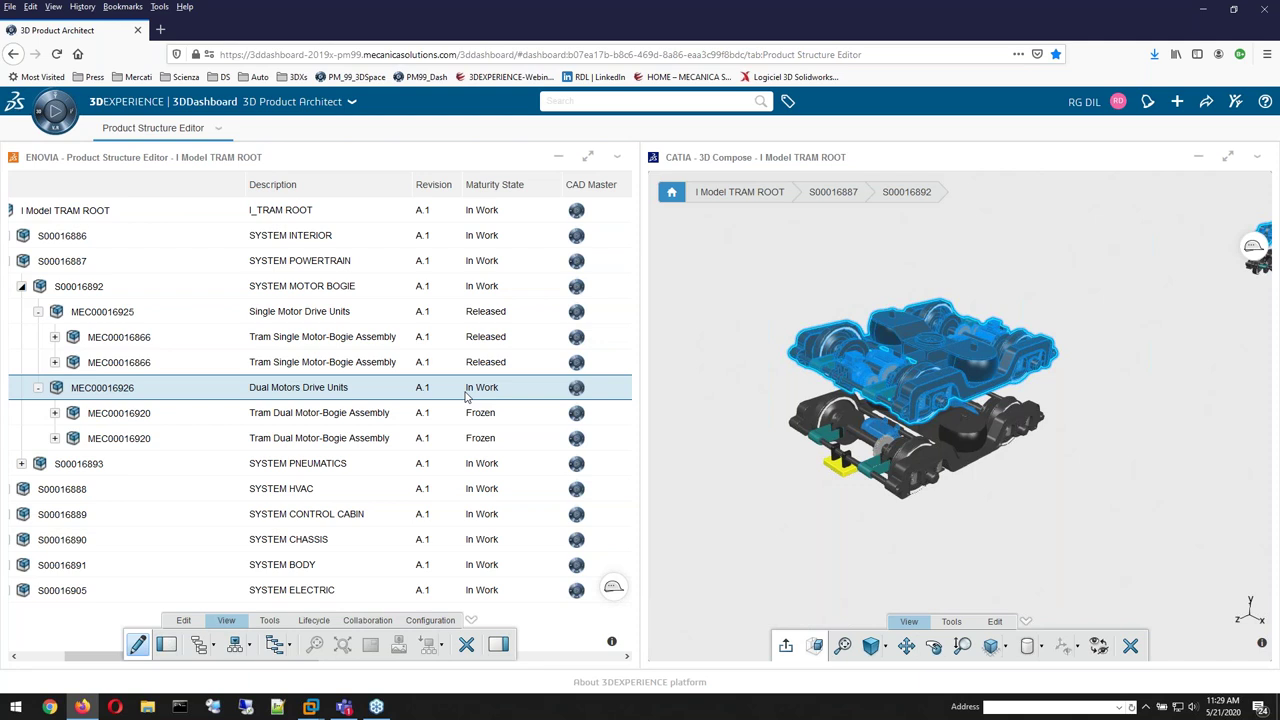
{"action": "left_click", "coordinate": [486, 416]}
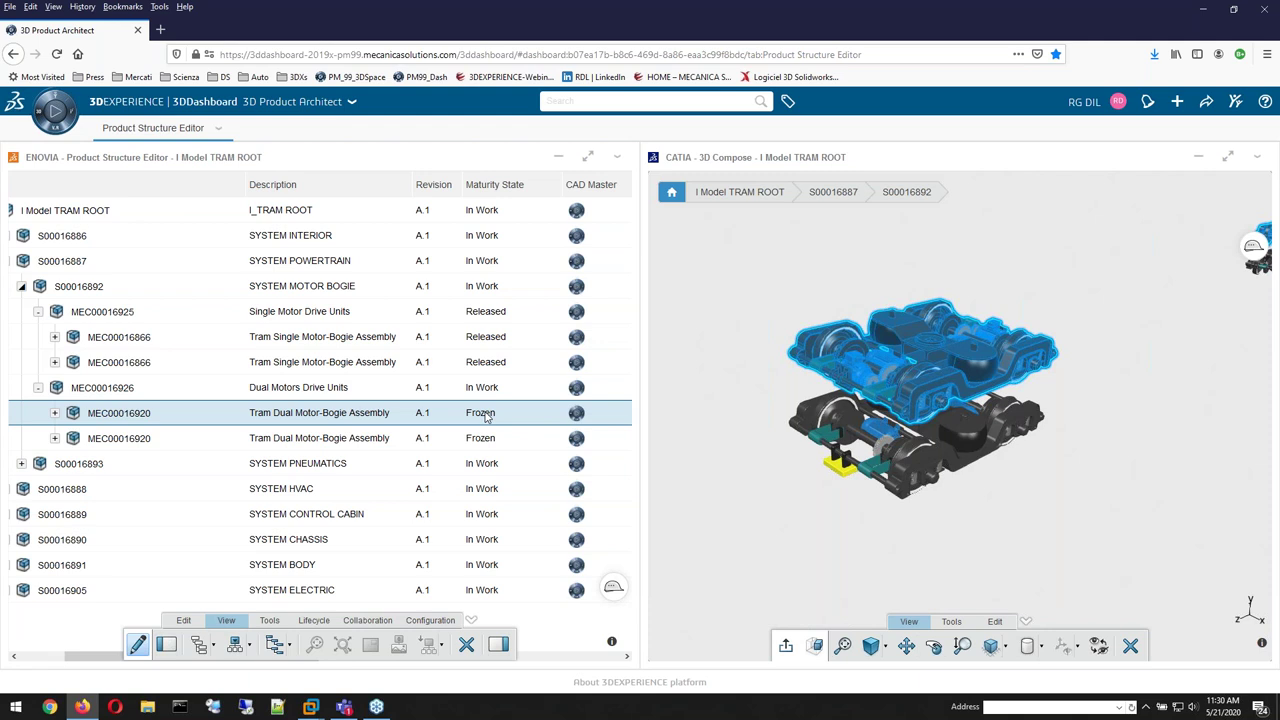
Step: Switch from the 3D Product Architect dashboard to My Dashboard 001
{"action": "left_click", "coordinate": [302, 106]}
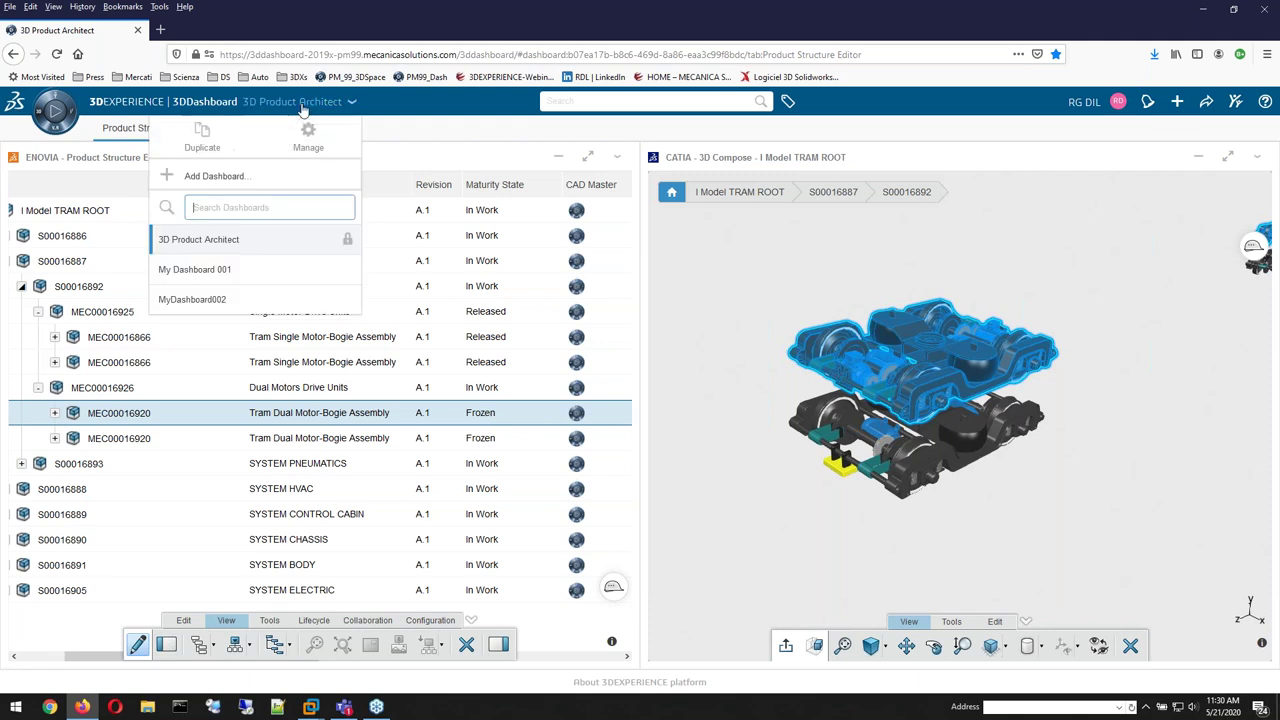
{"action": "left_click", "coordinate": [212, 273]}
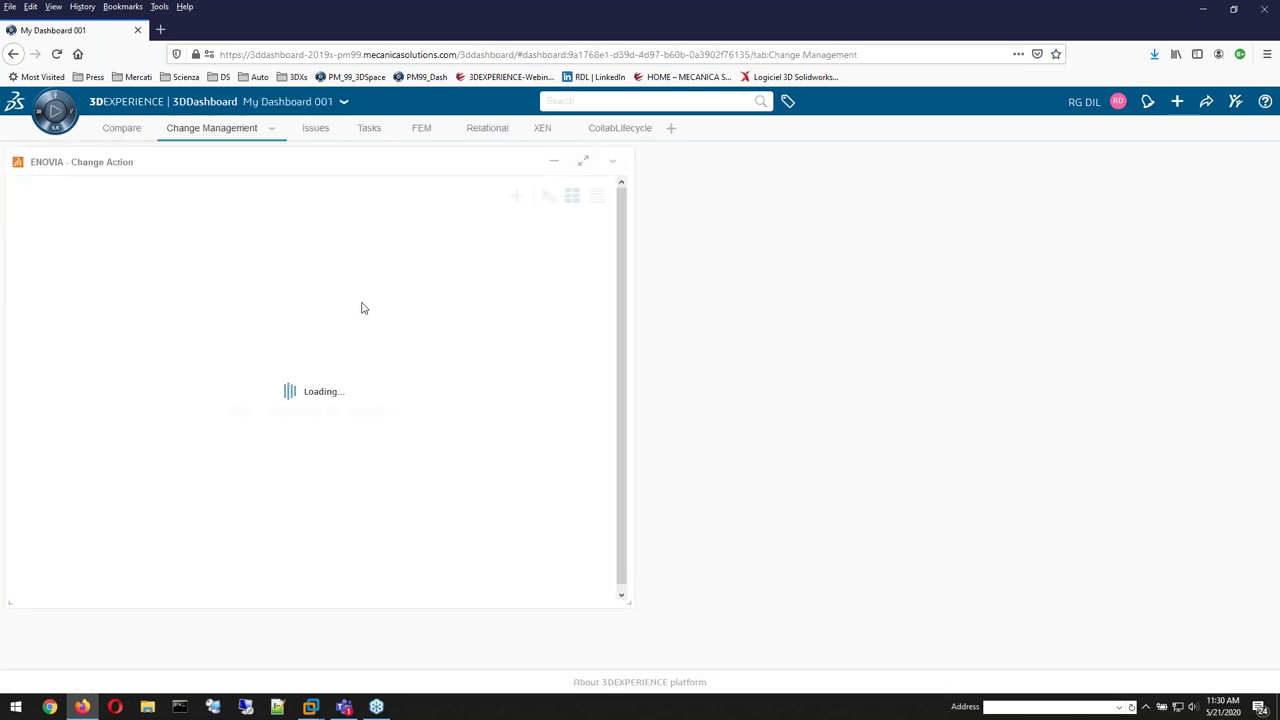
{"action": "mouse_move", "coordinate": [138, 245]}
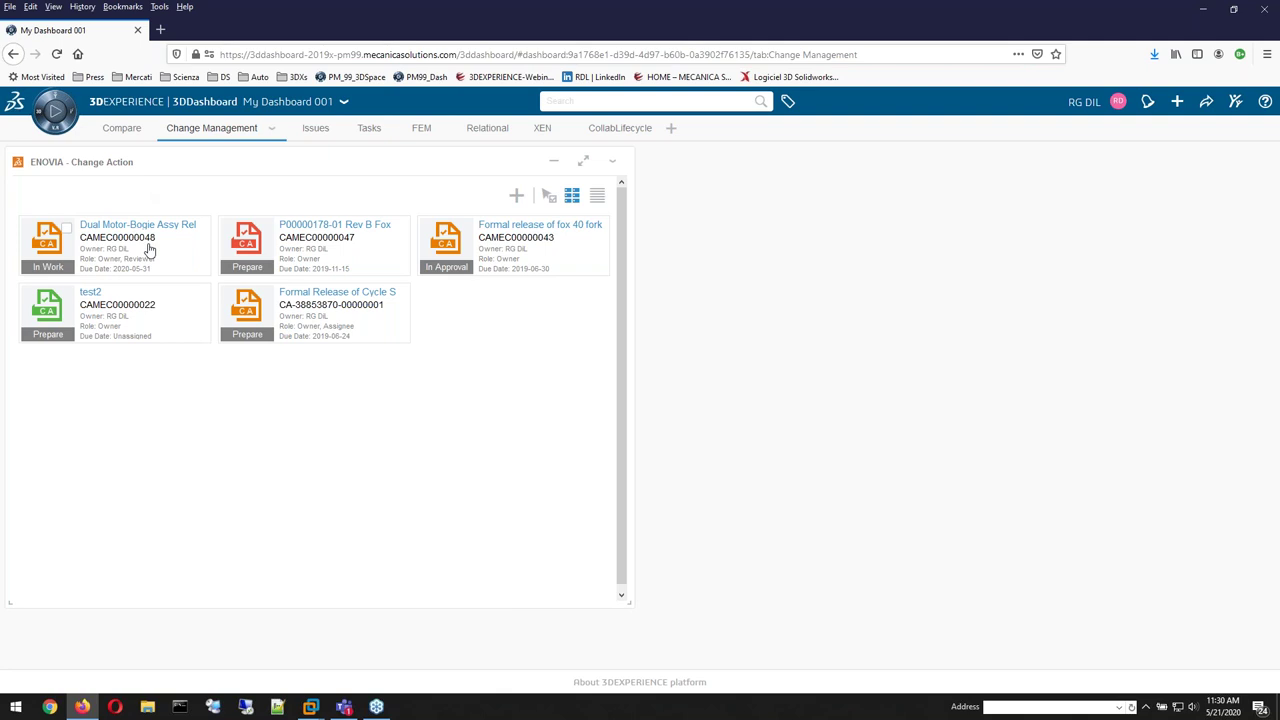
Step: Open the Dual Motor-Bogie Assy Release change action, then list its owner/reviewer, assignee and follower
{"action": "left_click", "coordinate": [157, 230]}
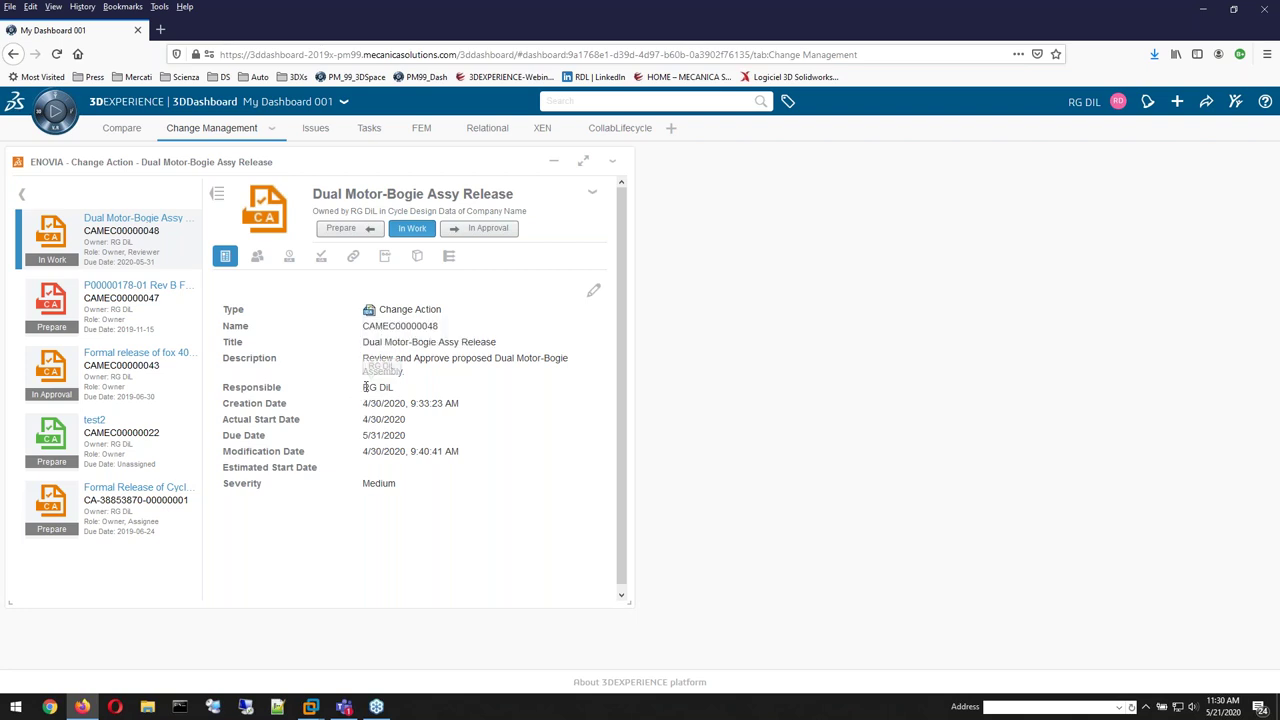
{"action": "left_click_drag", "start_coordinate": [363, 358], "coordinate": [568, 358]}
{"action": "left_click", "coordinate": [560, 379]}
{"action": "left_click", "coordinate": [257, 256]}
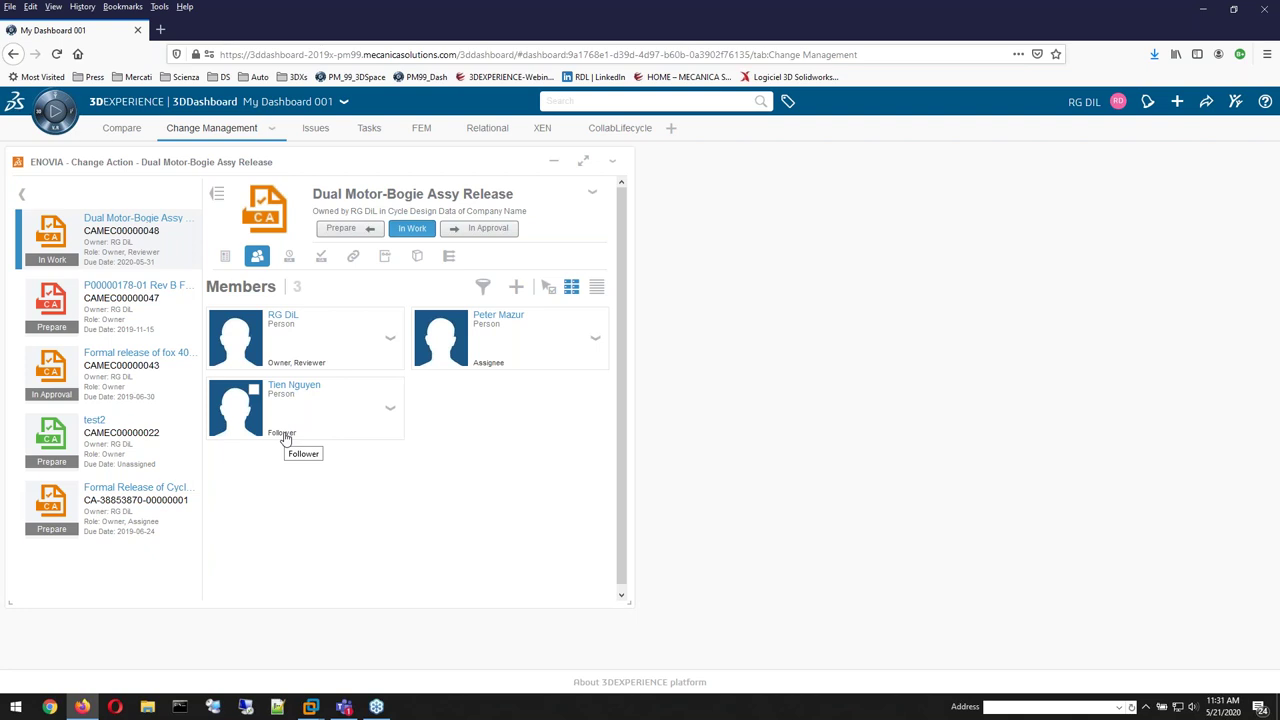
Step: Review MEC00016920 A.1's proposed change, applicability and referentials, then bring up the apps list
{"action": "left_click", "coordinate": [289, 256]}
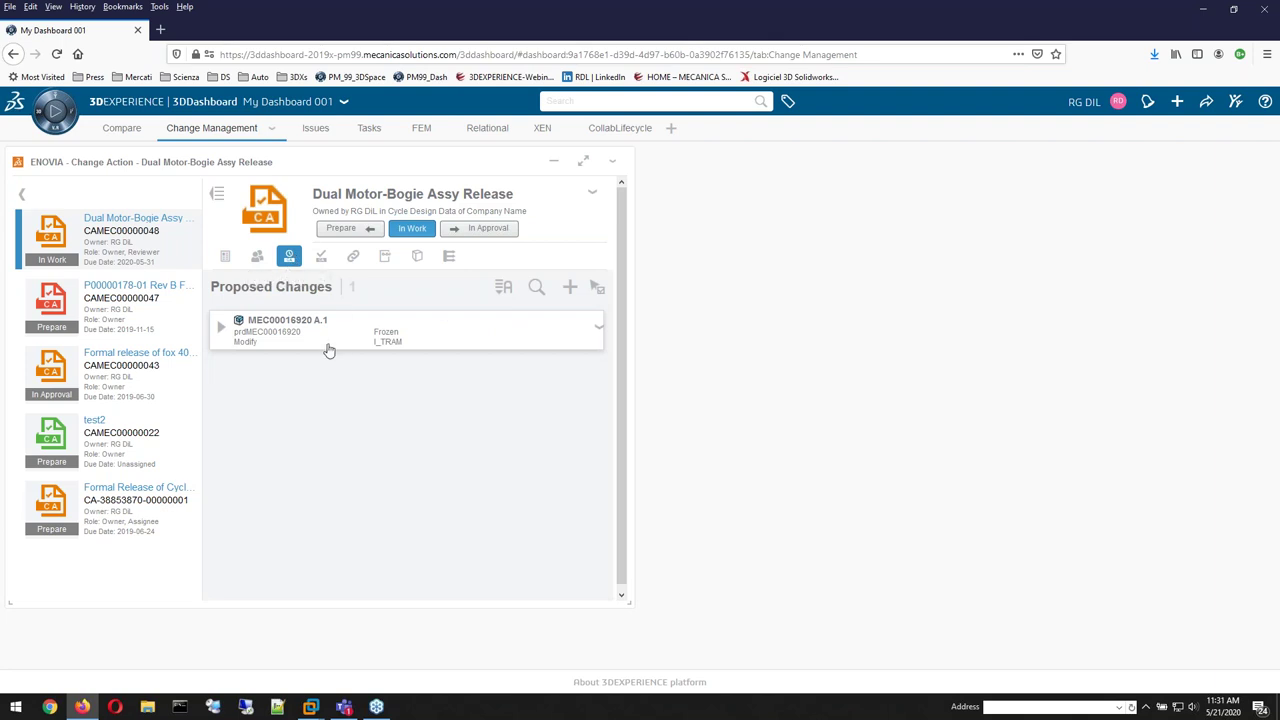
{"action": "left_click", "coordinate": [221, 327]}
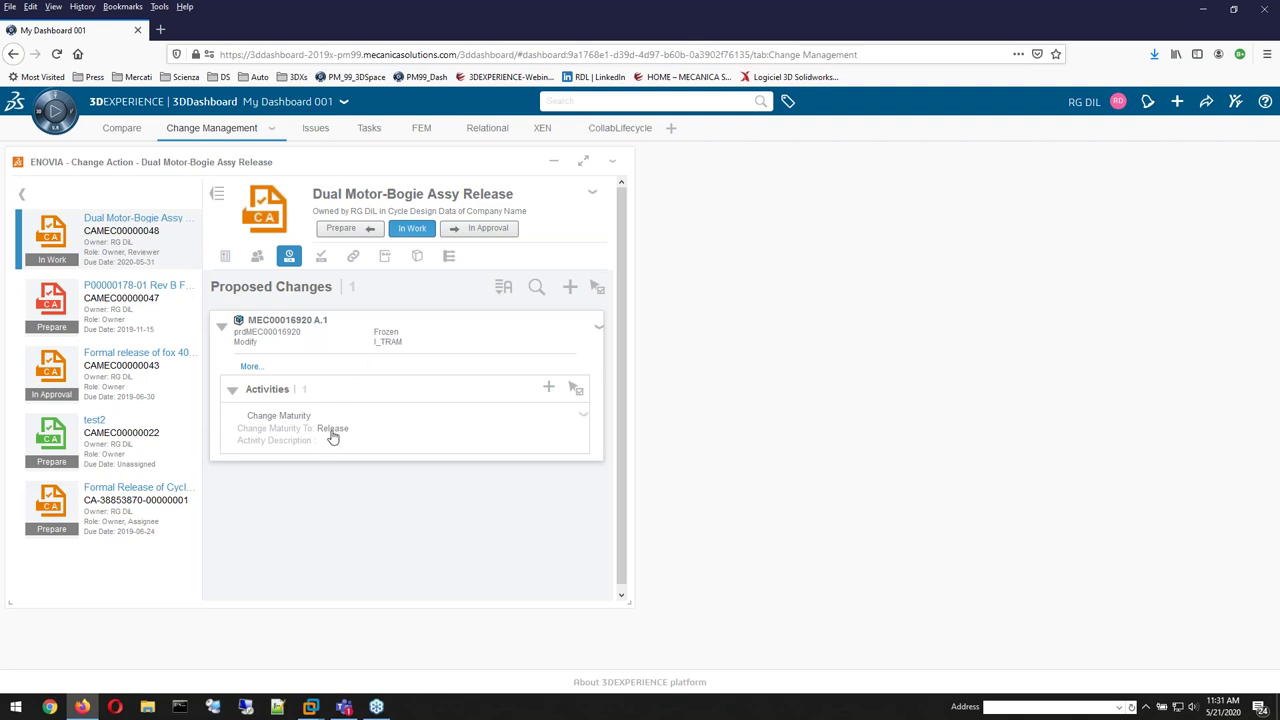
{"action": "left_click", "coordinate": [388, 258]}
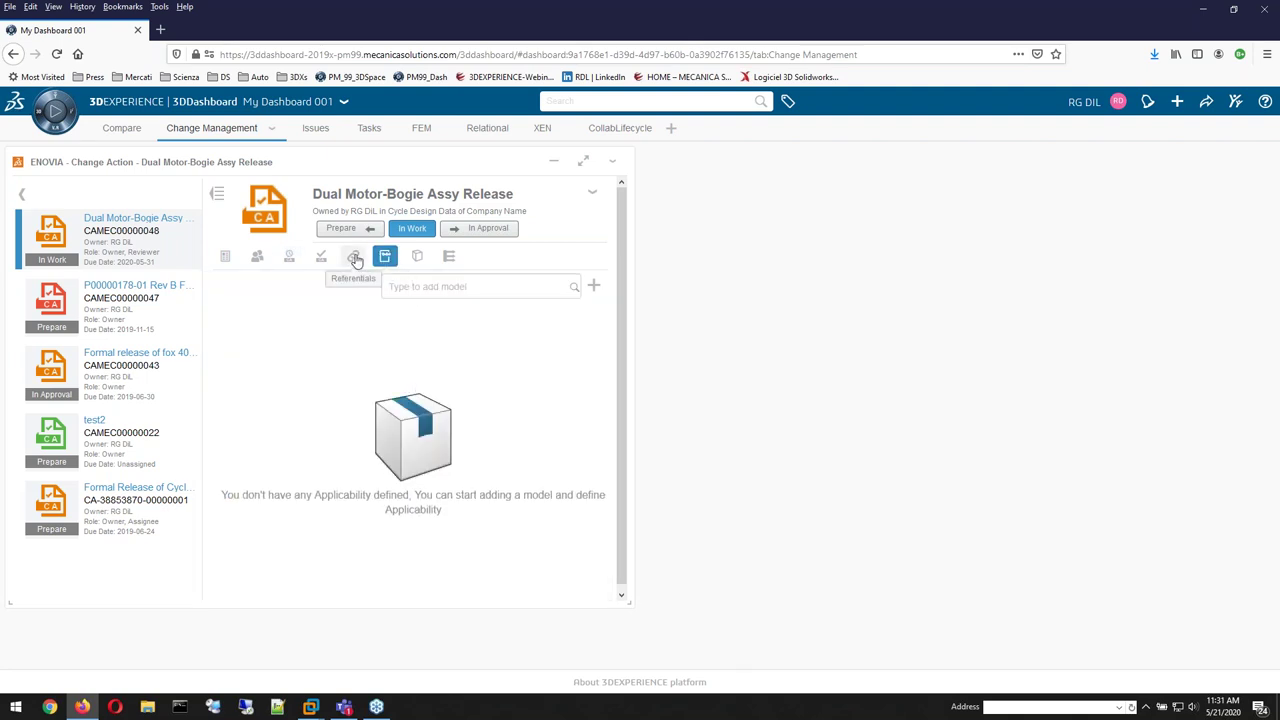
{"action": "left_click", "coordinate": [353, 256]}
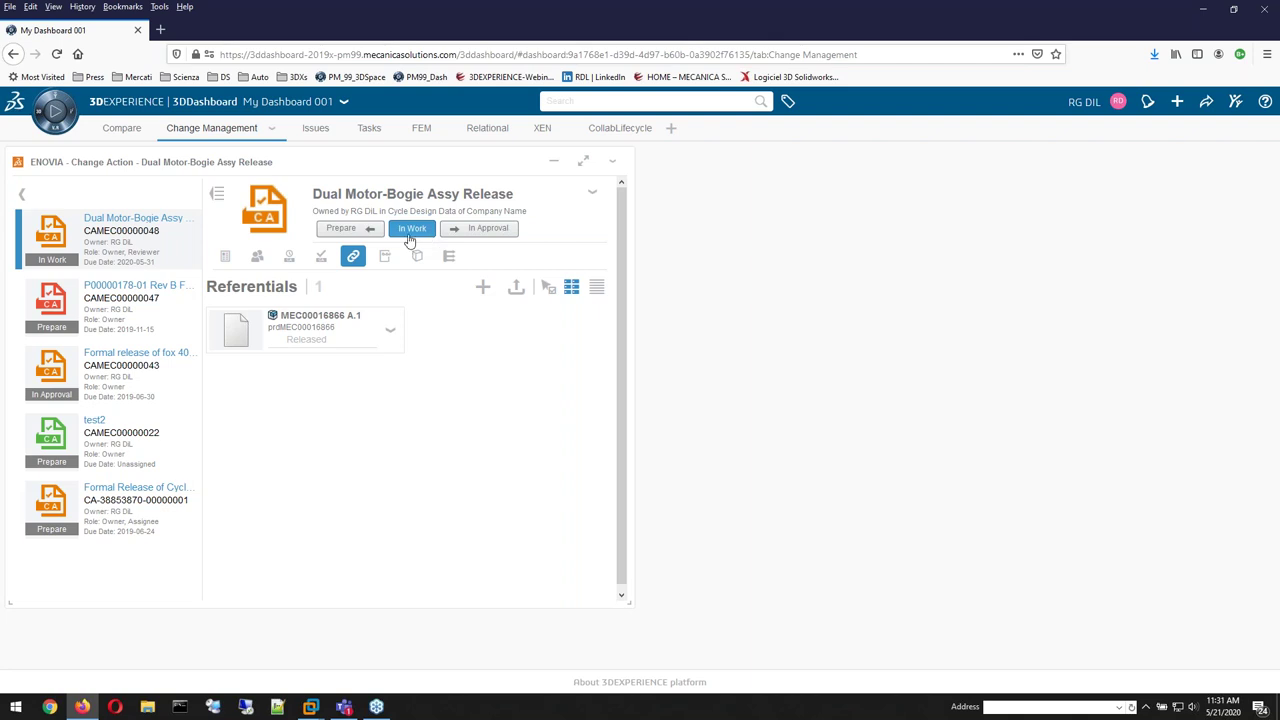
{"action": "left_click", "coordinate": [289, 257]}
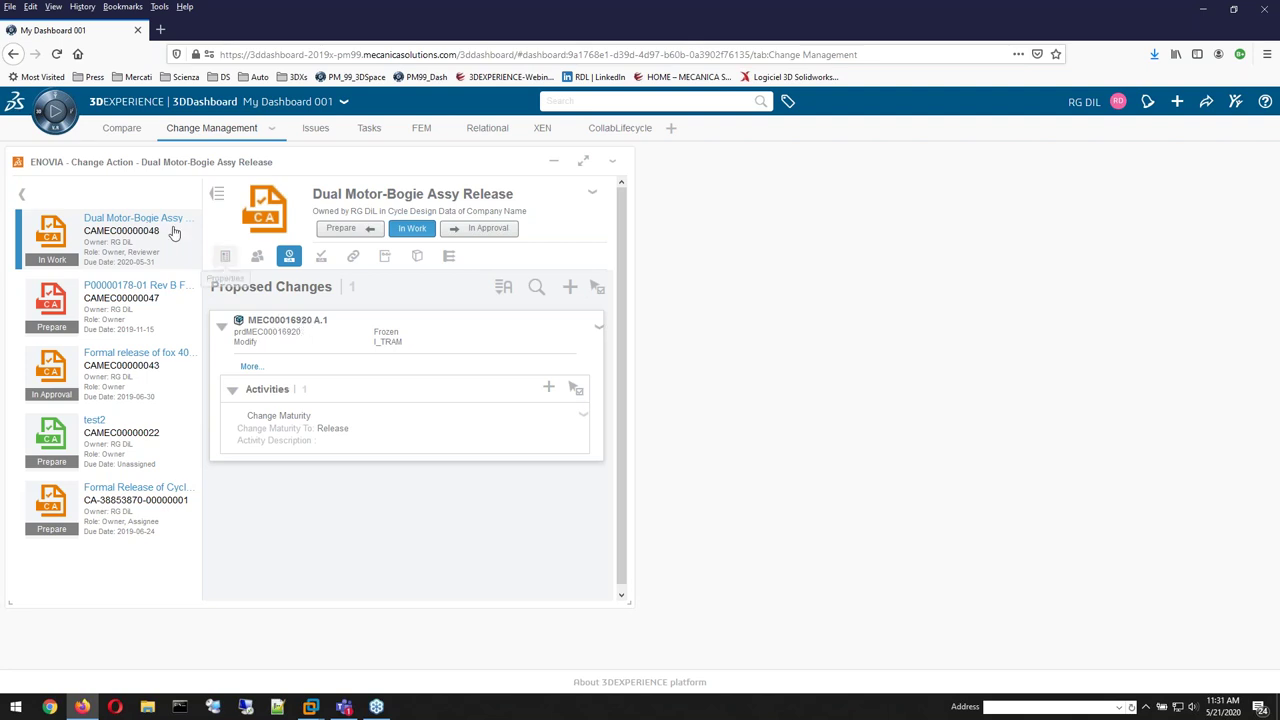
{"action": "left_click", "coordinate": [55, 108]}
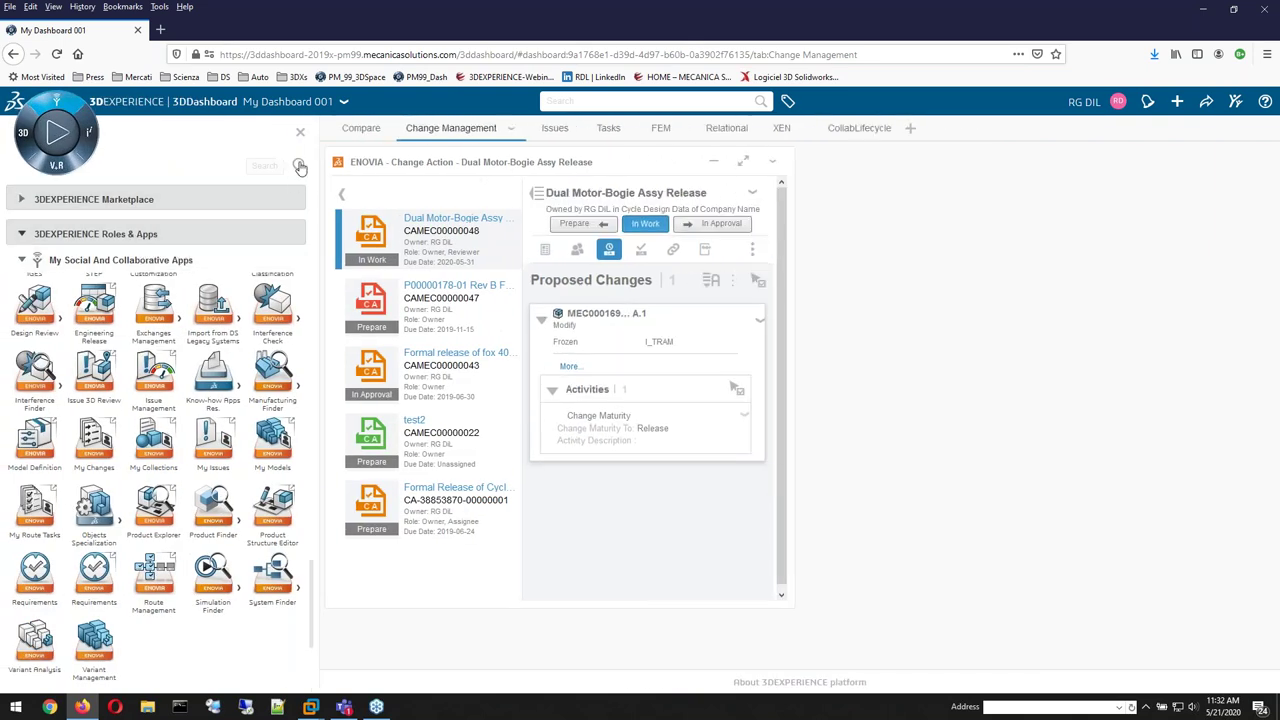
Step: Search 'product' in the apps list and drop Product Explorer onto the dashboard
{"action": "left_click", "coordinate": [220, 196]}
{"action": "type", "text": "product"}
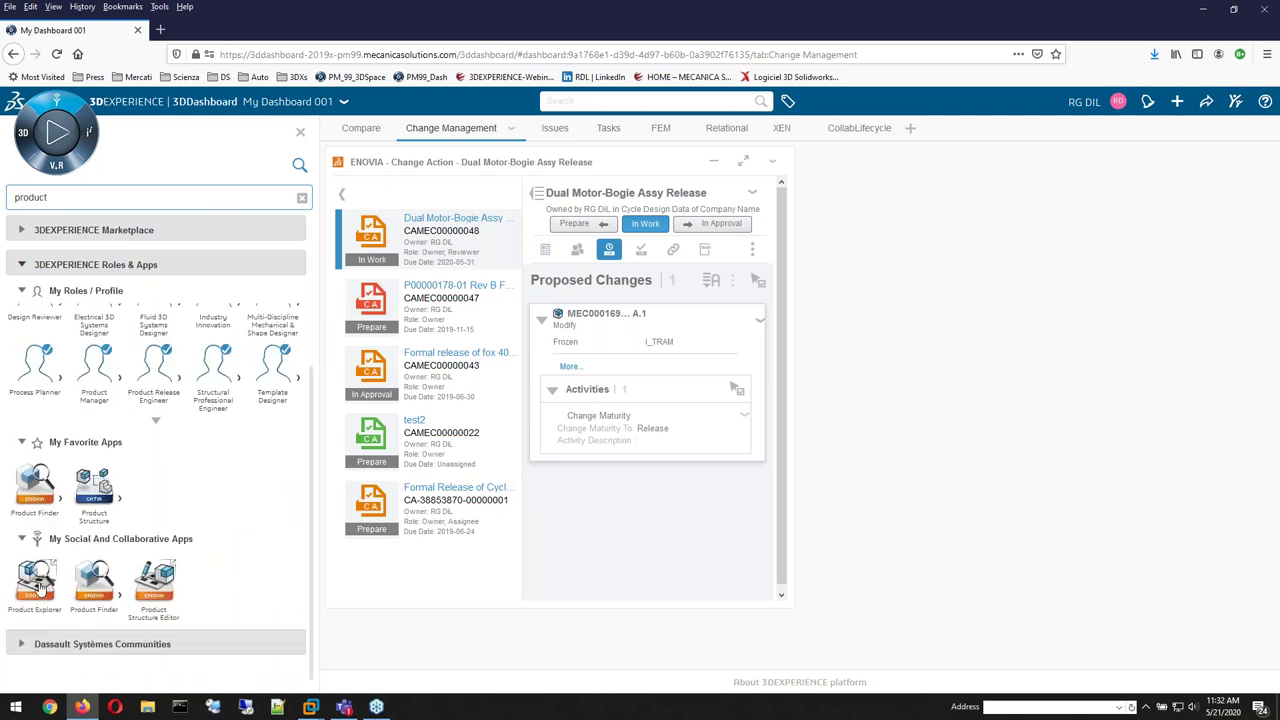
{"action": "left_click_drag", "start_coordinate": [37, 588], "coordinate": [951, 371]}
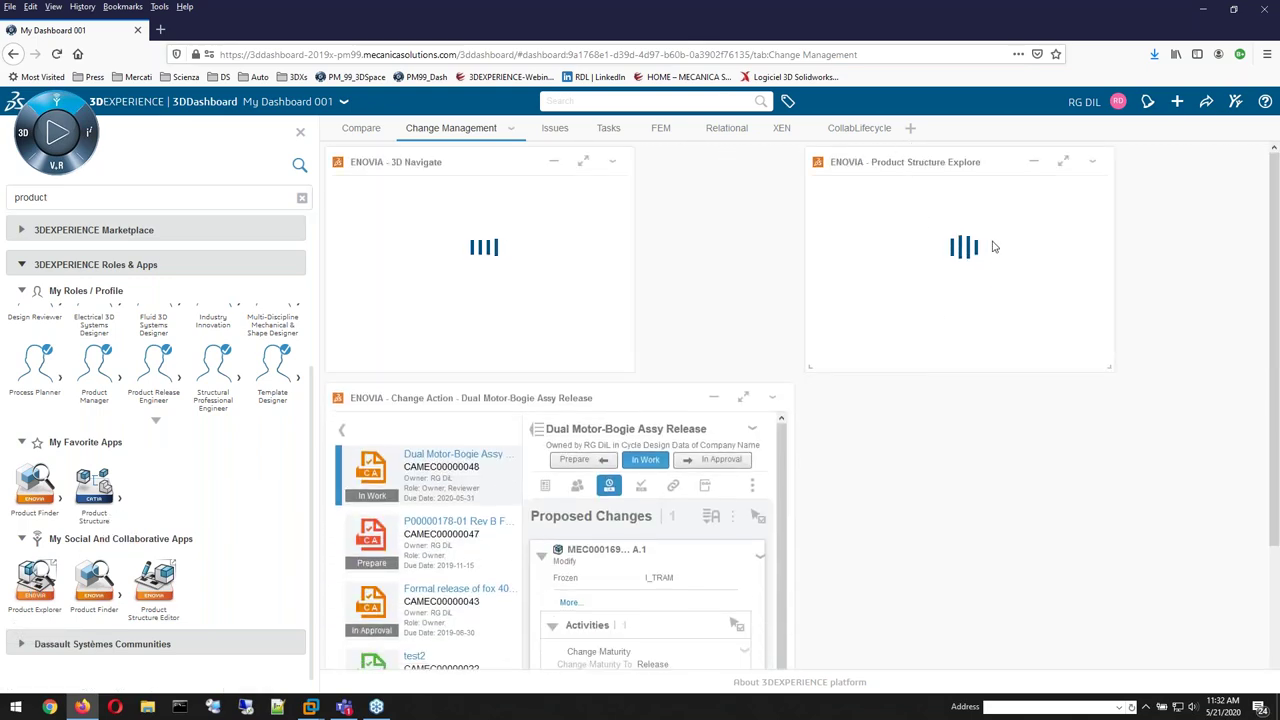
Step: Stack Product Structure Explore above a widened 3D Navigate widget on the right, then close the apps list
{"action": "mouse_move", "coordinate": [921, 165]}
{"action": "left_mouse_down"}
{"action": "mouse_move", "coordinate": [1001, 171]}
{"action": "mouse_move", "coordinate": [990, 168]}
{"action": "left_mouse_up"}
{"action": "mouse_move", "coordinate": [575, 210]}
{"action": "left_mouse_down"}
{"action": "mouse_move", "coordinate": [765, 295]}
{"action": "mouse_move", "coordinate": [1000, 450]}
{"action": "left_mouse_up"}
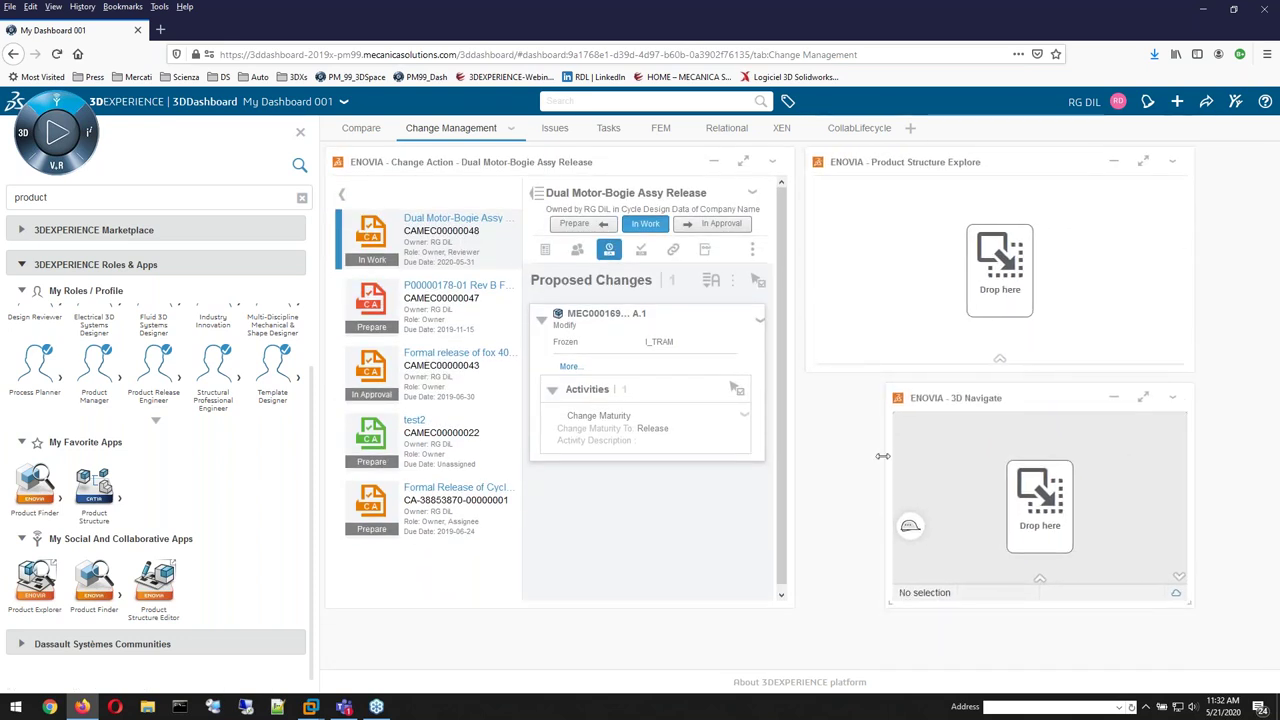
{"action": "left_click_drag", "start_coordinate": [882, 456], "coordinate": [803, 459]}
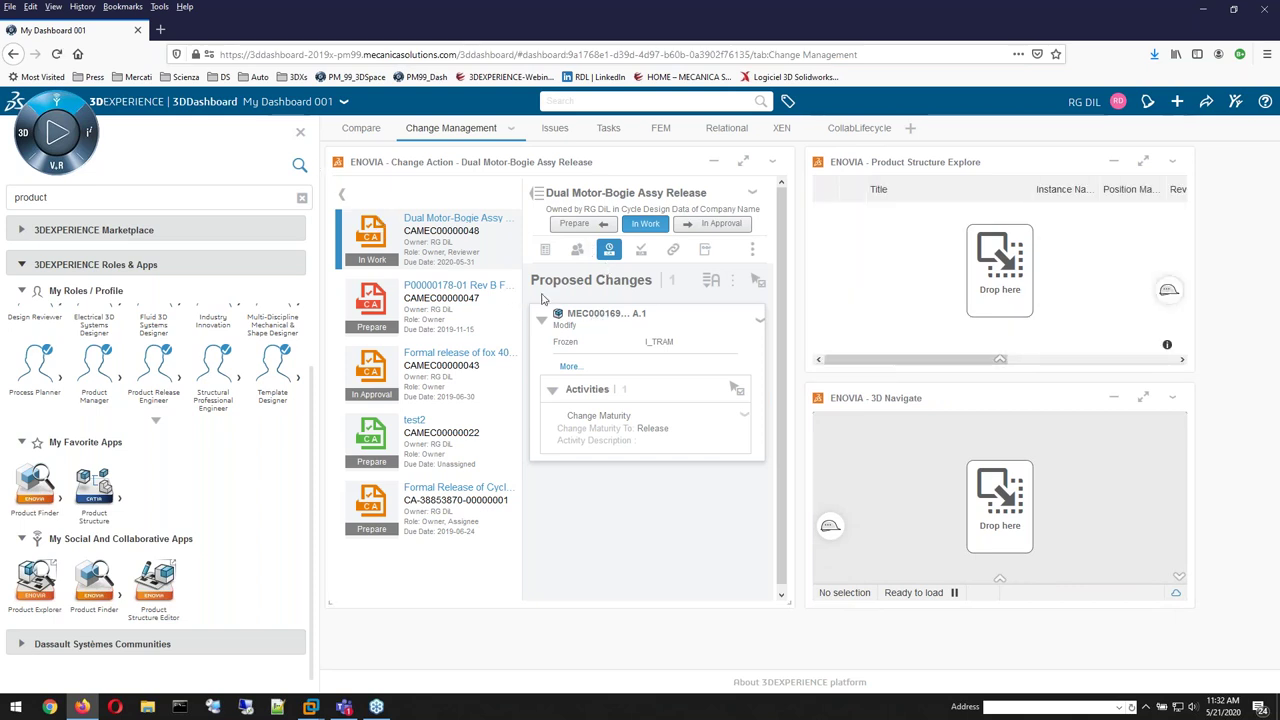
{"action": "left_click", "coordinate": [300, 132]}
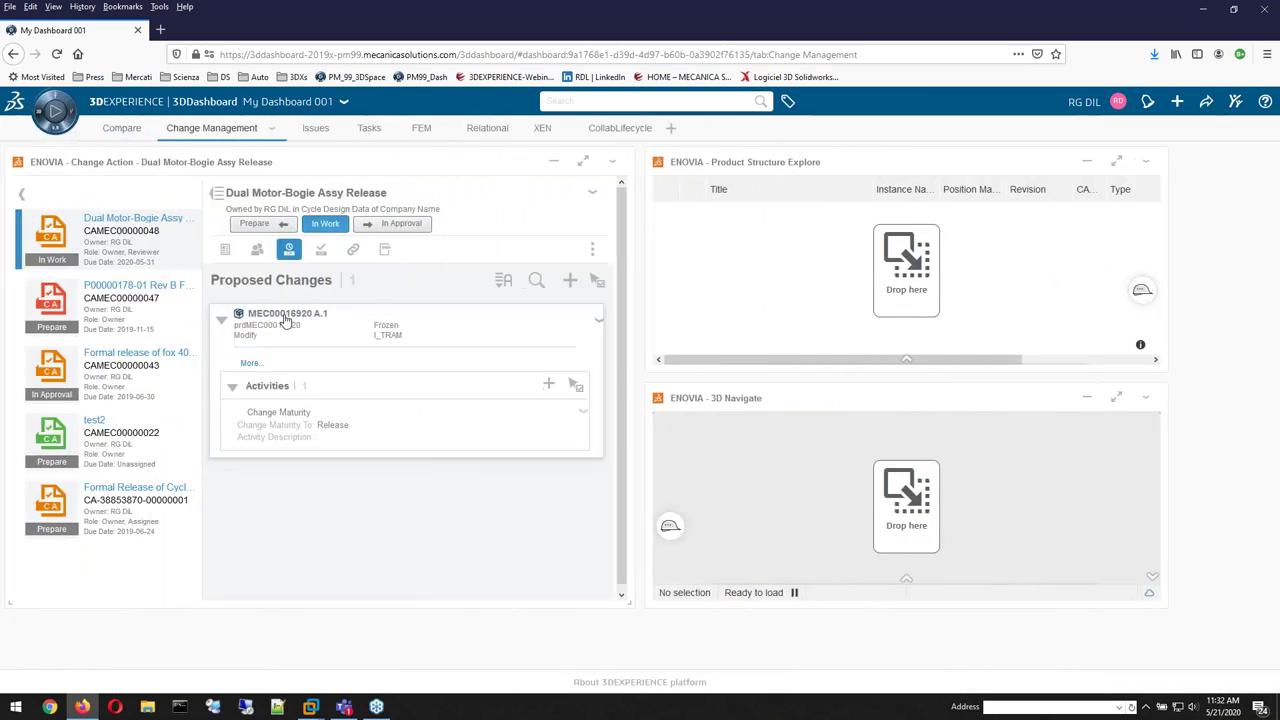
Step: Load MEC00016920 into Product Structure Explore and expand it to list its child parts
{"action": "mouse_move", "coordinate": [287, 318]}
{"action": "left_mouse_down"}
{"action": "mouse_move", "coordinate": [870, 278]}
{"action": "mouse_move", "coordinate": [838, 279]}
{"action": "left_mouse_up"}
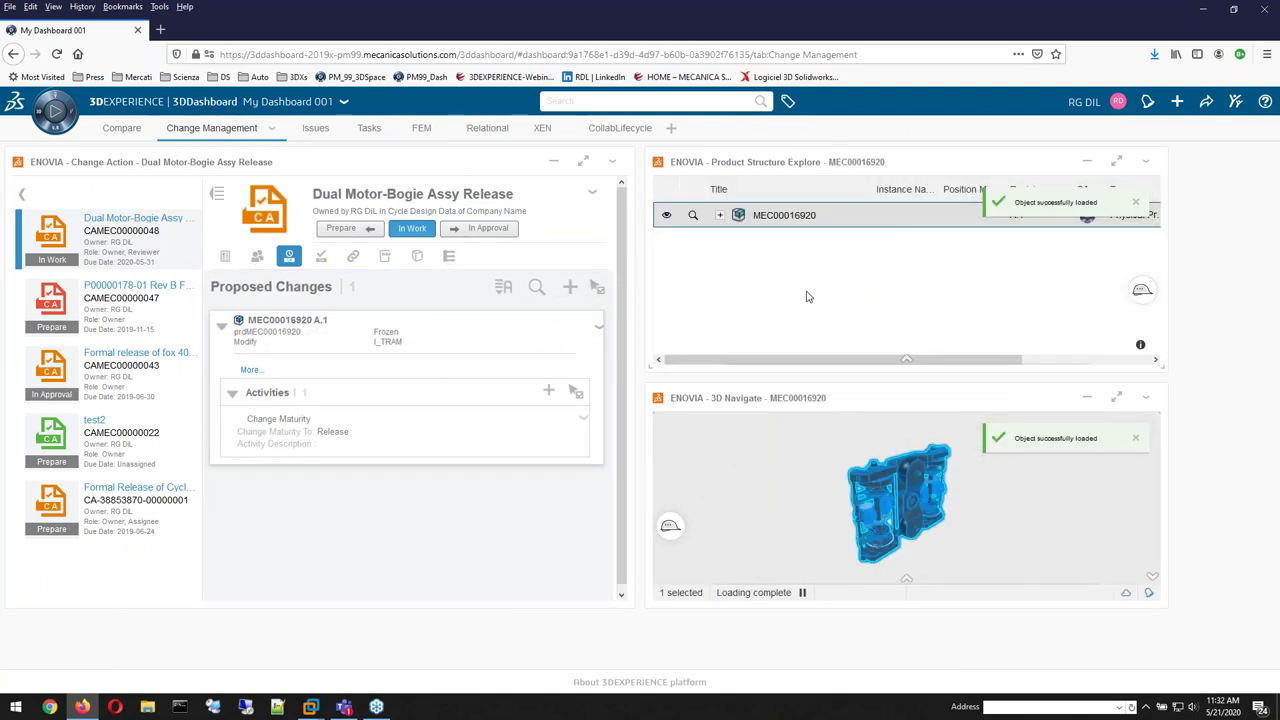
{"action": "left_click", "coordinate": [719, 215]}
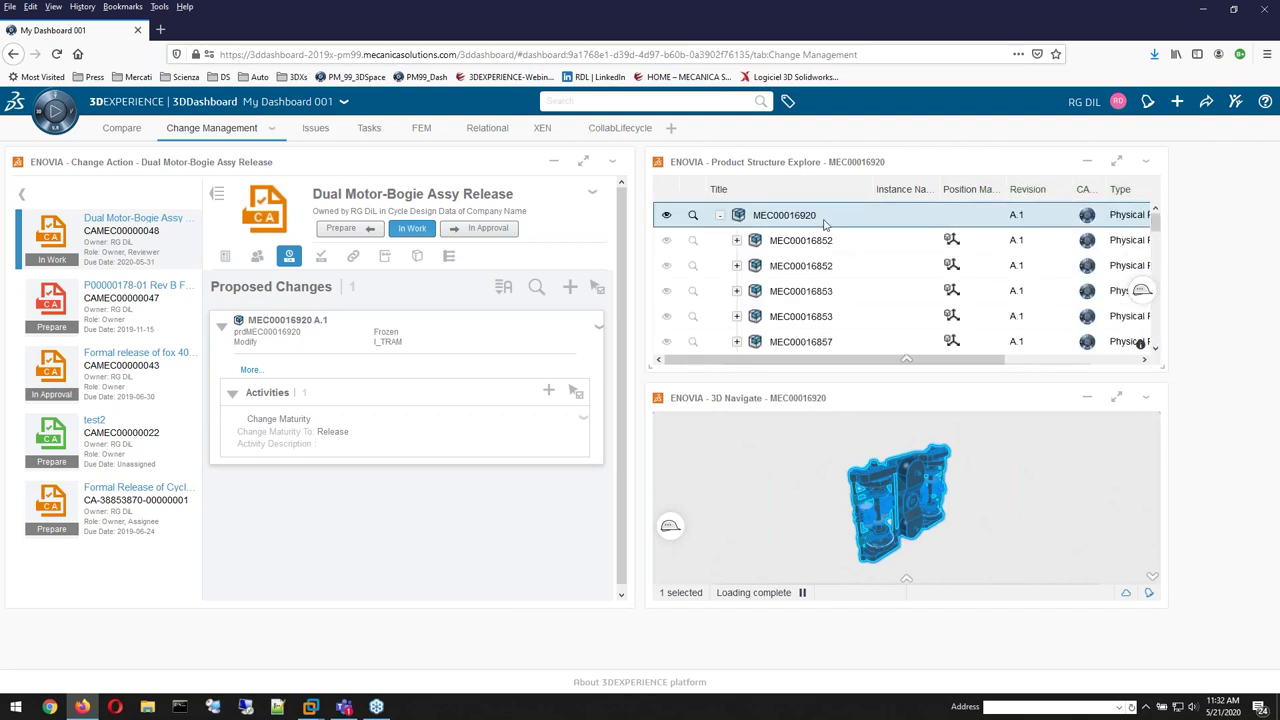
{"action": "left_click", "coordinate": [995, 484]}
Step: Rotate the bogie model to a flatter view and select the MEC00016920 drawing row
{"action": "left_click_drag", "start_coordinate": [980, 551], "coordinate": [866, 404]}
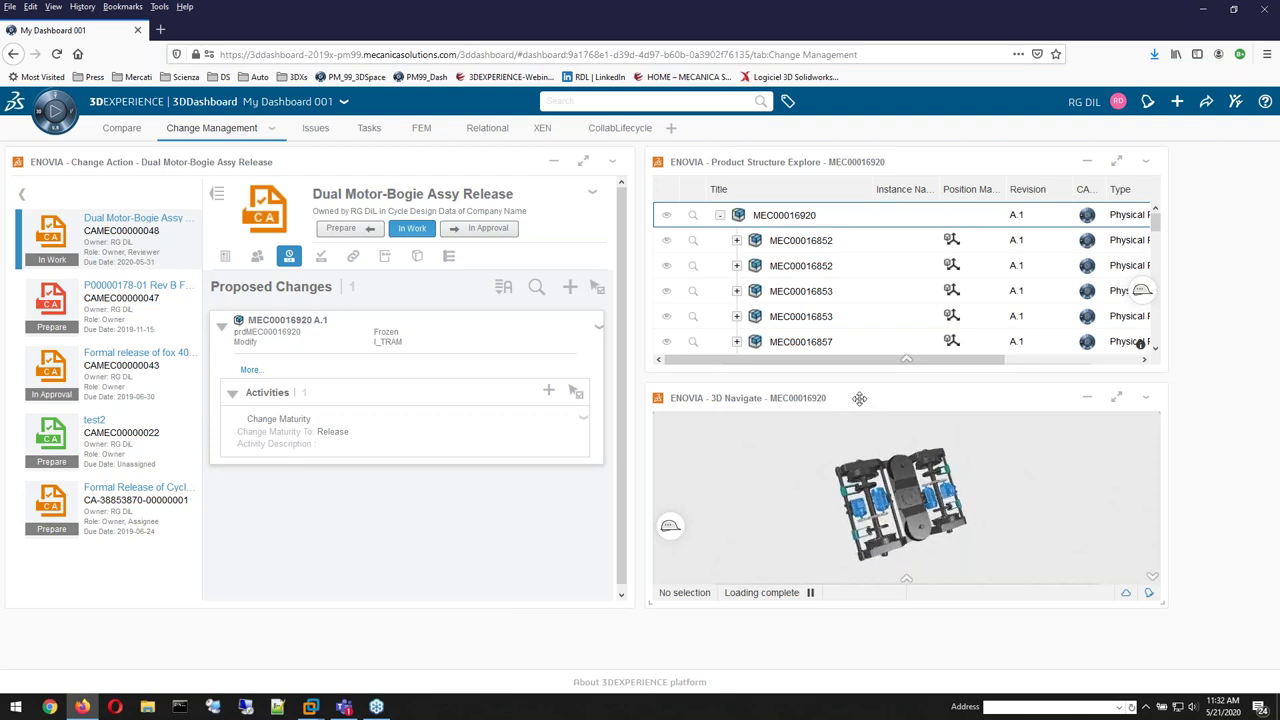
{"action": "scroll", "coordinate": [865, 402], "scroll_direction": "down", "scroll_amount": 3}
{"action": "scroll", "coordinate": [905, 500], "scroll_direction": "up", "scroll_amount": 2}
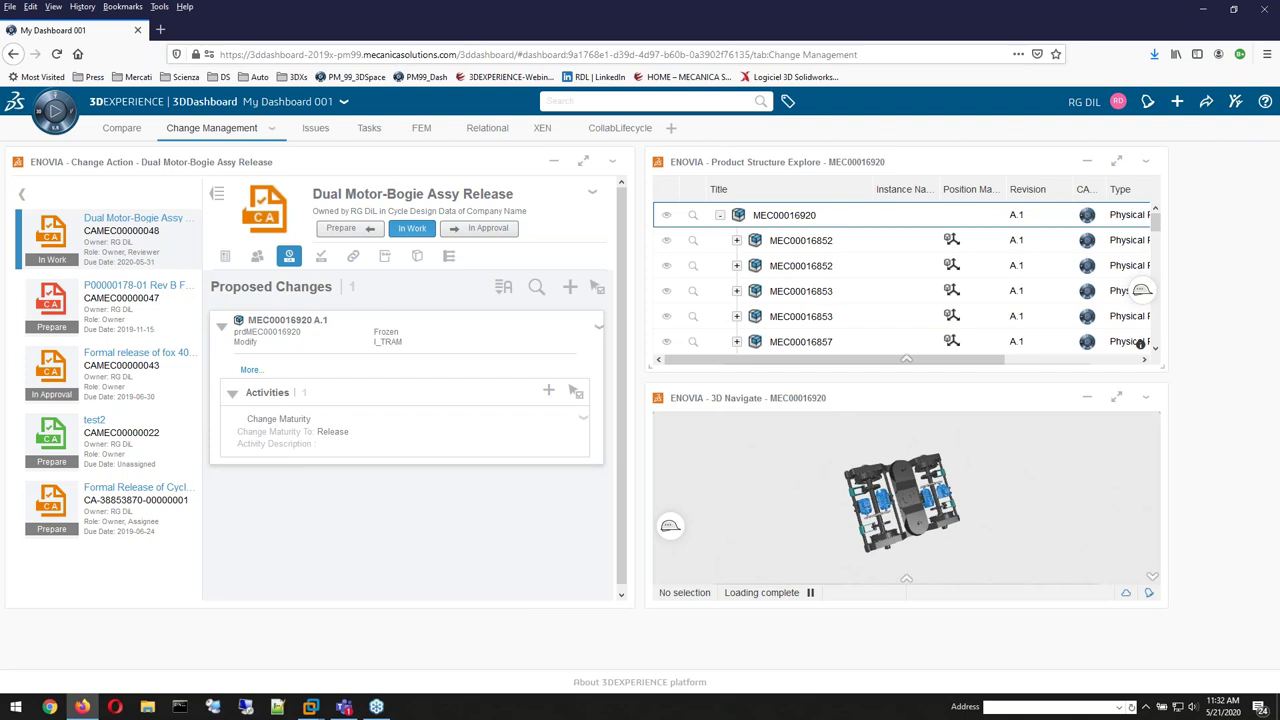
{"action": "scroll", "coordinate": [786, 285], "scroll_direction": "down", "scroll_amount": 2}
{"action": "scroll", "coordinate": [786, 285], "scroll_direction": "down", "scroll_amount": 2}
{"action": "scroll", "coordinate": [786, 285], "scroll_direction": "down", "scroll_amount": 2}
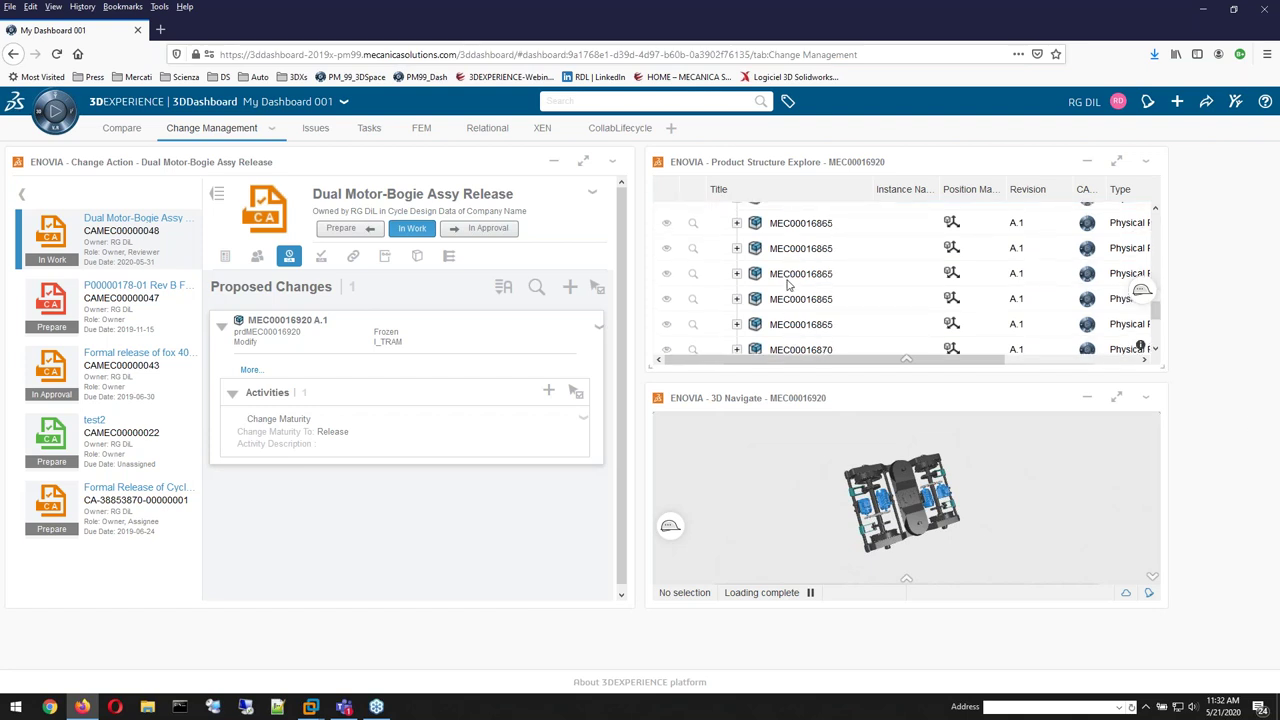
{"action": "scroll", "coordinate": [786, 285], "scroll_direction": "down", "scroll_amount": 2}
{"action": "left_click", "coordinate": [791, 340]}
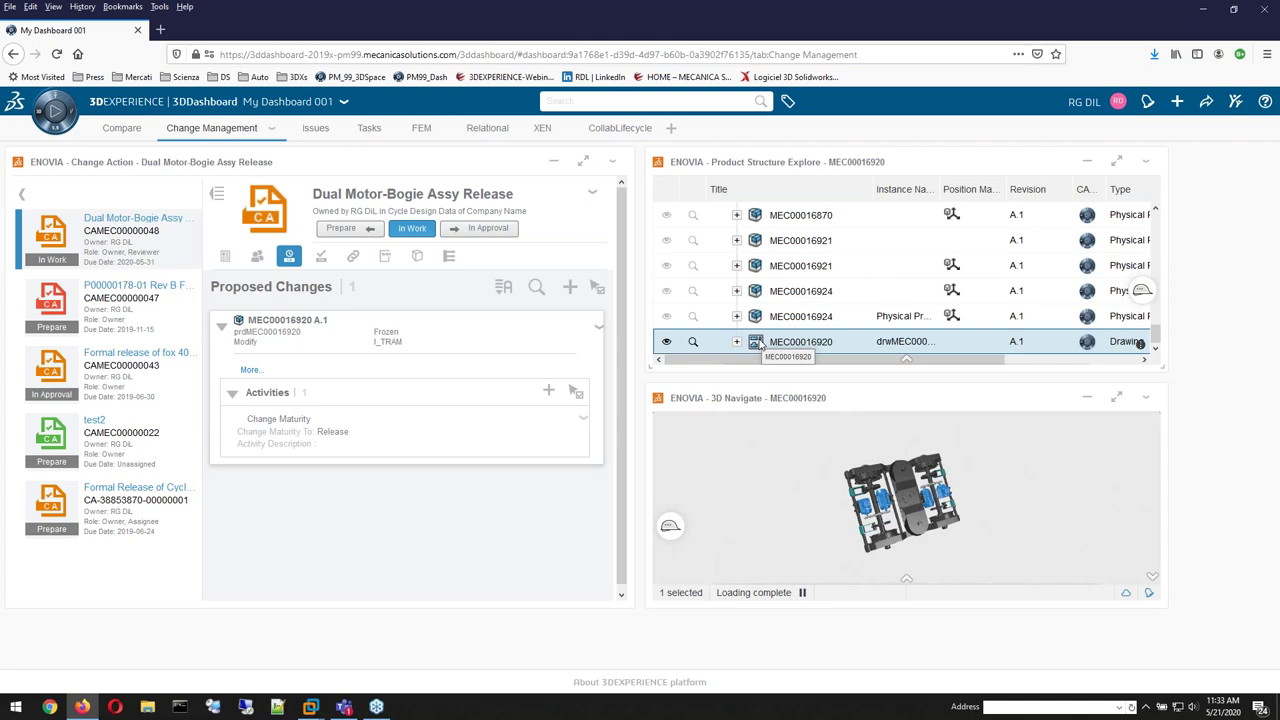
Step: Search '3d' in the apps list and add a widened 3DPlay widget to the dashboard
{"action": "left_click", "coordinate": [55, 110]}
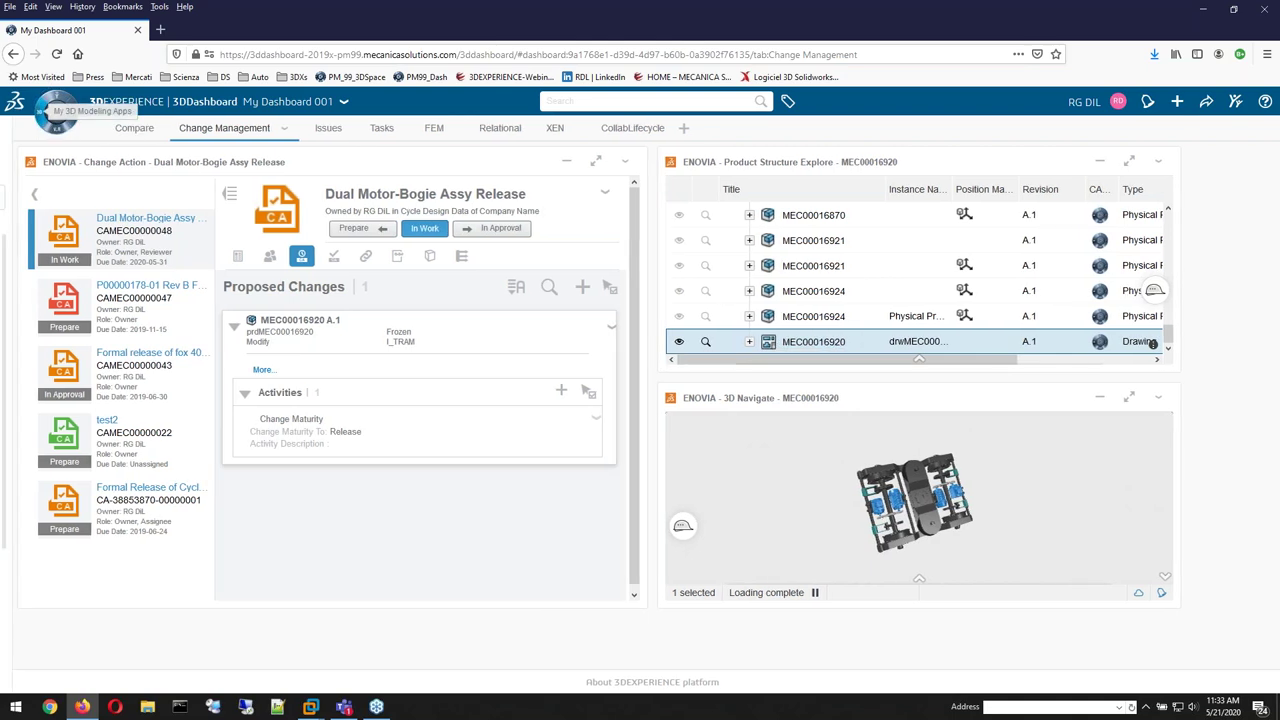
{"action": "left_click", "coordinate": [256, 201]}
{"action": "key", "text": "ctrl+a"}
{"action": "type", "text": "3d"}
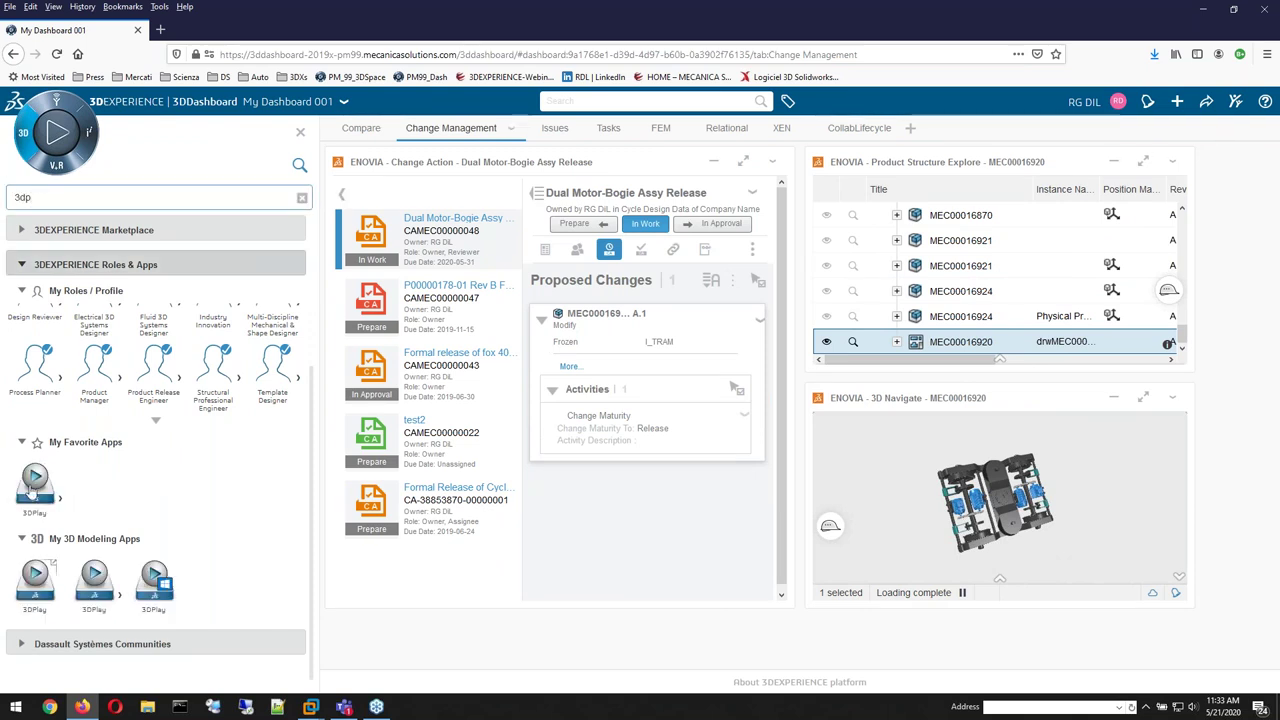
{"action": "left_click_drag", "start_coordinate": [34, 605], "coordinate": [1012, 620]}
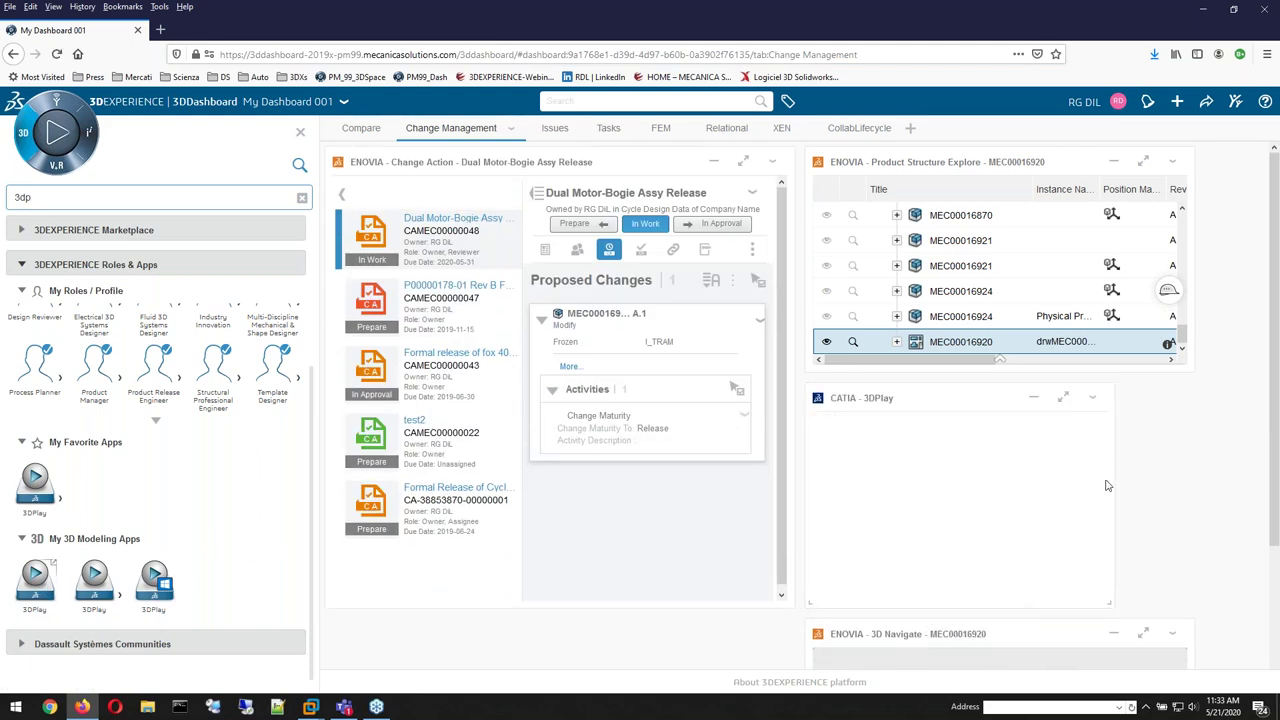
{"action": "left_click_drag", "start_coordinate": [1115, 478], "coordinate": [1208, 478]}
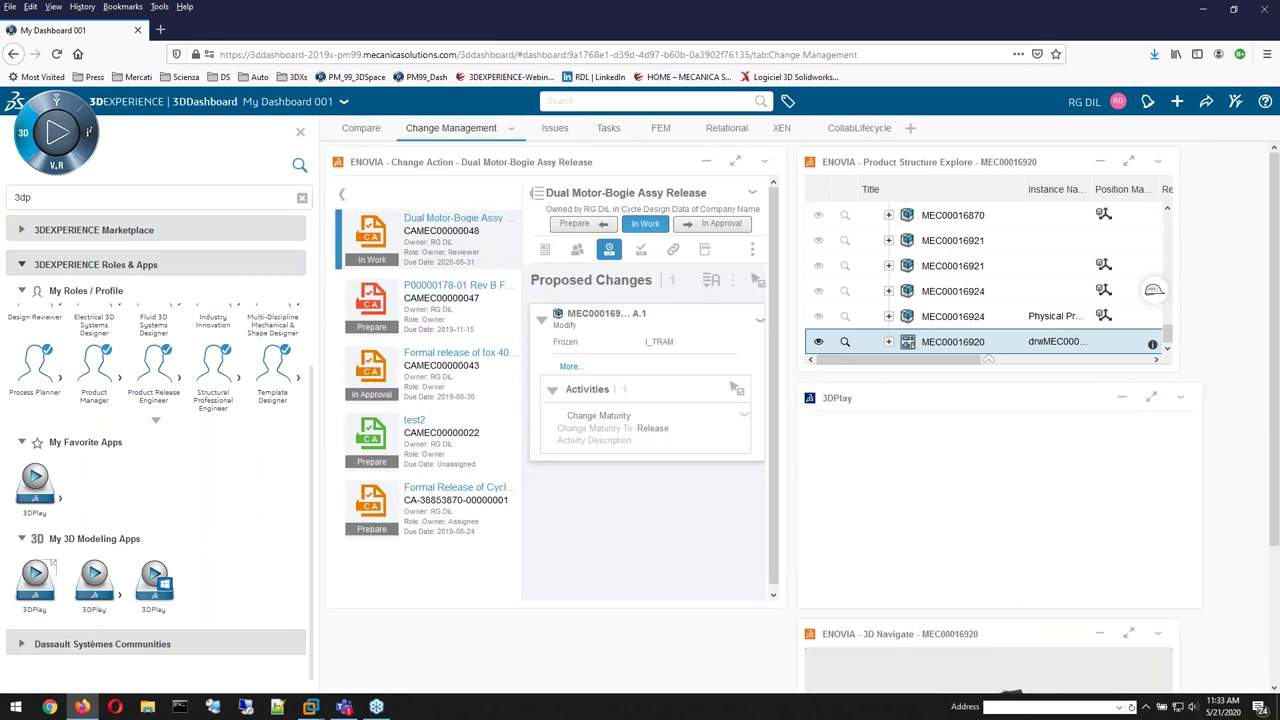
Step: Open the MEC00016920 drawing in 3DPlay and maximize the widget
{"action": "scroll", "coordinate": [1022, 562], "scroll_direction": "down", "scroll_amount": 3}
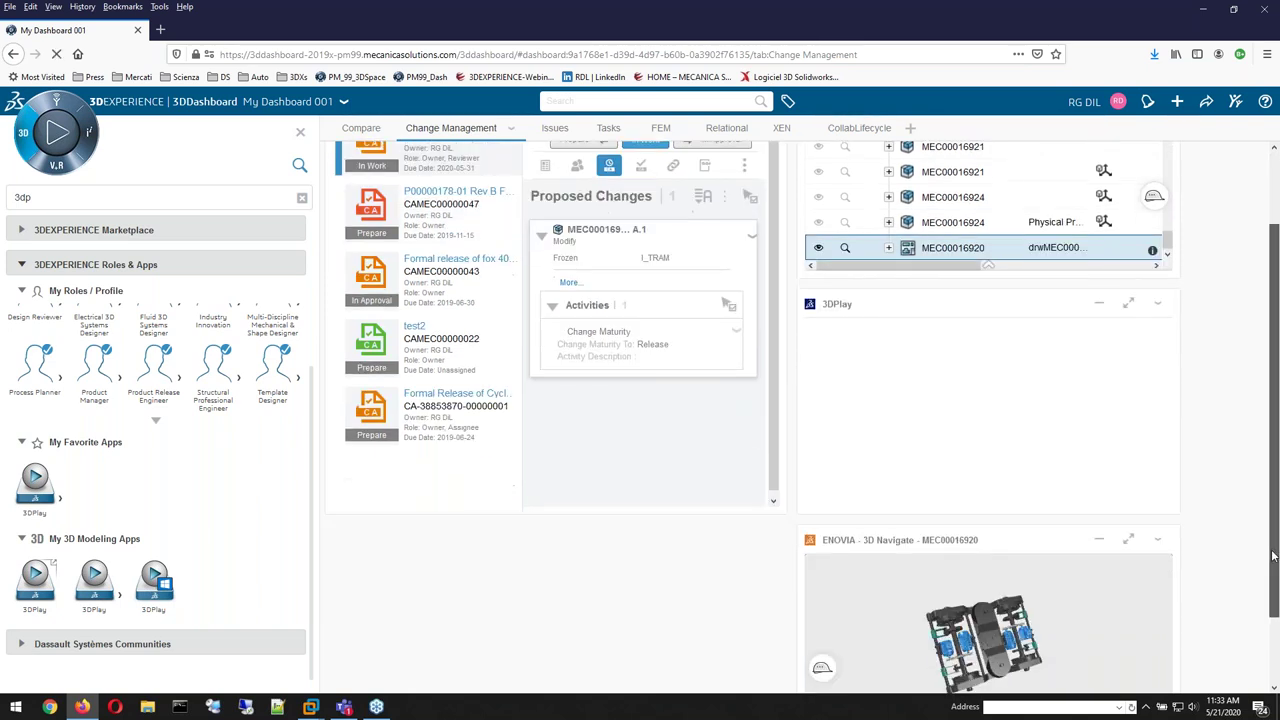
{"action": "scroll", "coordinate": [1025, 565], "scroll_direction": "up", "scroll_amount": 3}
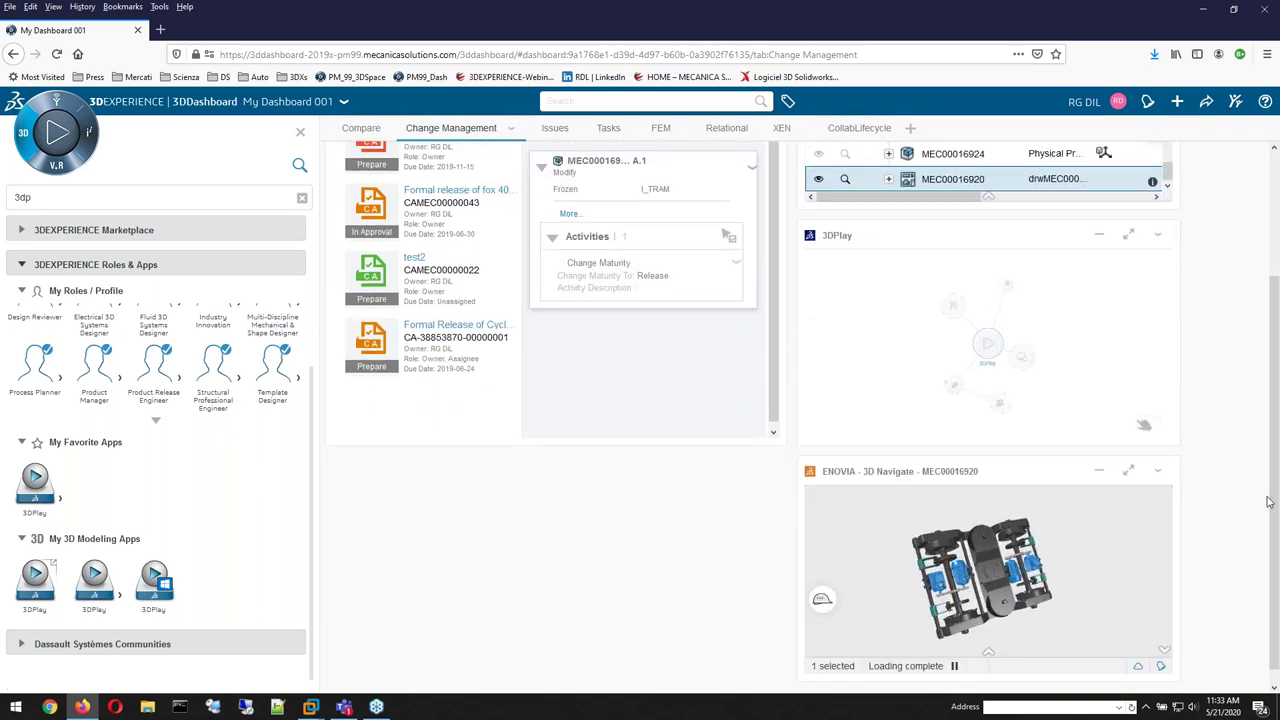
{"action": "scroll", "coordinate": [1262, 505], "scroll_direction": "up", "scroll_amount": 1}
{"action": "left_click_drag", "start_coordinate": [946, 260], "coordinate": [980, 394]}
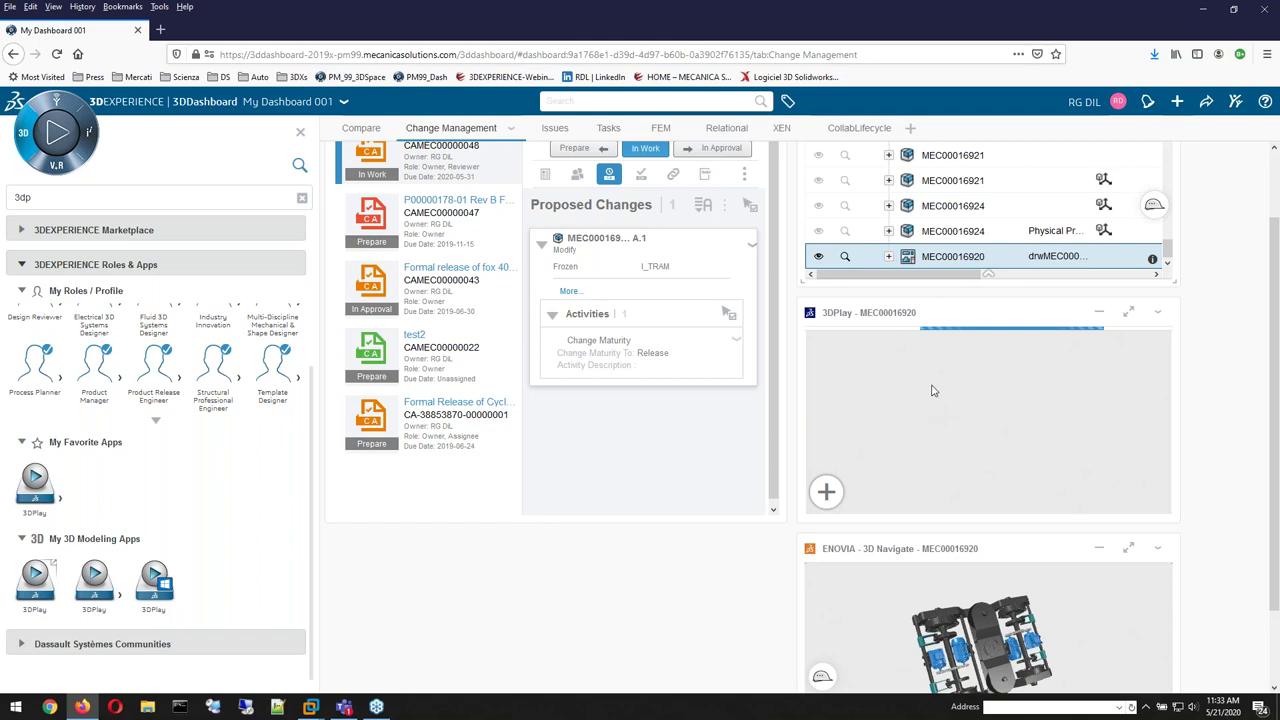
{"action": "left_click", "coordinate": [1128, 312]}
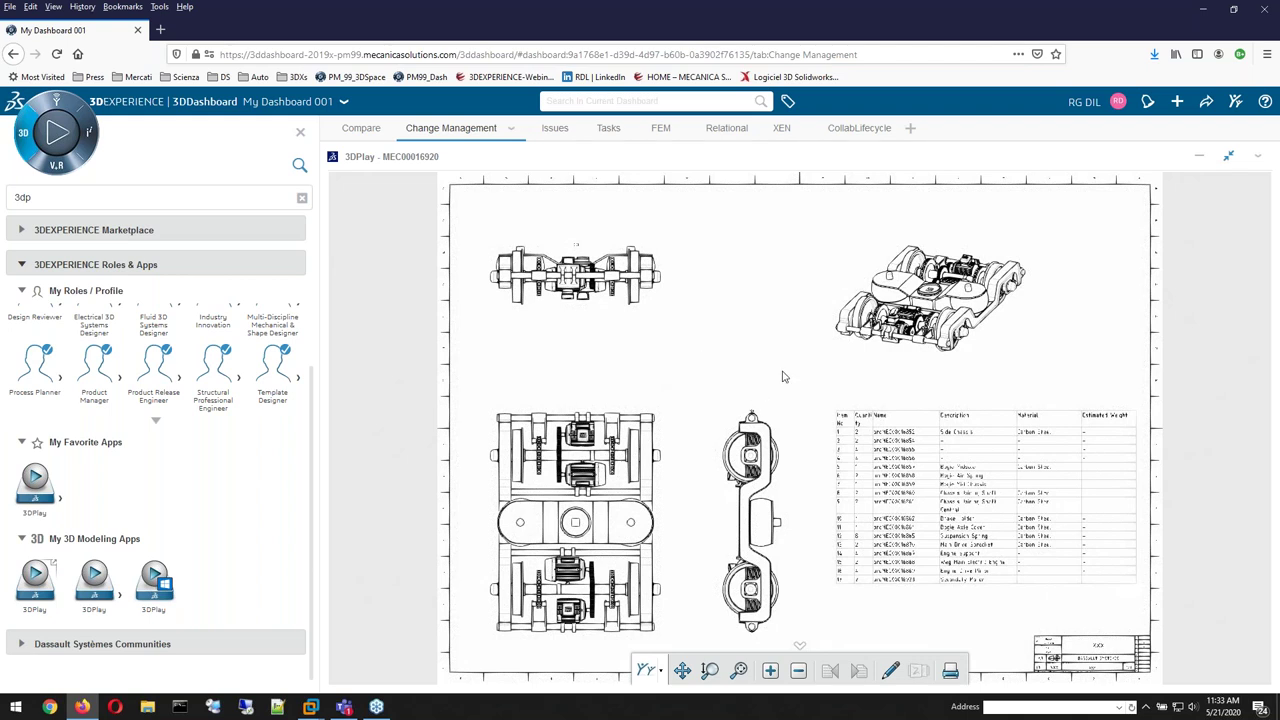
Step: Circle the motor on the drawing's isometric view with red freehand markup
{"action": "middle_click_drag", "start_coordinate": [785, 377], "coordinate": [743, 349]}
{"action": "left_click", "coordinate": [890, 670]}
{"action": "mouse_move", "coordinate": [878, 266]}
{"action": "left_mouse_down"}
{"action": "mouse_move", "coordinate": [831, 316]}
{"action": "mouse_move", "coordinate": [897, 283]}
{"action": "left_mouse_up"}
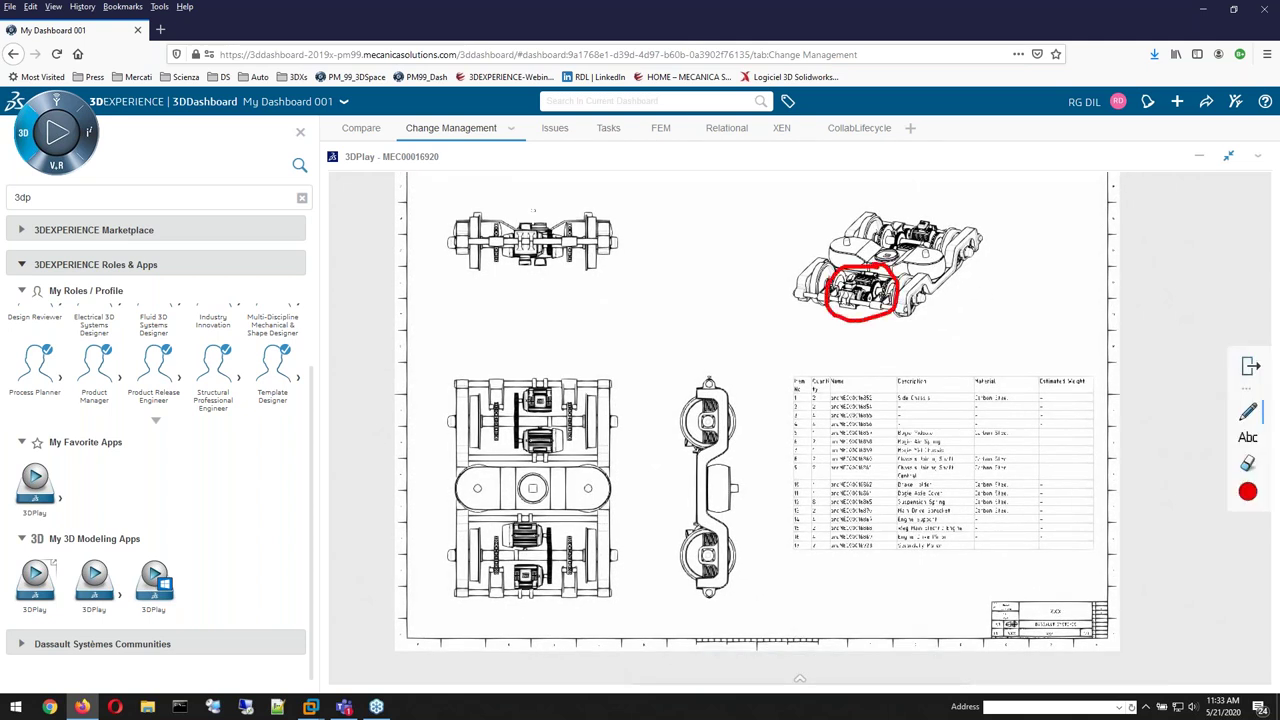
Step: Label the drawing 'Moteur OK/KO' above the parts table and restore 3DPlay to normal size
{"action": "left_click", "coordinate": [1247, 437]}
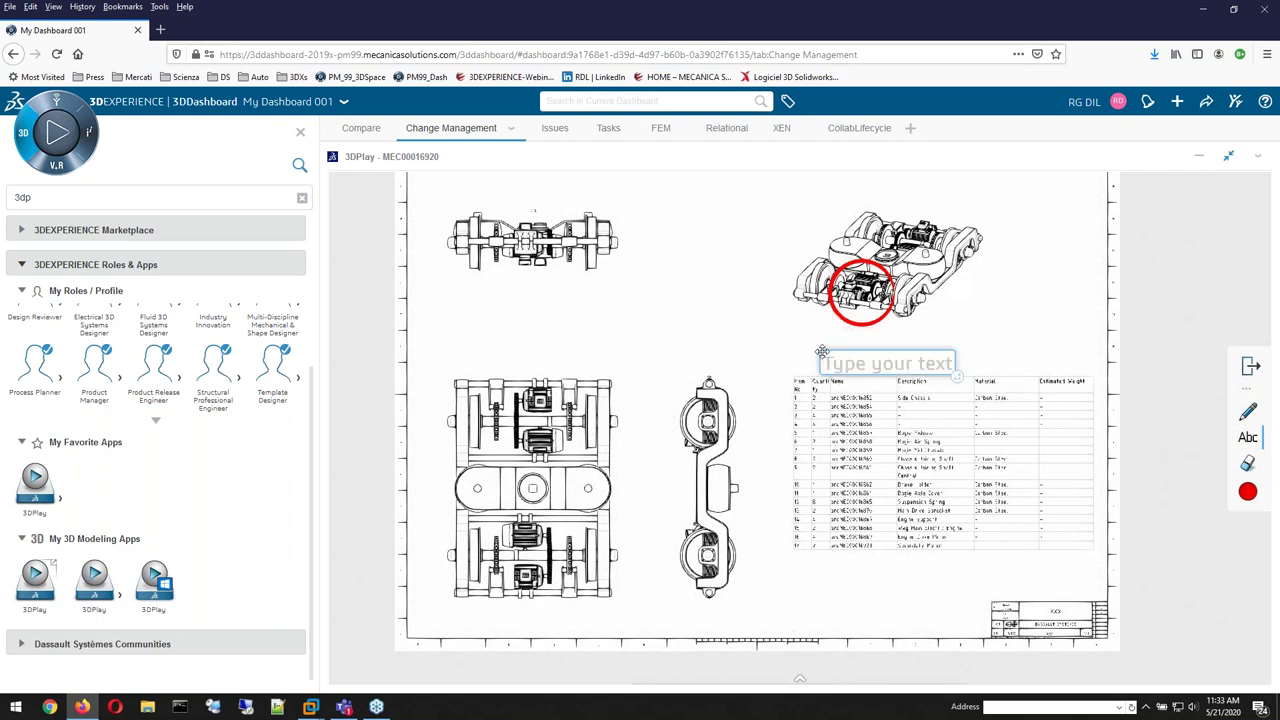
{"action": "type", "text": "Moteur OK/KO"}
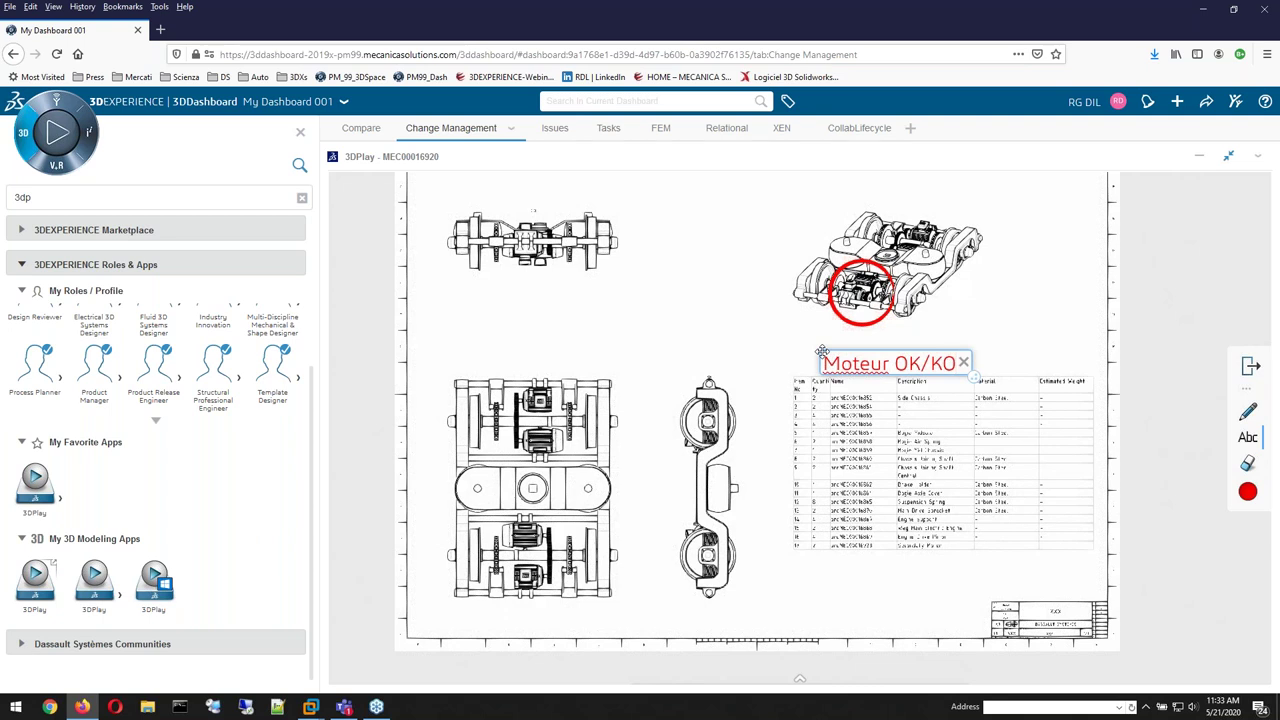
{"action": "left_click", "coordinate": [824, 335]}
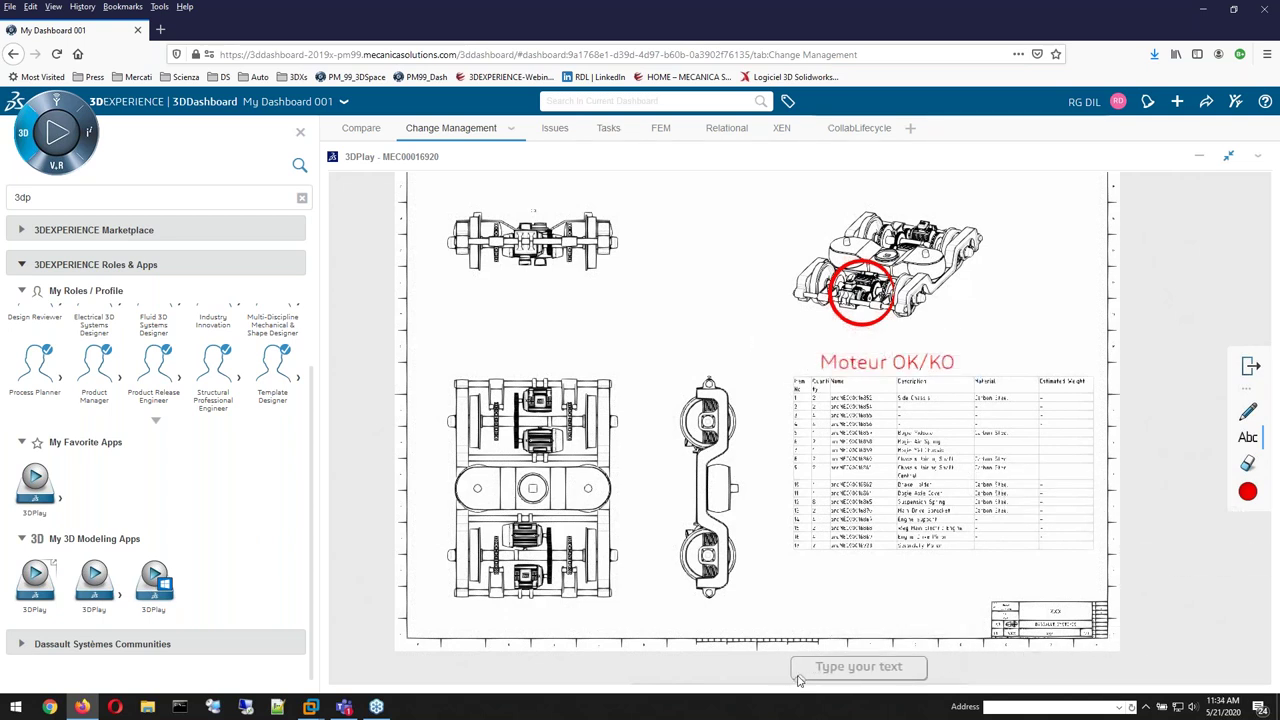
{"action": "left_click", "coordinate": [660, 670]}
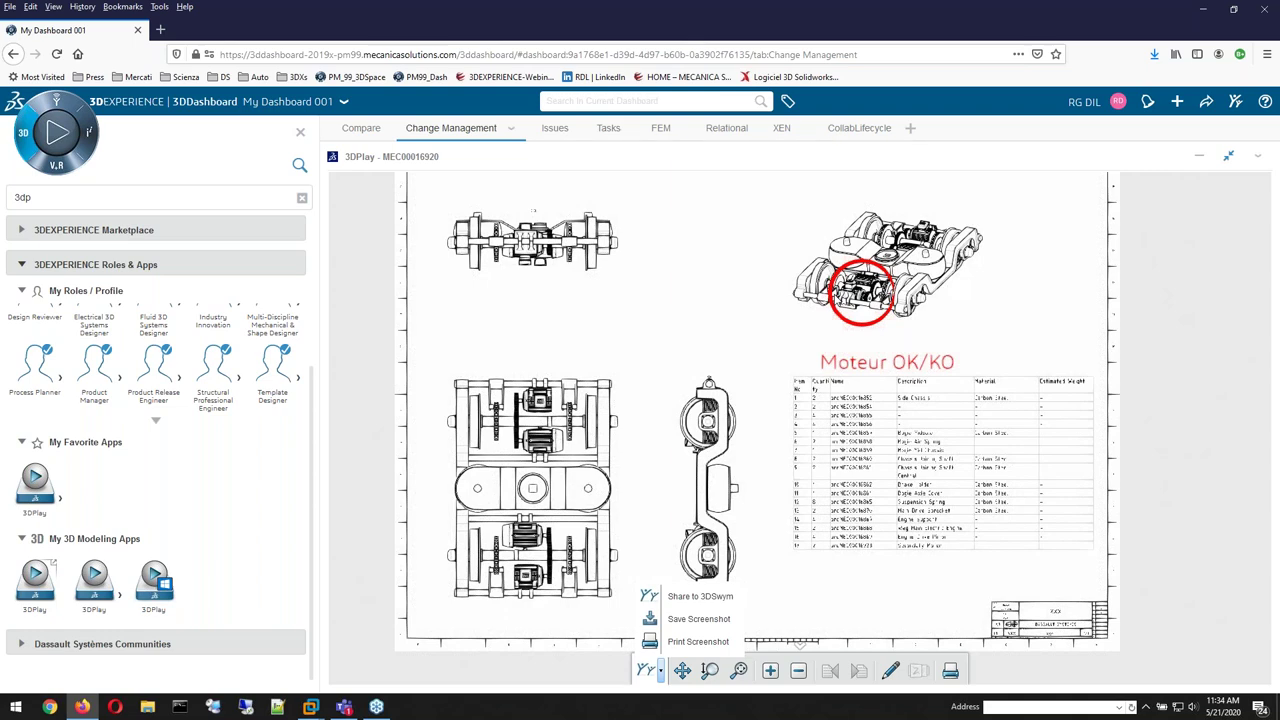
{"action": "left_click", "coordinate": [1231, 161]}
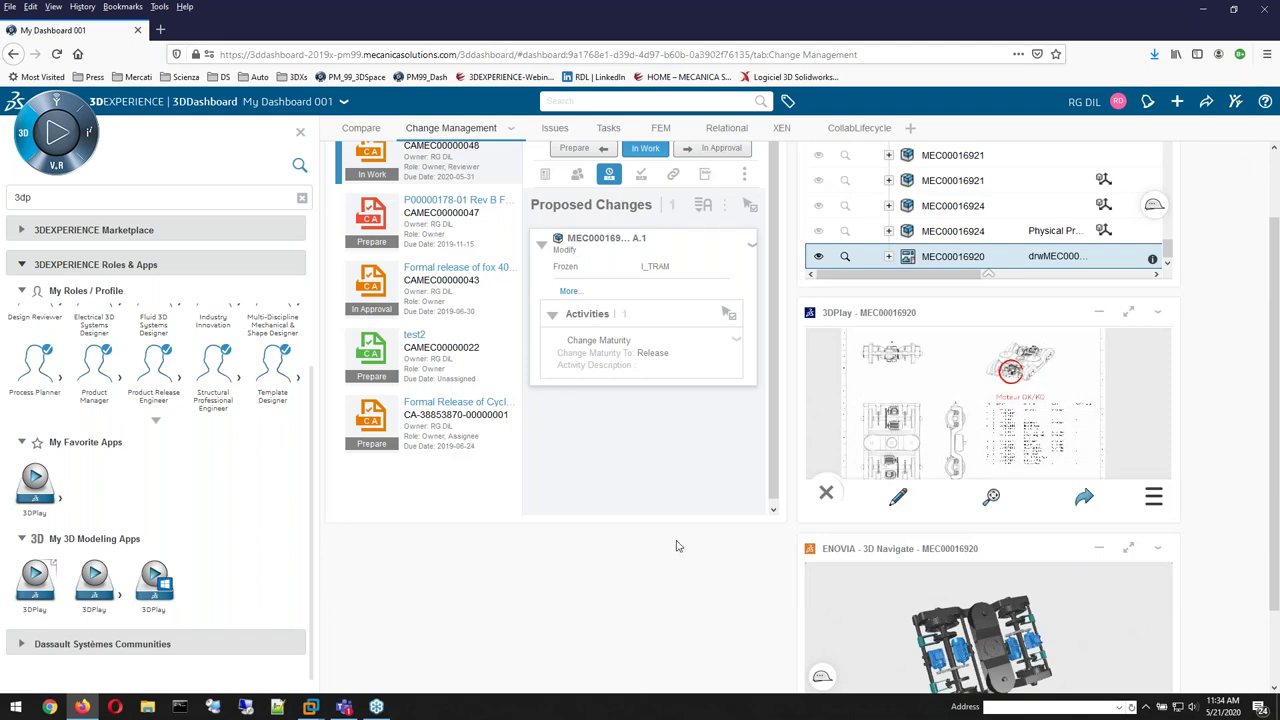
Step: Close the apps list, view referential MEC00016866 A.1, and switch to the Compare dashboard
{"action": "left_click", "coordinate": [300, 132]}
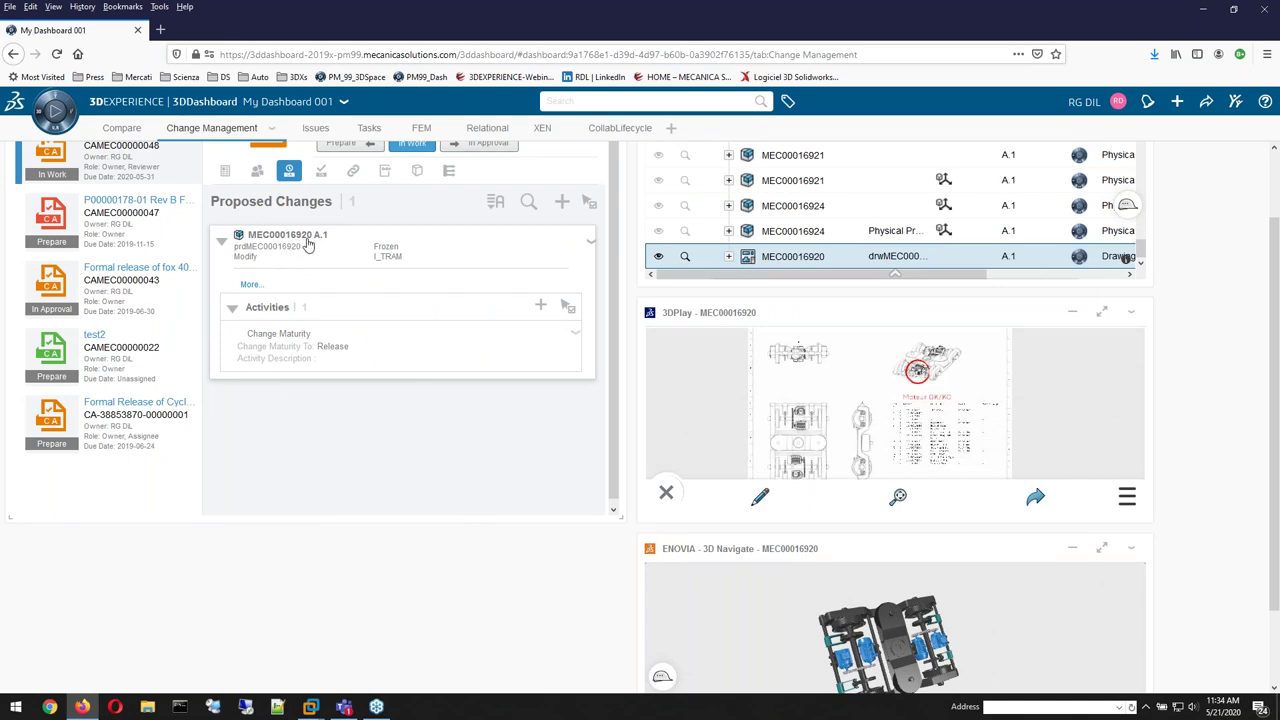
{"action": "left_click", "coordinate": [353, 171]}
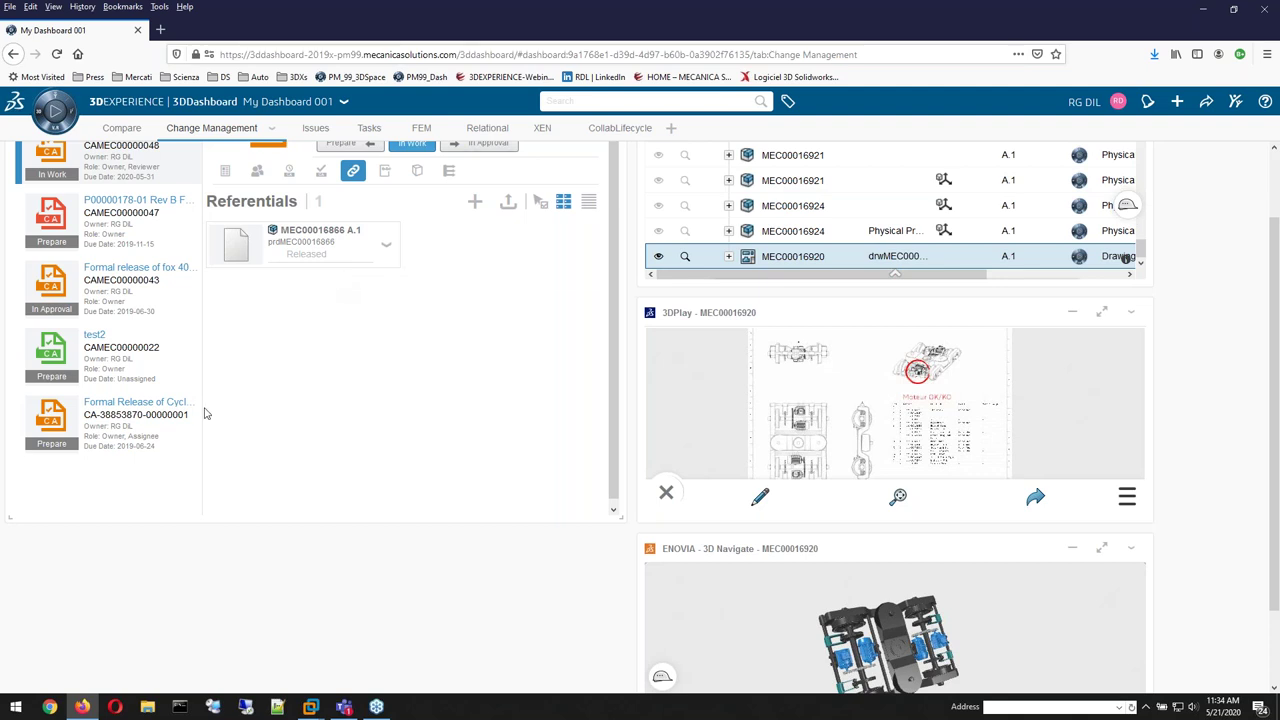
{"action": "left_click", "coordinate": [121, 128]}
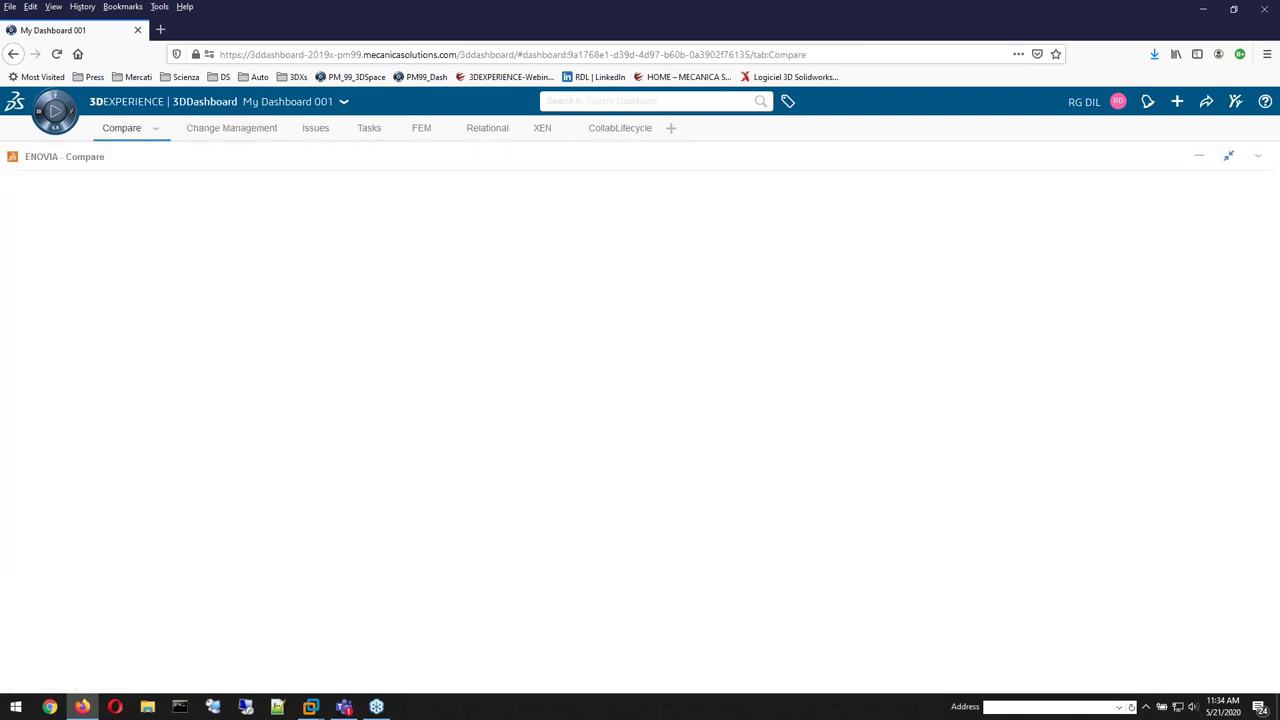
Step: Restore the Compare widget and drop MEC00016920 into the comparison's first side
{"action": "left_click", "coordinate": [1228, 156]}
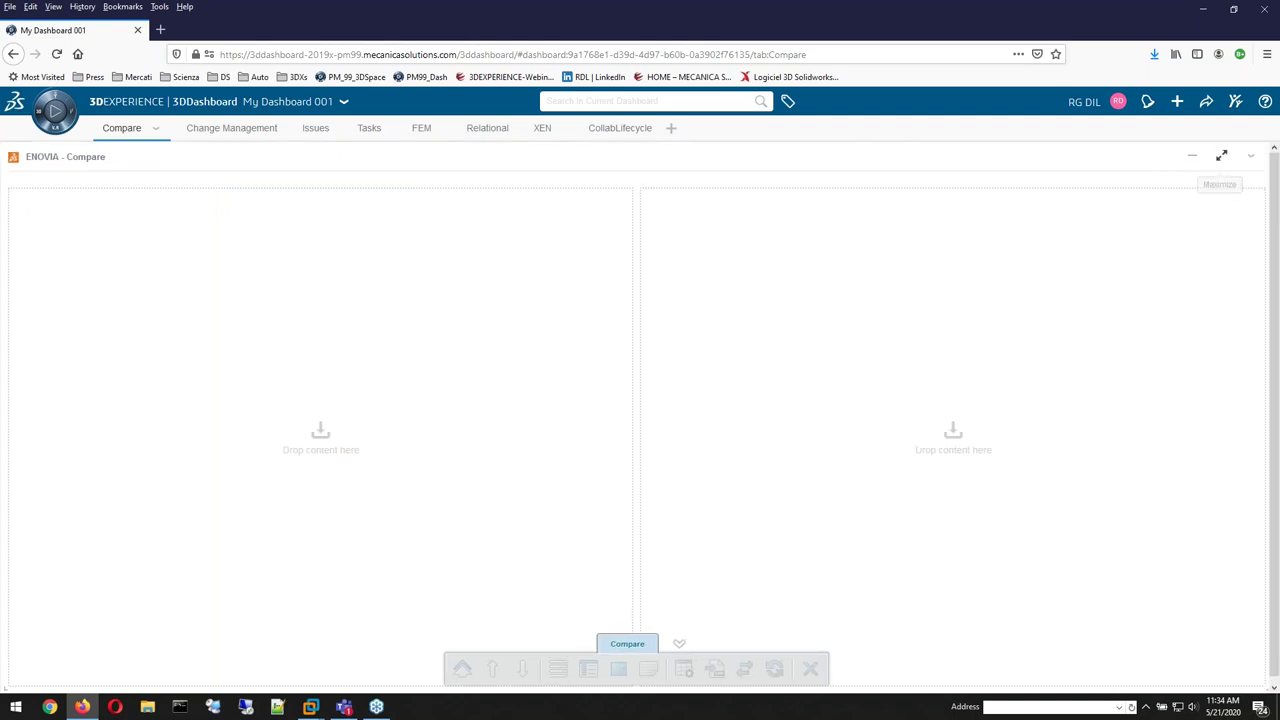
{"action": "left_click", "coordinate": [636, 104]}
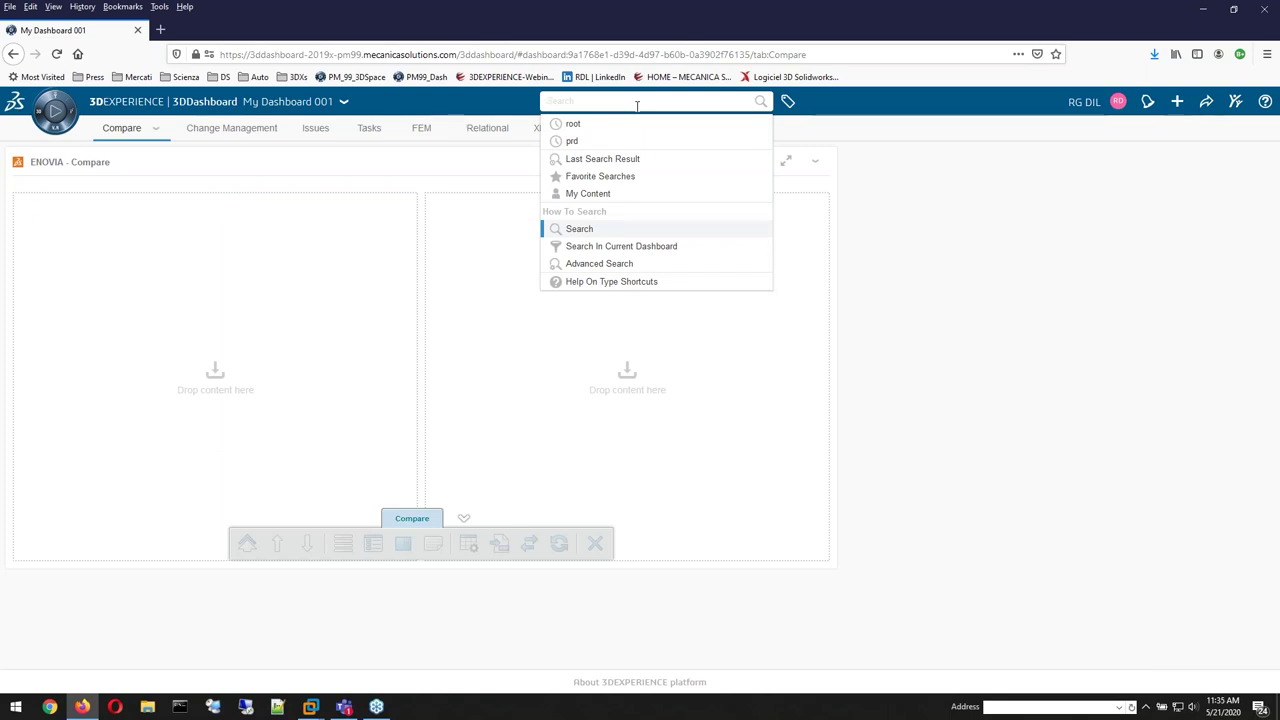
{"action": "type", "text": "16920"}
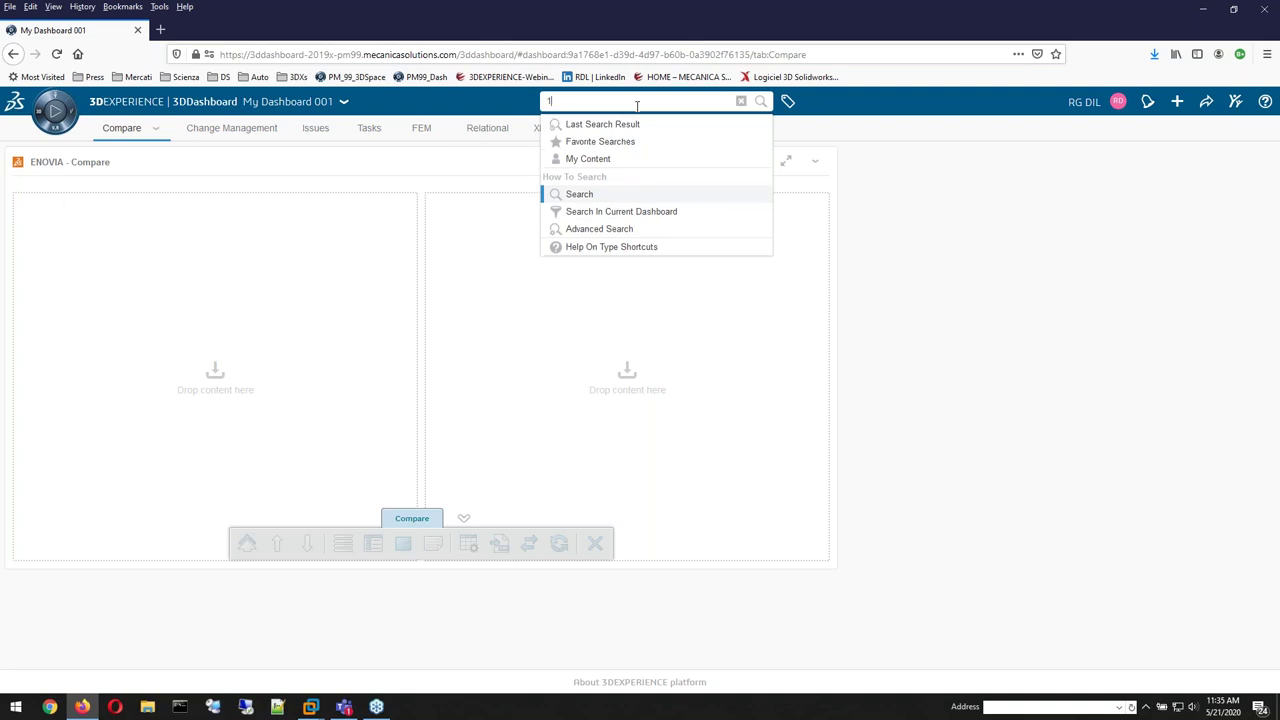
{"action": "left_click", "coordinate": [761, 101]}
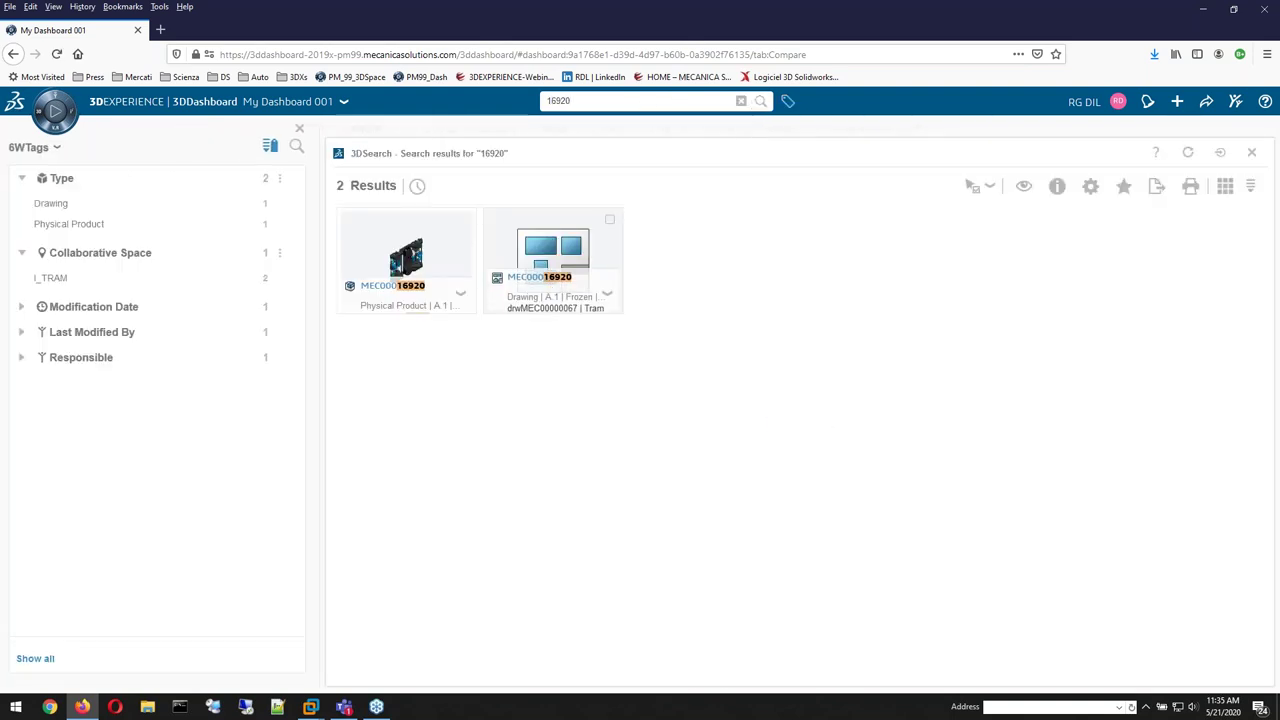
{"action": "mouse_move", "coordinate": [437, 266]}
{"action": "left_mouse_down"}
{"action": "mouse_move", "coordinate": [578, 377]}
{"action": "mouse_move", "coordinate": [200, 378]}
{"action": "left_mouse_up"}
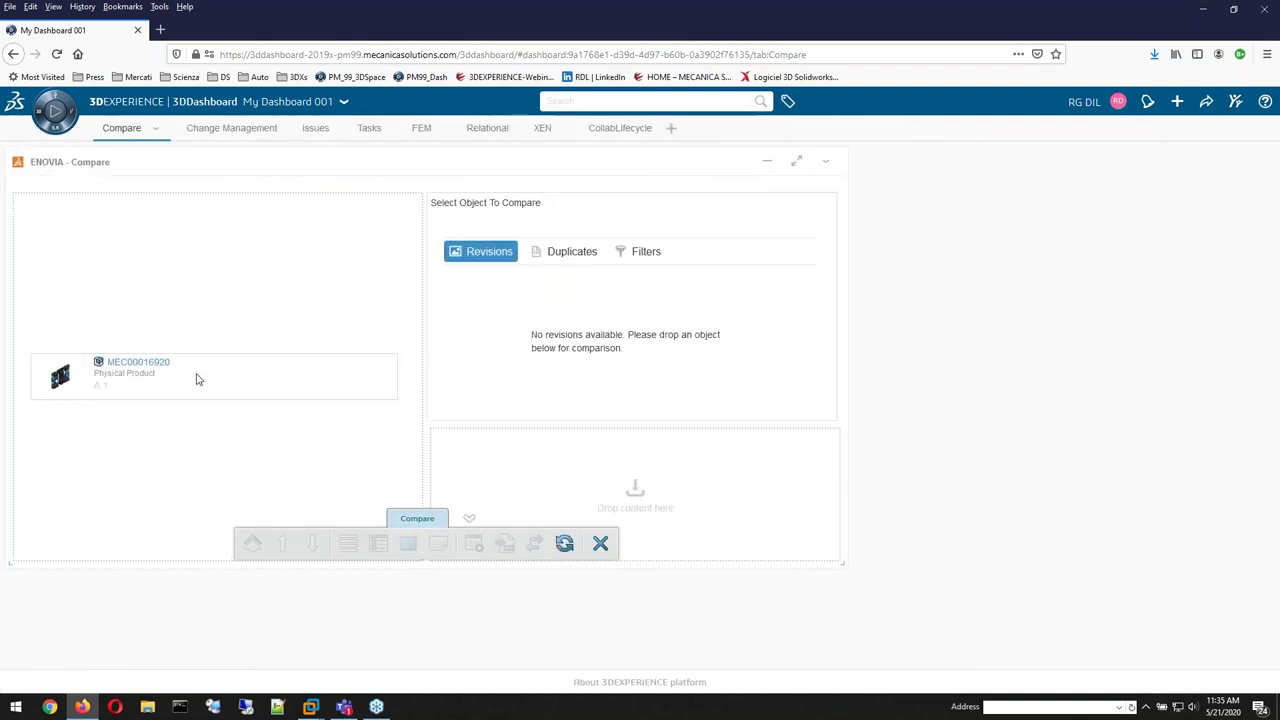
Step: Search '16866' and drop MEC00016866 into the comparison's other side
{"action": "left_click", "coordinate": [621, 97]}
{"action": "type", "text": "16866"}
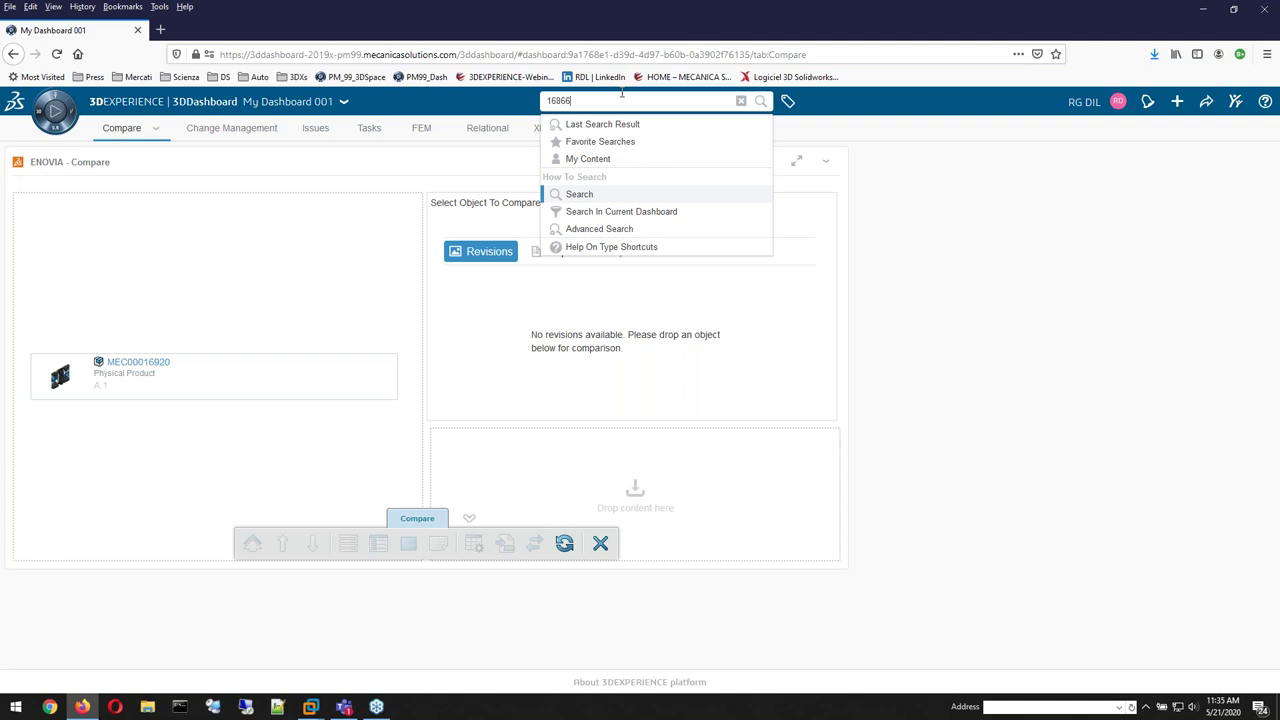
{"action": "left_click", "coordinate": [750, 101]}
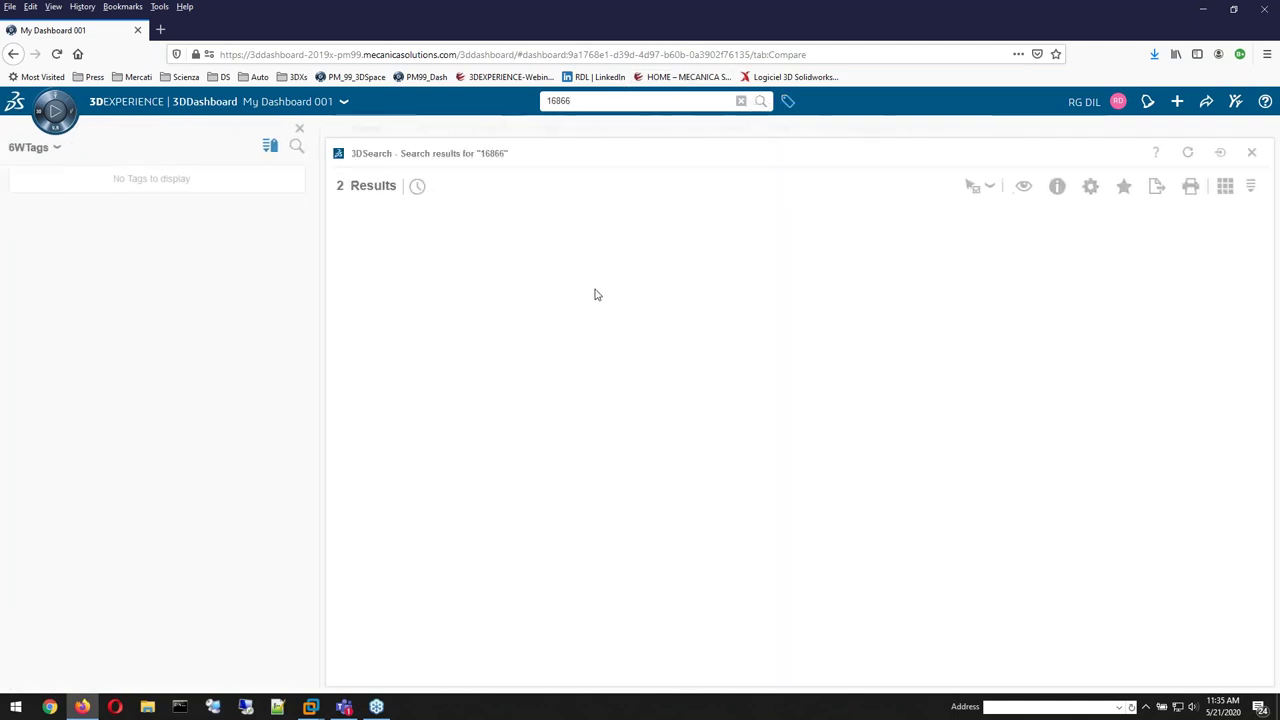
{"action": "mouse_move", "coordinate": [443, 263]}
{"action": "left_mouse_down"}
{"action": "mouse_move", "coordinate": [725, 462]}
{"action": "mouse_move", "coordinate": [633, 500]}
{"action": "left_mouse_up"}
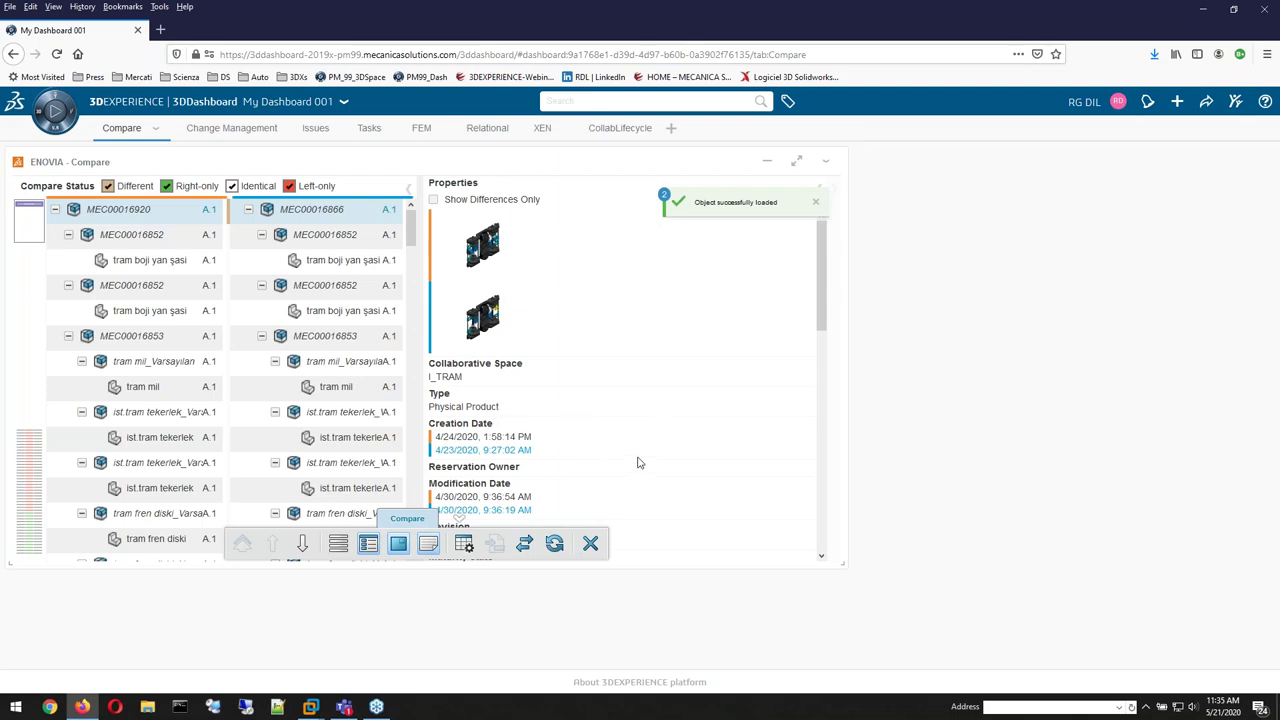
Step: Maximize the comparison and orbit the bogie to an isometric top view
{"action": "left_click", "coordinate": [797, 164]}
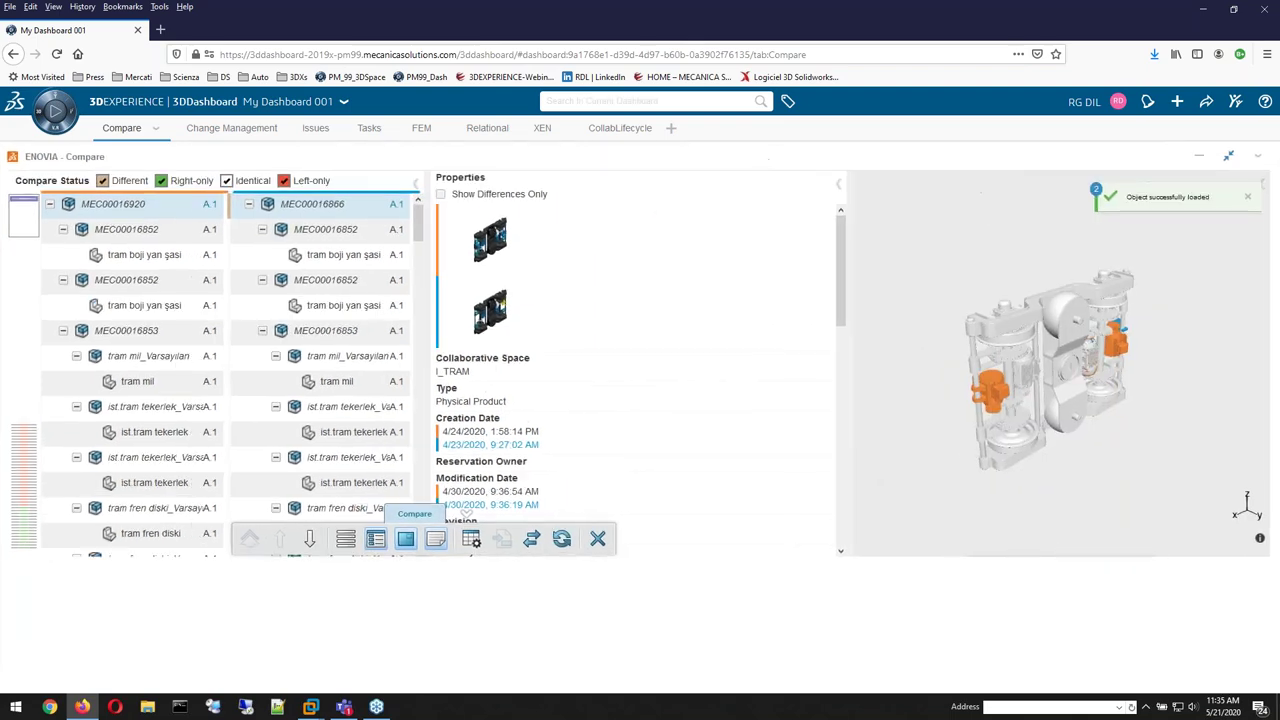
{"action": "left_click_drag", "start_coordinate": [1174, 551], "coordinate": [1047, 343]}
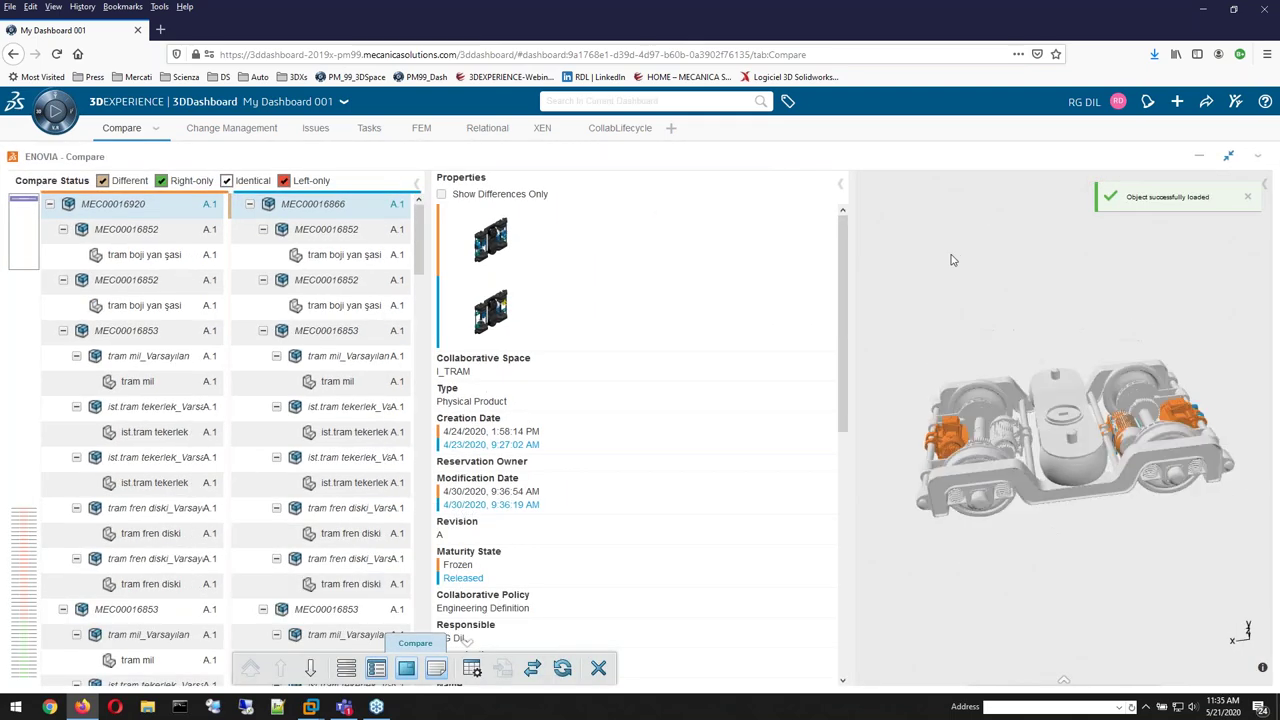
{"action": "scroll", "coordinate": [1047, 343], "scroll_direction": "up", "scroll_amount": 5}
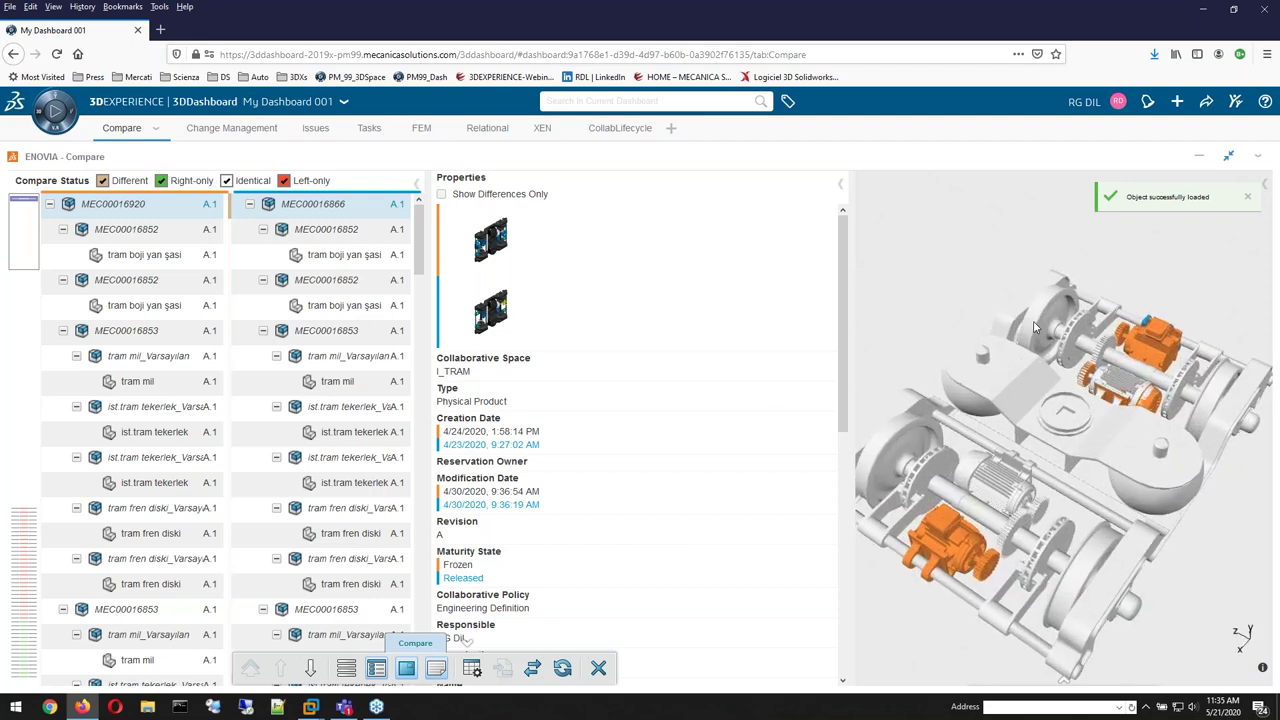
{"action": "scroll", "coordinate": [946, 260], "scroll_direction": "down", "scroll_amount": 2}
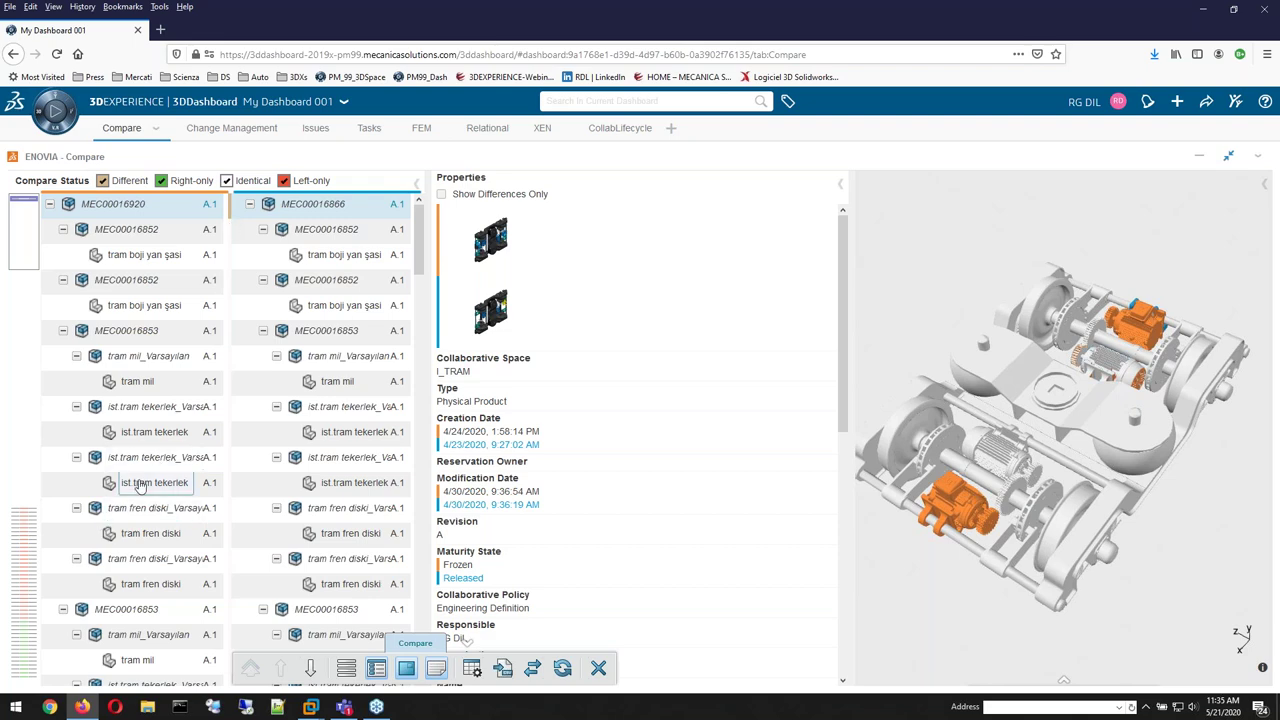
{"action": "scroll", "coordinate": [158, 468], "scroll_direction": "down", "scroll_amount": 3}
{"action": "scroll", "coordinate": [158, 460], "scroll_direction": "down", "scroll_amount": 3}
{"action": "scroll", "coordinate": [150, 436], "scroll_direction": "down", "scroll_amount": 4}
{"action": "scroll", "coordinate": [337, 330], "scroll_direction": "down", "scroll_amount": 3}
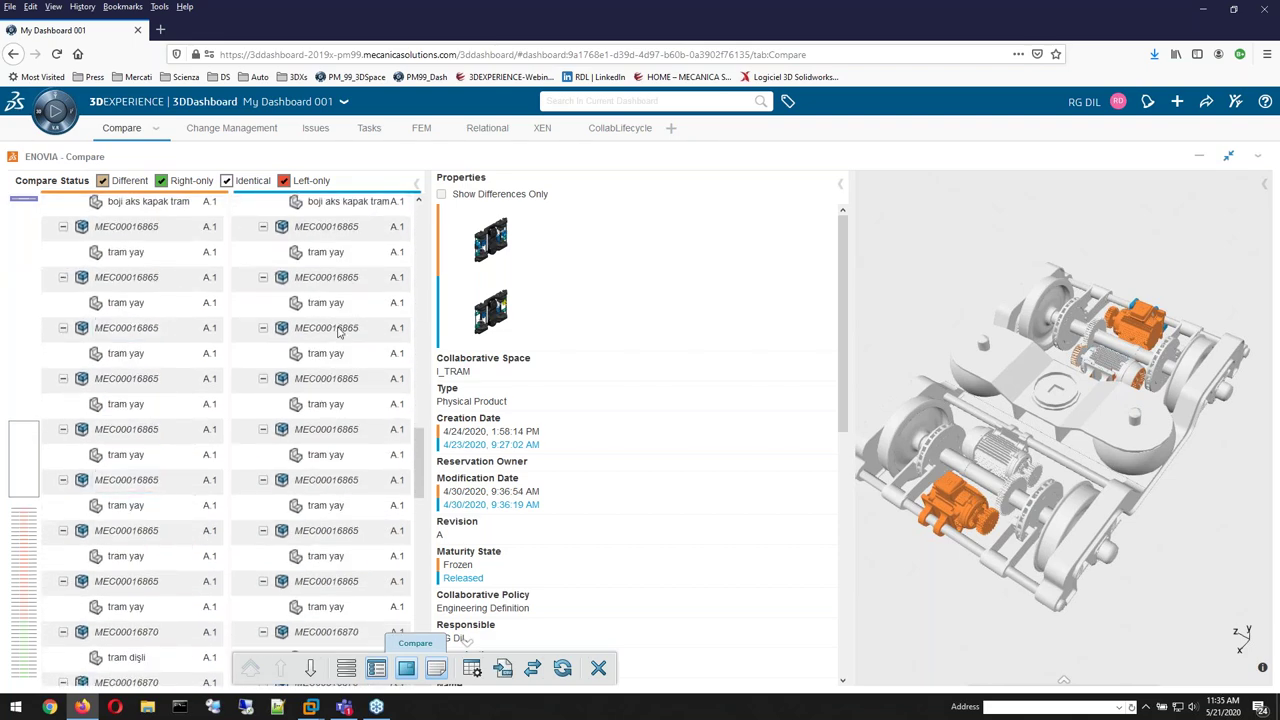
{"action": "scroll", "coordinate": [280, 360], "scroll_direction": "down", "scroll_amount": 1}
{"action": "scroll", "coordinate": [270, 367], "scroll_direction": "down", "scroll_amount": 3}
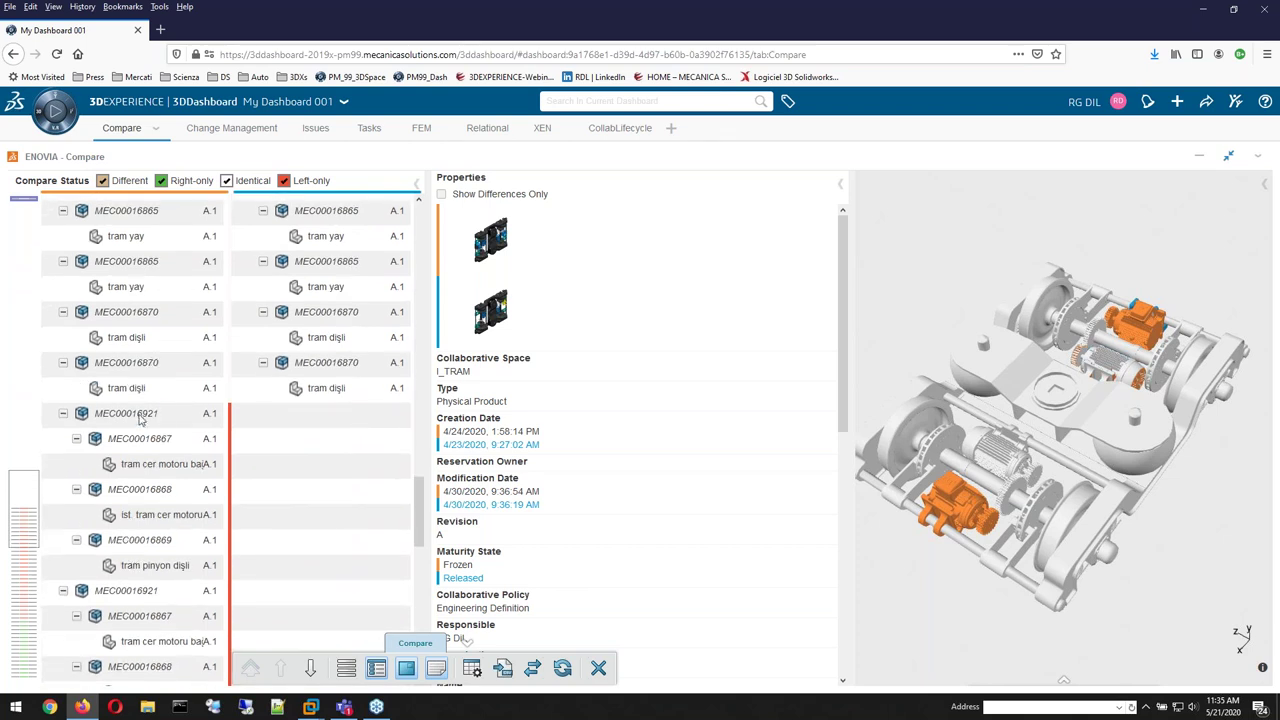
Step: Inspect left-only motor assembly MEC00016921 and its mounting plate, then reselect bogie MEC00016920
{"action": "left_click", "coordinate": [130, 413]}
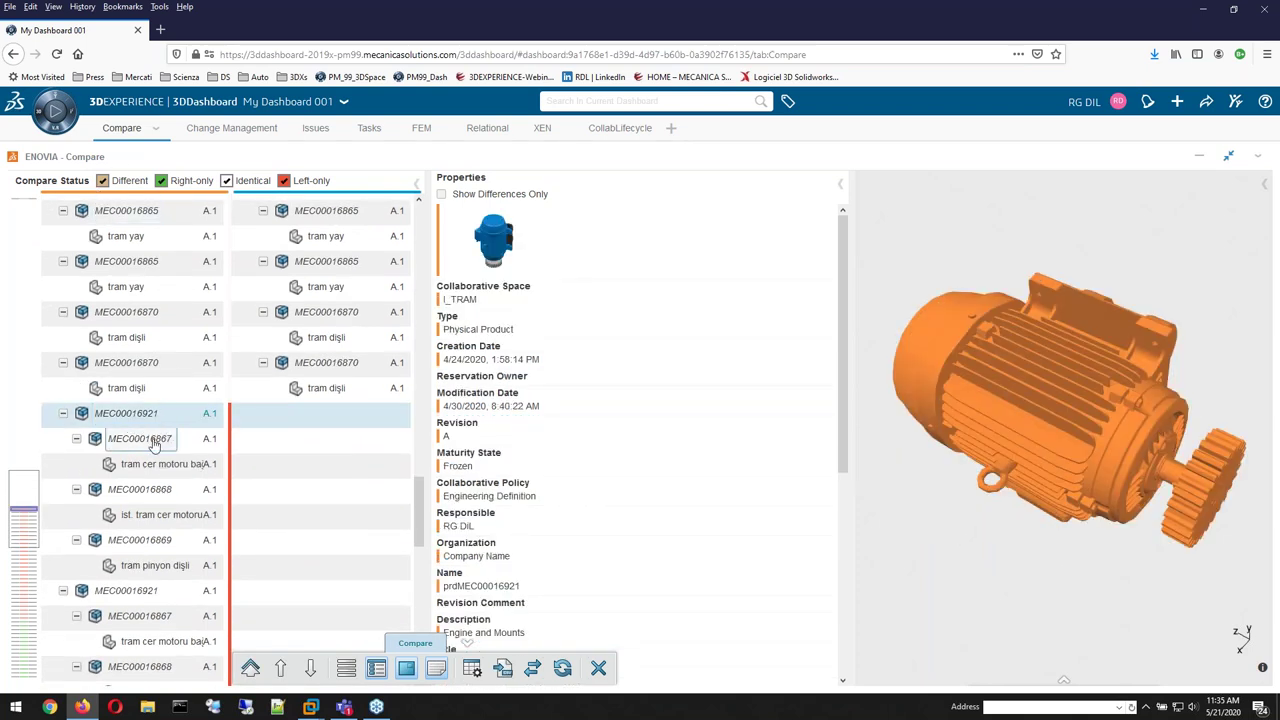
{"action": "left_click", "coordinate": [158, 468]}
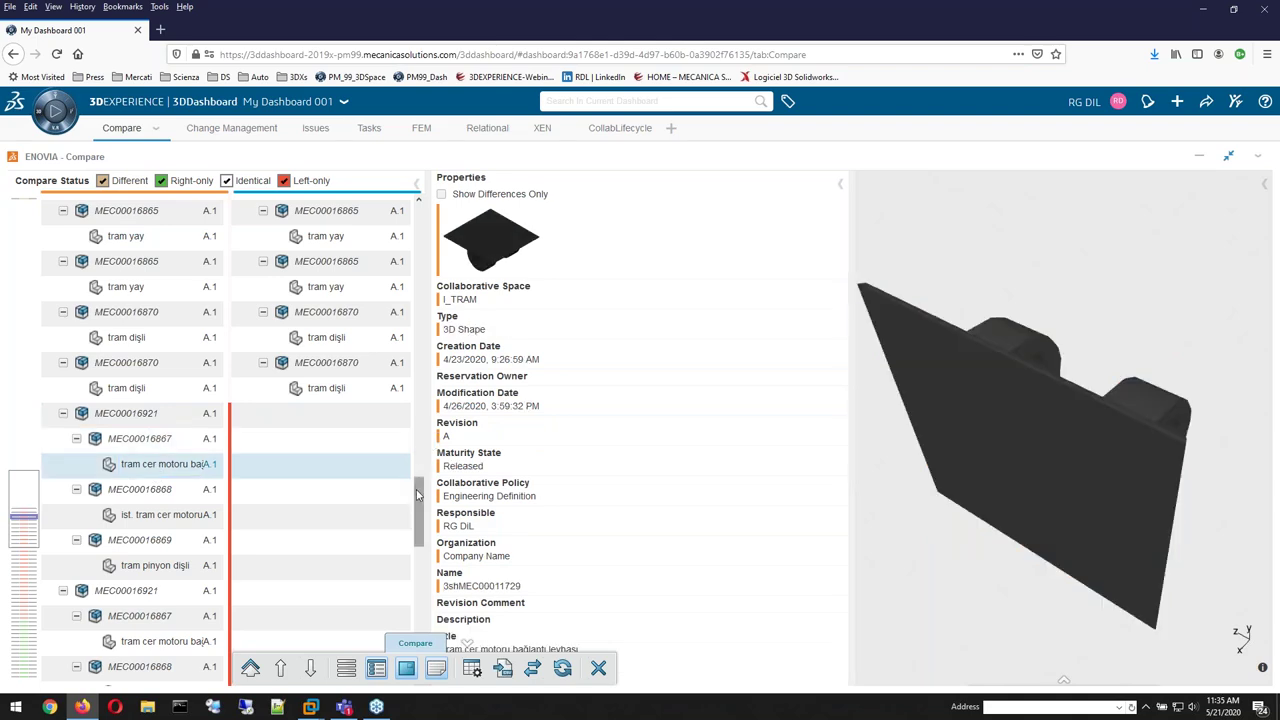
{"action": "left_click_drag", "start_coordinate": [418, 494], "coordinate": [418, 215]}
{"action": "left_click", "coordinate": [157, 216]}
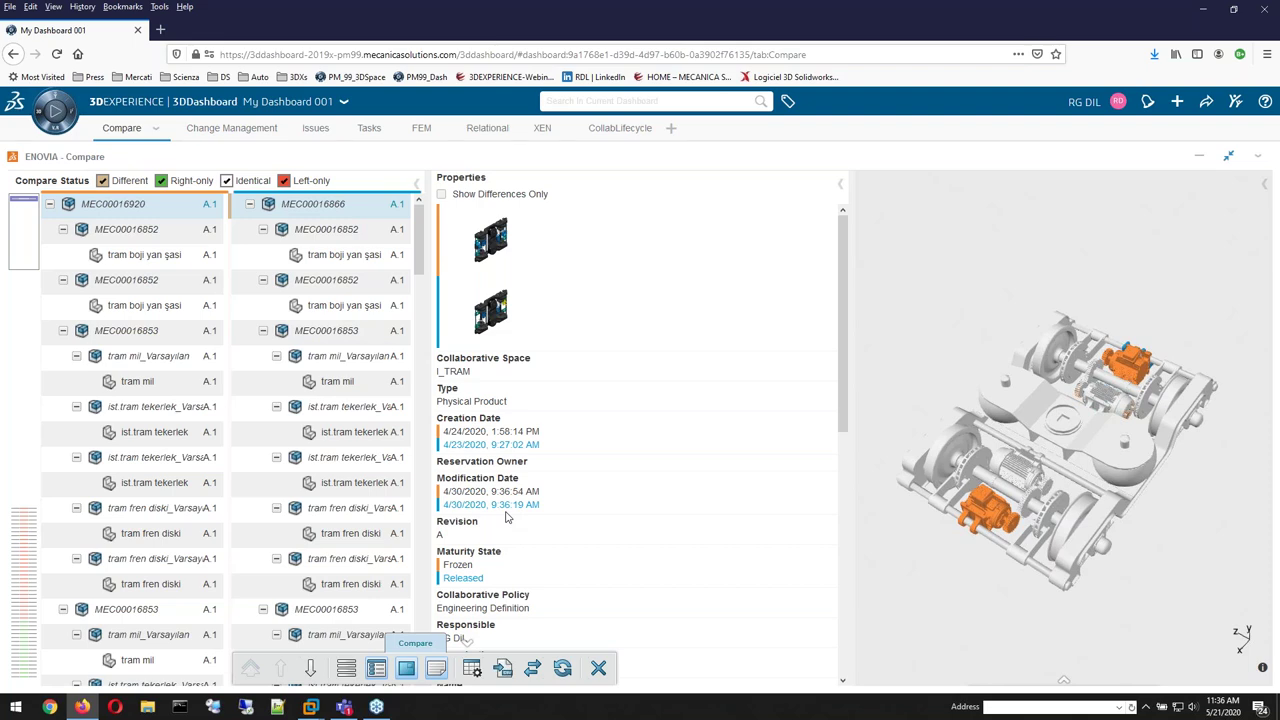
Step: Maximize the change action on Change Management and promote it to In Approval
{"action": "left_click", "coordinate": [234, 131]}
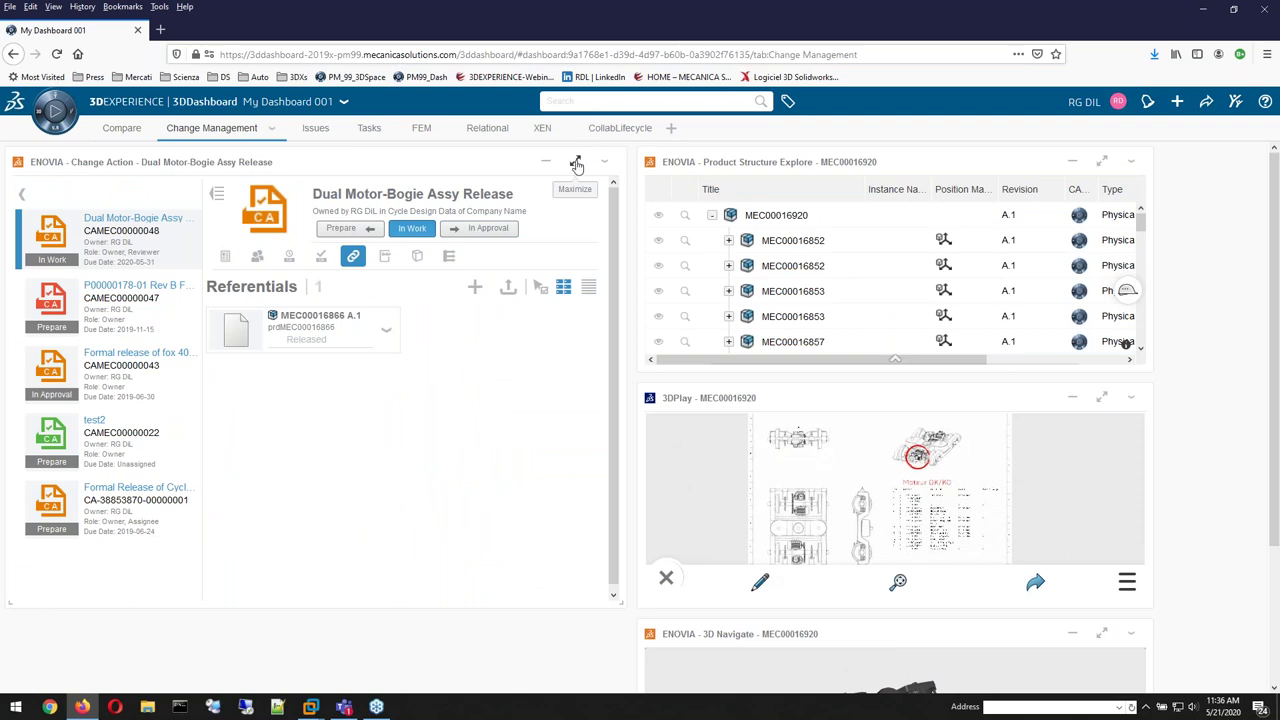
{"action": "left_click", "coordinate": [607, 160]}
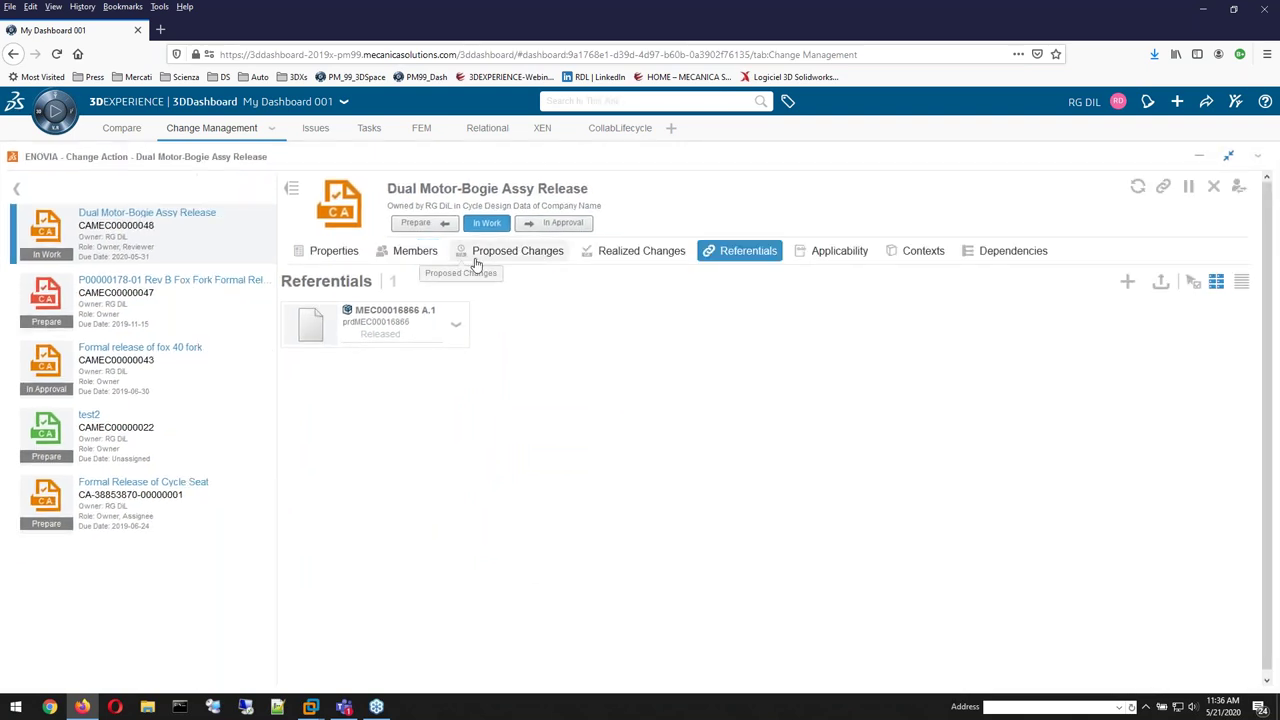
{"action": "left_click", "coordinate": [410, 251]}
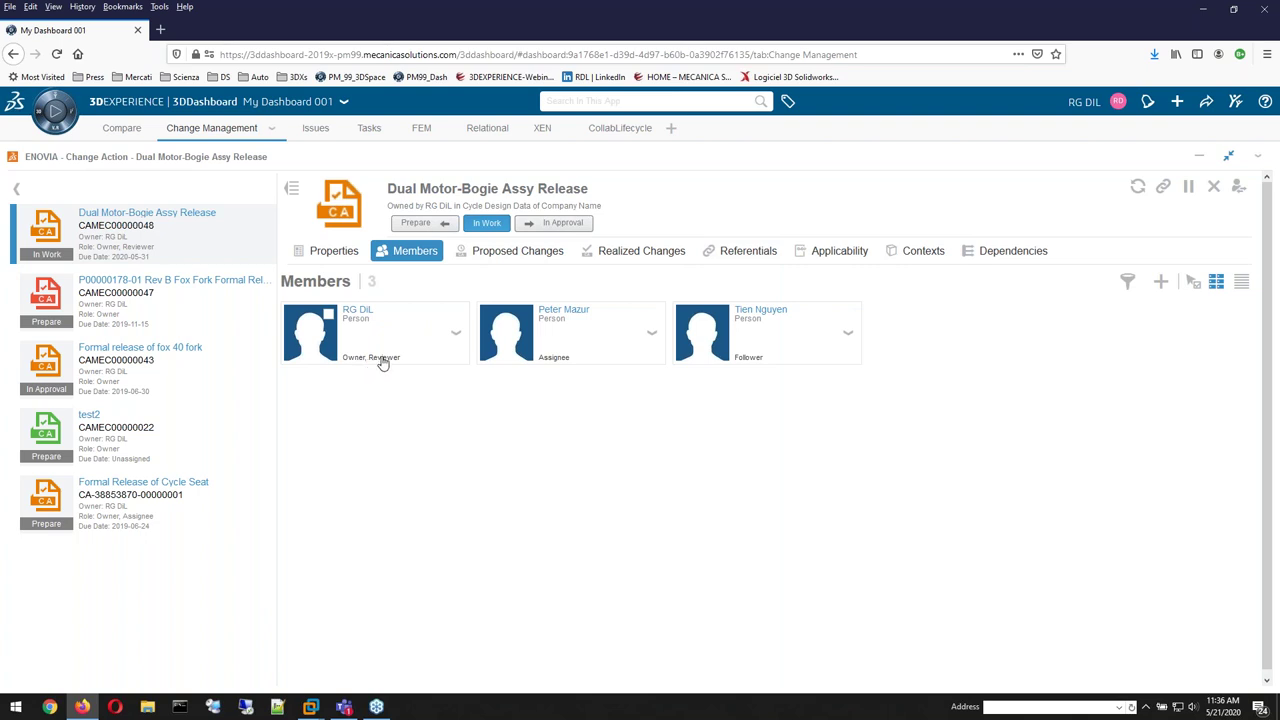
{"action": "left_click", "coordinate": [547, 224]}
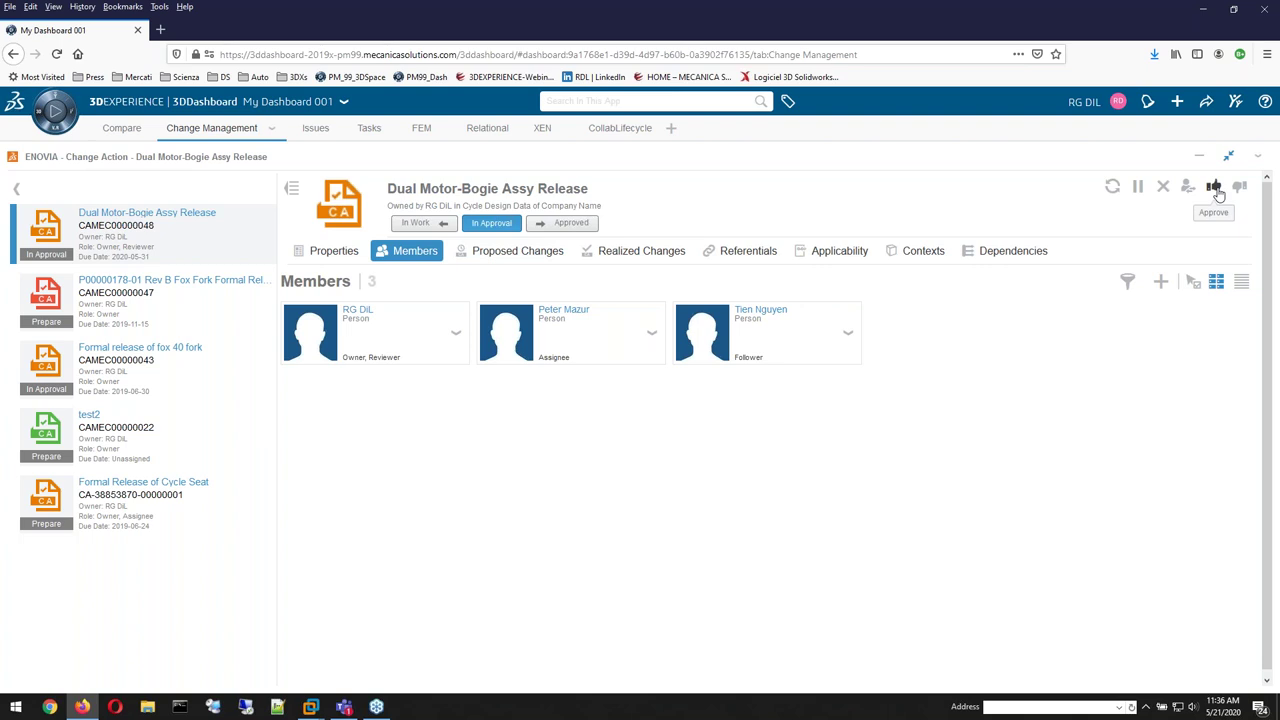
Step: Approve the change action with the comment 'OK'
{"action": "left_click", "coordinate": [1215, 189]}
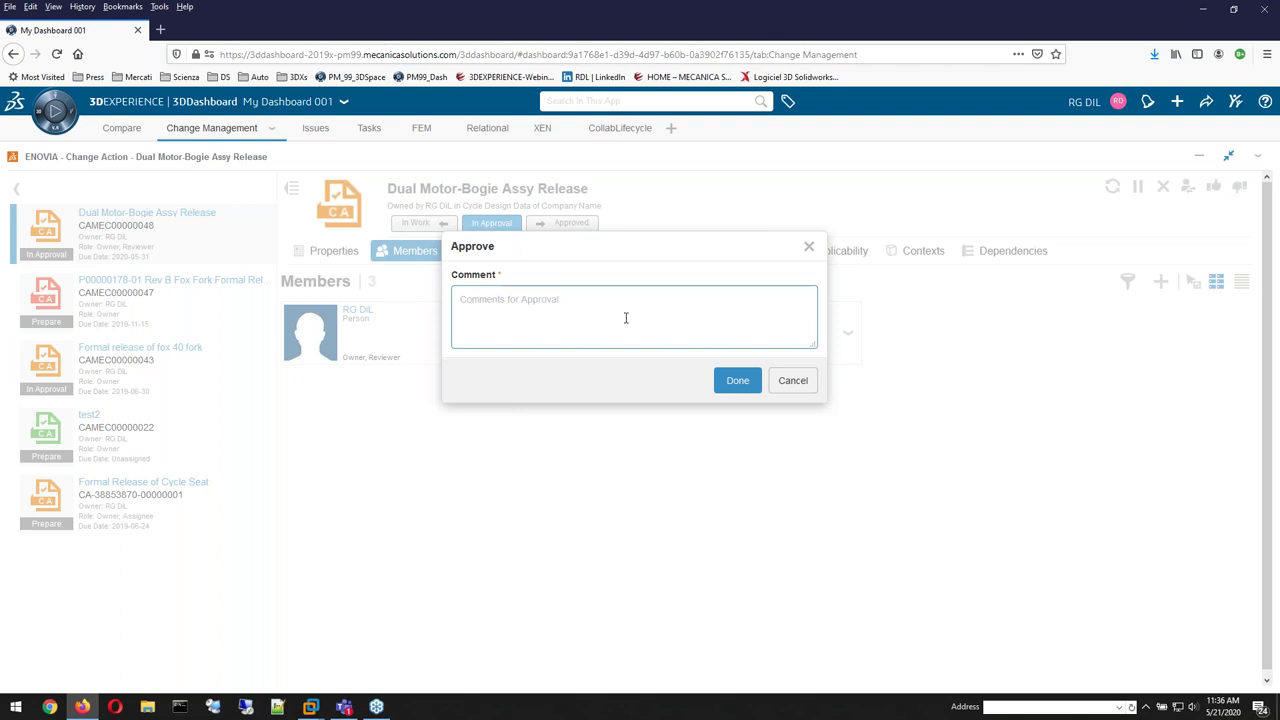
{"action": "type", "text": "OK"}
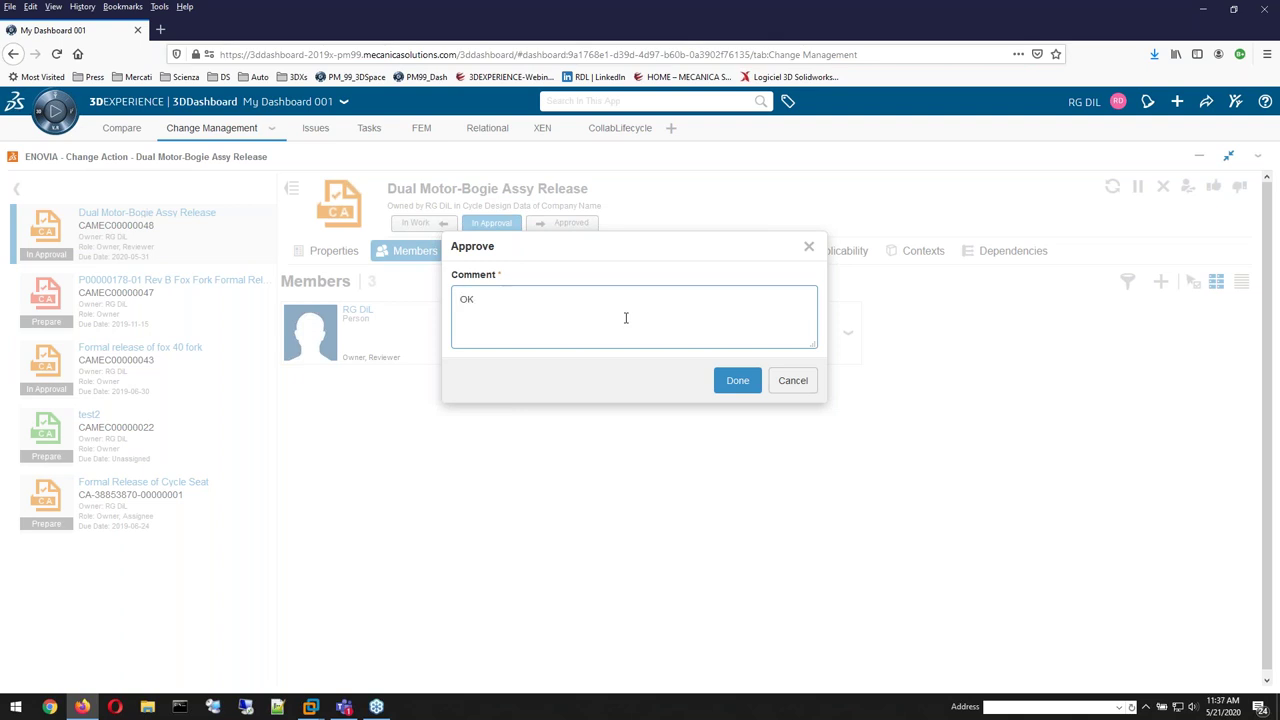
{"action": "left_click", "coordinate": [735, 381]}
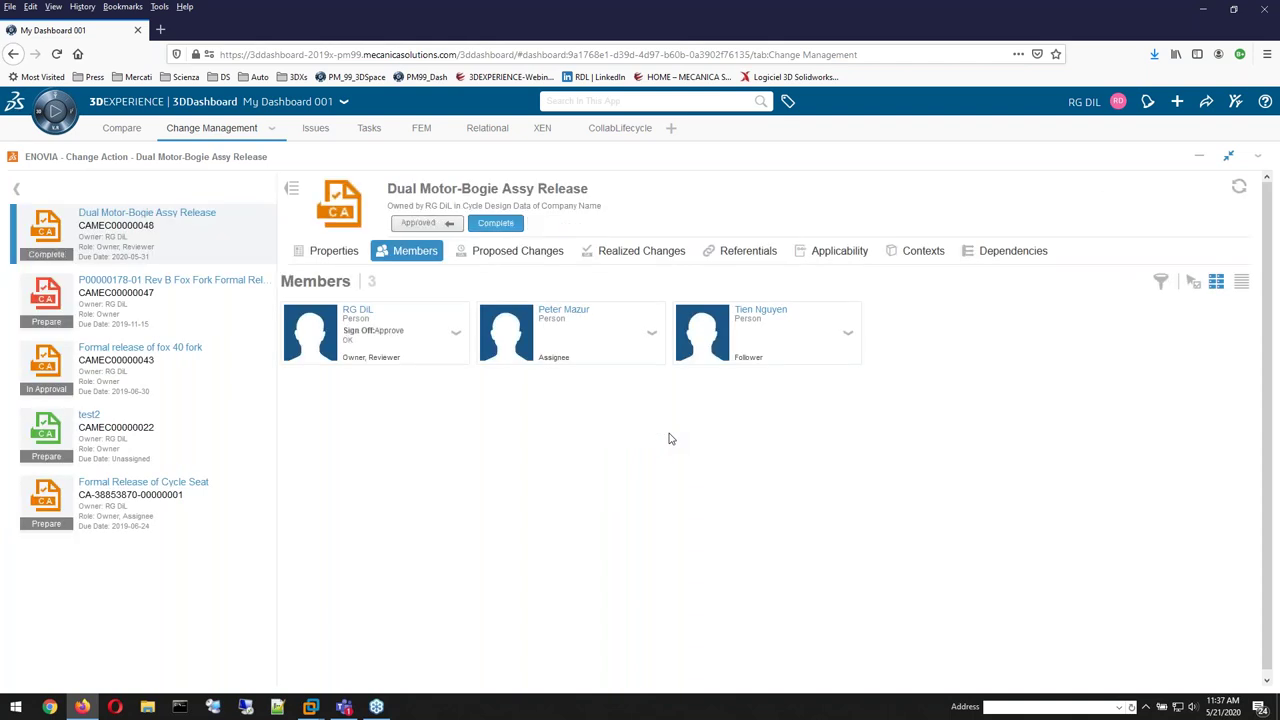
Step: Check the Release activity on MEC00016920 A.1's proposed change, then switch to the Issues dashboard
{"action": "left_click", "coordinate": [505, 252]}
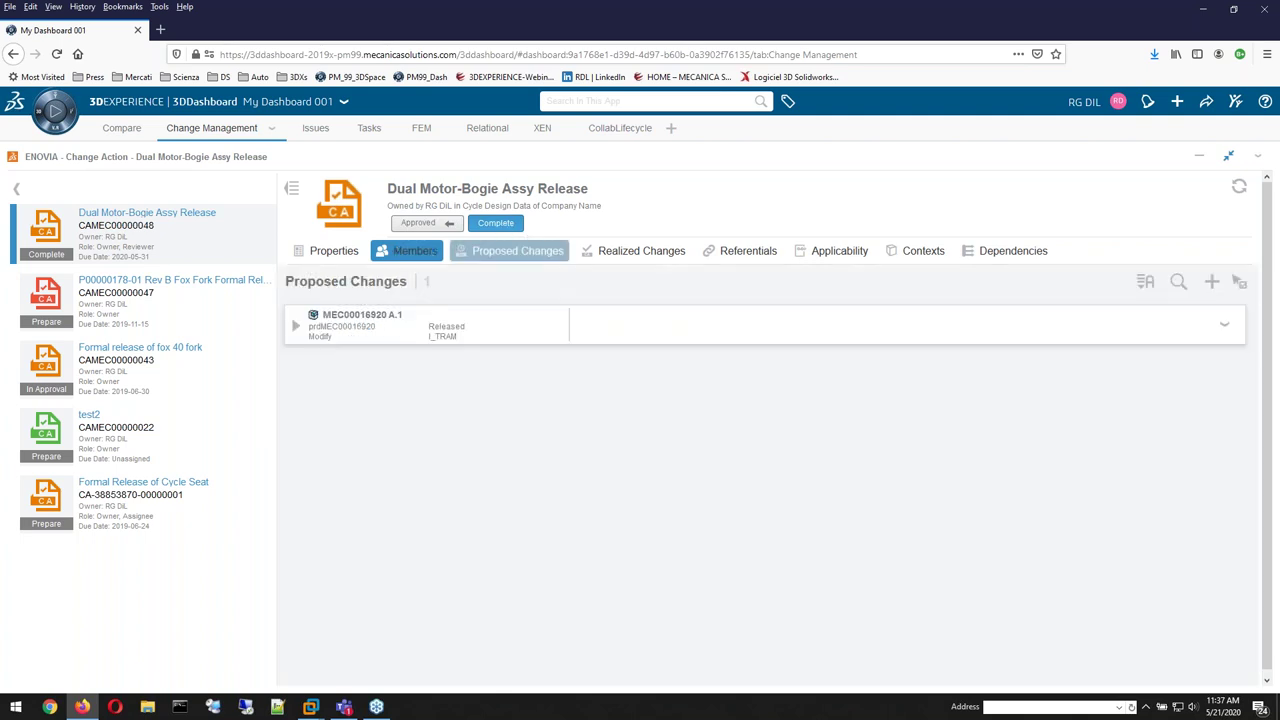
{"action": "left_click", "coordinate": [296, 326]}
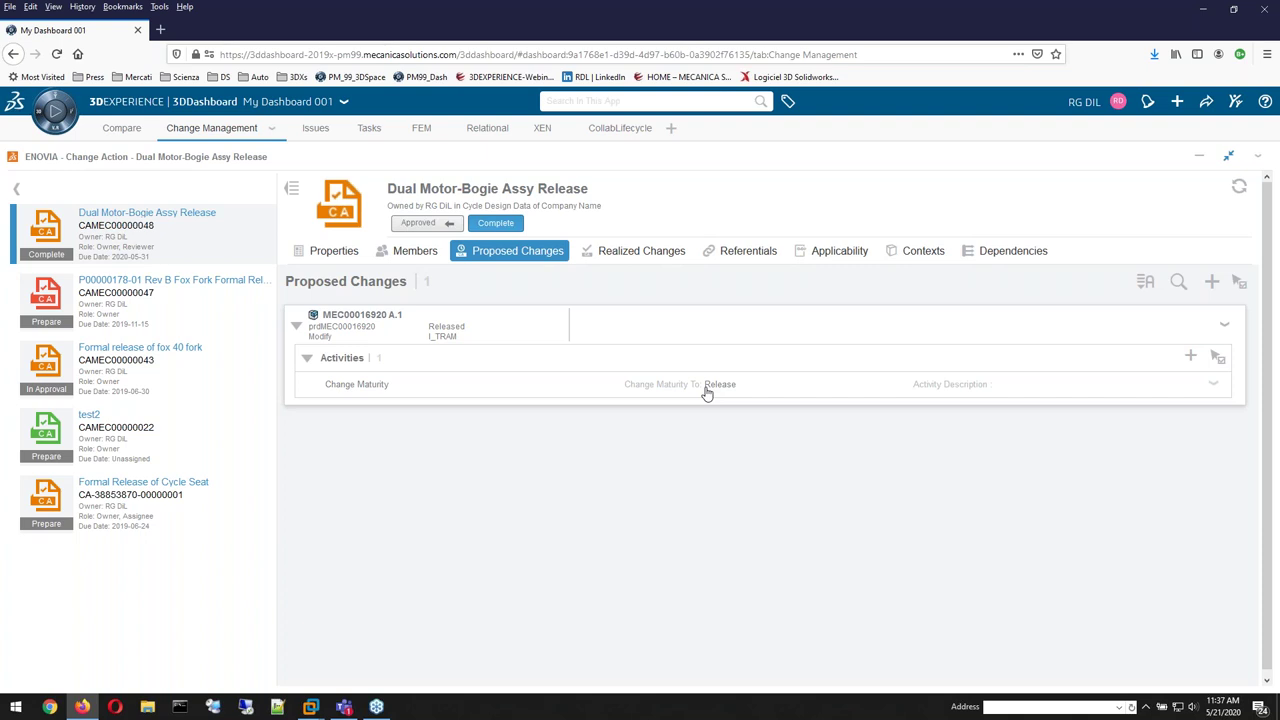
{"action": "left_click", "coordinate": [311, 130]}
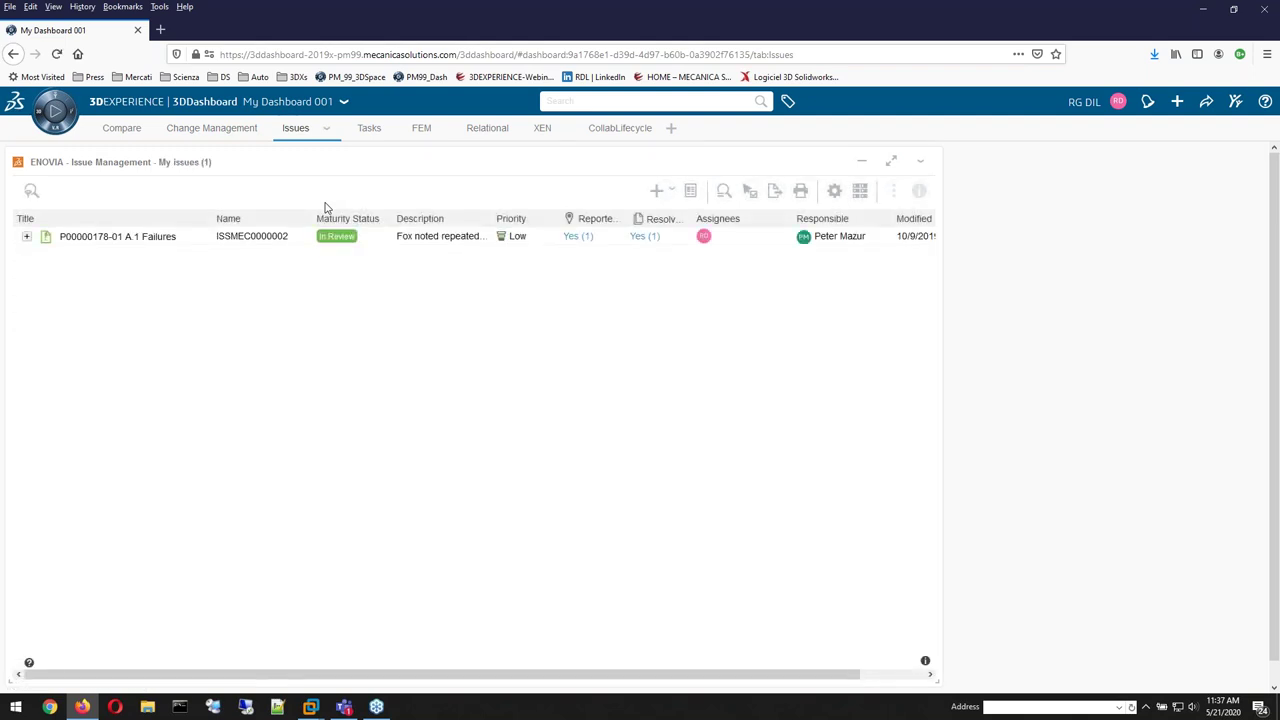
{"action": "left_click", "coordinate": [290, 239]}
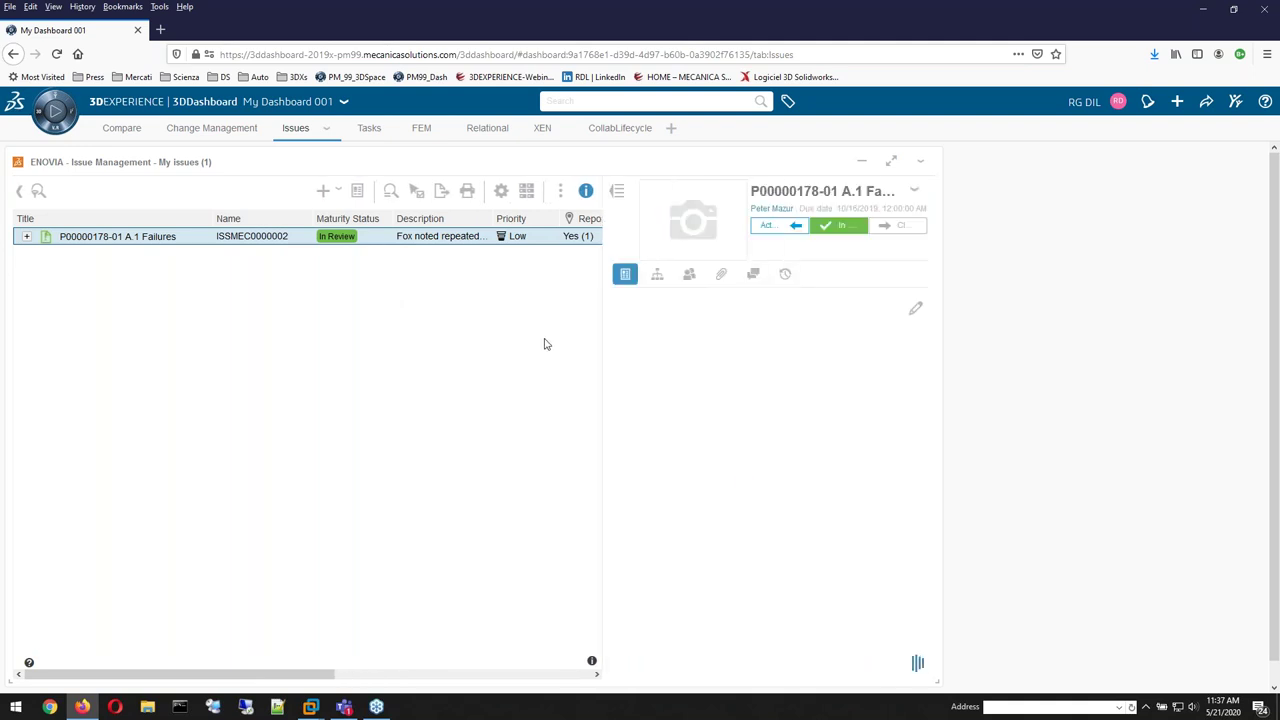
{"action": "left_click", "coordinate": [657, 275]}
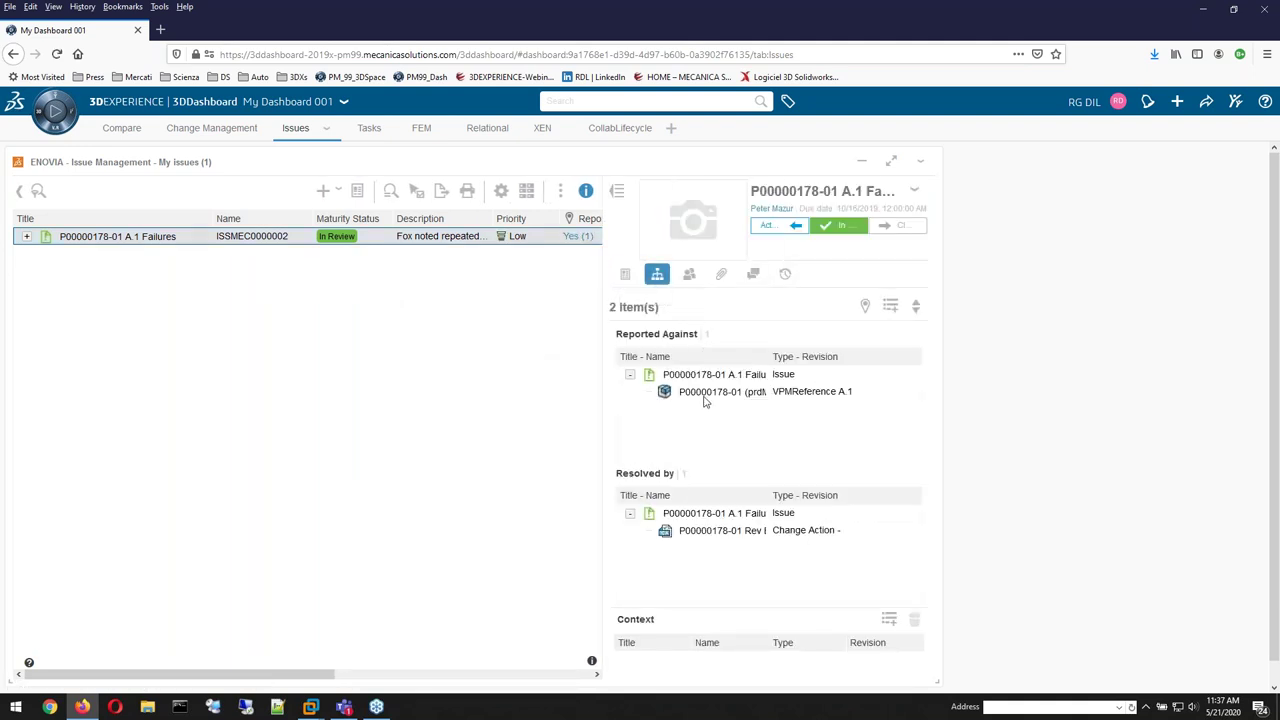
{"action": "left_click", "coordinate": [721, 284]}
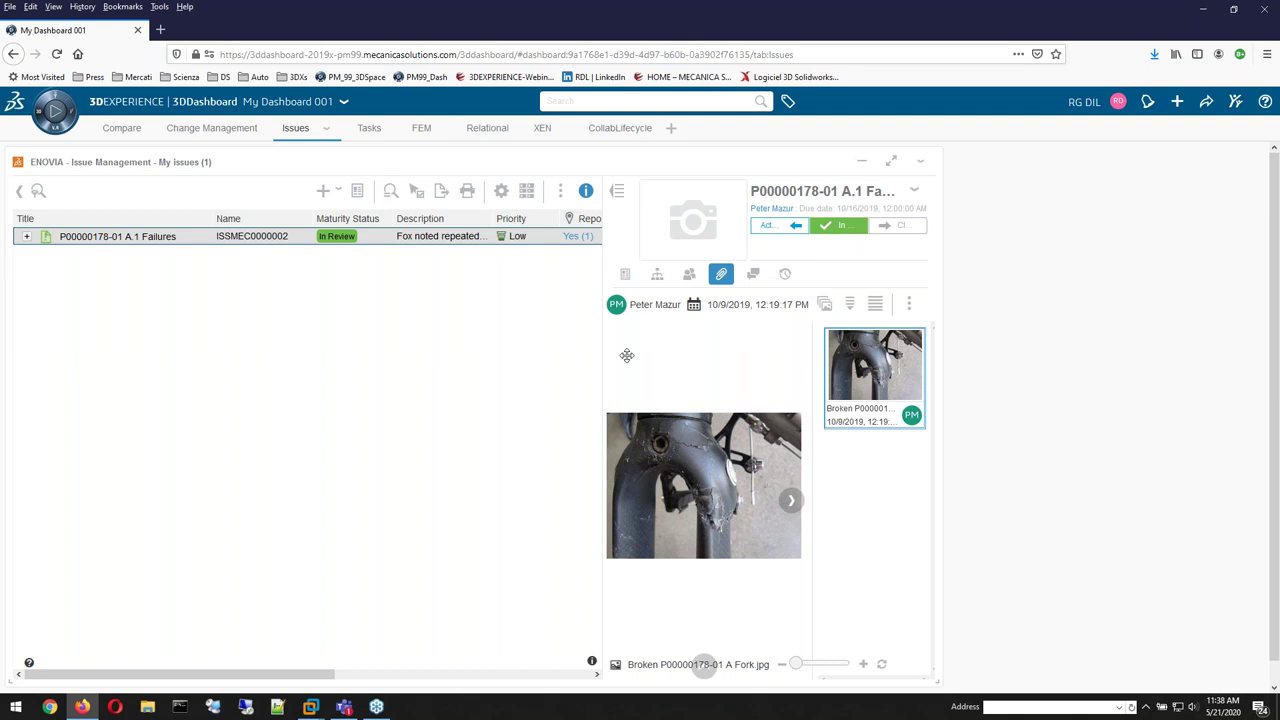
{"action": "left_click", "coordinate": [370, 130]}
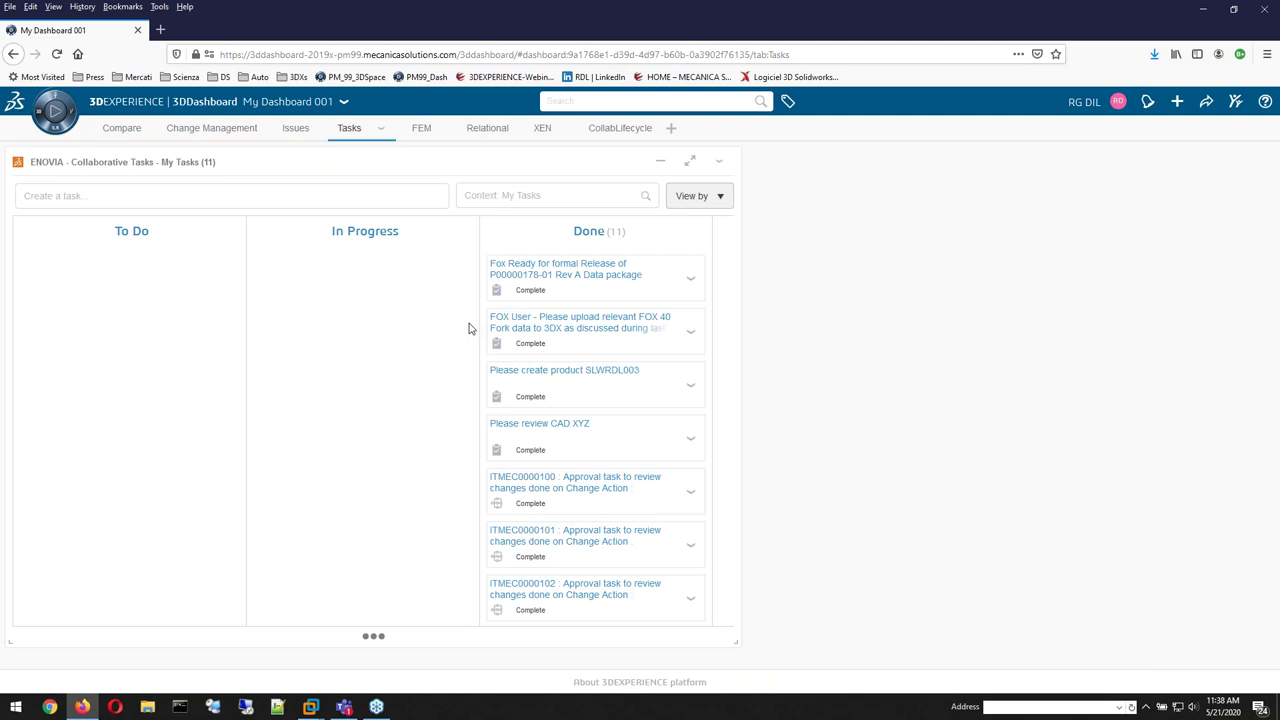
Step: Review the 'Fox Ready for formal Release' task details, then view the FEM fork displacement simulation (up to 10.1 mm)
{"action": "left_click", "coordinate": [572, 272]}
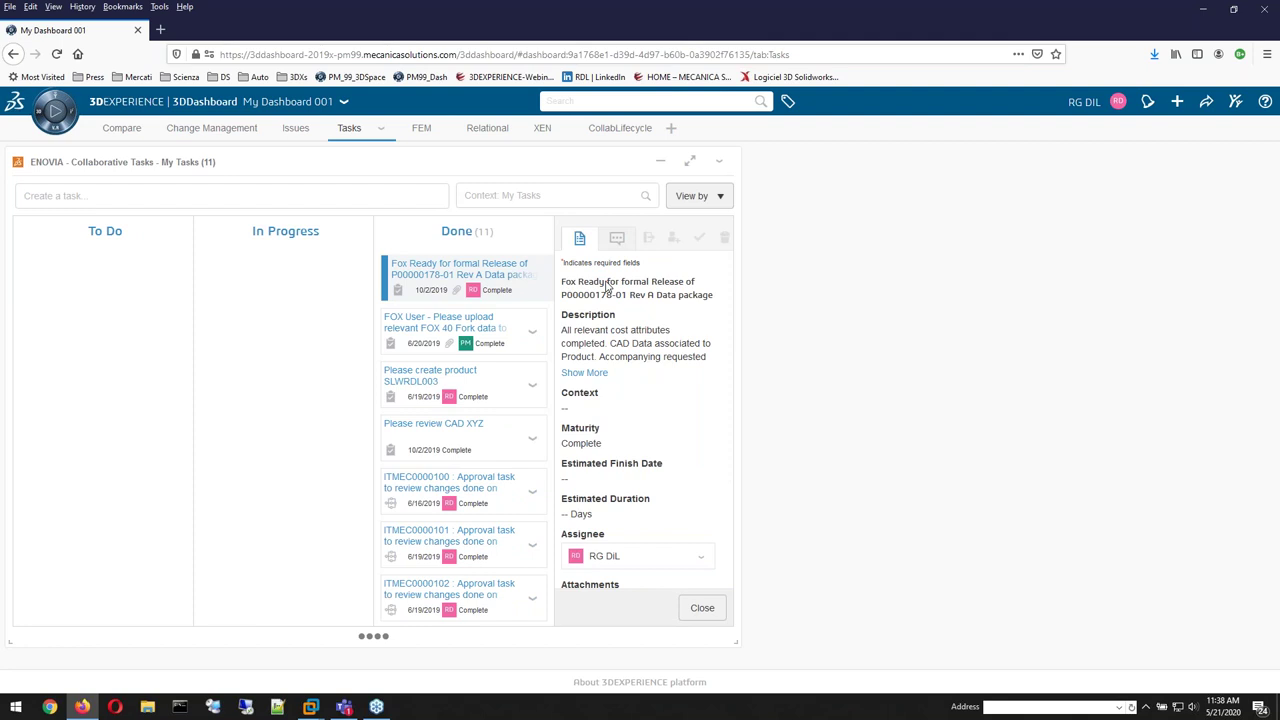
{"action": "left_click", "coordinate": [432, 136]}
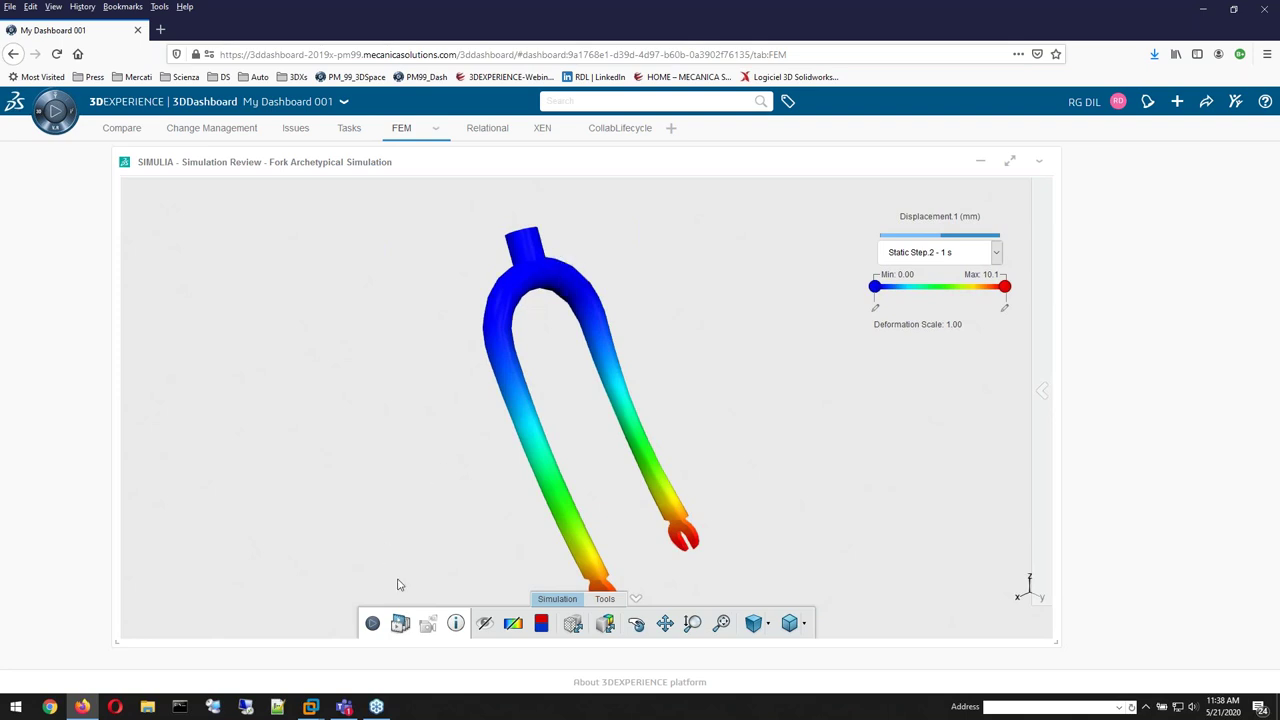
Step: Play the fork displacement animation, stop it at Static Step.2 - 0.1 s, and open the dashboard list
{"action": "left_click", "coordinate": [372, 623]}
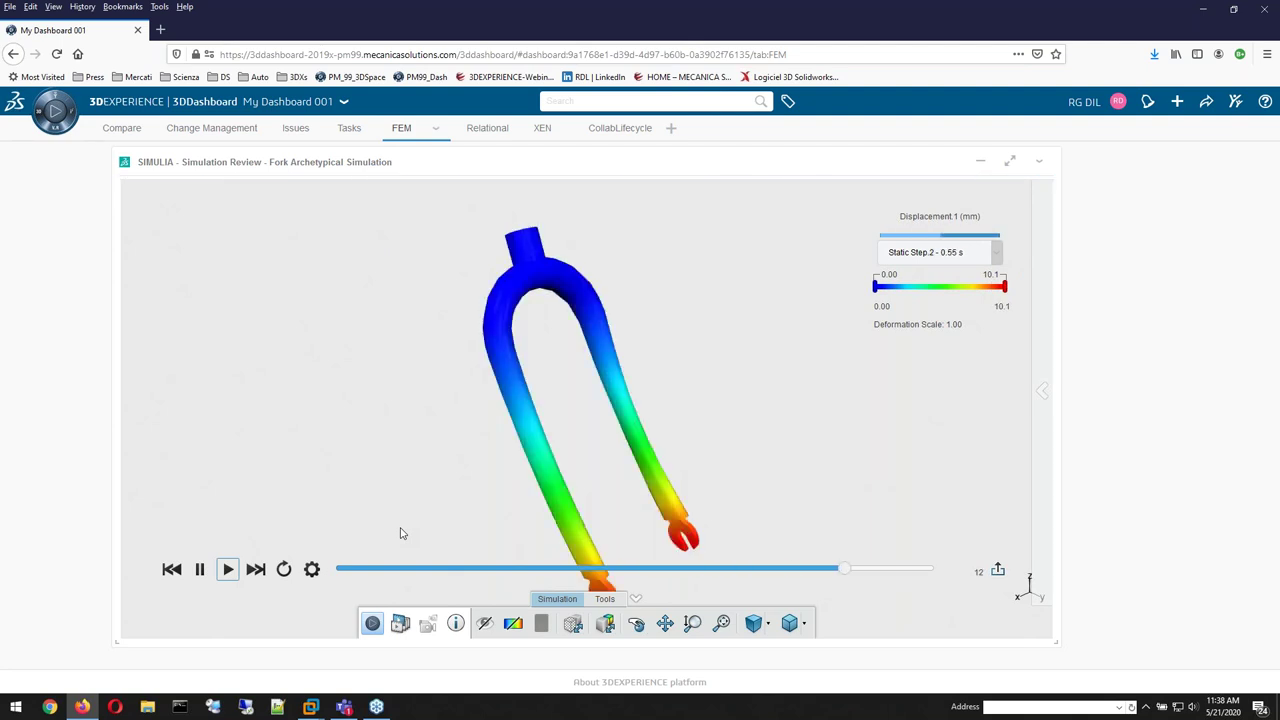
{"action": "left_click", "coordinate": [372, 626]}
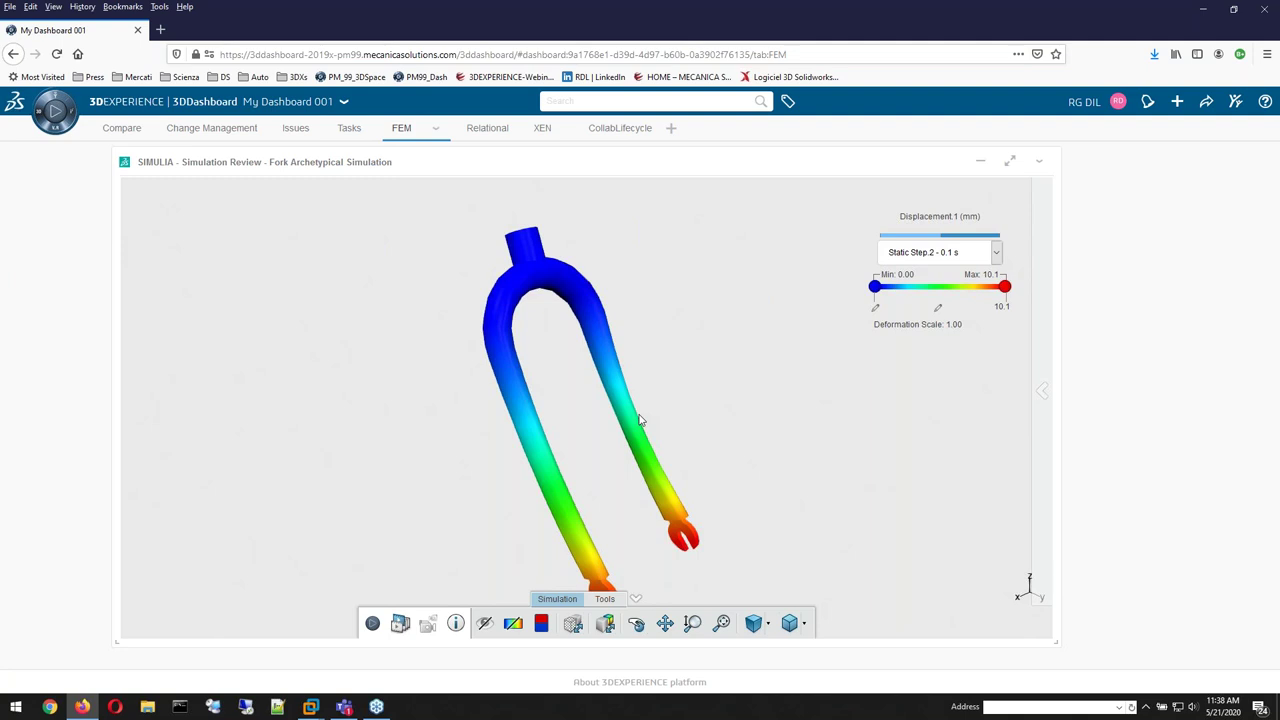
{"action": "left_click", "coordinate": [313, 108]}
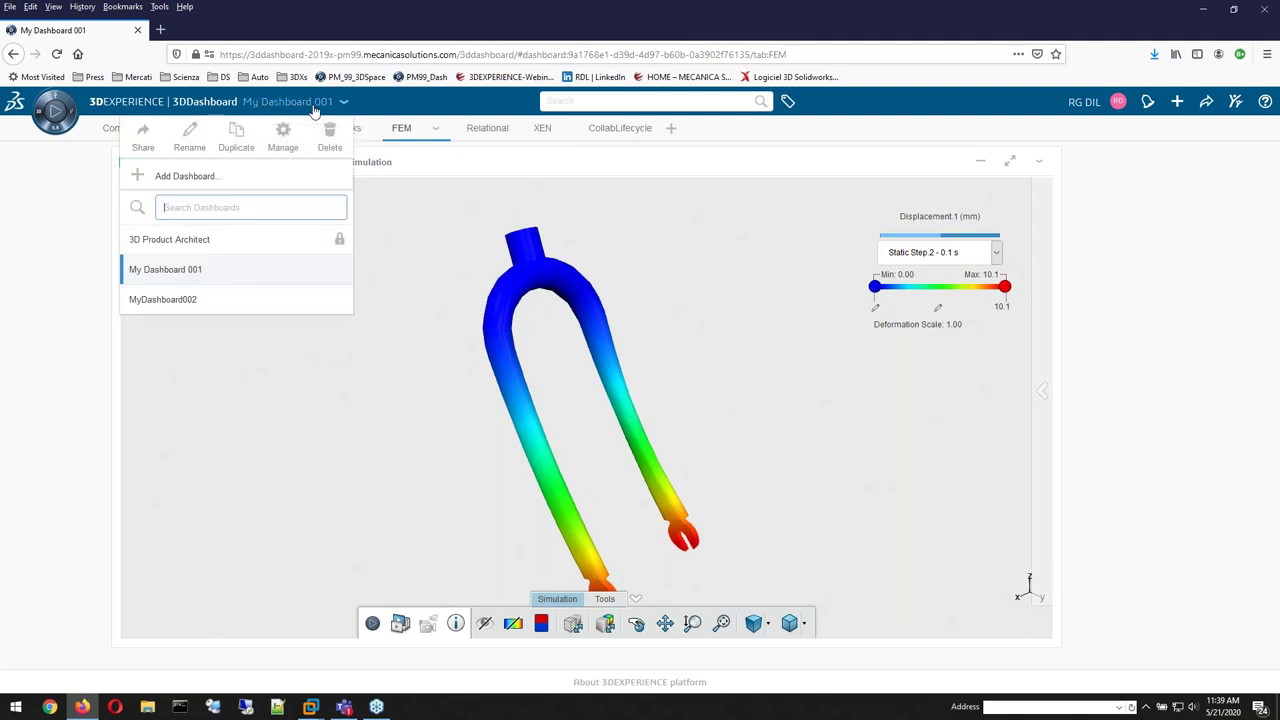
Step: In the 3D Product Architect dashboard, search 'root' and load I Model TRAM ROOT into the structure editor
{"action": "left_click", "coordinate": [212, 241]}
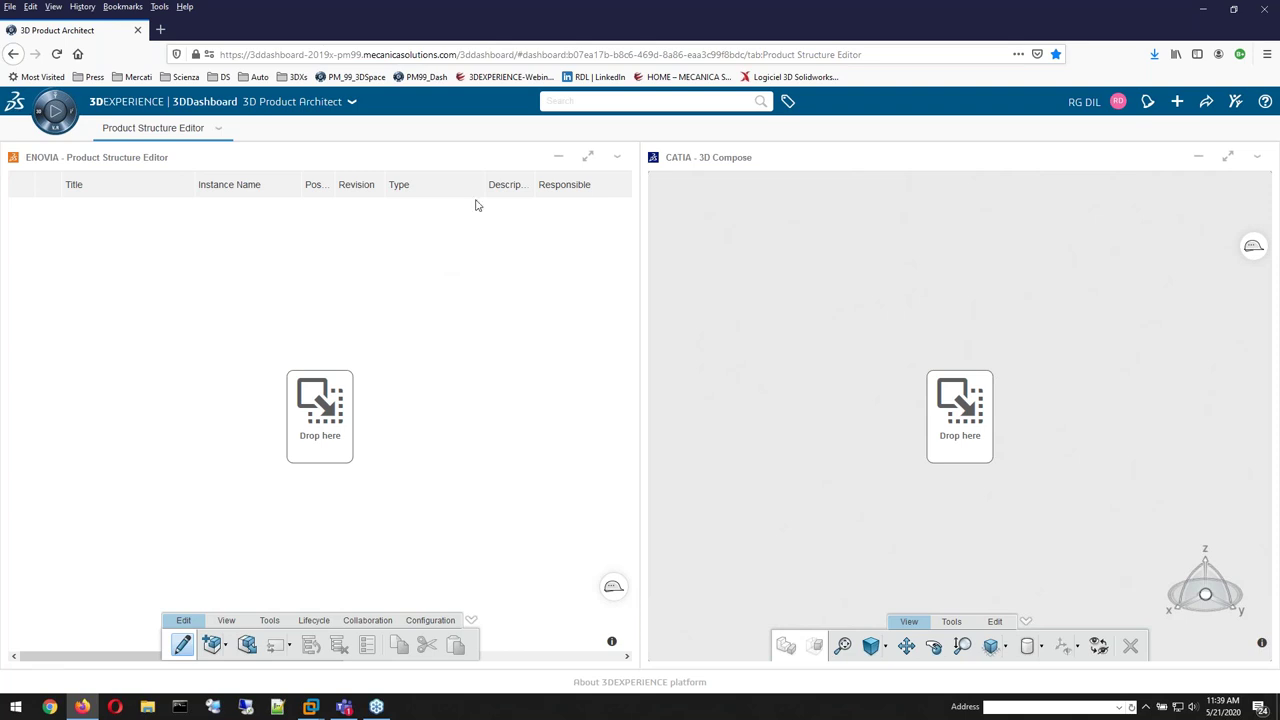
{"action": "left_click", "coordinate": [577, 99]}
{"action": "type", "text": "r"}
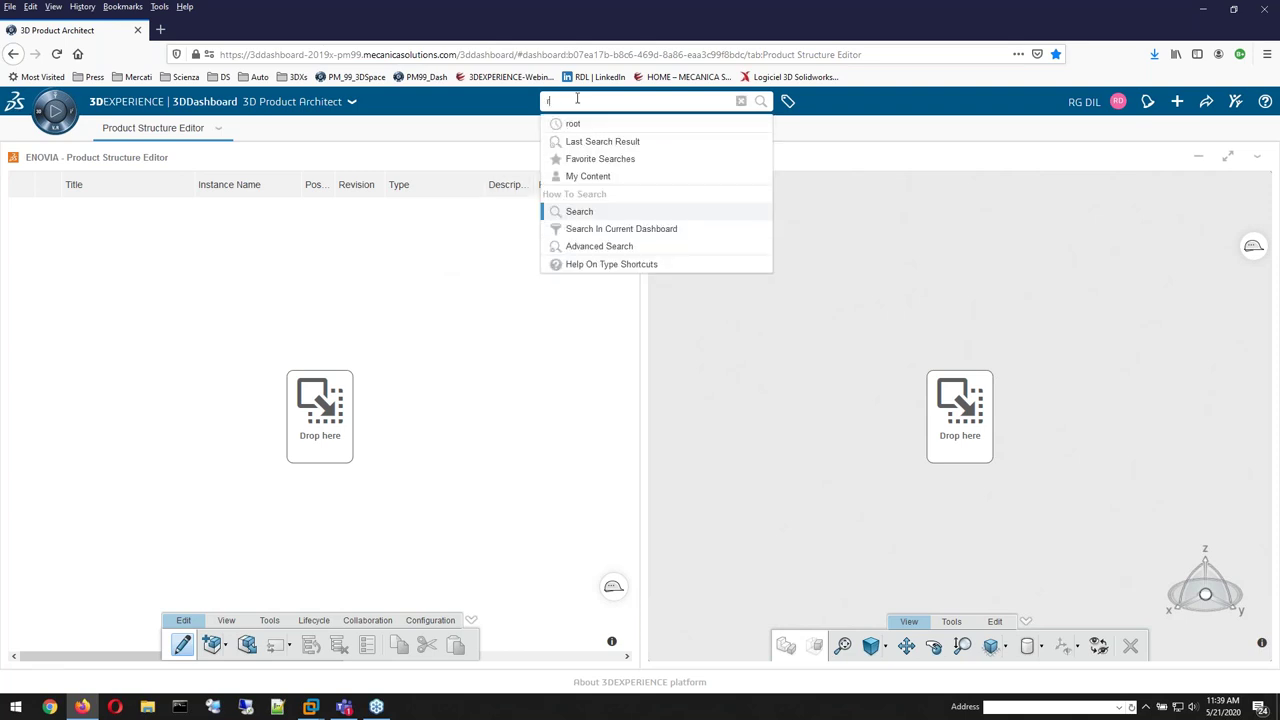
{"action": "type", "text": "oot"}
{"action": "key", "text": "Return"}
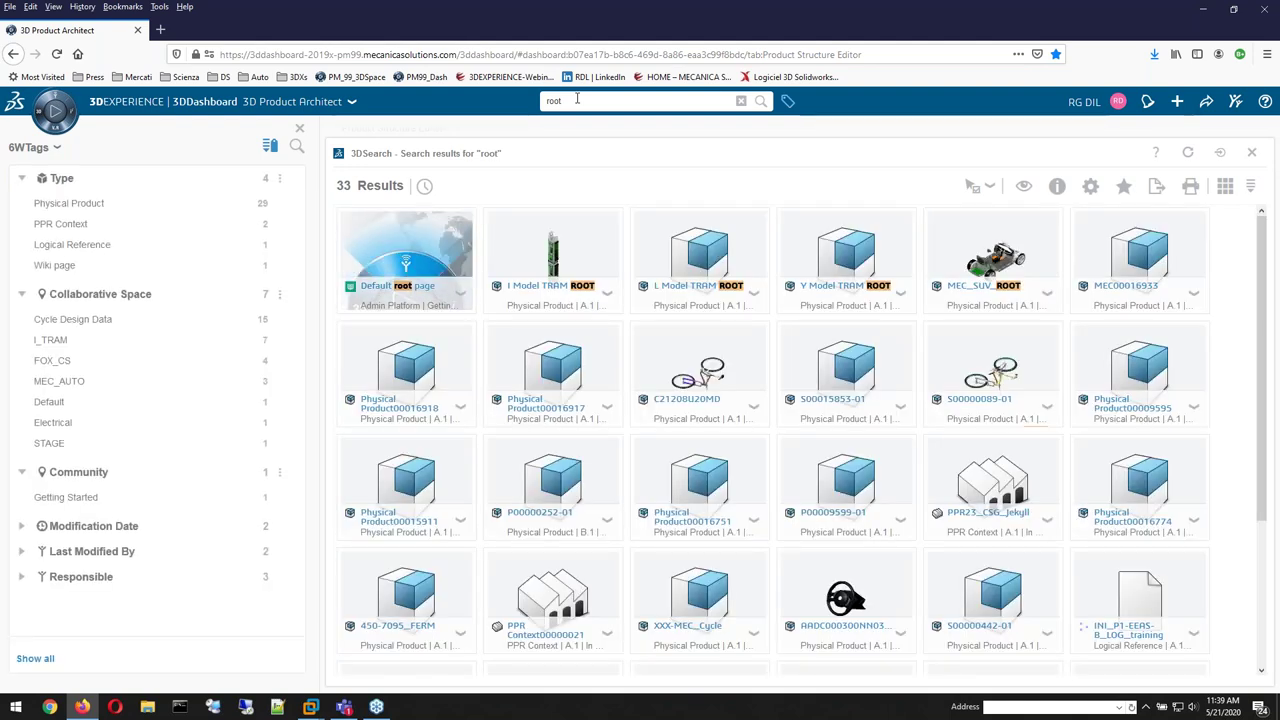
{"action": "mouse_move", "coordinate": [553, 258]}
{"action": "left_mouse_down"}
{"action": "mouse_move", "coordinate": [268, 410]}
{"action": "mouse_move", "coordinate": [295, 414]}
{"action": "left_mouse_up"}
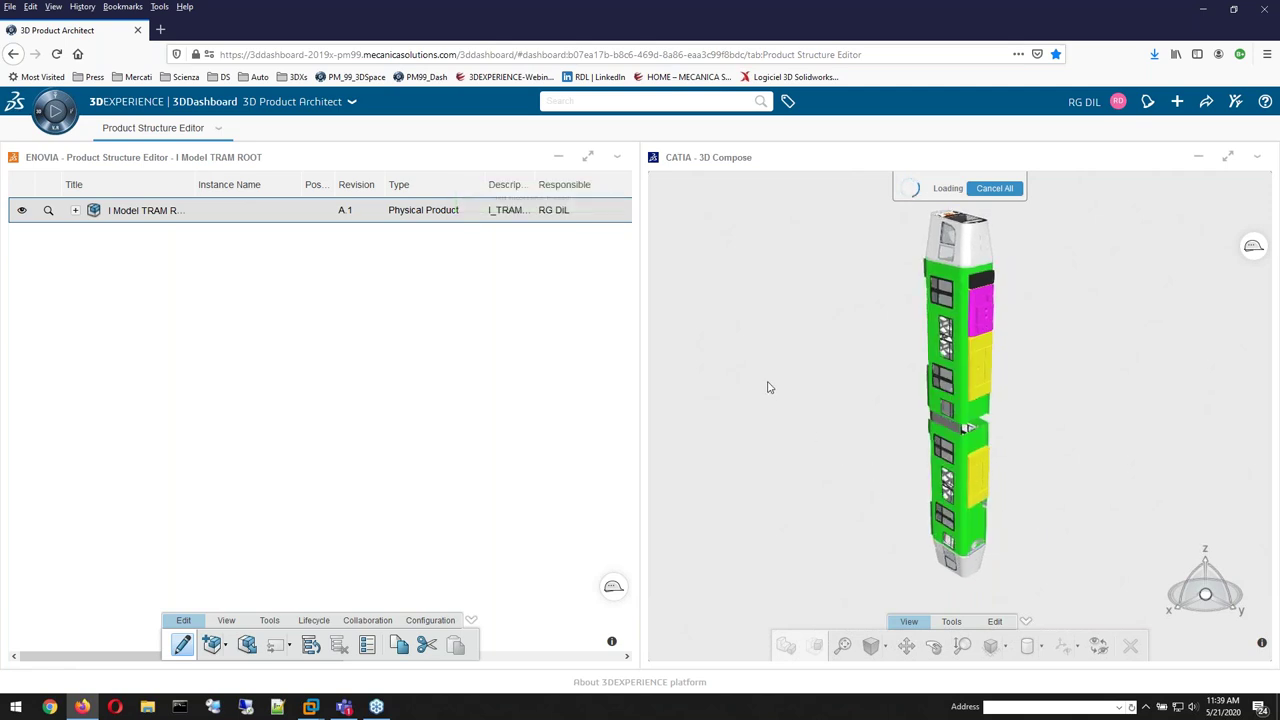
Step: Orbit the tram to inspect it, select the root row and widen the Title column
{"action": "left_click_drag", "start_coordinate": [803, 509], "coordinate": [920, 340]}
{"action": "mouse_move", "coordinate": [743, 409]}
{"action": "left_mouse_down"}
{"action": "mouse_move", "coordinate": [1127, 270]}
{"action": "mouse_move", "coordinate": [940, 258]}
{"action": "left_mouse_up"}
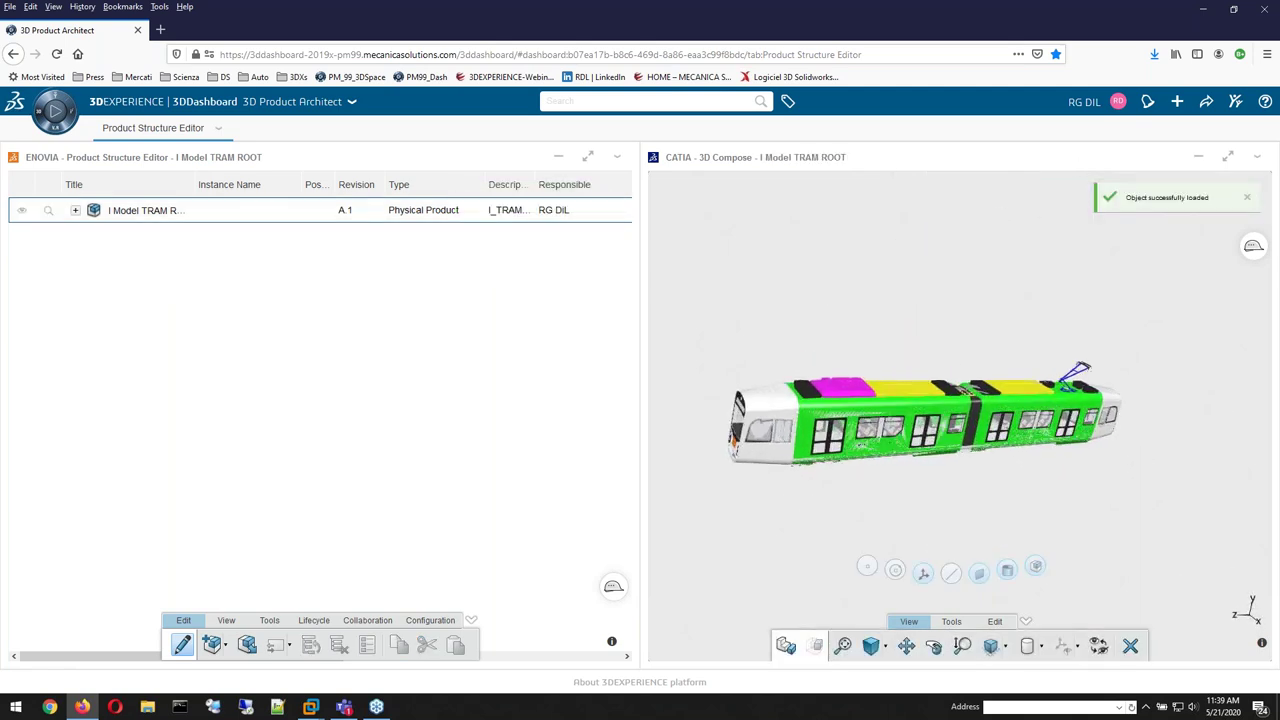
{"action": "scroll", "coordinate": [987, 410], "scroll_direction": "up", "scroll_amount": 3}
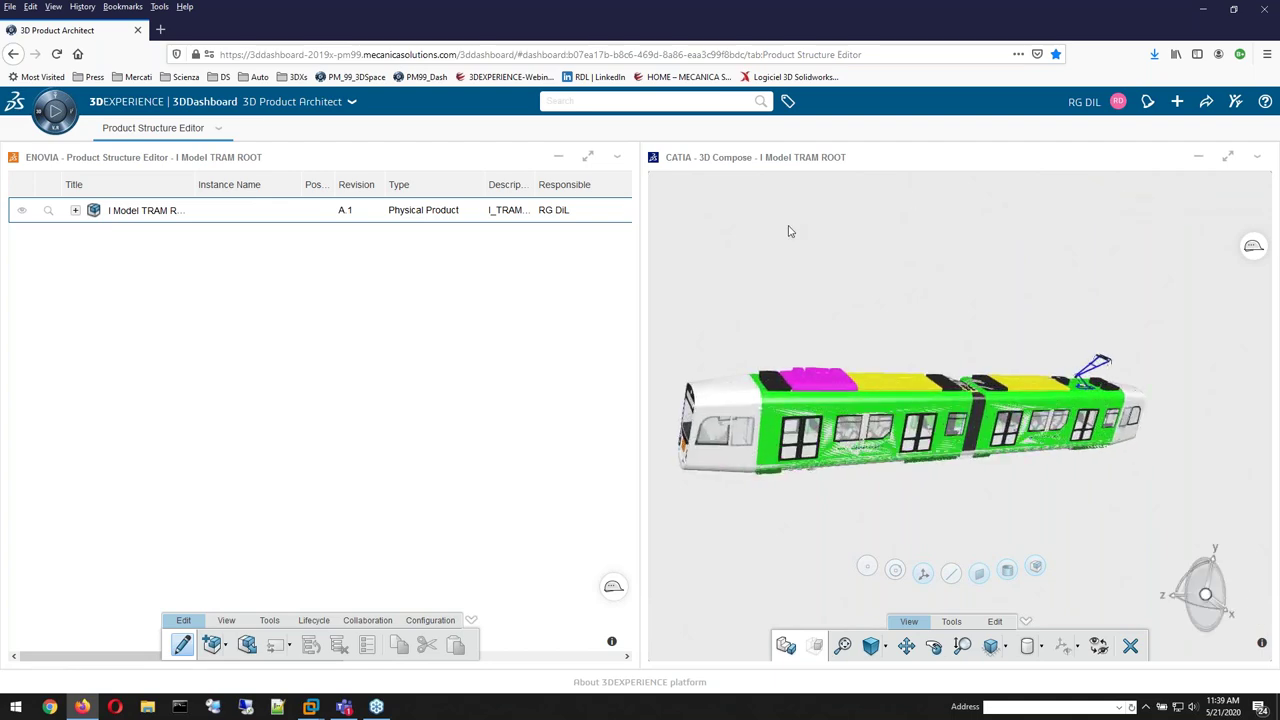
{"action": "left_click_drag", "start_coordinate": [947, 507], "coordinate": [883, 209]}
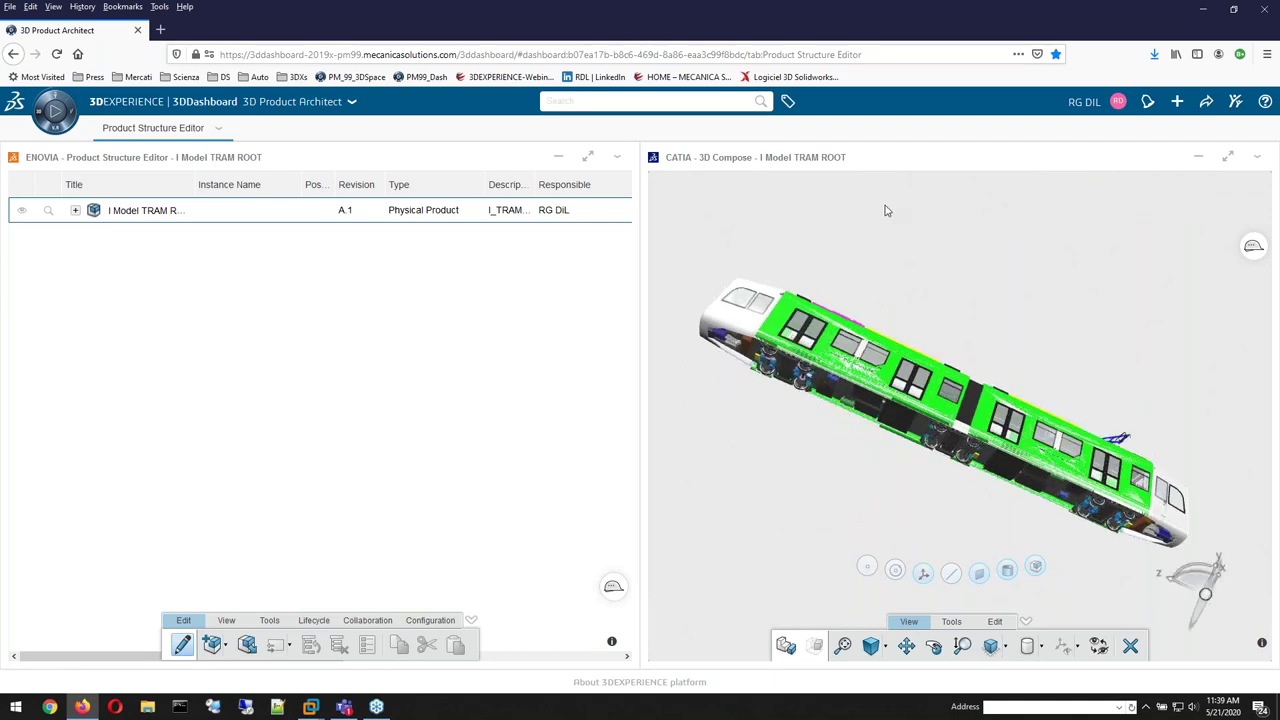
{"action": "left_click_drag", "start_coordinate": [792, 392], "coordinate": [925, 405]}
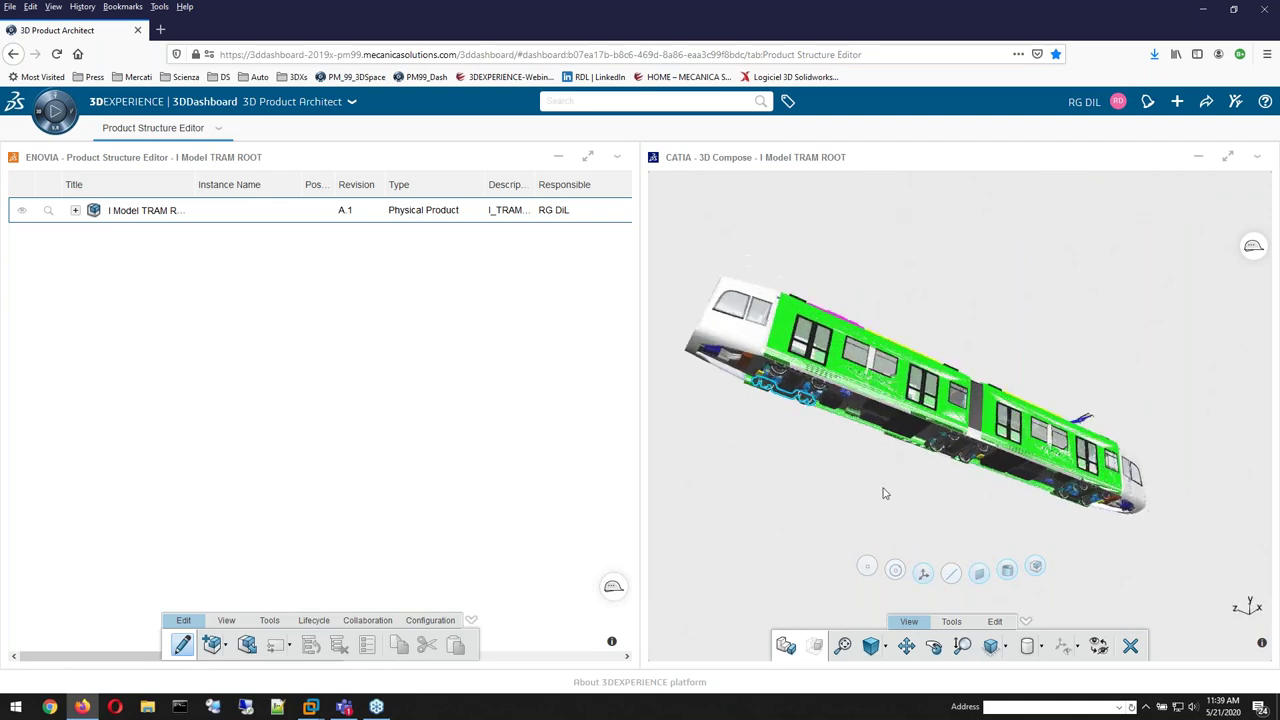
{"action": "left_click", "coordinate": [925, 405]}
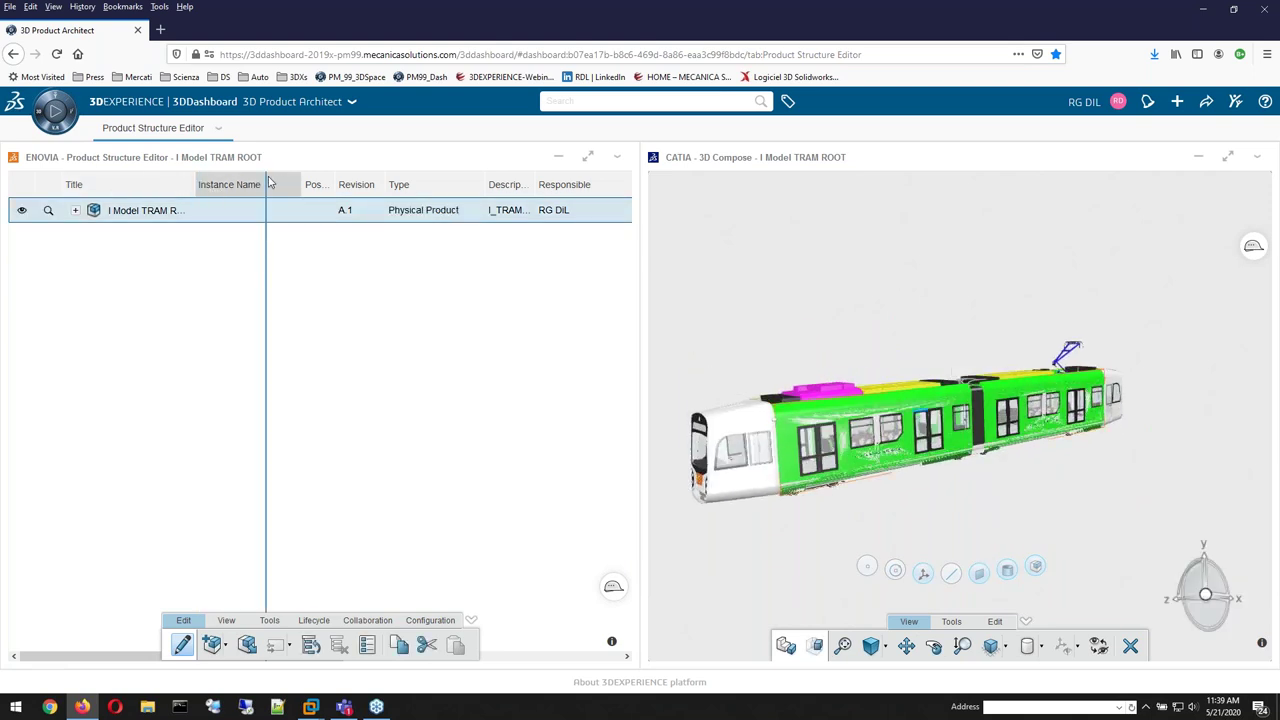
{"action": "left_click_drag", "start_coordinate": [194, 188], "coordinate": [290, 188]}
Step: Filter the structure by the San Francisco Tram configuration (Tram_MV-A, TwinMotor, Cold_Weather, Low_Density, Double_Side_Window)
{"action": "left_click", "coordinate": [270, 621]}
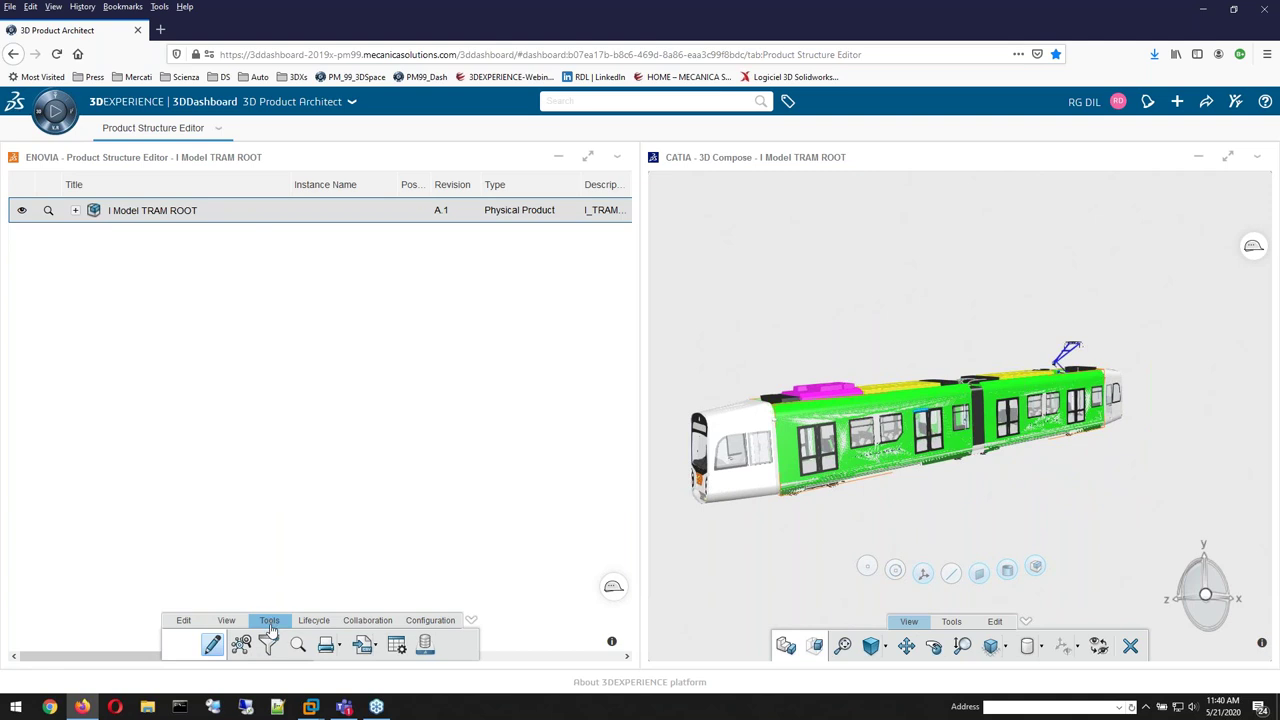
{"action": "left_click", "coordinate": [269, 645]}
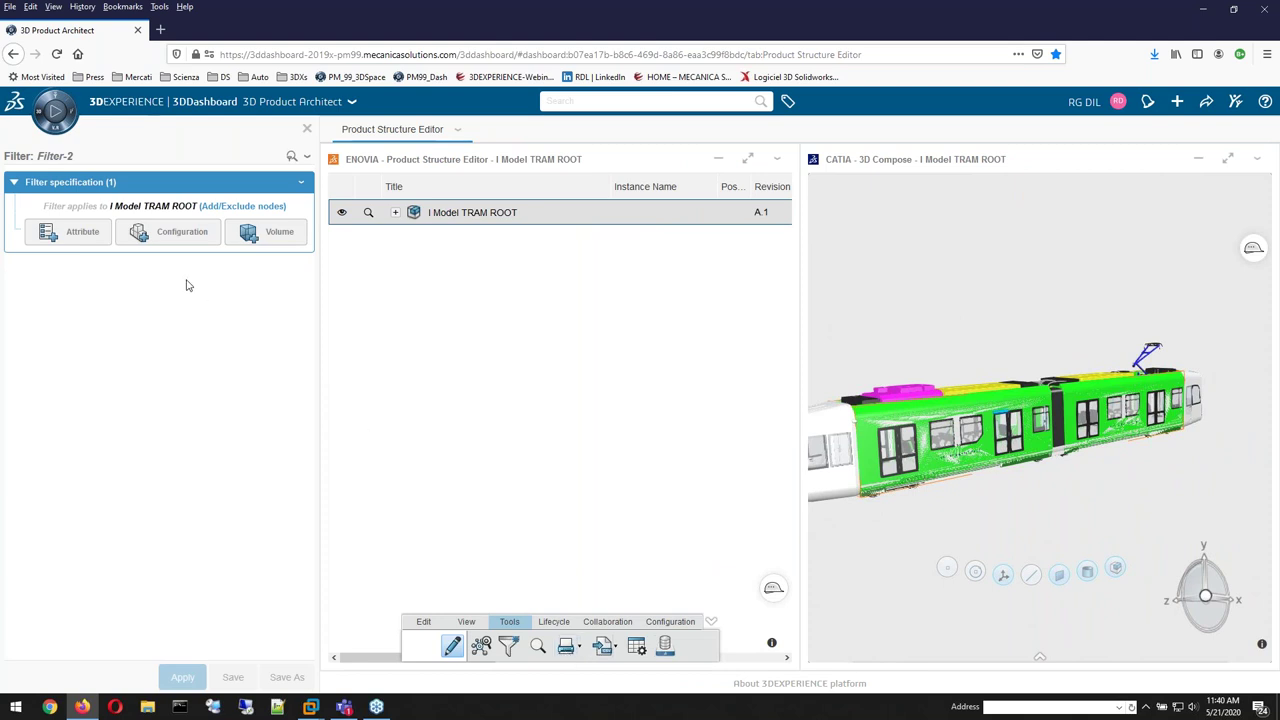
{"action": "left_click", "coordinate": [174, 236]}
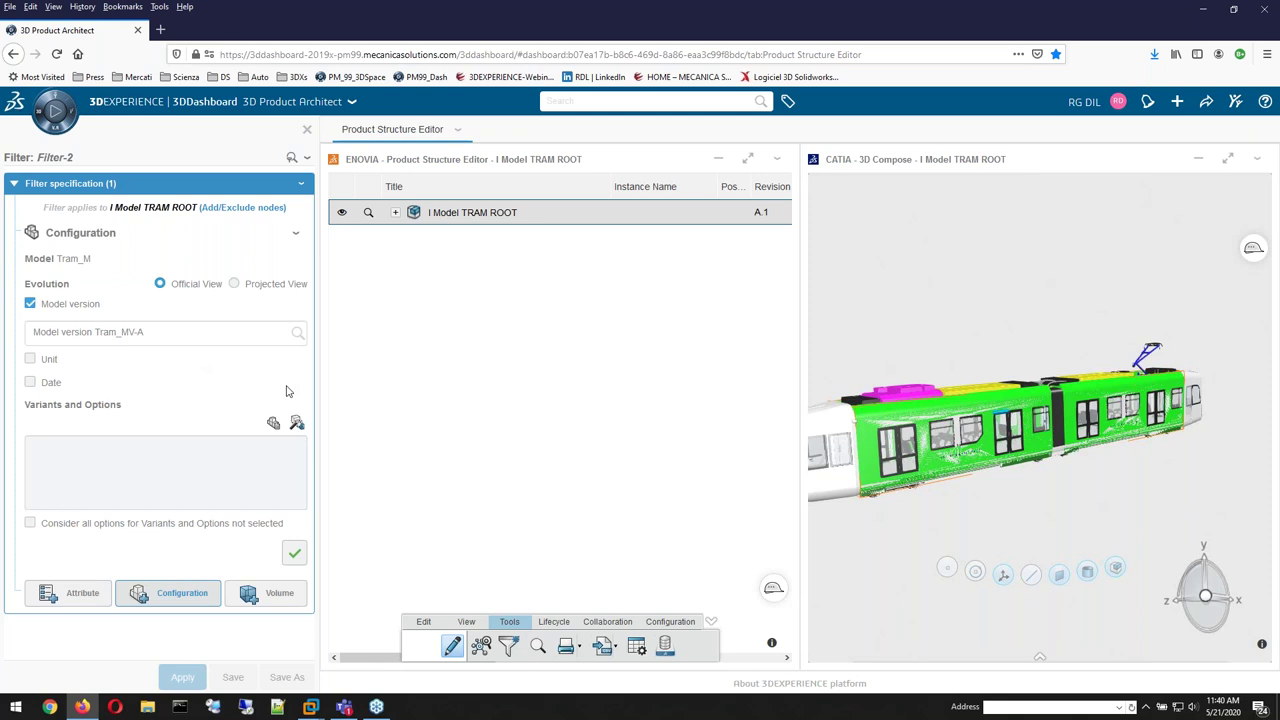
{"action": "left_click", "coordinate": [274, 422]}
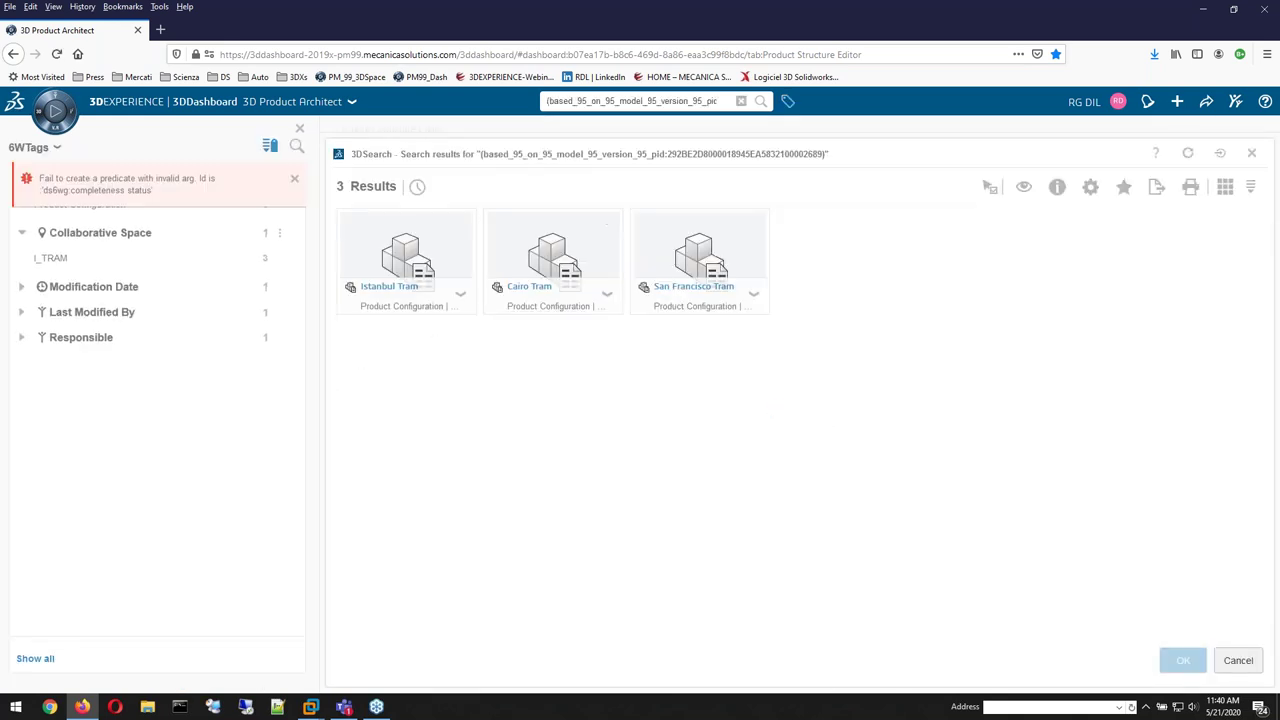
{"action": "left_click", "coordinate": [1231, 196]}
{"action": "left_click", "coordinate": [1226, 264]}
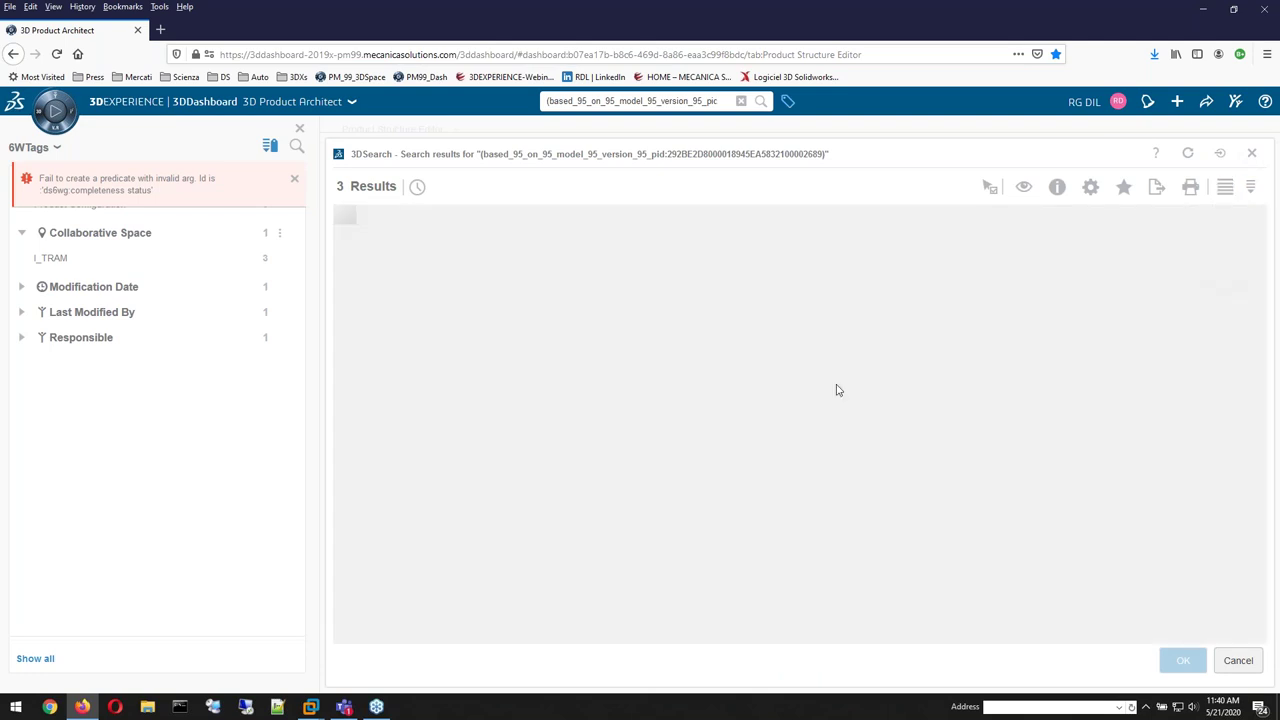
{"action": "left_click_drag", "start_coordinate": [494, 215], "coordinate": [546, 215]}
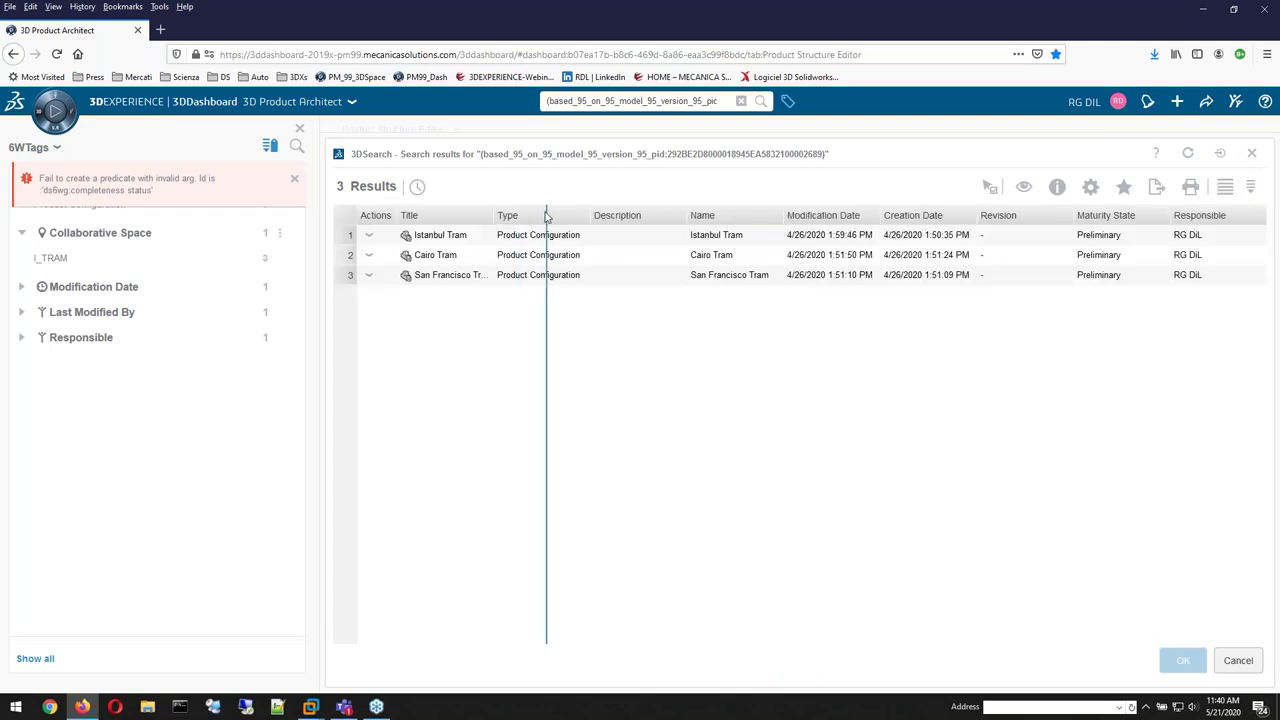
{"action": "left_click", "coordinate": [511, 278]}
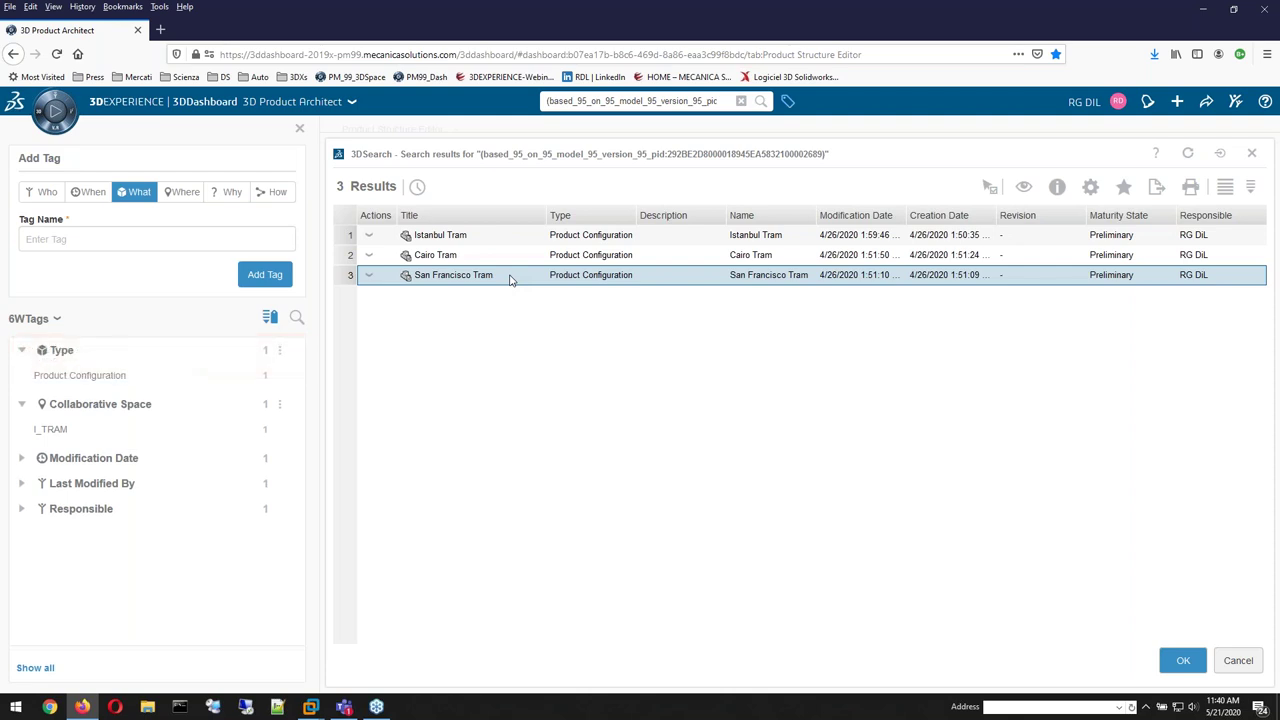
{"action": "left_click", "coordinate": [1183, 660]}
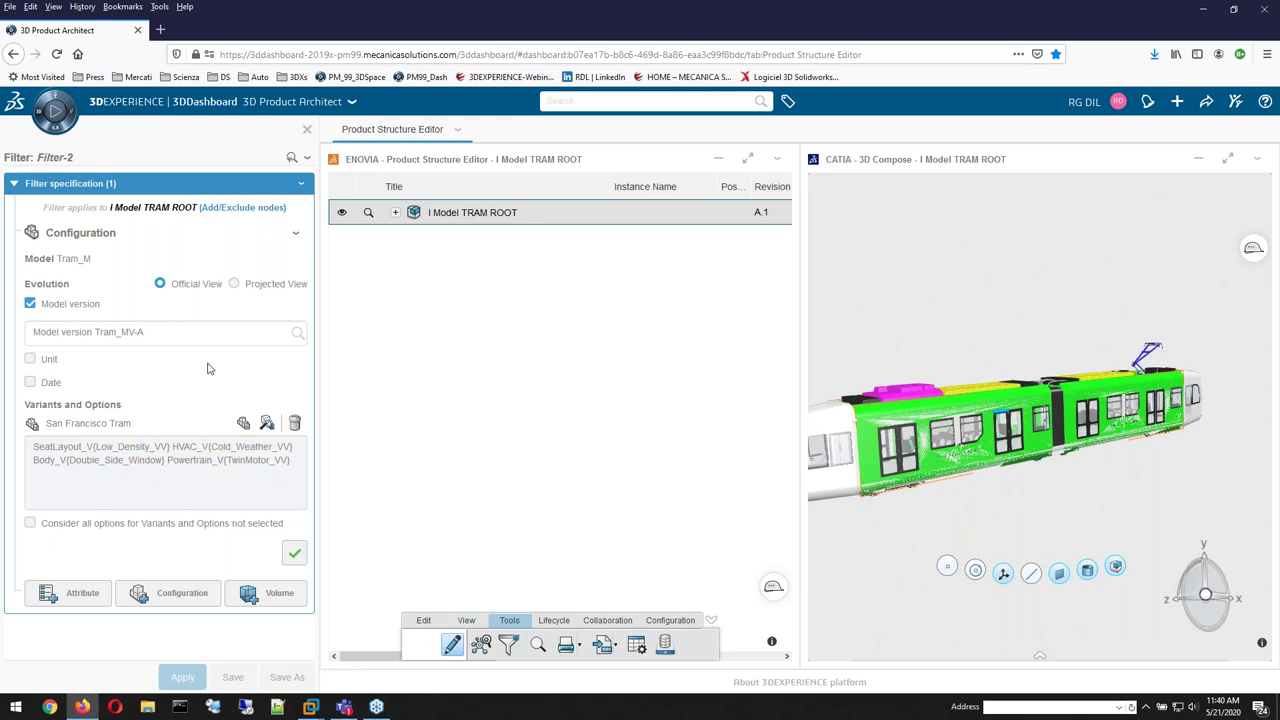
{"action": "left_click", "coordinate": [294, 553]}
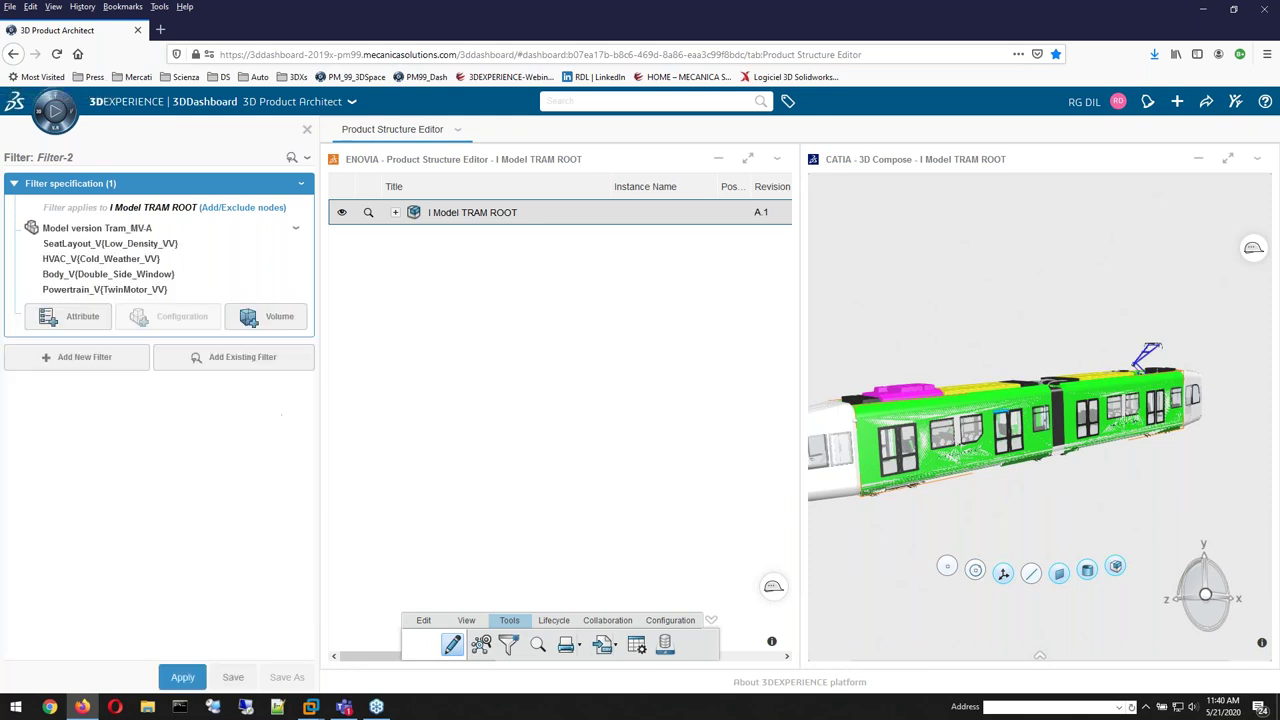
{"action": "left_click", "coordinate": [181, 677]}
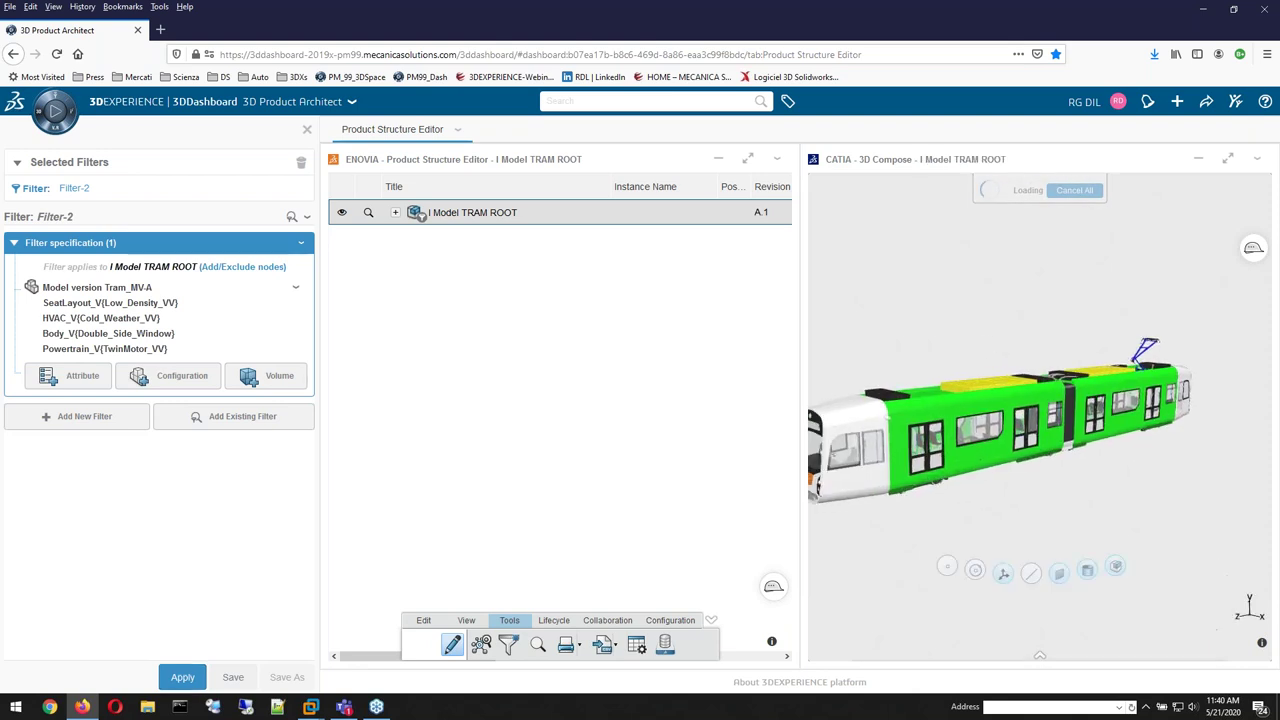
Step: Orbit the tram, drill into the bogie, and center the tree on part MEC00016926
{"action": "left_click", "coordinate": [1039, 656]}
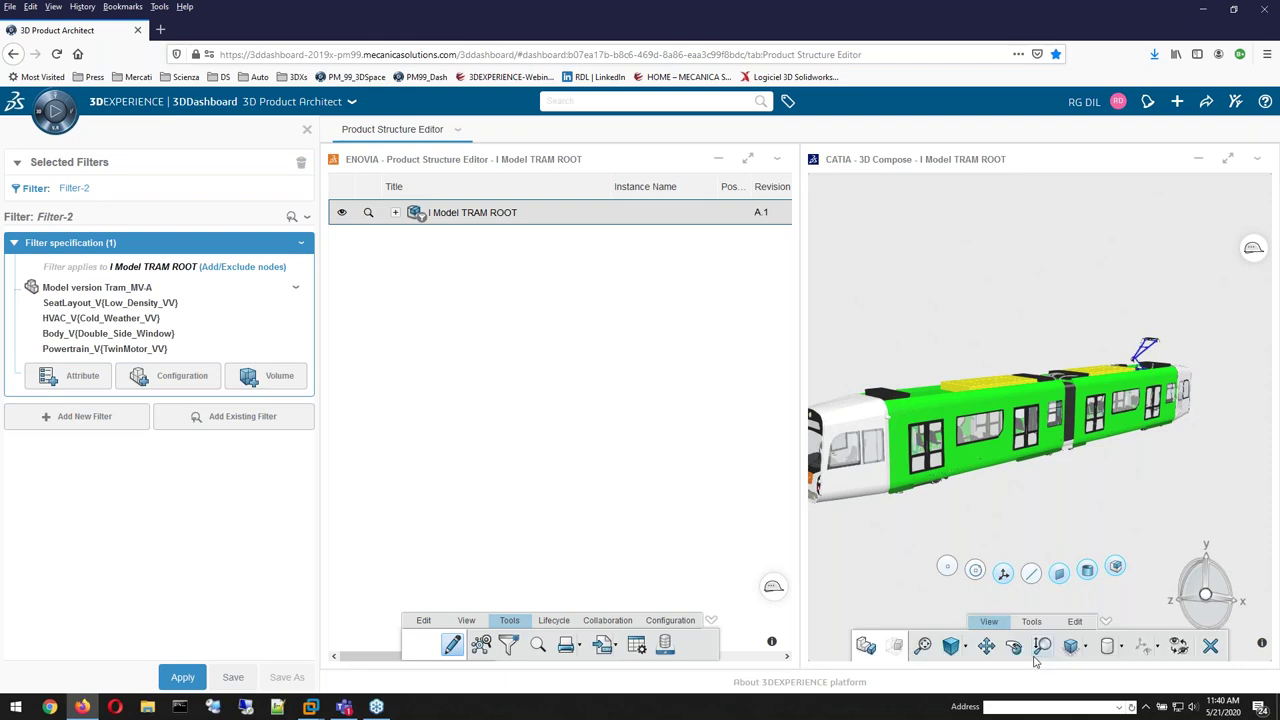
{"action": "left_click", "coordinate": [1087, 570]}
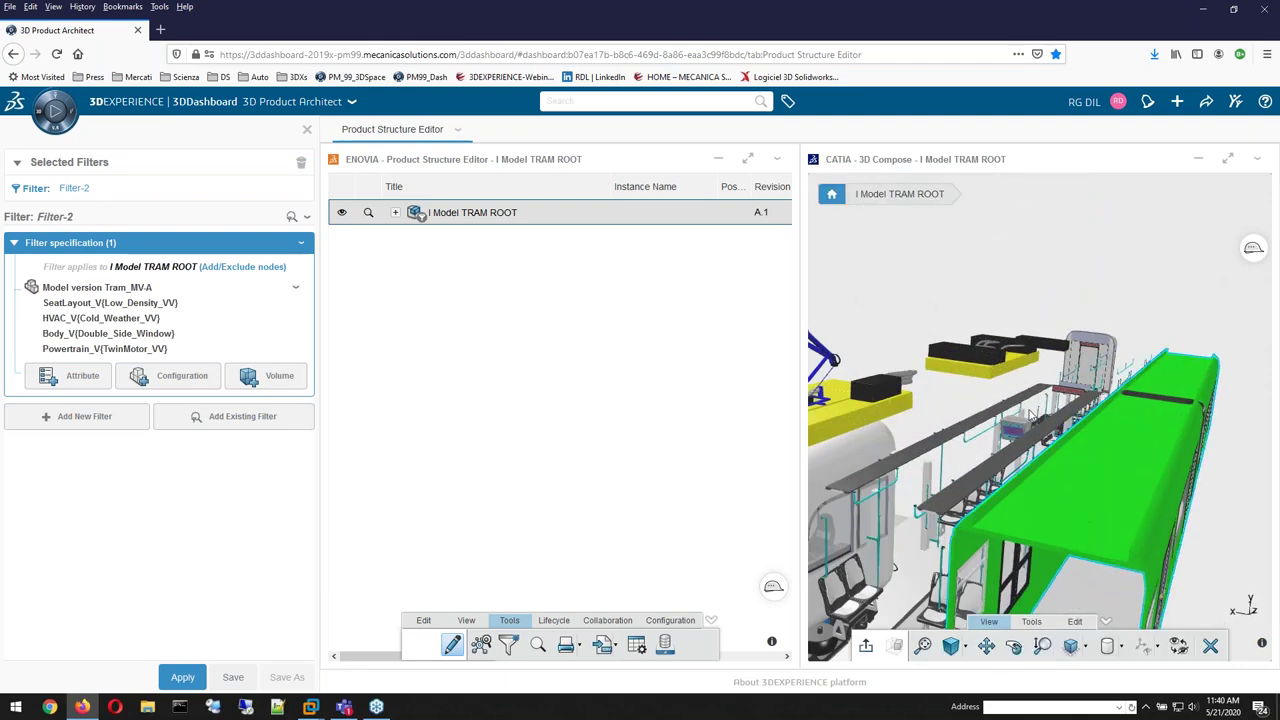
{"action": "left_click_drag", "start_coordinate": [1035, 415], "coordinate": [1050, 421]}
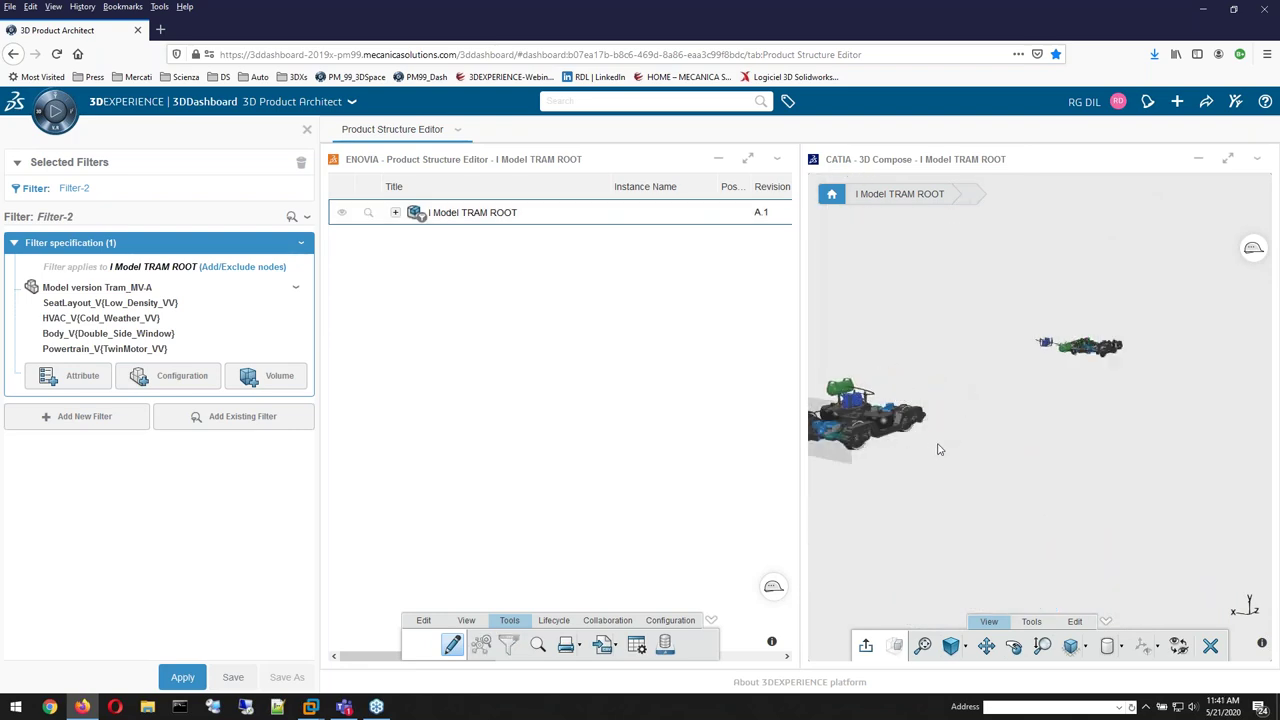
{"action": "left_click", "coordinate": [1027, 381]}
{"action": "left_click", "coordinate": [1093, 336]}
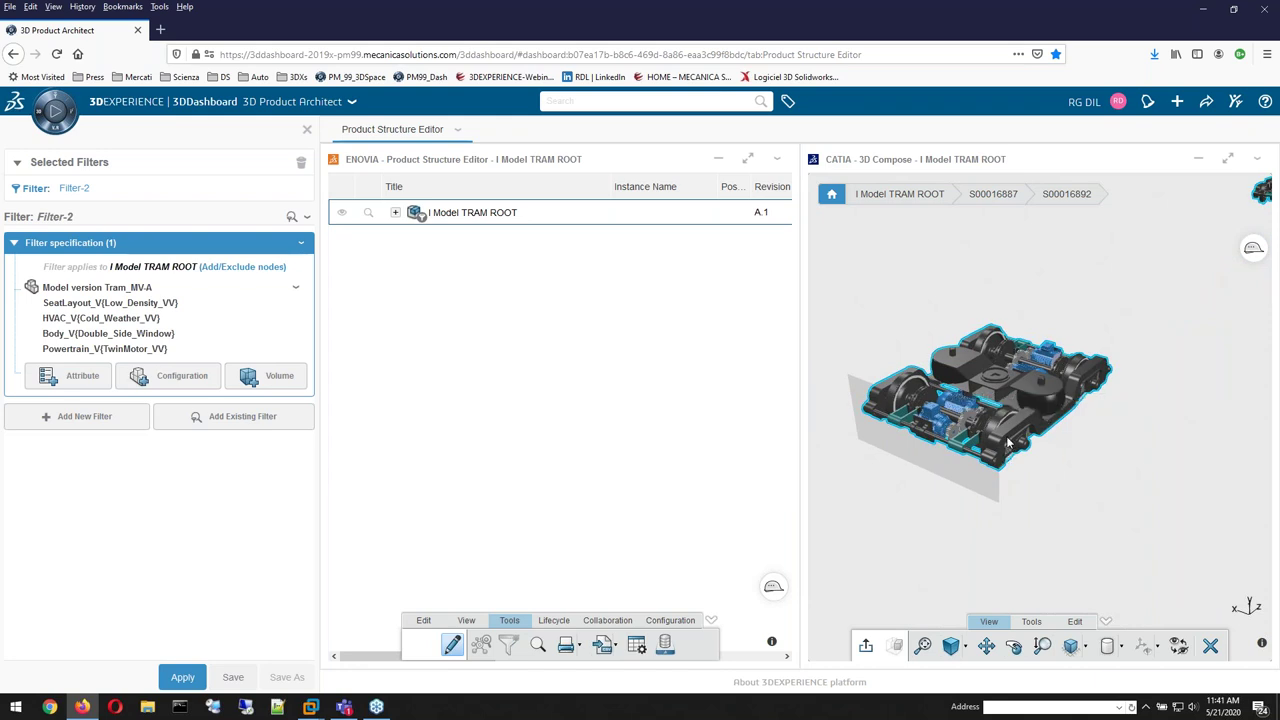
{"action": "left_click", "coordinate": [1008, 442]}
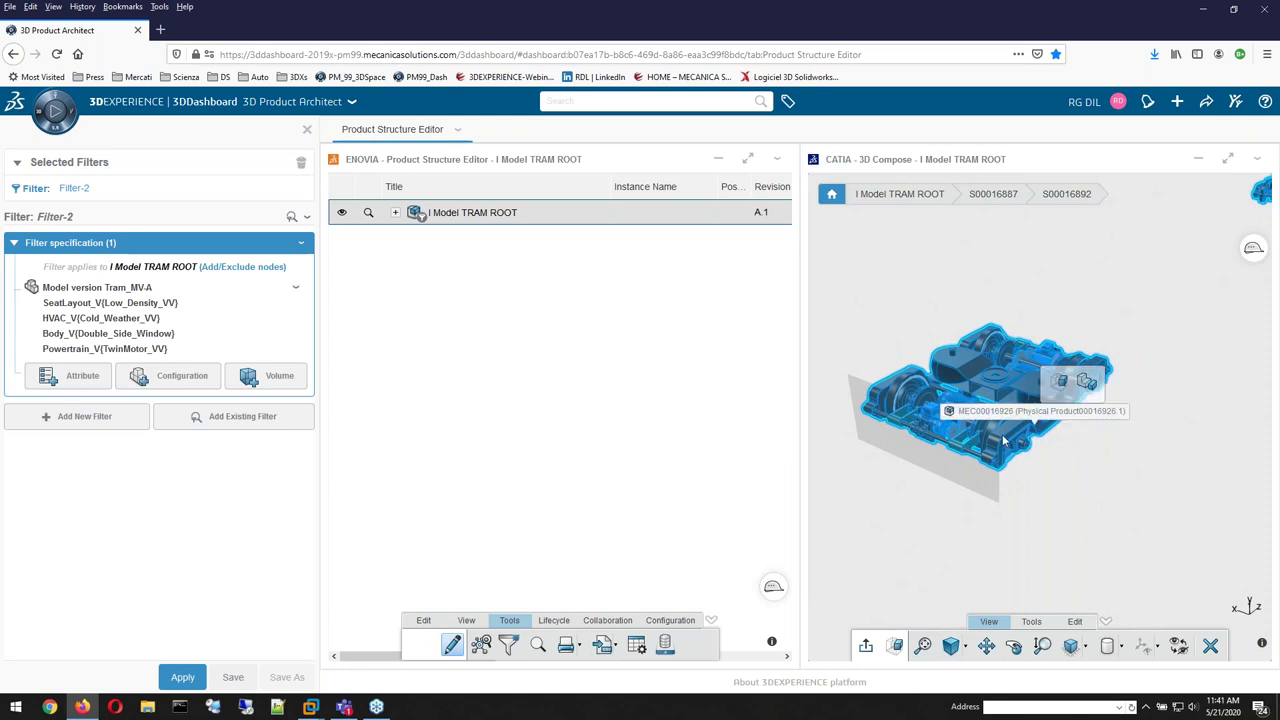
{"action": "right_click", "coordinate": [1004, 440]}
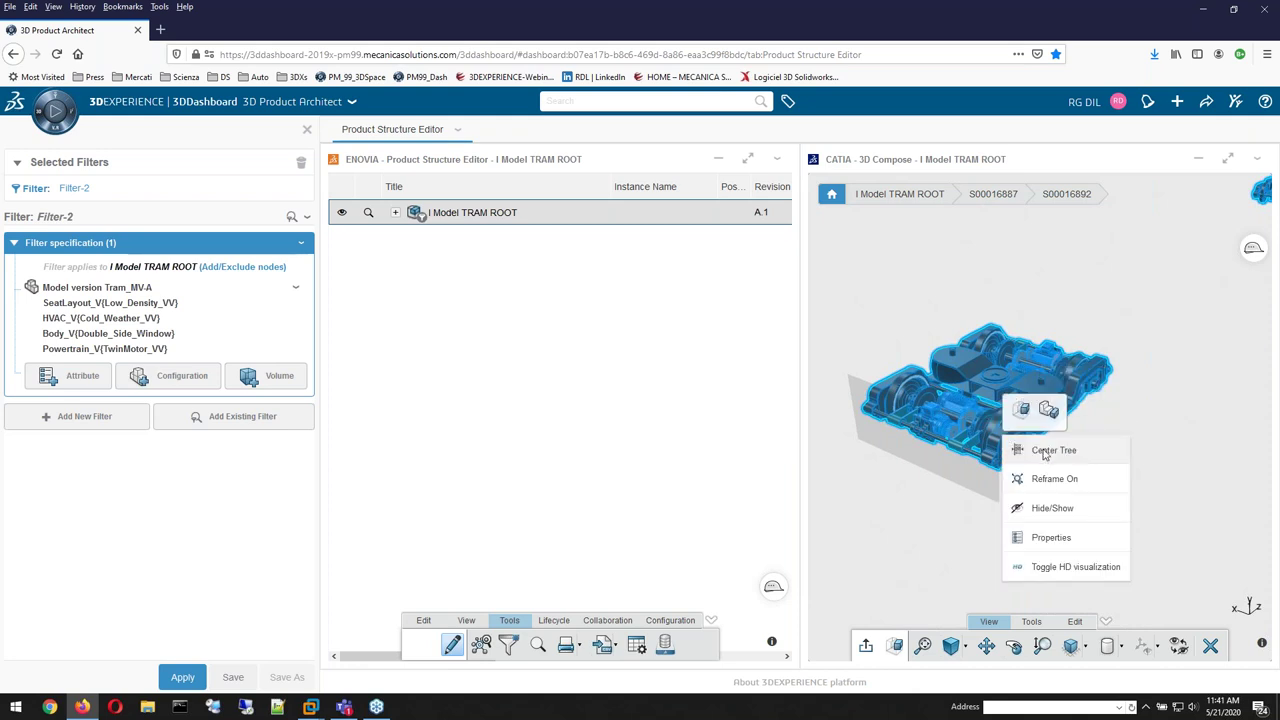
{"action": "left_click", "coordinate": [1047, 452]}
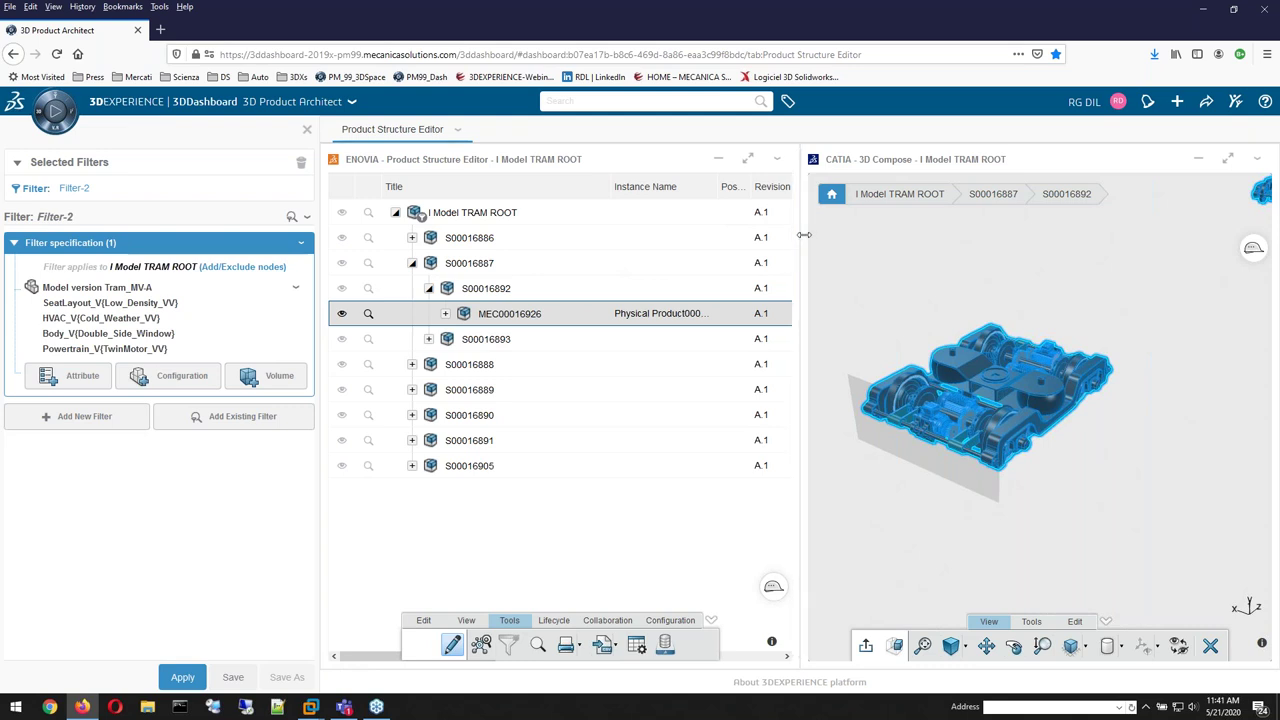
Step: Widen the Description column, reframe the whole tram in 3D and clear the bogie selection
{"action": "left_click_drag", "start_coordinate": [395, 657], "coordinate": [540, 657]}
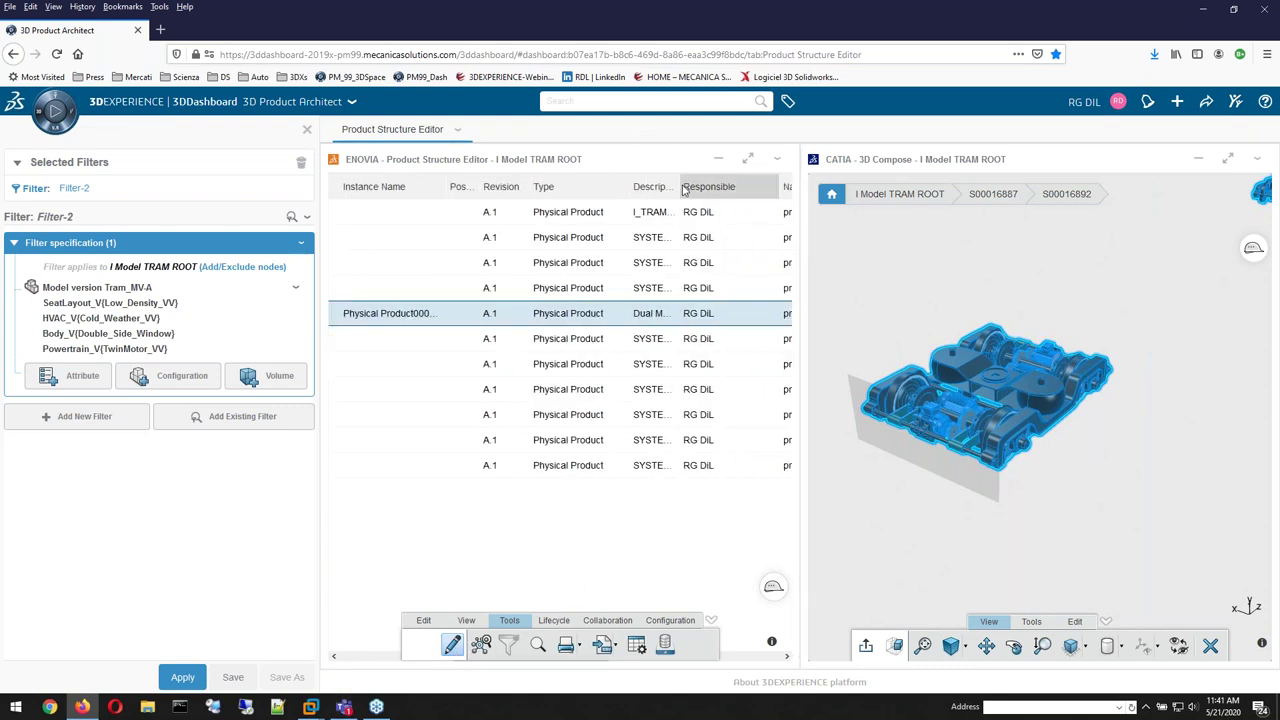
{"action": "left_click_drag", "start_coordinate": [681, 188], "coordinate": [731, 188]}
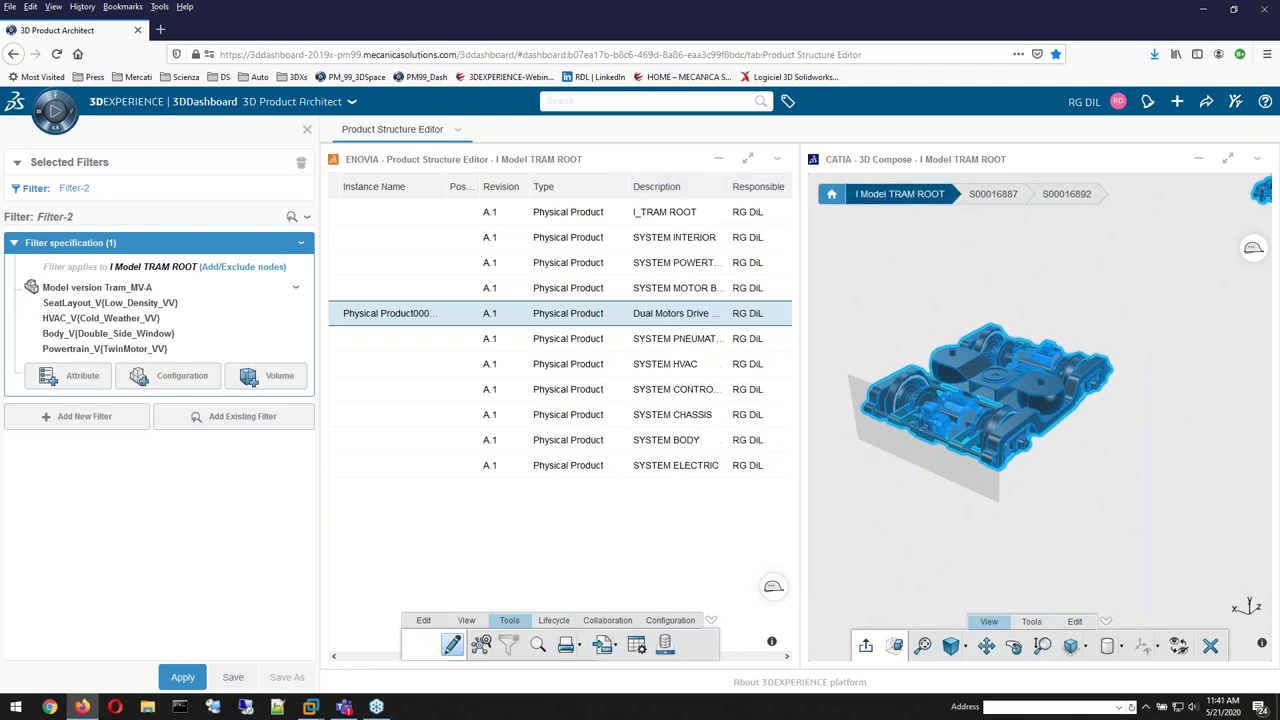
{"action": "left_click", "coordinate": [899, 194]}
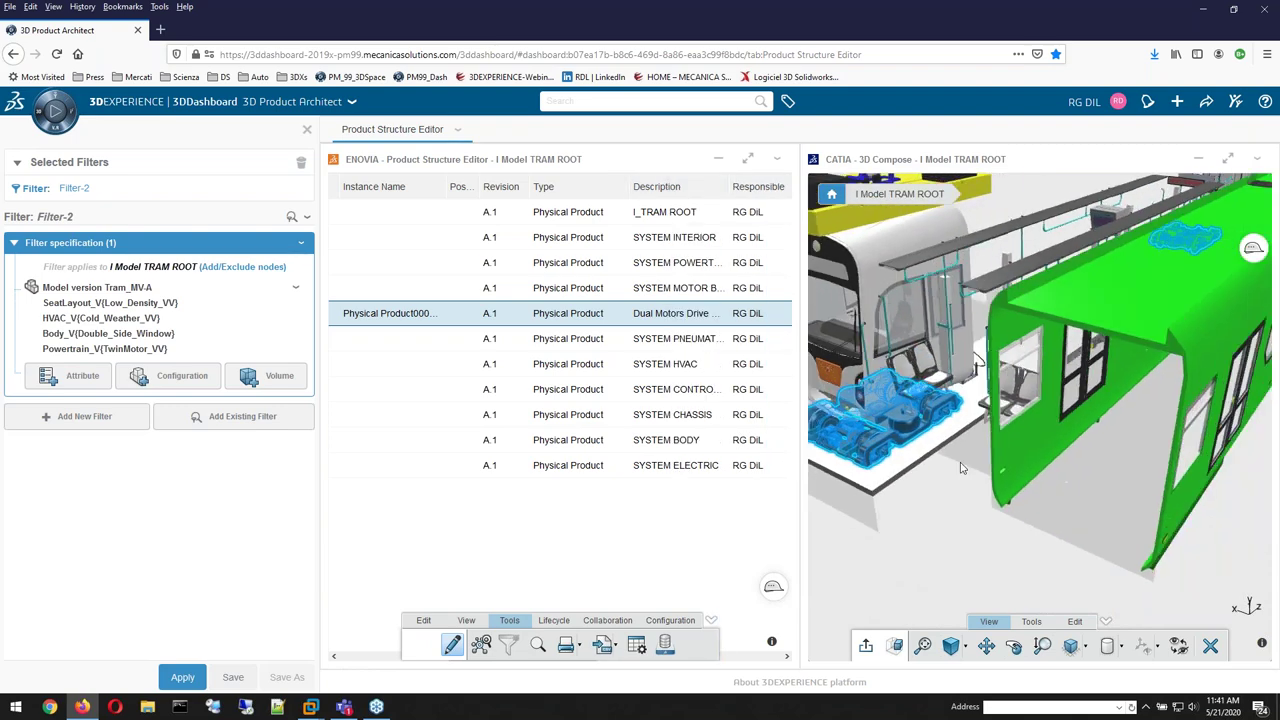
{"action": "right_click", "coordinate": [1090, 322]}
{"action": "left_click", "coordinate": [1090, 333]}
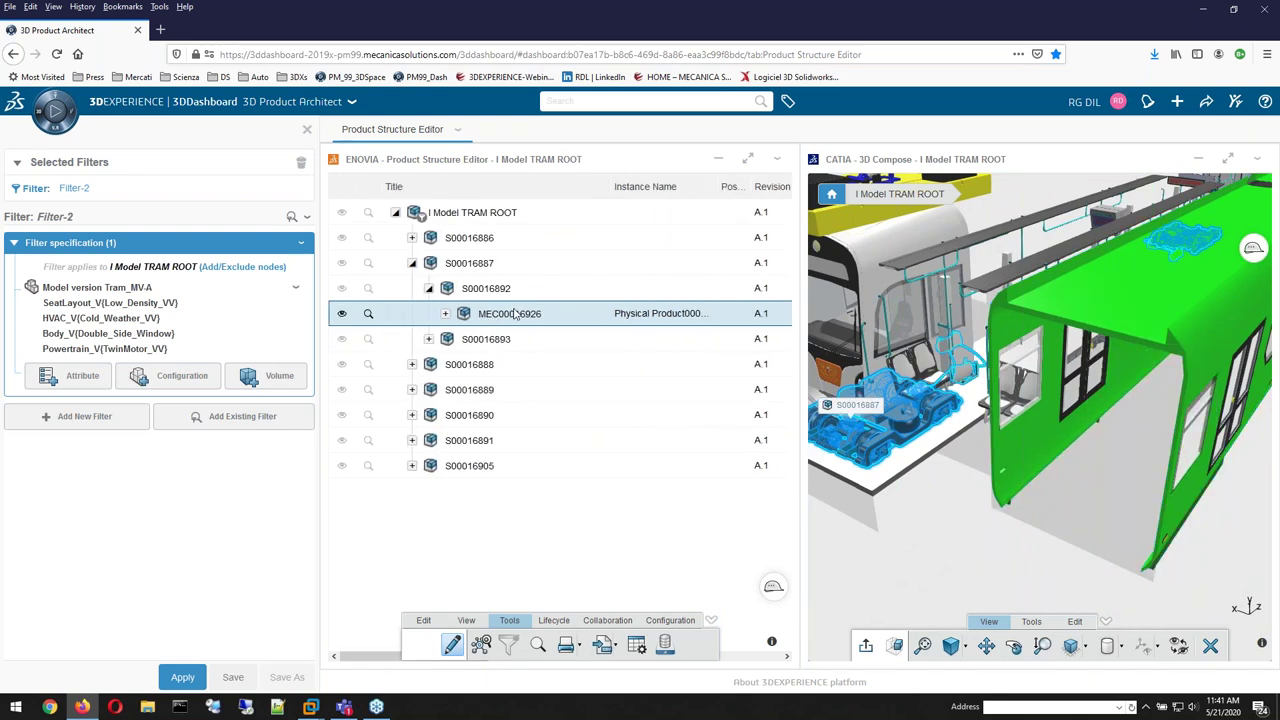
{"action": "left_click_drag", "start_coordinate": [391, 656], "coordinate": [506, 656]}
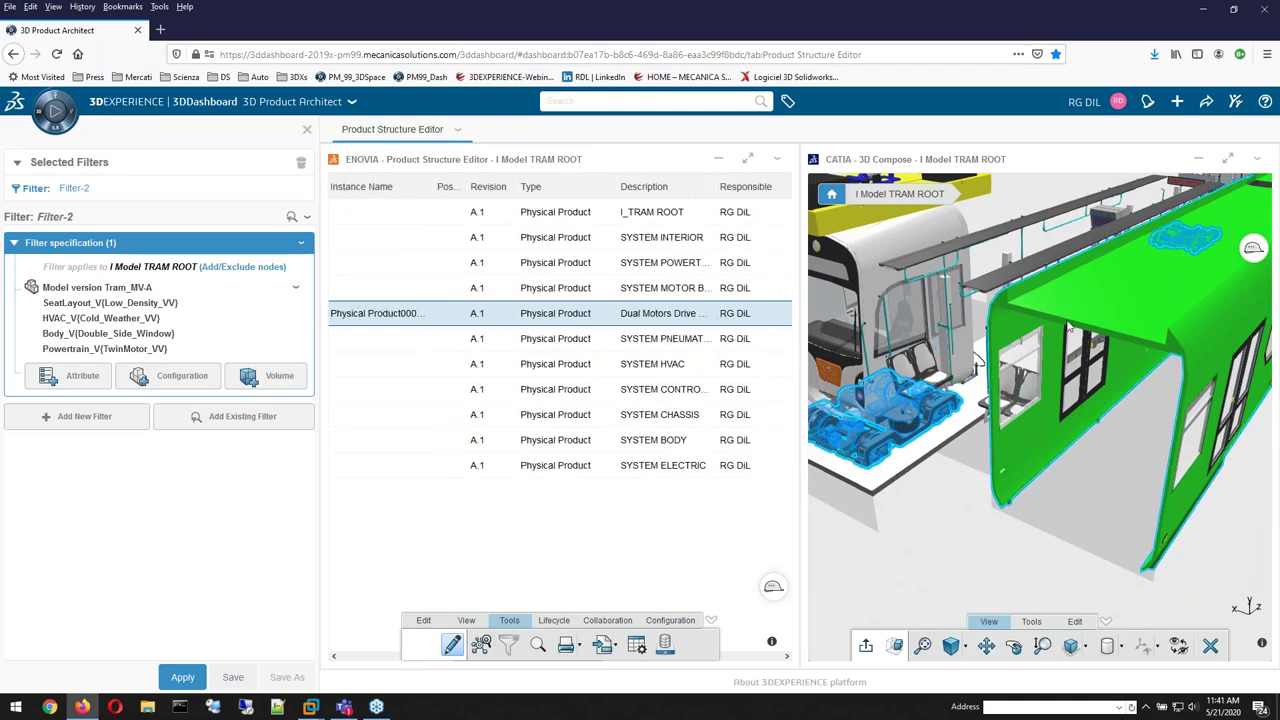
{"action": "right_click", "coordinate": [1088, 294]}
{"action": "left_click", "coordinate": [1046, 594]}
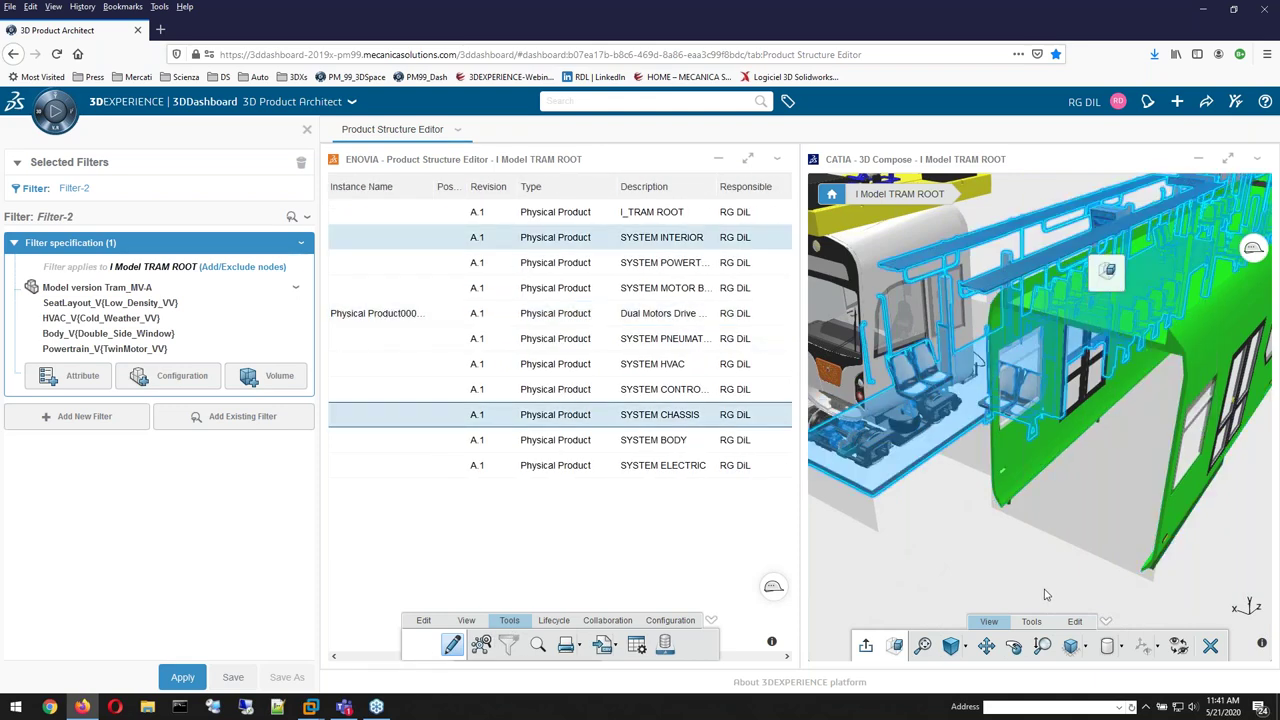
{"action": "right_click", "coordinate": [1176, 530]}
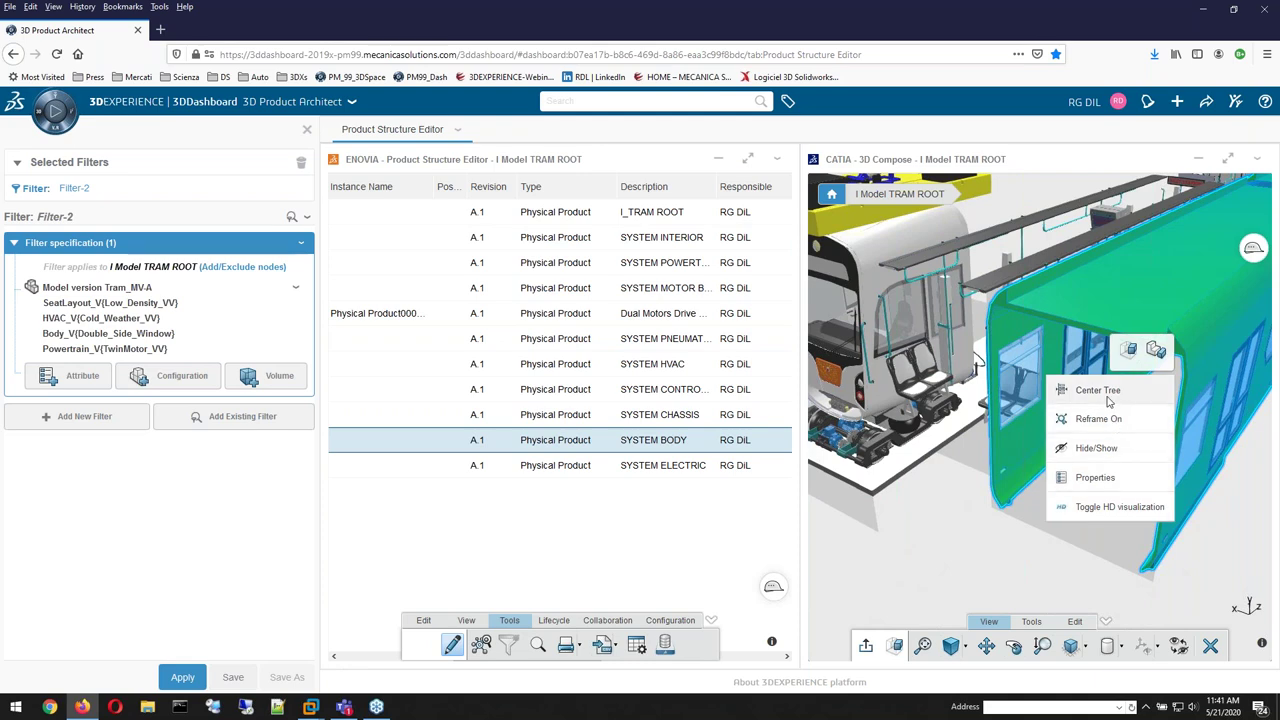
{"action": "left_click", "coordinate": [1098, 390]}
{"action": "left_click", "coordinate": [380, 656]}
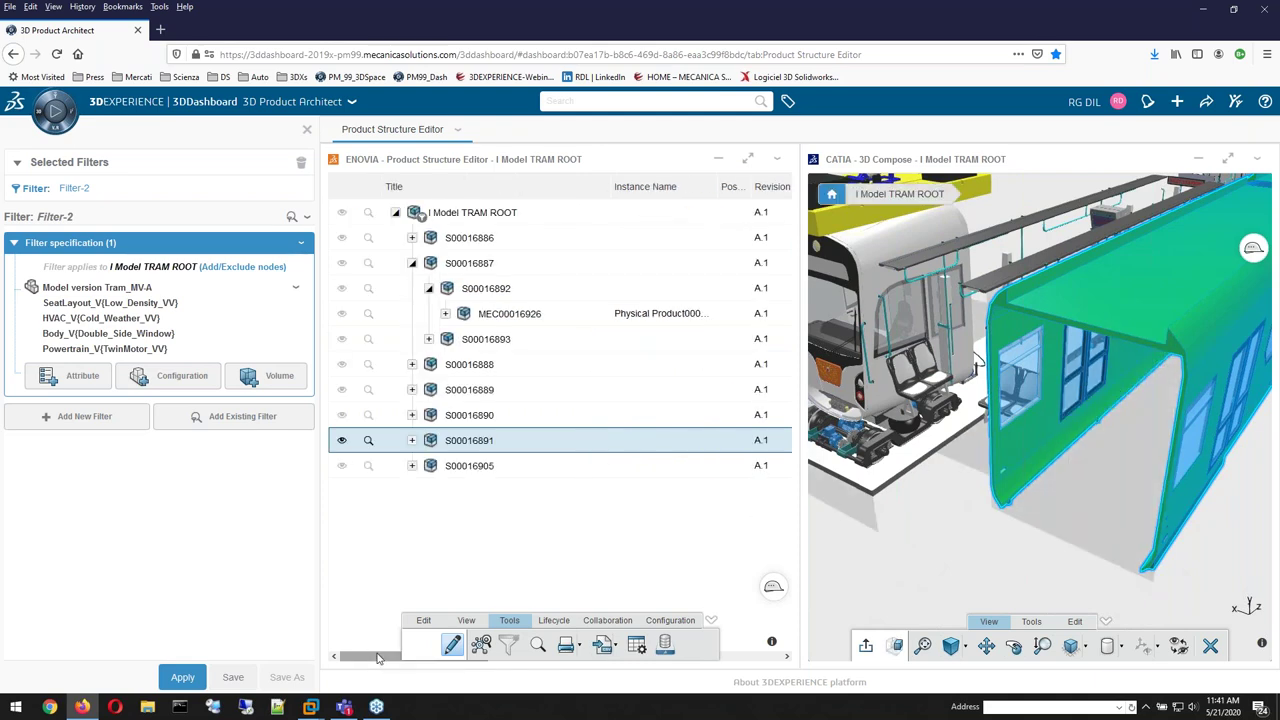
Step: Maximize the editor, place Description after Title, and expand S00016891 to Wagon Body AB345
{"action": "left_click", "coordinate": [748, 162]}
{"action": "left_click_drag", "start_coordinate": [975, 190], "coordinate": [672, 192]}
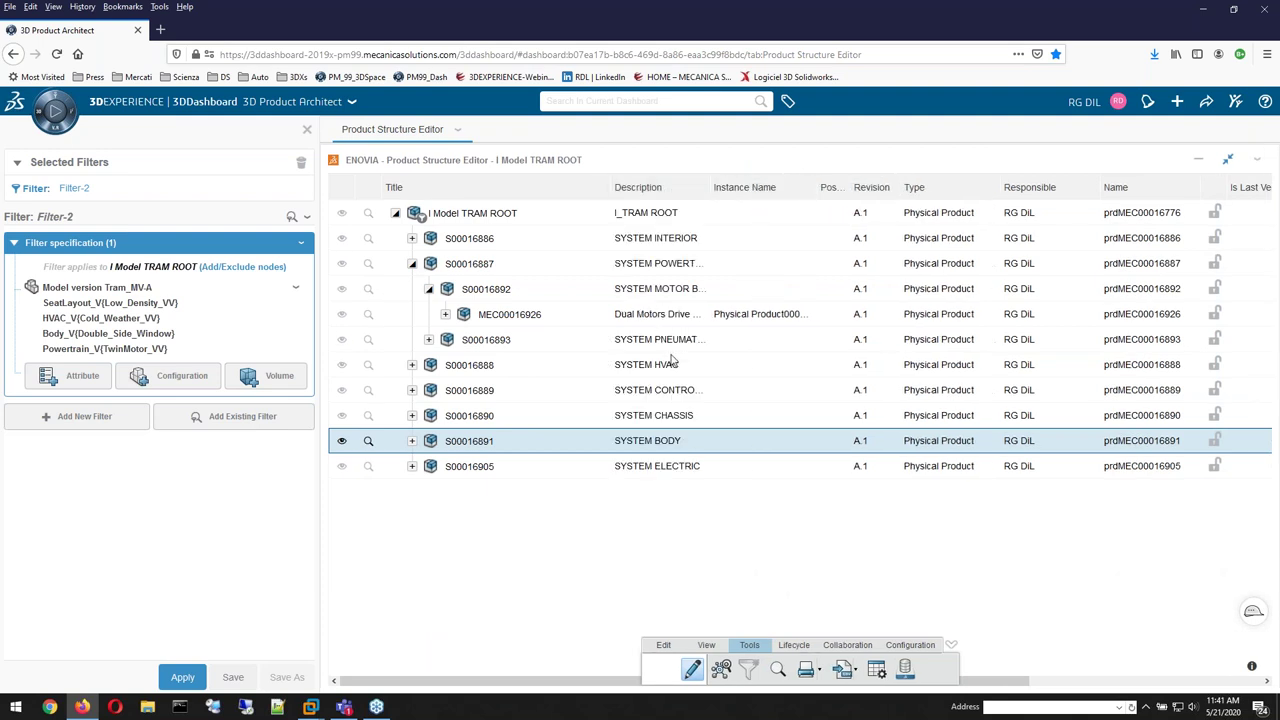
{"action": "left_click", "coordinate": [411, 441]}
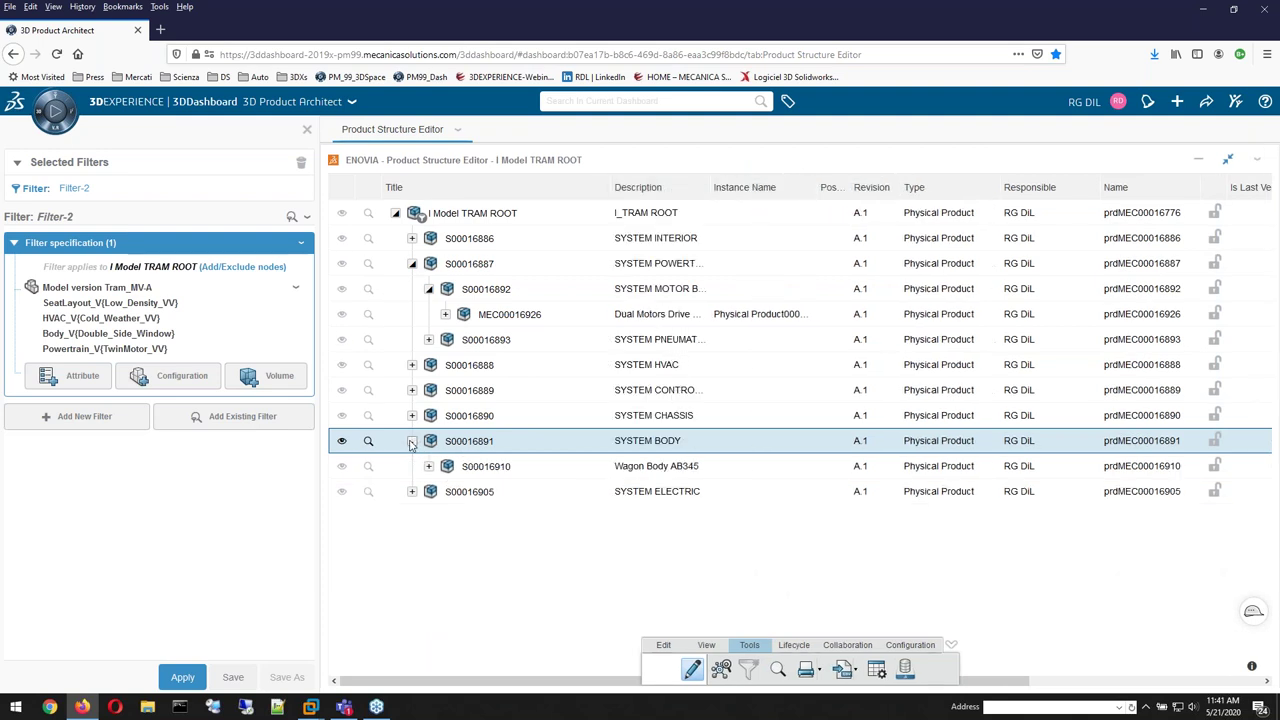
{"action": "left_click", "coordinate": [693, 472]}
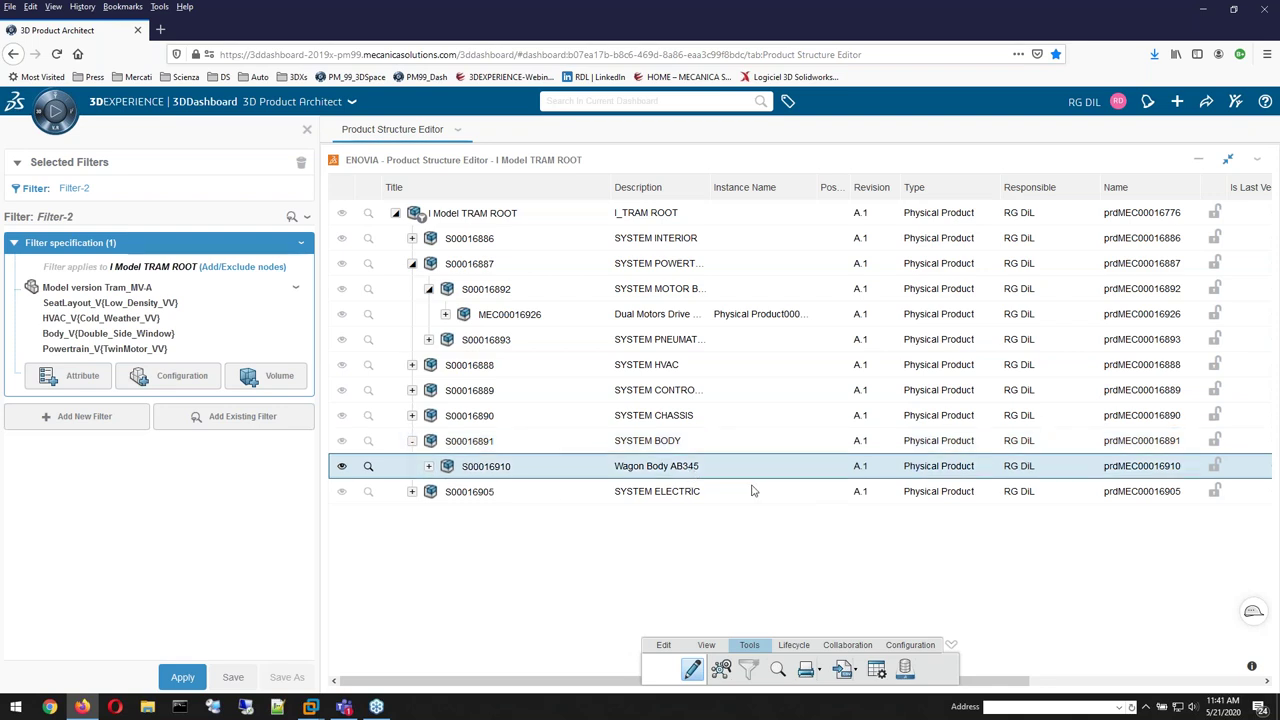
{"action": "left_click", "coordinate": [1230, 162]}
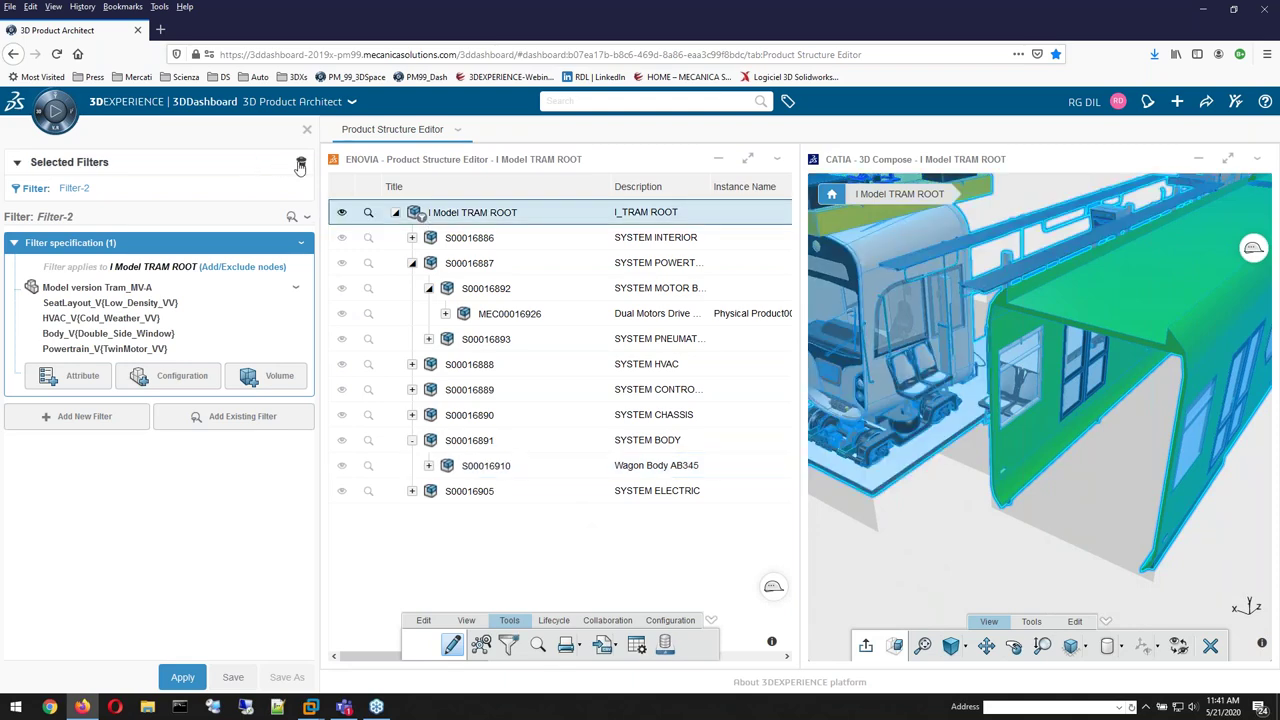
Step: Replace the filter with the Istanbul Tram configuration (Std_Side_Window, Mid_Density, Temperate_Weather, SingleMotor) and apply it
{"action": "left_click", "coordinate": [300, 166]}
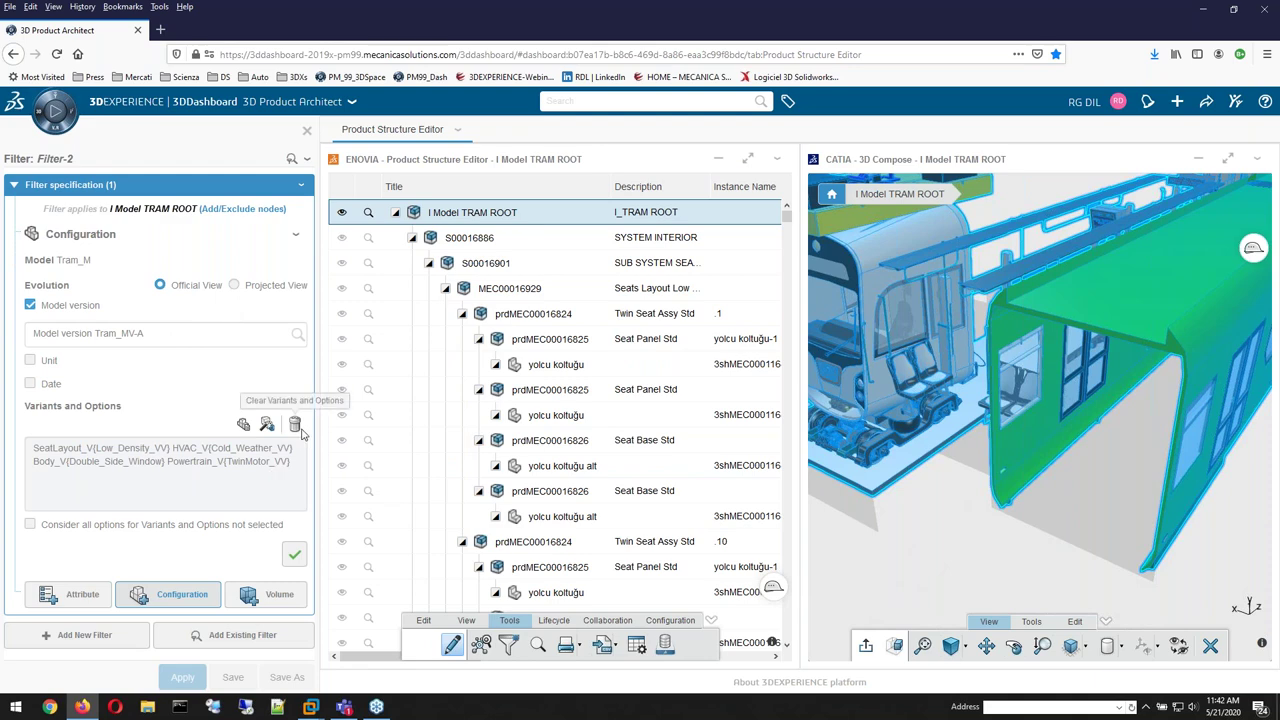
{"action": "left_click", "coordinate": [270, 424]}
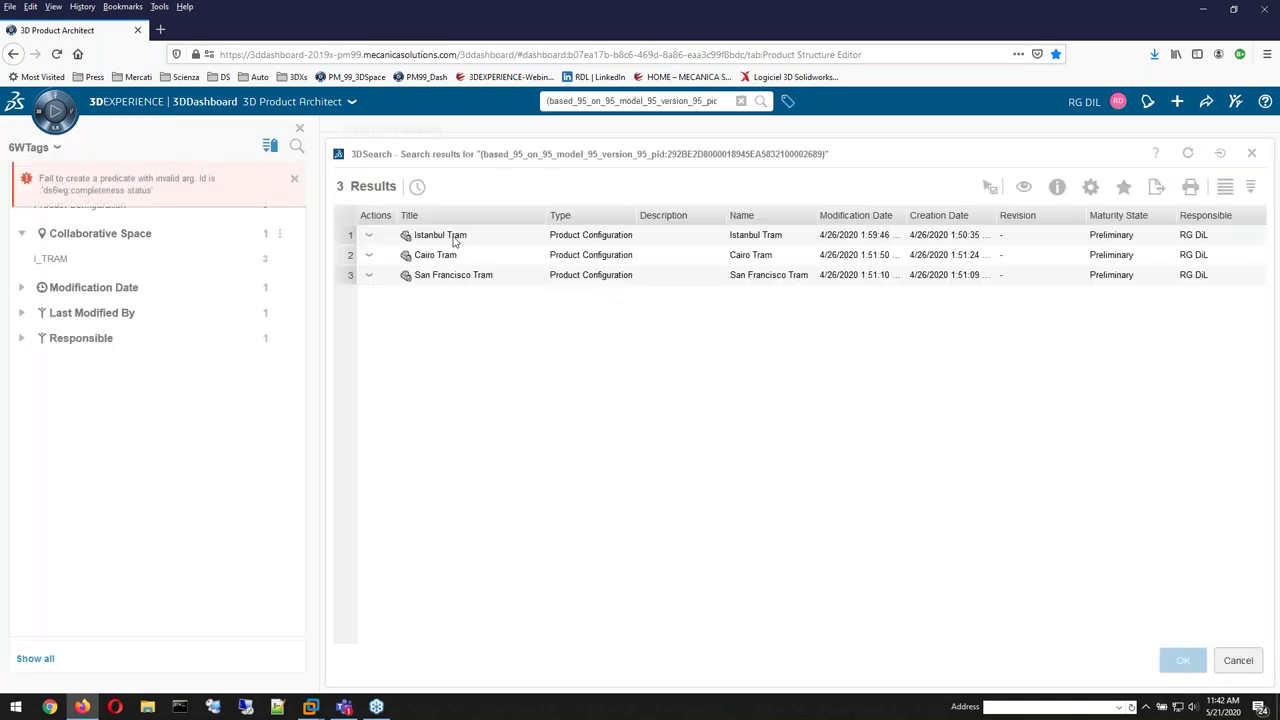
{"action": "left_click", "coordinate": [455, 238]}
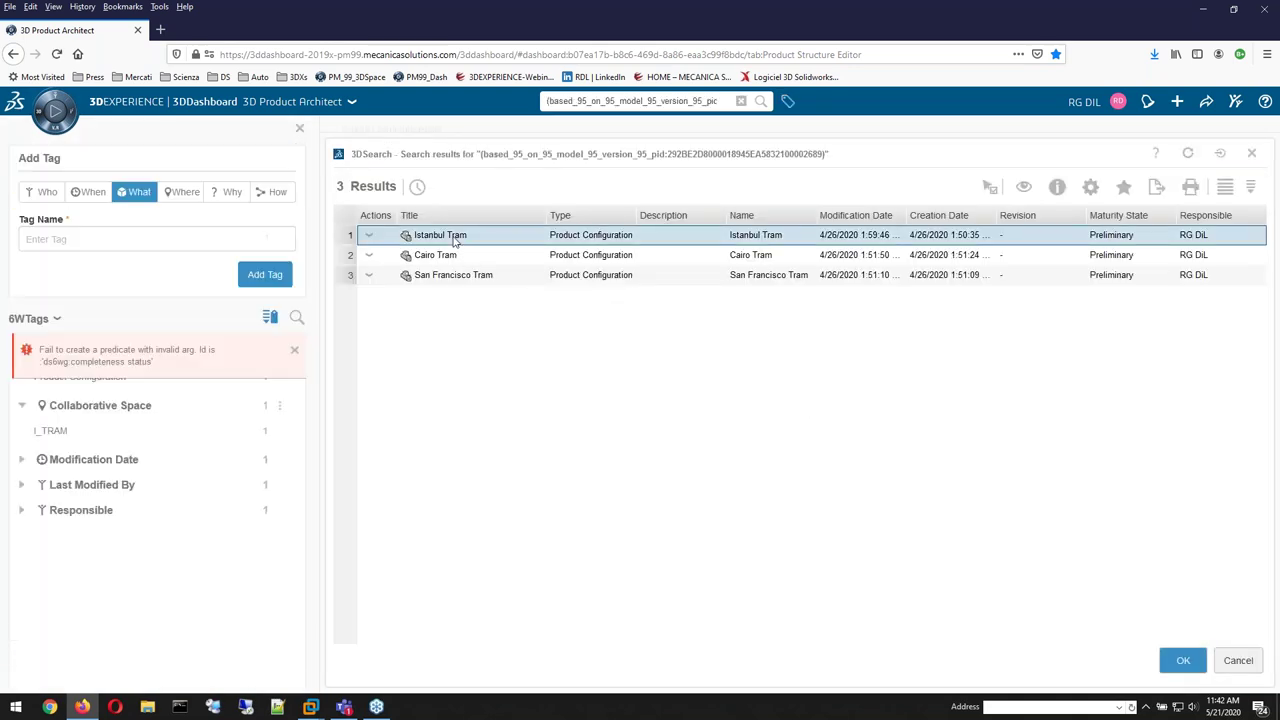
{"action": "left_click", "coordinate": [1183, 660]}
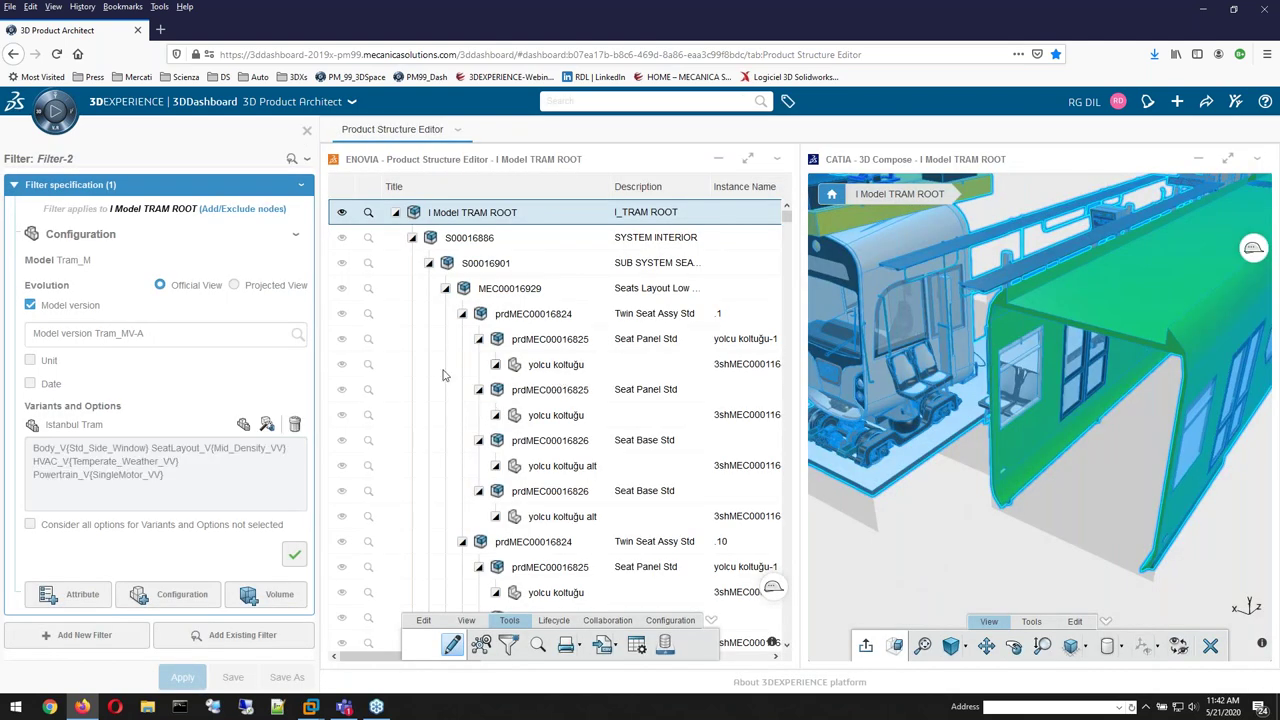
{"action": "left_click", "coordinate": [294, 554]}
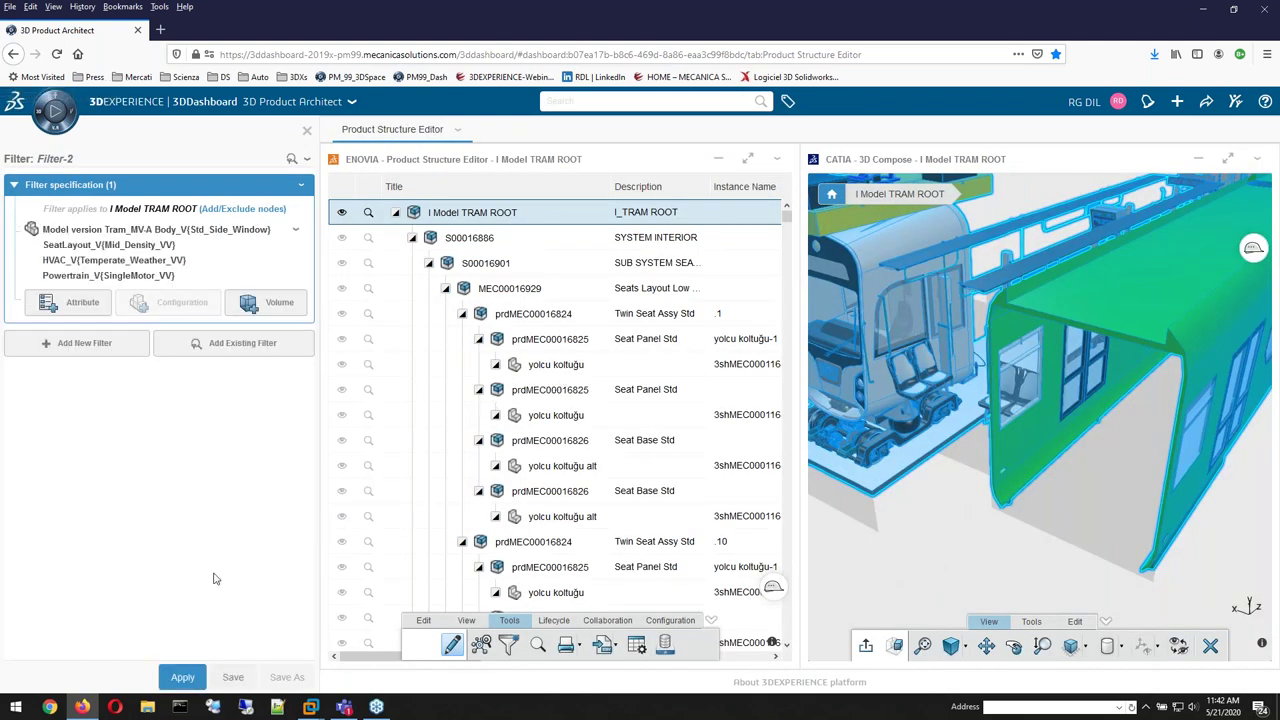
{"action": "left_click", "coordinate": [184, 677]}
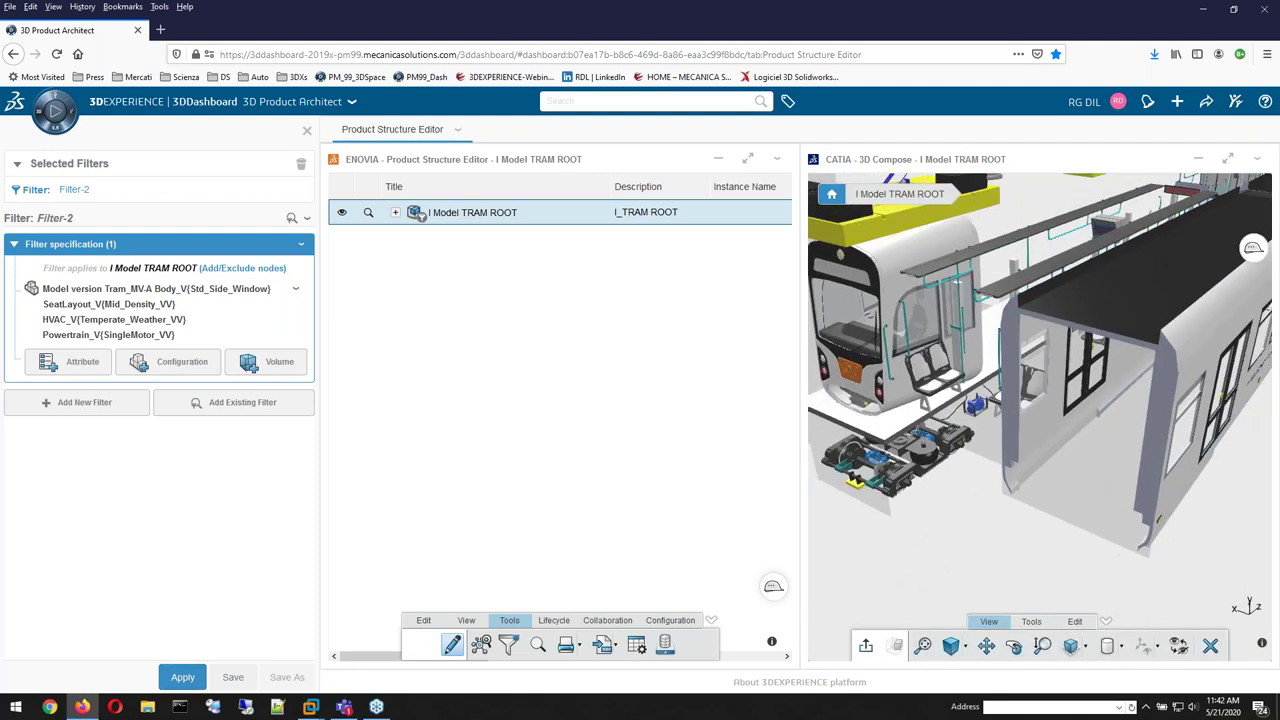
Step: Turn off the exploded view, orbit to the tram's underside and close the filter panel
{"action": "left_click", "coordinate": [866, 648]}
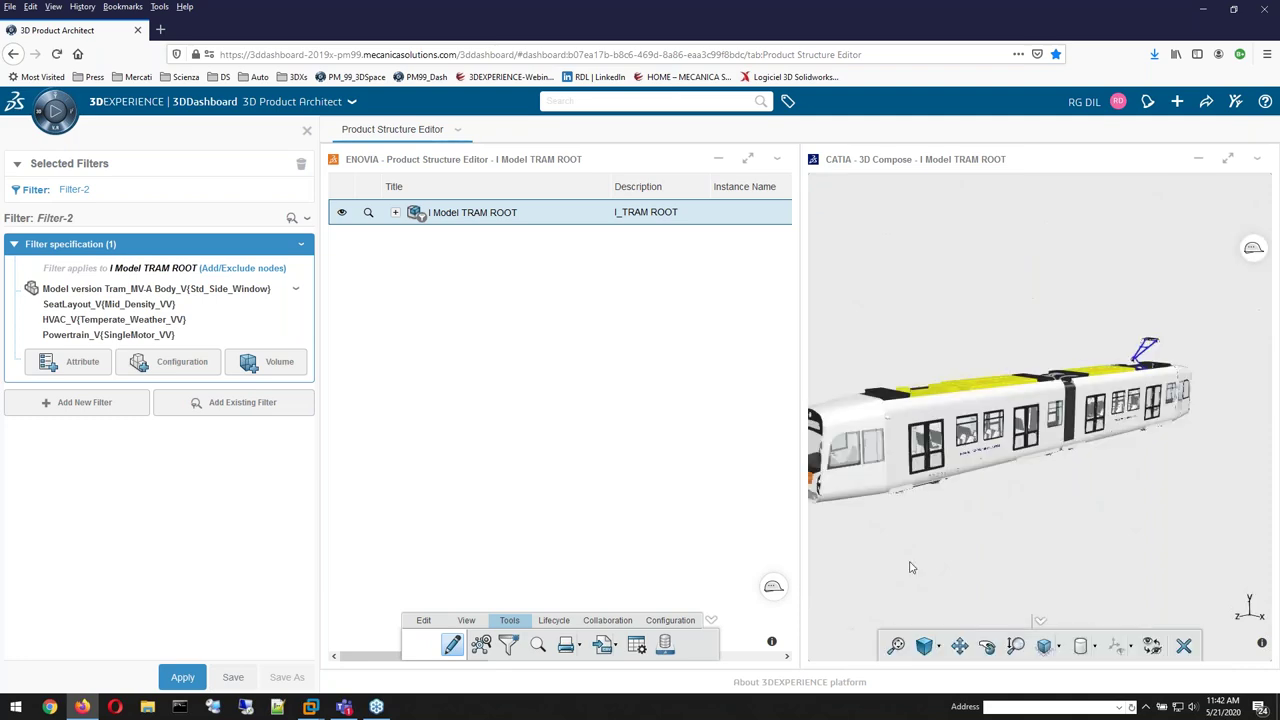
{"action": "mouse_move", "coordinate": [1015, 396]}
{"action": "middle_mouse_down"}
{"action": "mouse_move", "coordinate": [943, 491]}
{"action": "mouse_move", "coordinate": [927, 338]}
{"action": "mouse_move", "coordinate": [1137, 355]}
{"action": "mouse_move", "coordinate": [966, 463]}
{"action": "mouse_move", "coordinate": [1003, 526]}
{"action": "mouse_move", "coordinate": [1037, 480]}
{"action": "middle_mouse_up"}
{"action": "left_click", "coordinate": [1014, 491]}
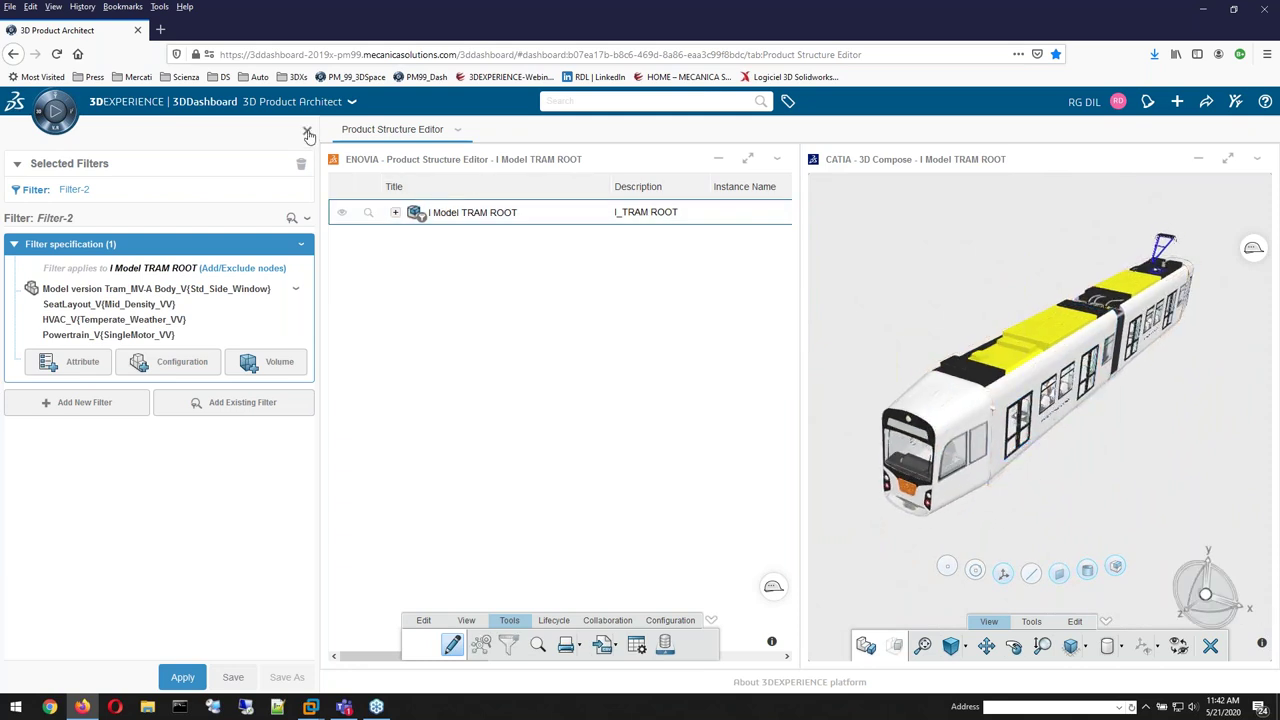
{"action": "left_click", "coordinate": [309, 134]}
Step: Expand the root's system nodes and zoom in to select and deselect the tram body
{"action": "left_click", "coordinate": [76, 212]}
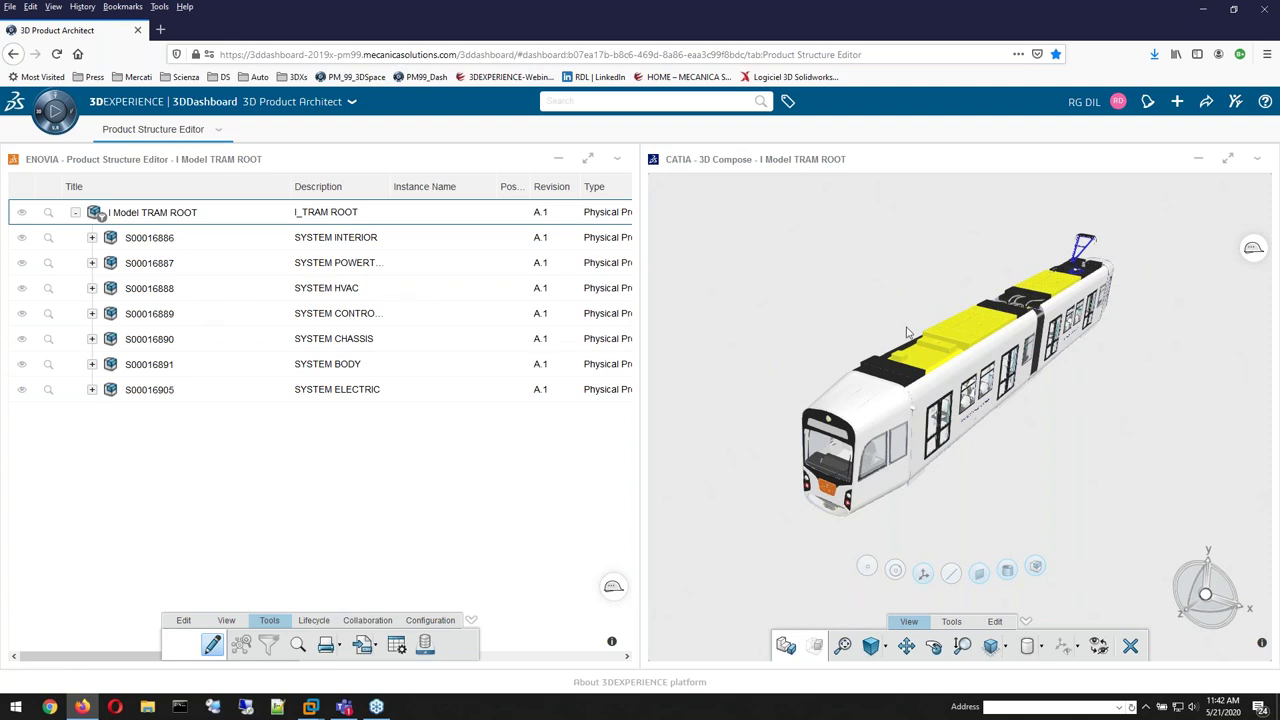
{"action": "scroll", "coordinate": [977, 453], "scroll_direction": "up", "scroll_amount": 2}
{"action": "scroll", "coordinate": [972, 430], "scroll_direction": "up", "scroll_amount": 2}
{"action": "scroll", "coordinate": [968, 405], "scroll_direction": "up", "scroll_amount": 2}
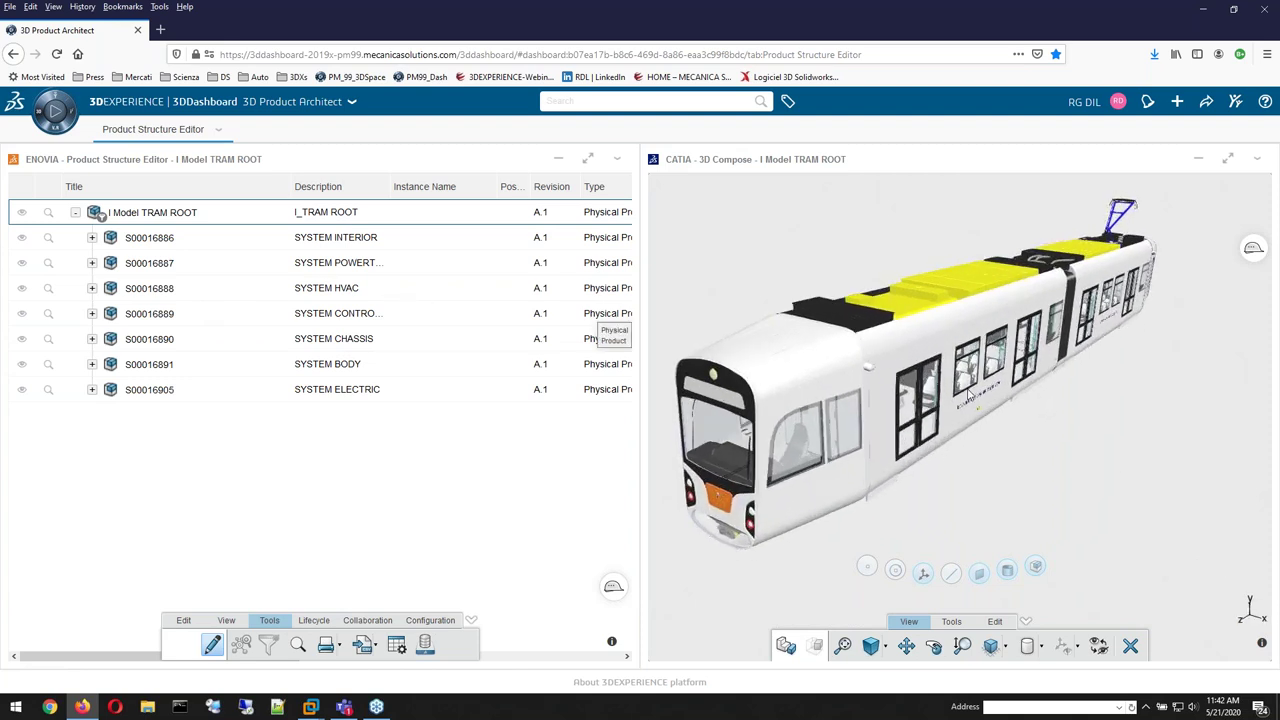
{"action": "left_click", "coordinate": [966, 390]}
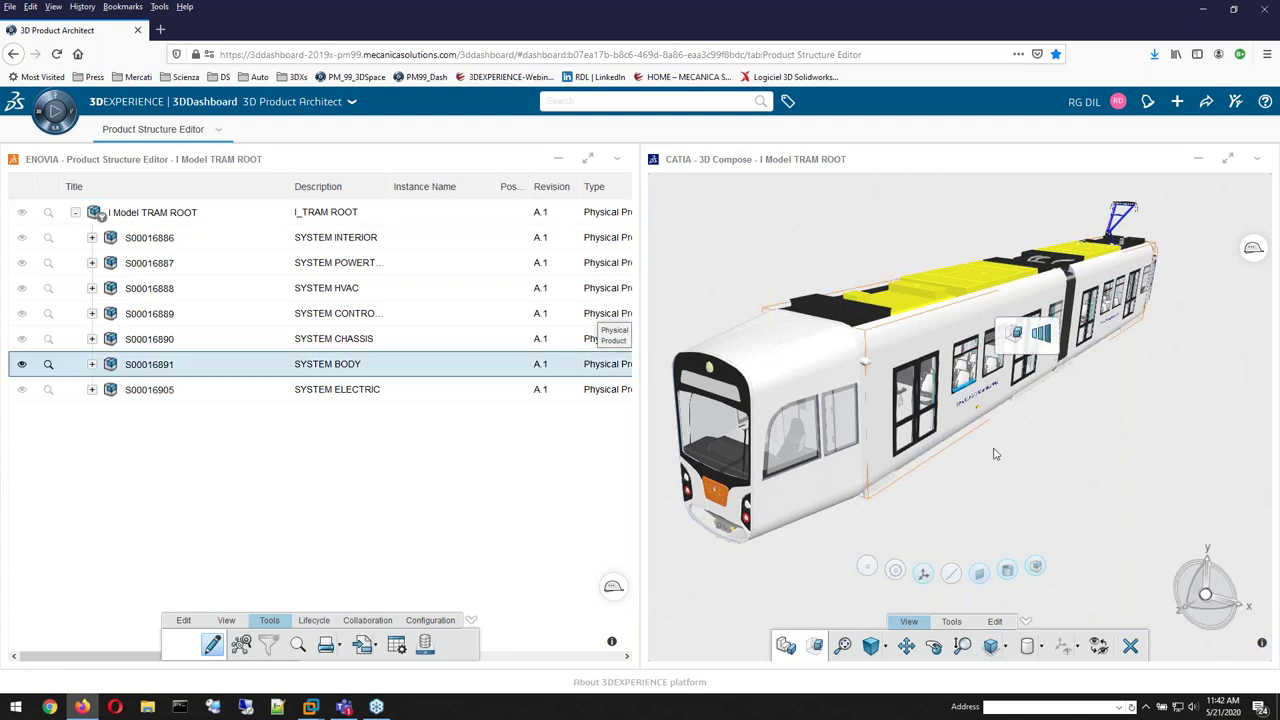
{"action": "scroll", "coordinate": [992, 460], "scroll_direction": "down", "scroll_amount": 2}
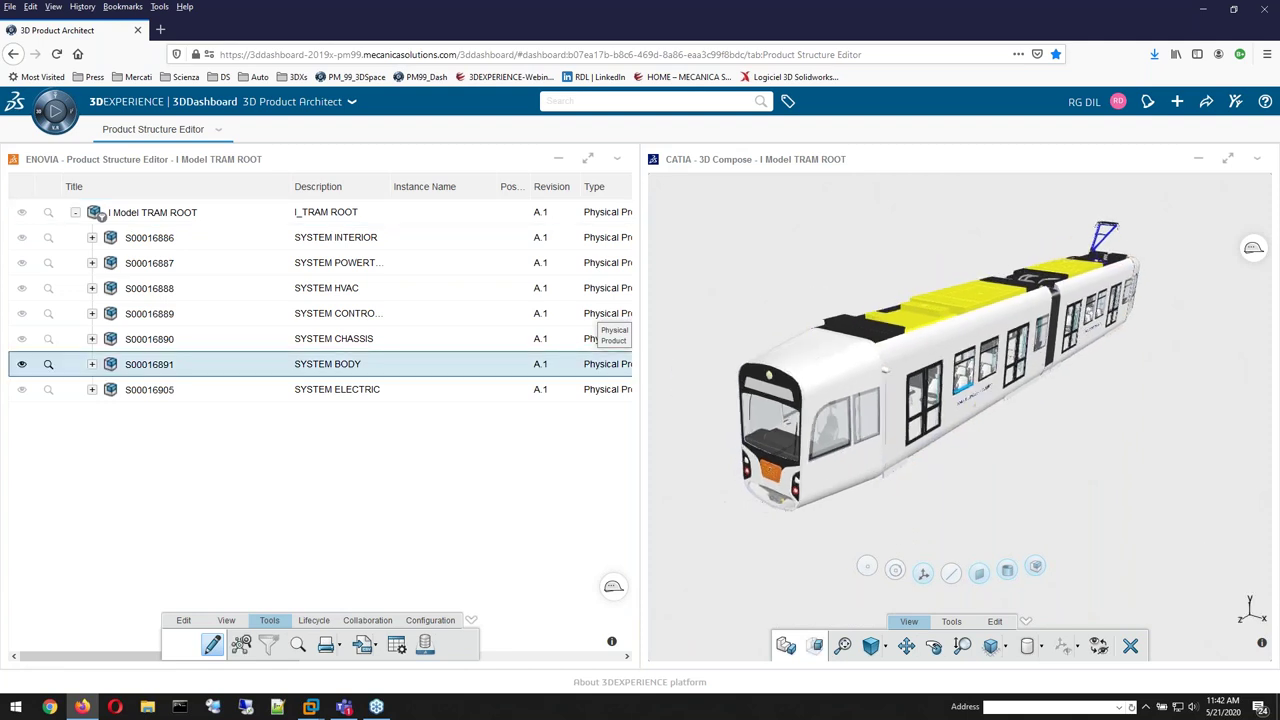
{"action": "left_click", "coordinate": [1000, 465]}
{"action": "scroll", "coordinate": [992, 488], "scroll_direction": "up", "scroll_amount": 1}
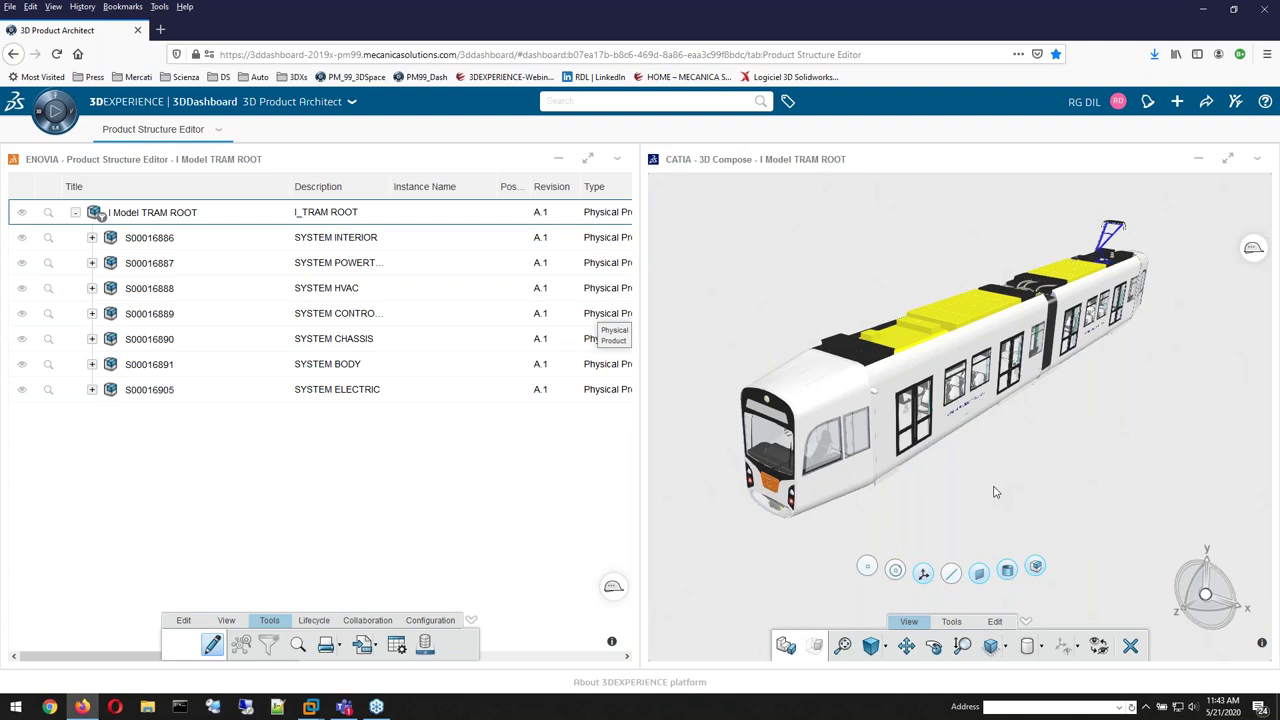
Step: Select and deselect the root and tram body while orbiting, then open a new Firefox tab
{"action": "left_click", "coordinate": [135, 214]}
{"action": "left_click", "coordinate": [514, 455]}
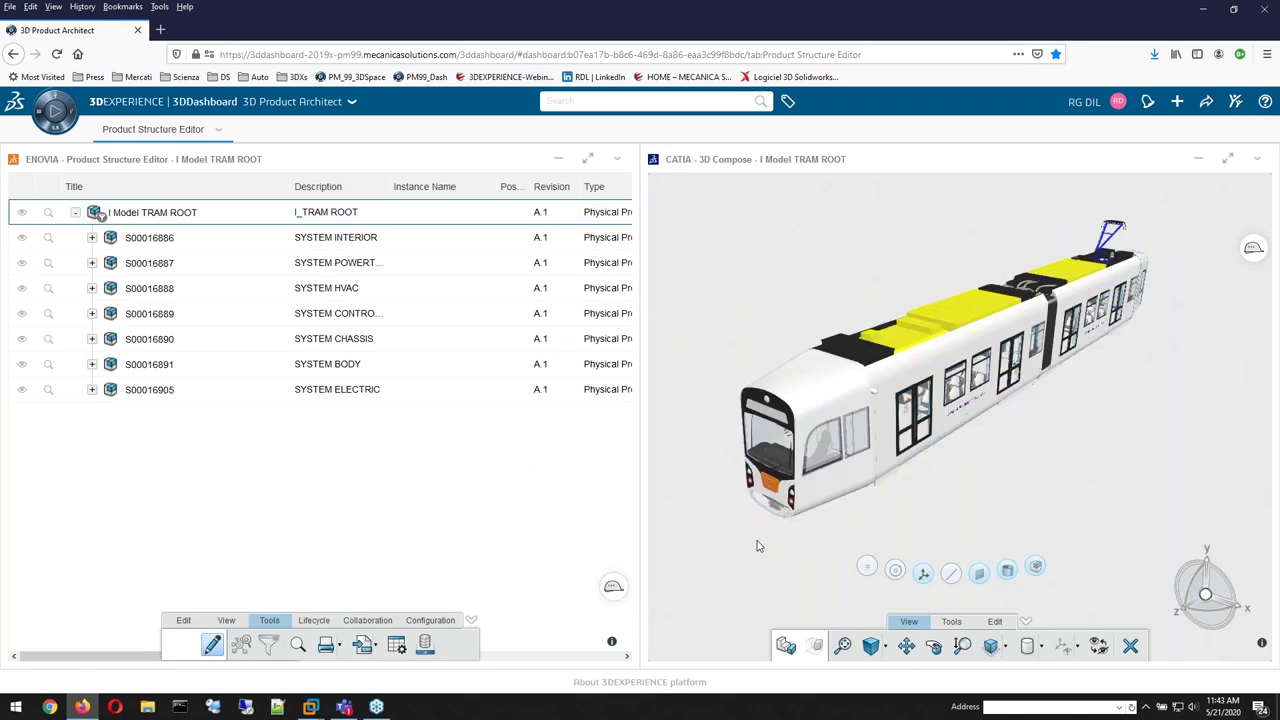
{"action": "mouse_move", "coordinate": [908, 520]}
{"action": "middle_mouse_down"}
{"action": "mouse_move", "coordinate": [952, 466]}
{"action": "mouse_move", "coordinate": [1000, 480]}
{"action": "mouse_move", "coordinate": [966, 509]}
{"action": "middle_mouse_up"}
{"action": "left_click", "coordinate": [990, 410]}
{"action": "left_click", "coordinate": [965, 520]}
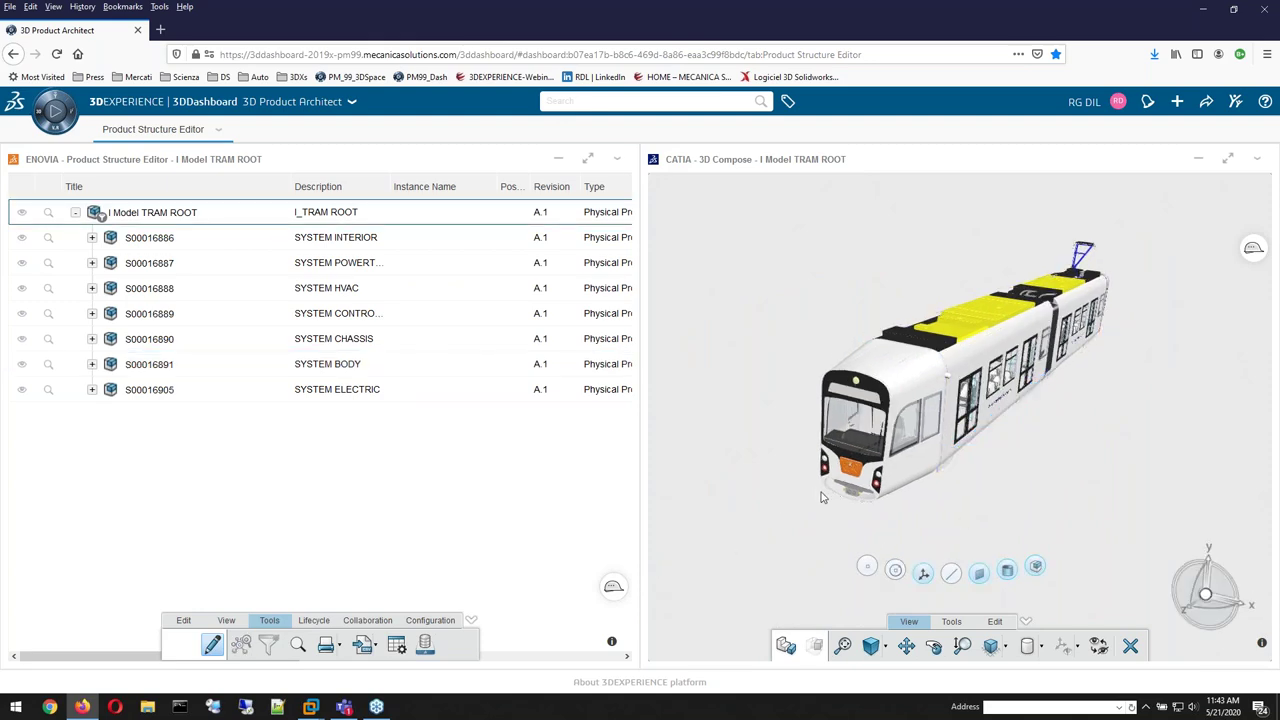
{"action": "middle_click_drag", "start_coordinate": [825, 497], "coordinate": [826, 499]}
{"action": "left_click", "coordinate": [160, 30]}
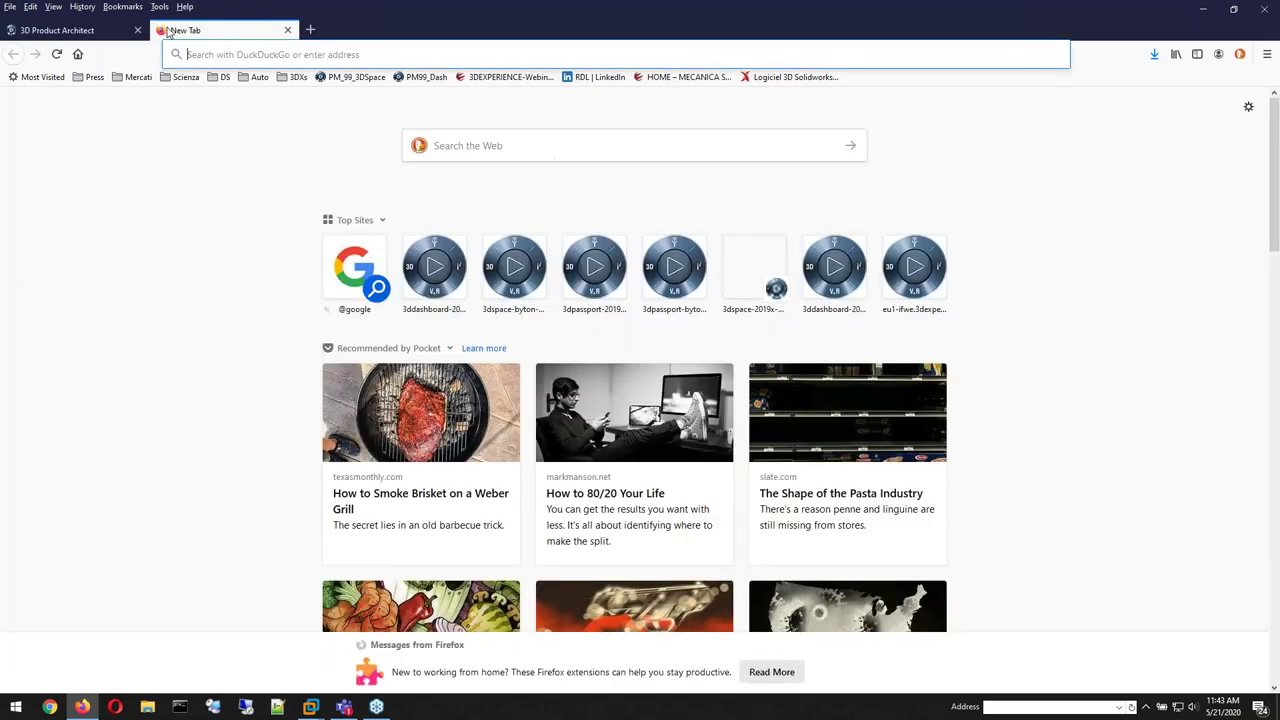
Step: Open the HOME – MECANICA Solutions bookmark and scroll through the English home page
{"action": "left_click", "coordinate": [670, 77]}
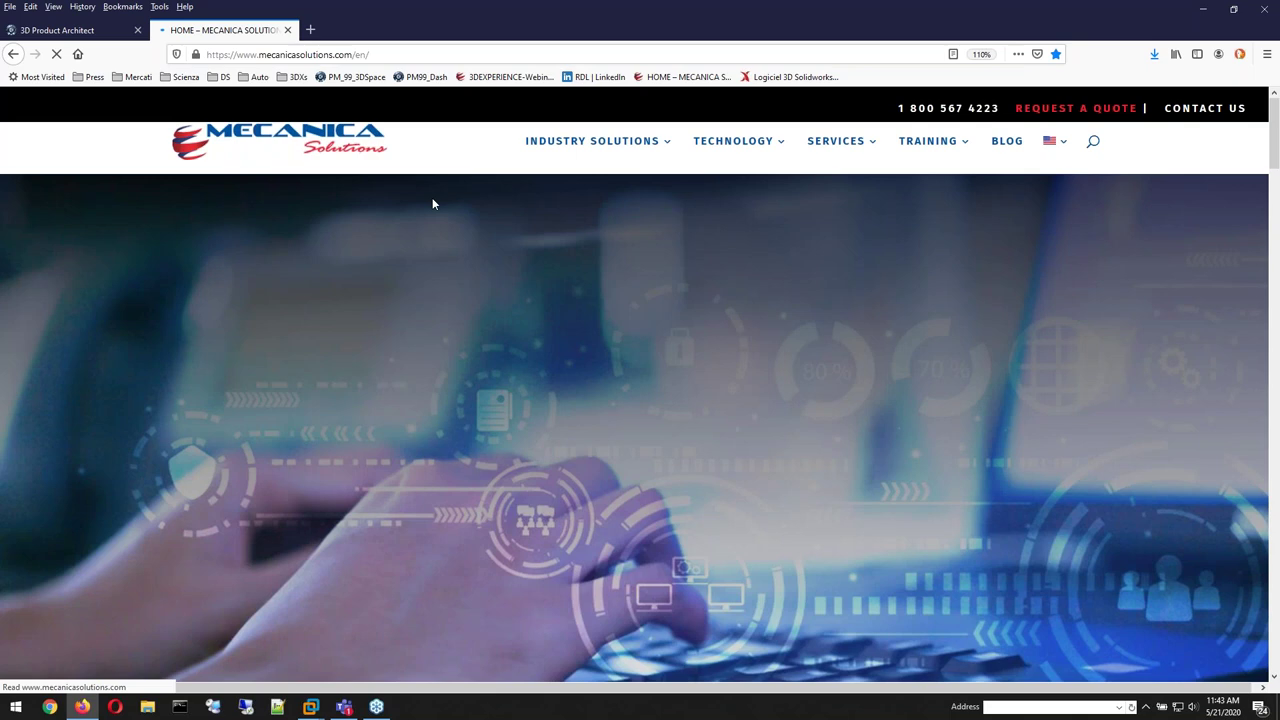
{"action": "scroll", "coordinate": [505, 303], "scroll_direction": "down", "scroll_amount": 3}
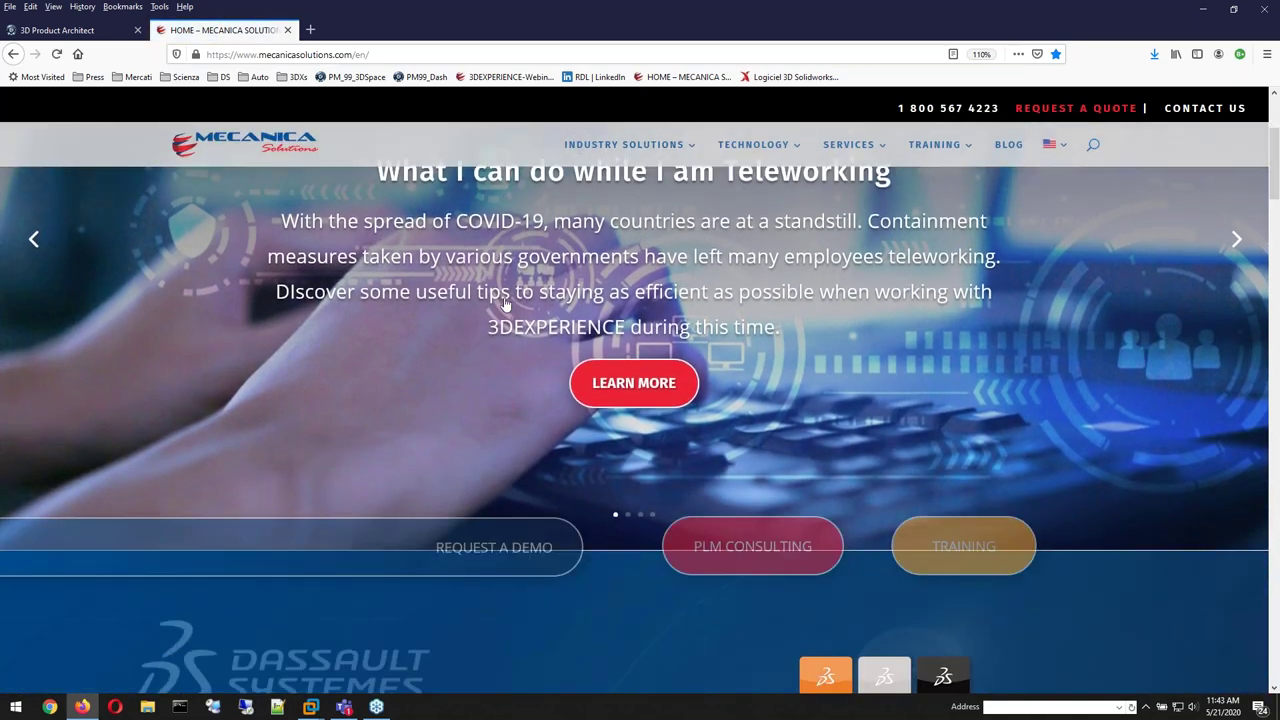
{"action": "scroll", "coordinate": [505, 303], "scroll_direction": "up", "scroll_amount": 2}
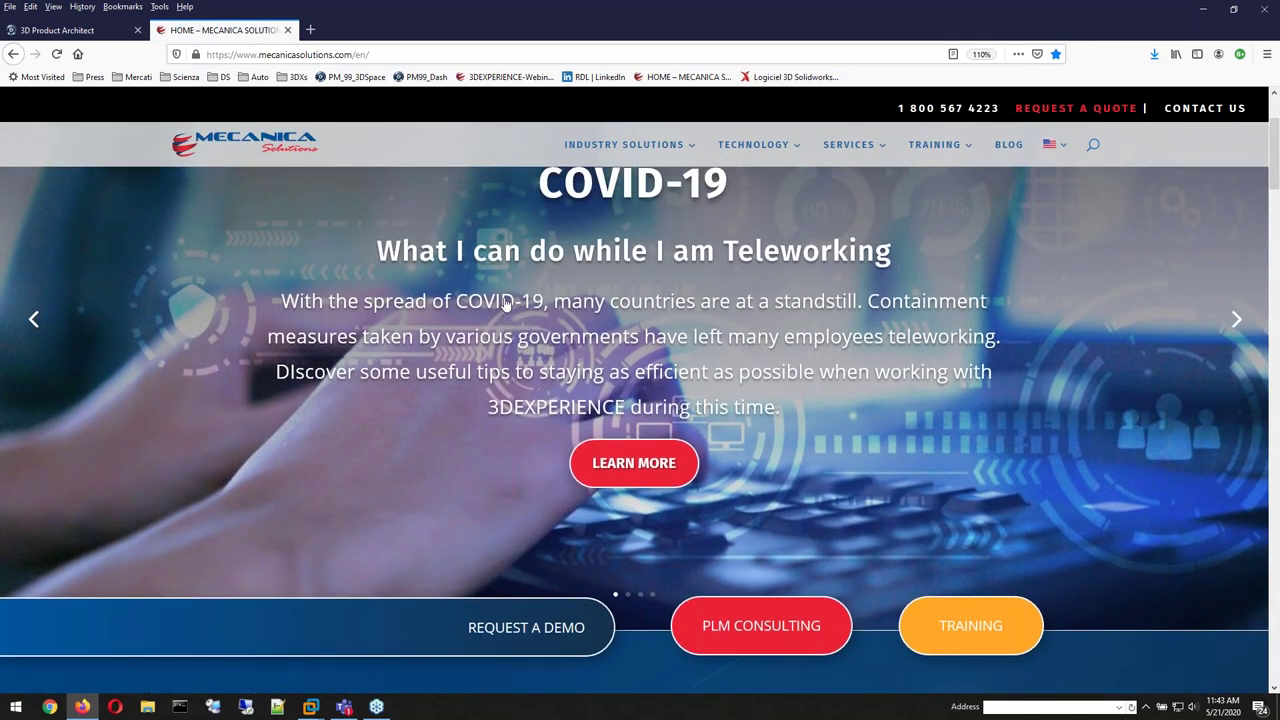
{"action": "scroll", "coordinate": [507, 308], "scroll_direction": "up", "scroll_amount": 3}
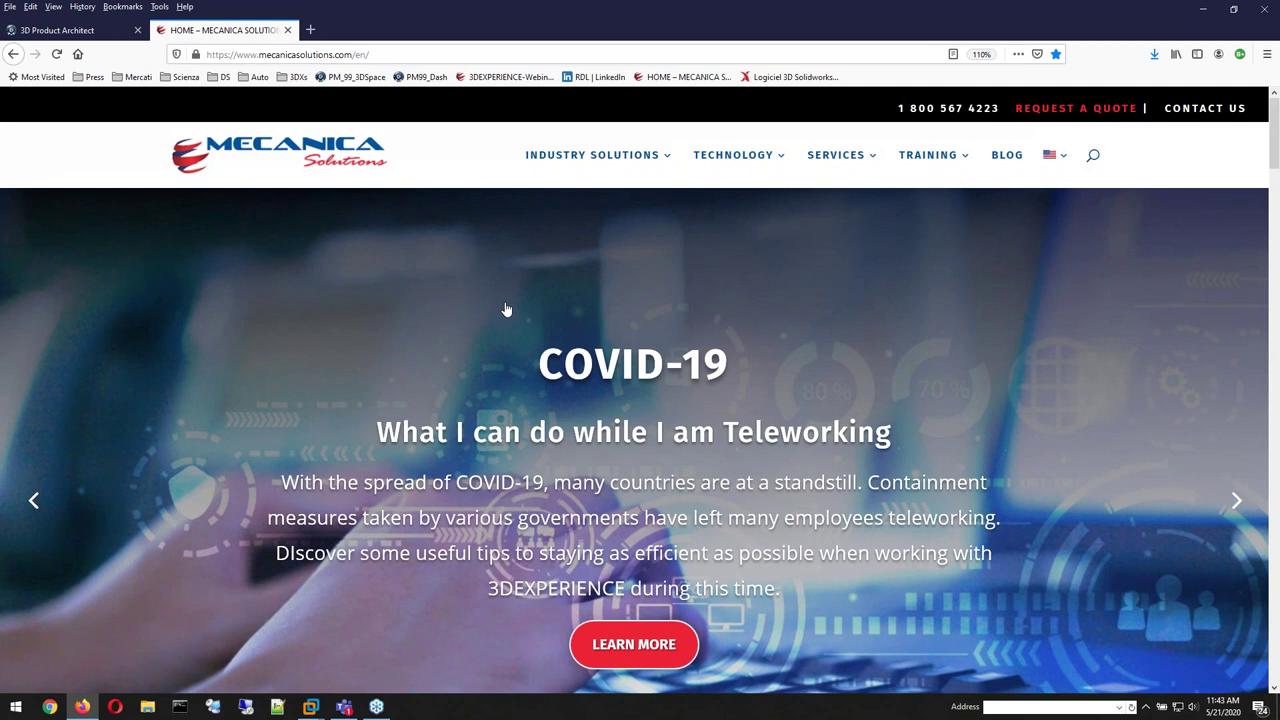